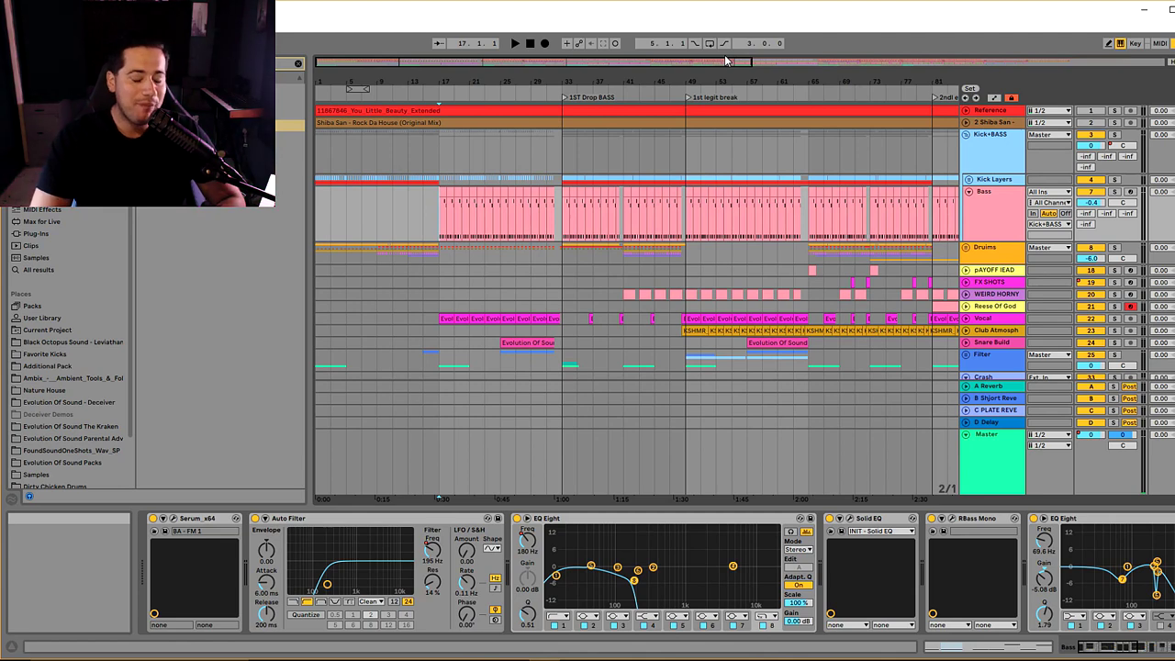
- Start playback of the arrangement from bar 17
drag(401, 61, 401, 66)
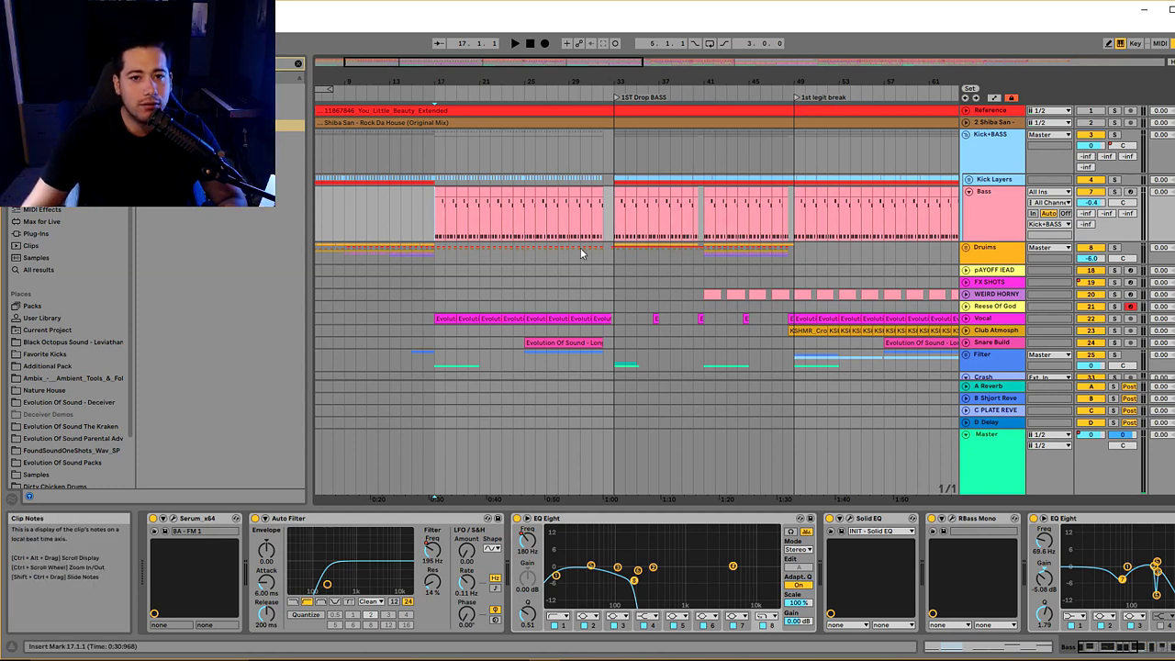
click(613, 257)
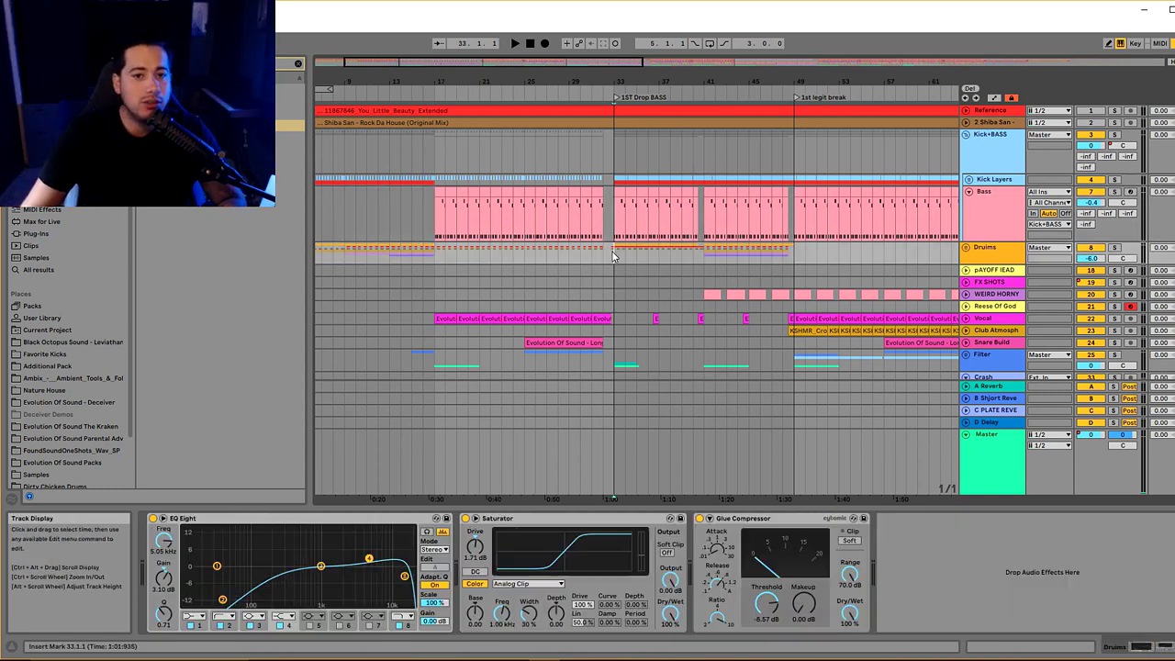
click(433, 255)
key(space)
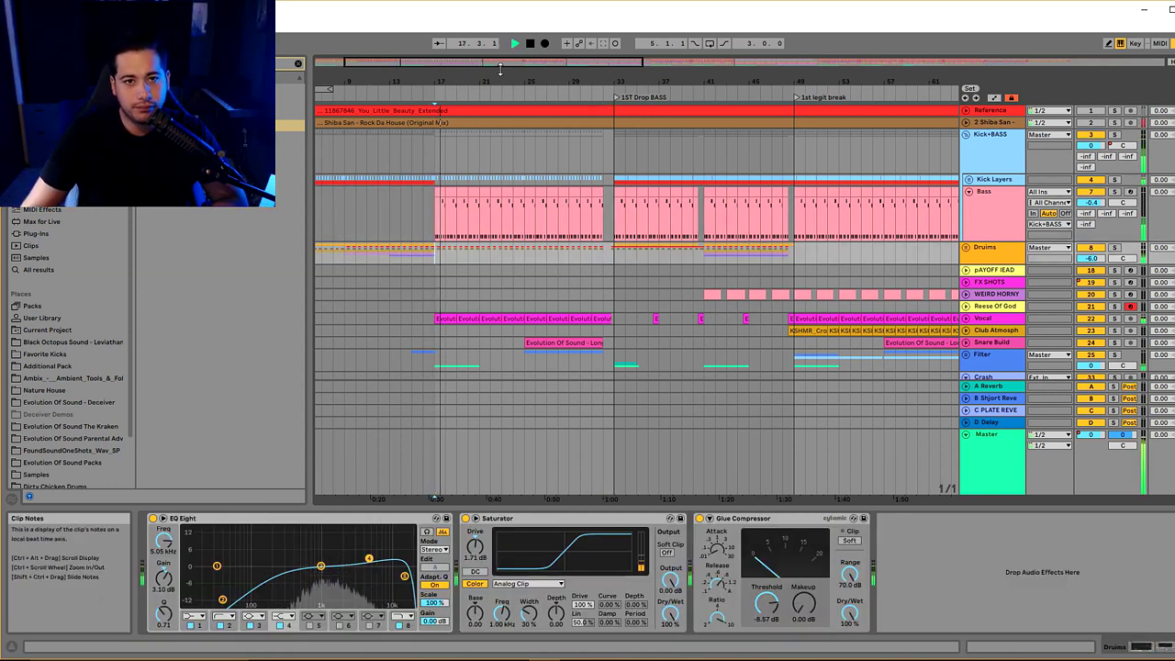
- Cut the 1.35 kHz band in the Vocal track's EQ Eight to -5.83 dB
click(430, 317)
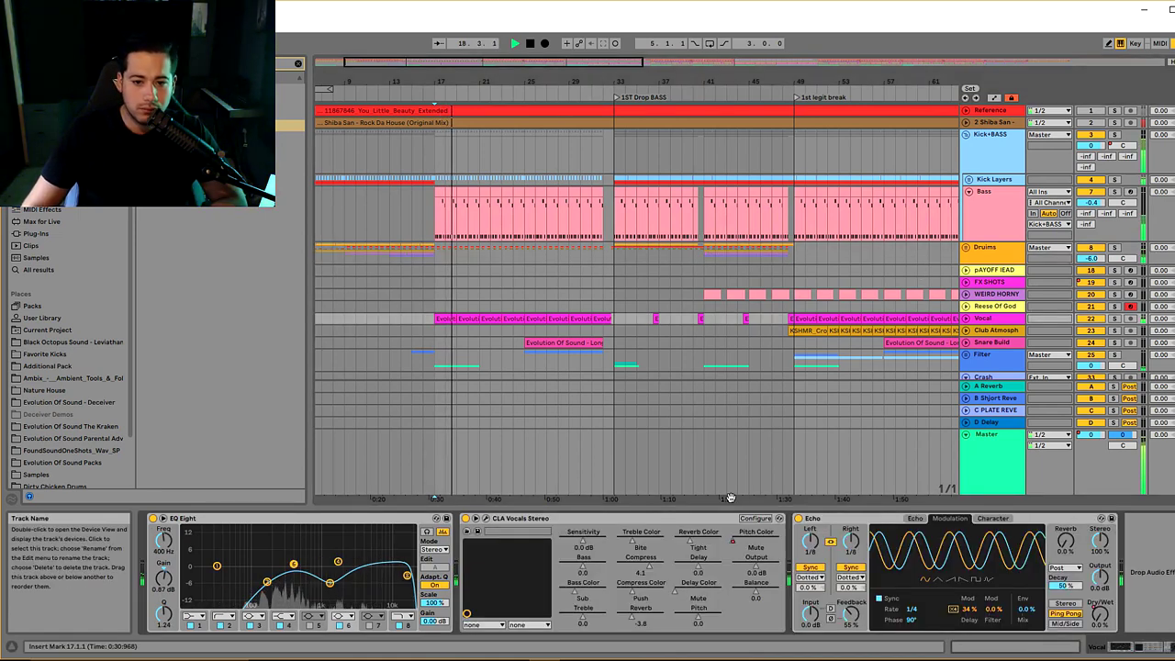
click(329, 583)
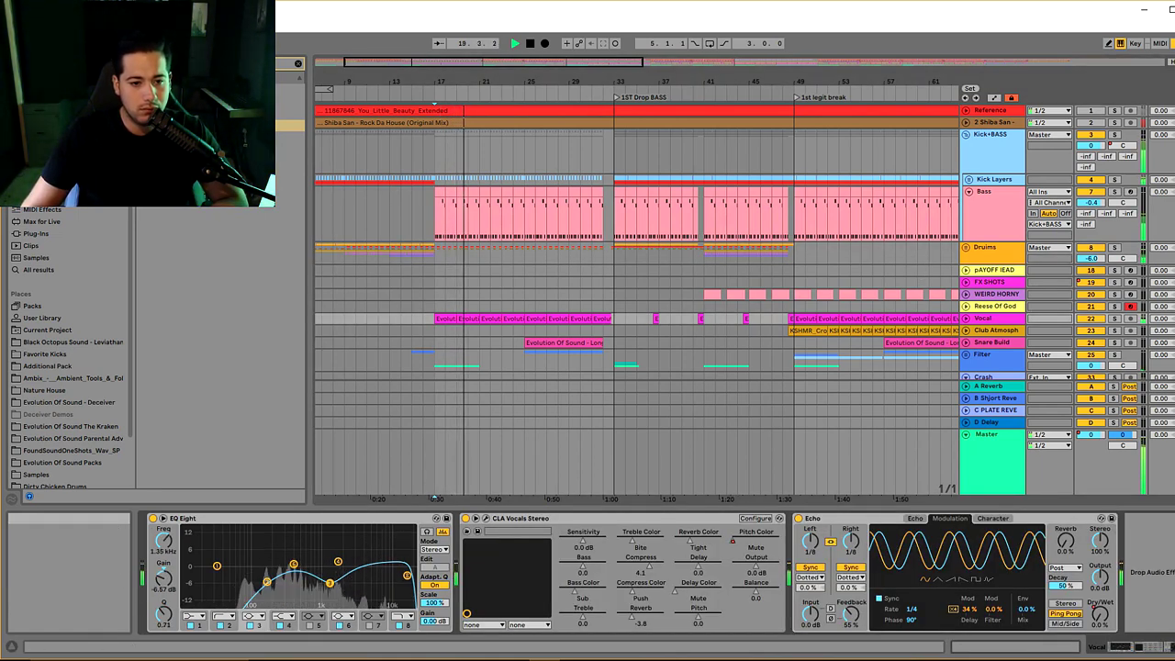
- Display the track automation and switch the pitch effect in the Vocal track's CLA Vocals plug-in to Stereo
click(485, 517)
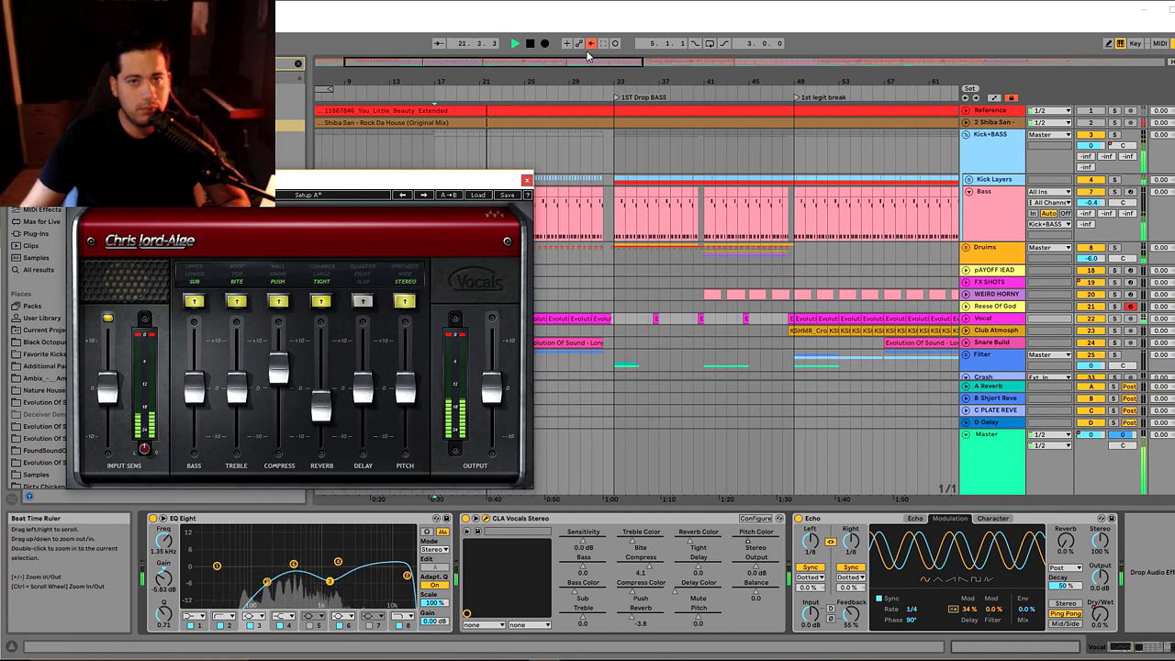
click(994, 97)
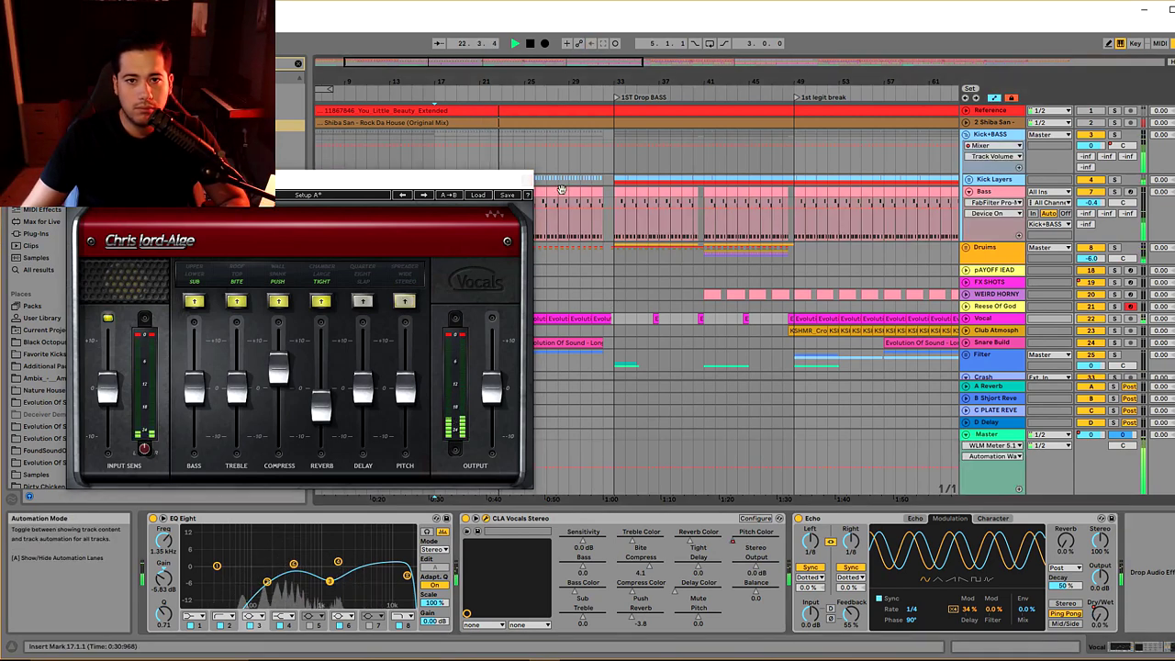
click(254, 361)
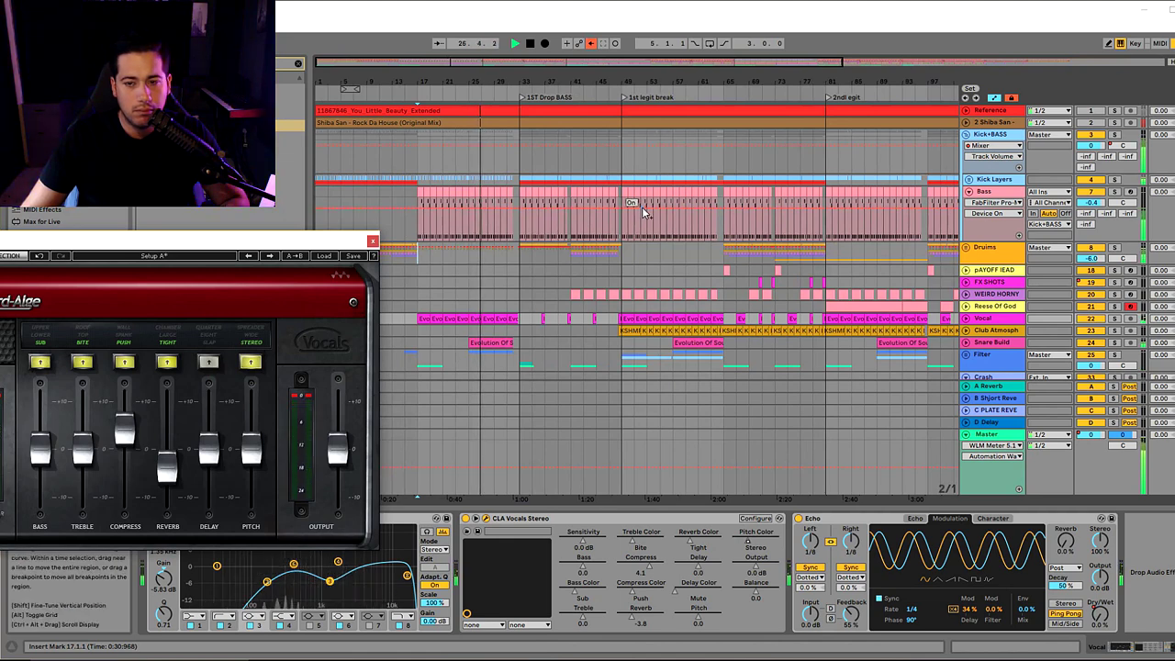
- Unfold the Vocal track to inspect its Pitch Color automation and check the CLA Vocals plug-in settings
click(922, 207)
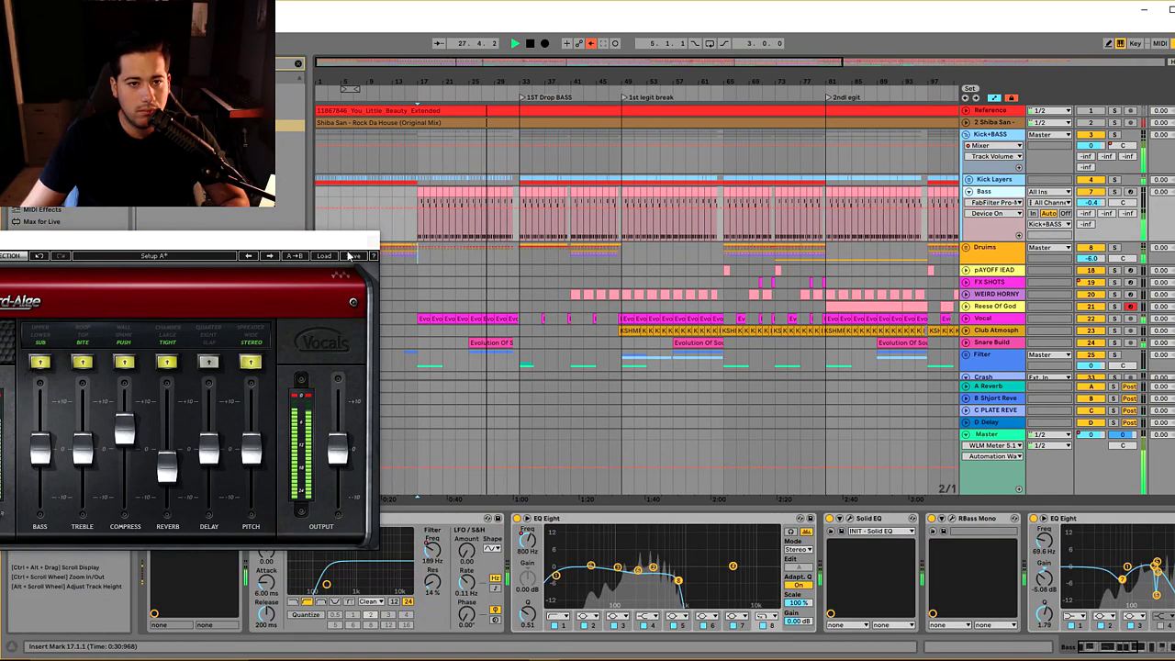
scroll(438, 233, down, 3)
click(965, 255)
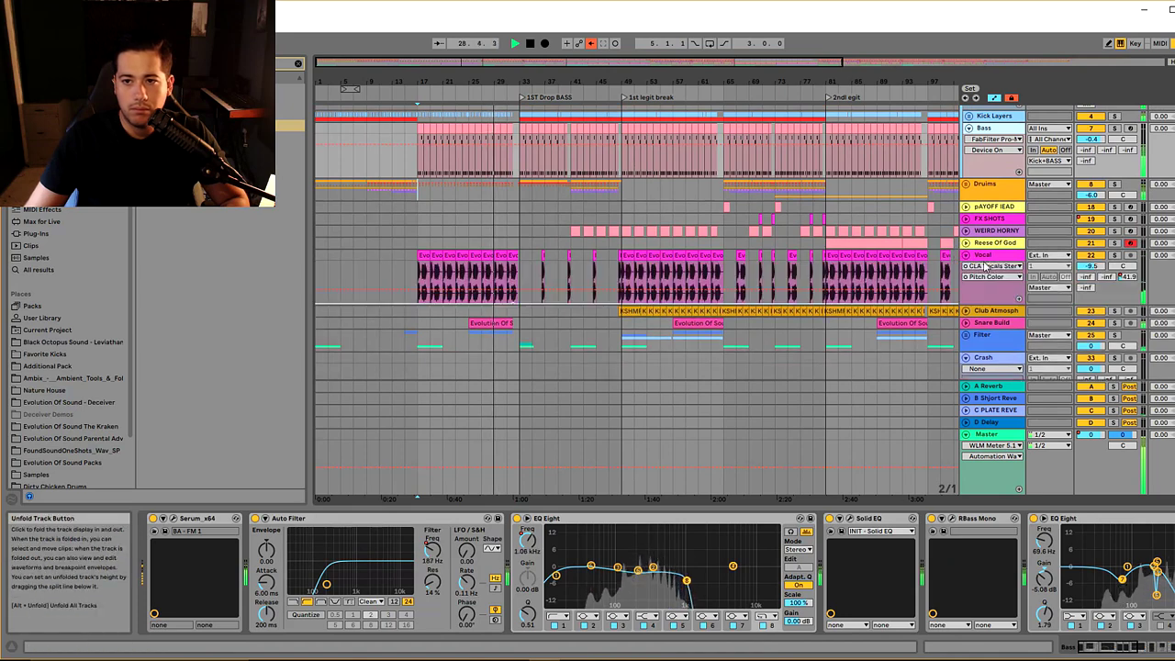
click(514, 303)
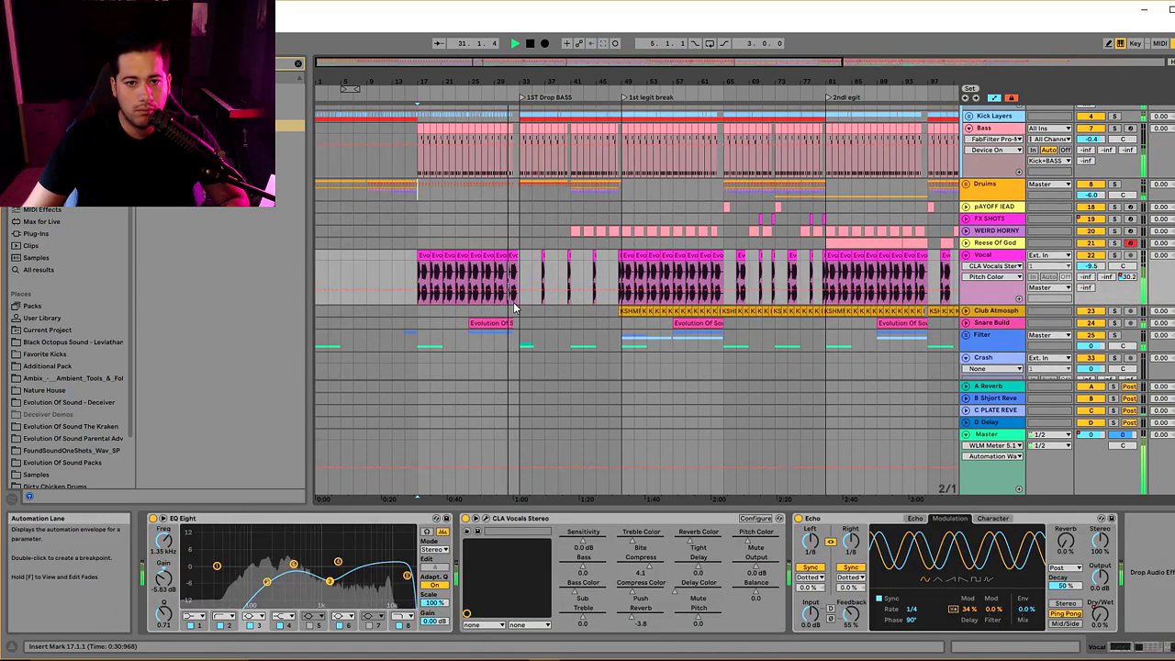
click(485, 519)
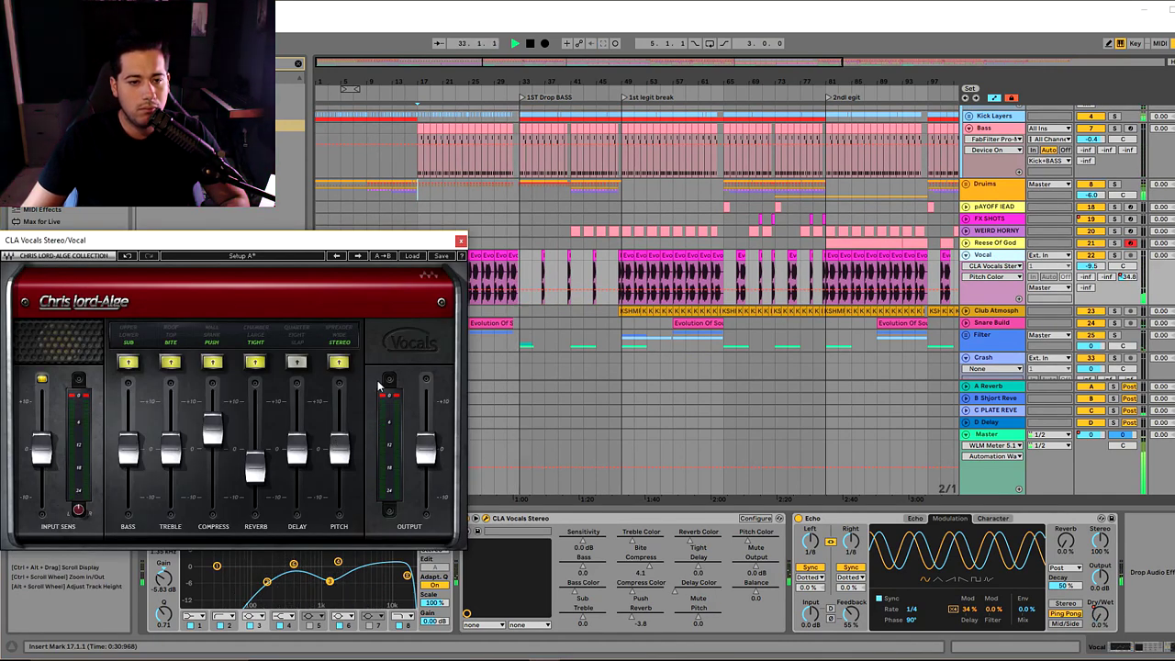
click(461, 242)
scroll(642, 276, up, 5)
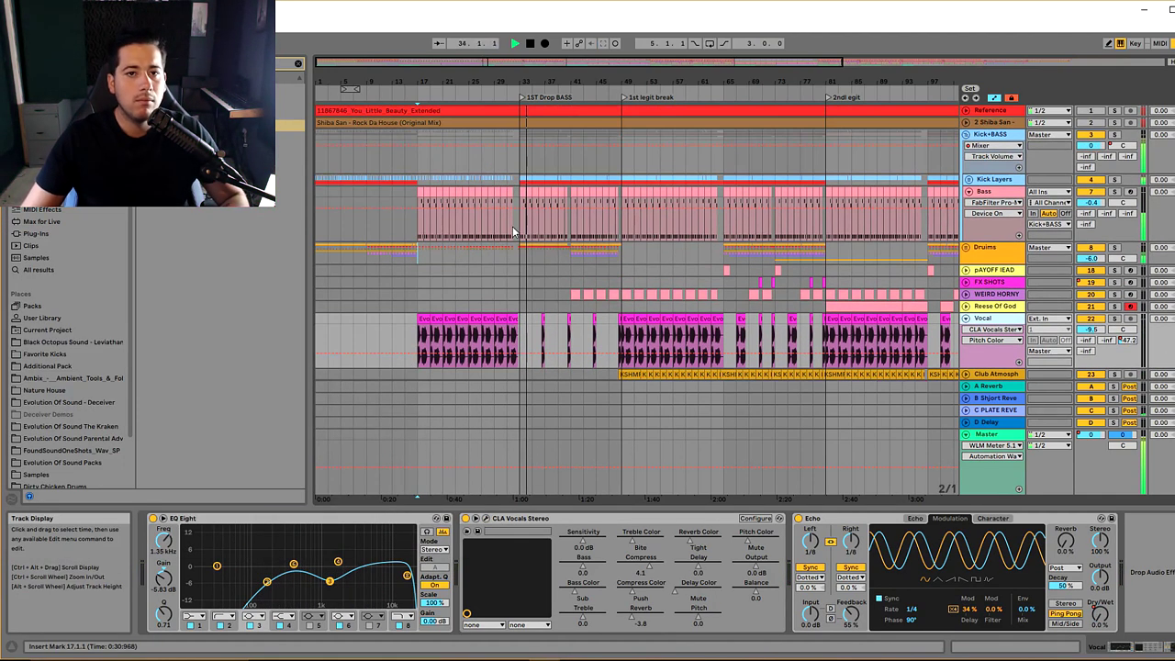
- Add a locator named "fix drums" shortly before the 1st legit break at bar 49
drag(496, 60, 447, 82)
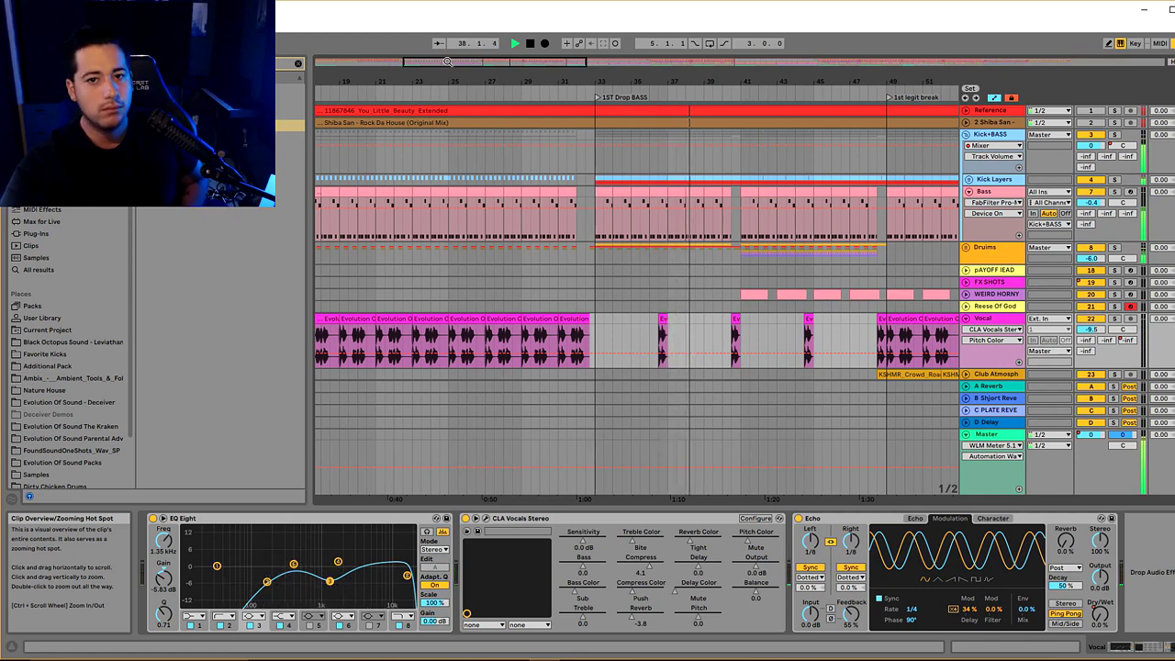
drag(447, 61, 587, 96)
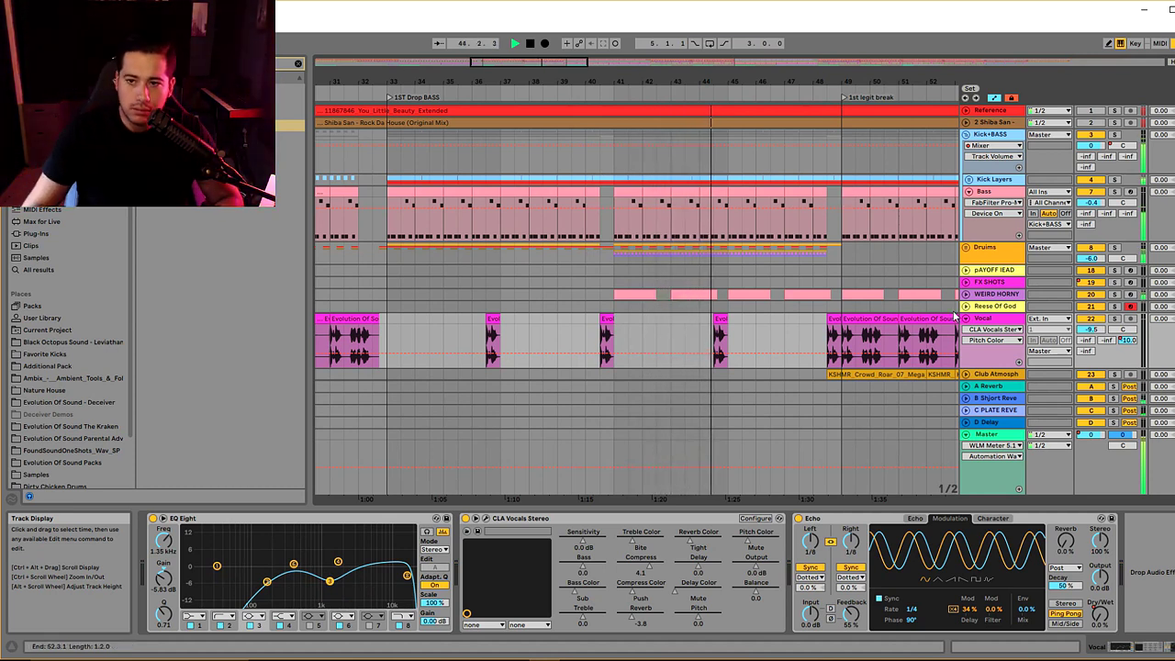
scroll(910, 257, down, 3)
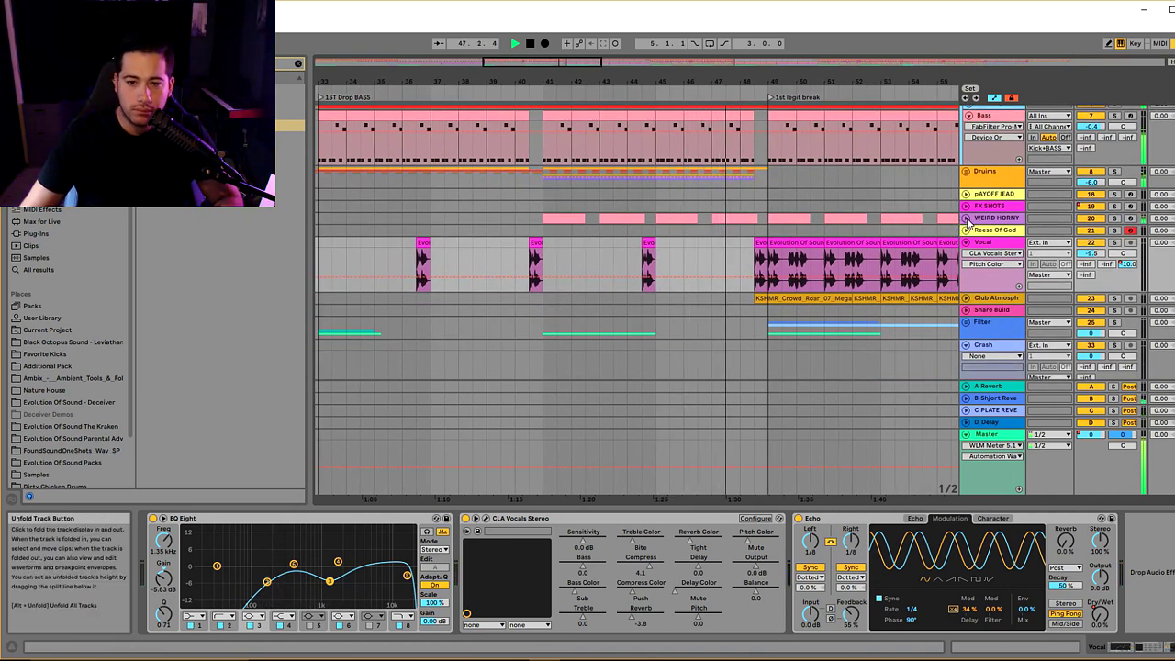
drag(541, 79, 544, 129)
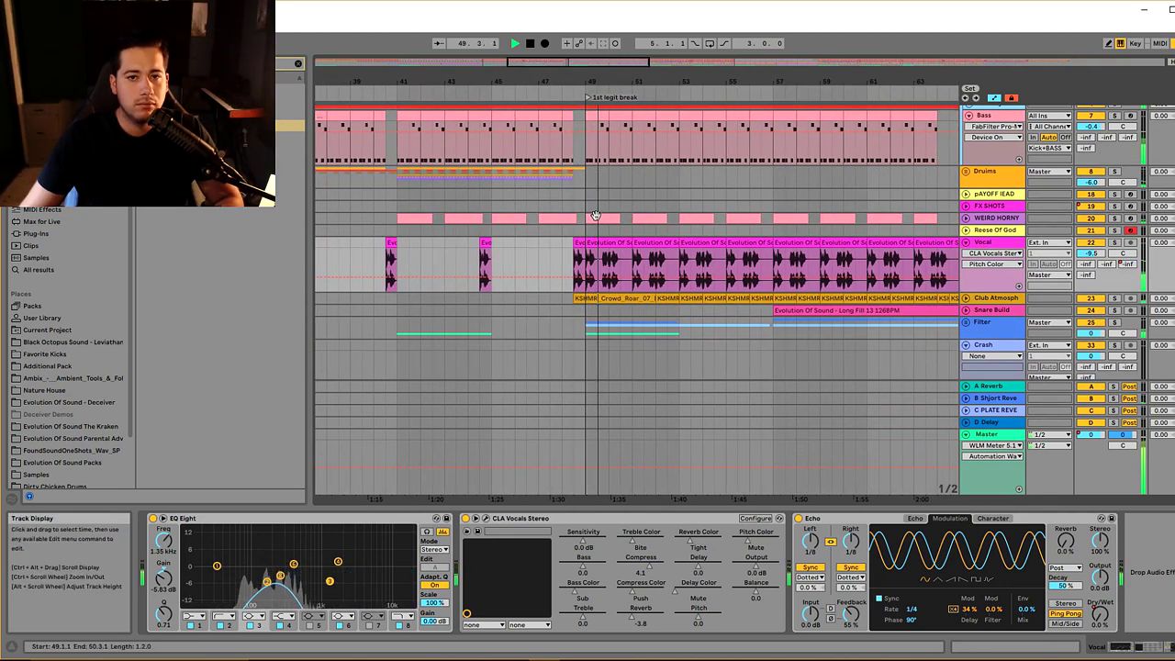
scroll(596, 215, up, 3)
click(572, 152)
right_click(572, 91)
click(601, 126)
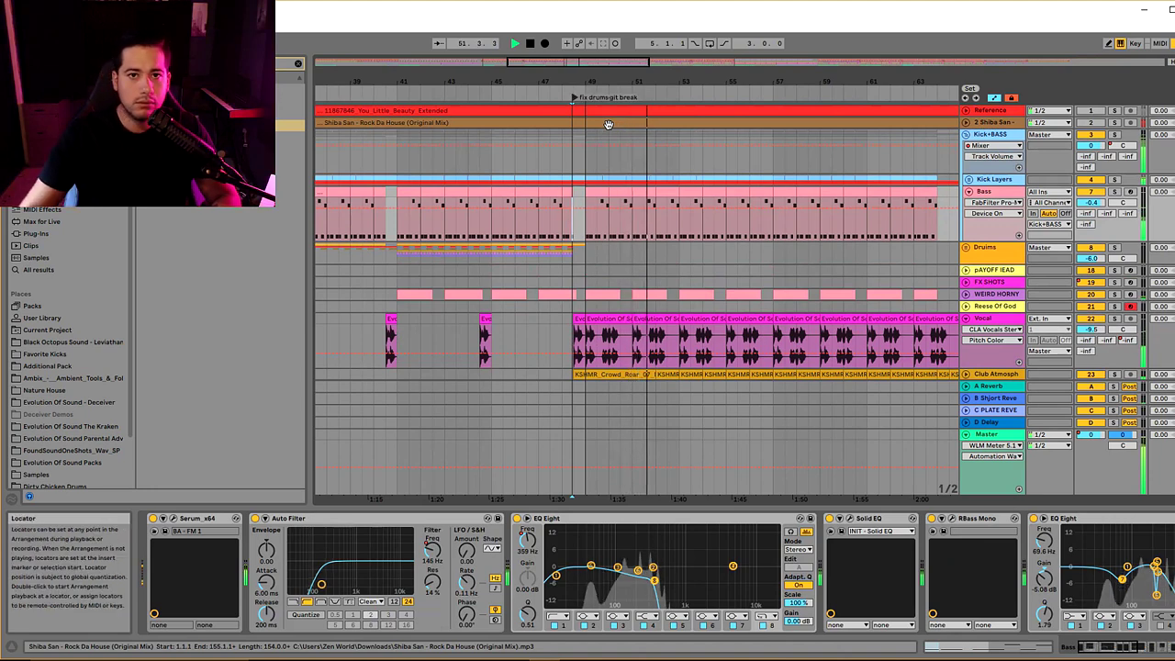
- Raise the pitch level in the Vocal track's CLA Vocals plug-in to 0.7
drag(609, 61, 643, 62)
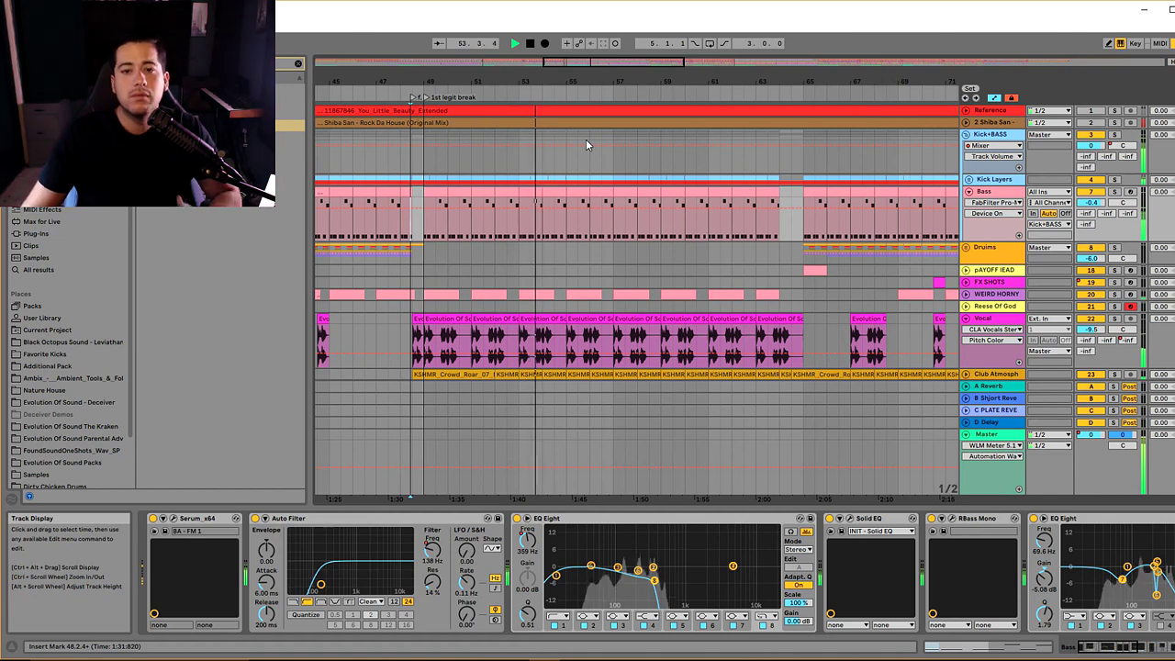
scroll(679, 218, down, 3)
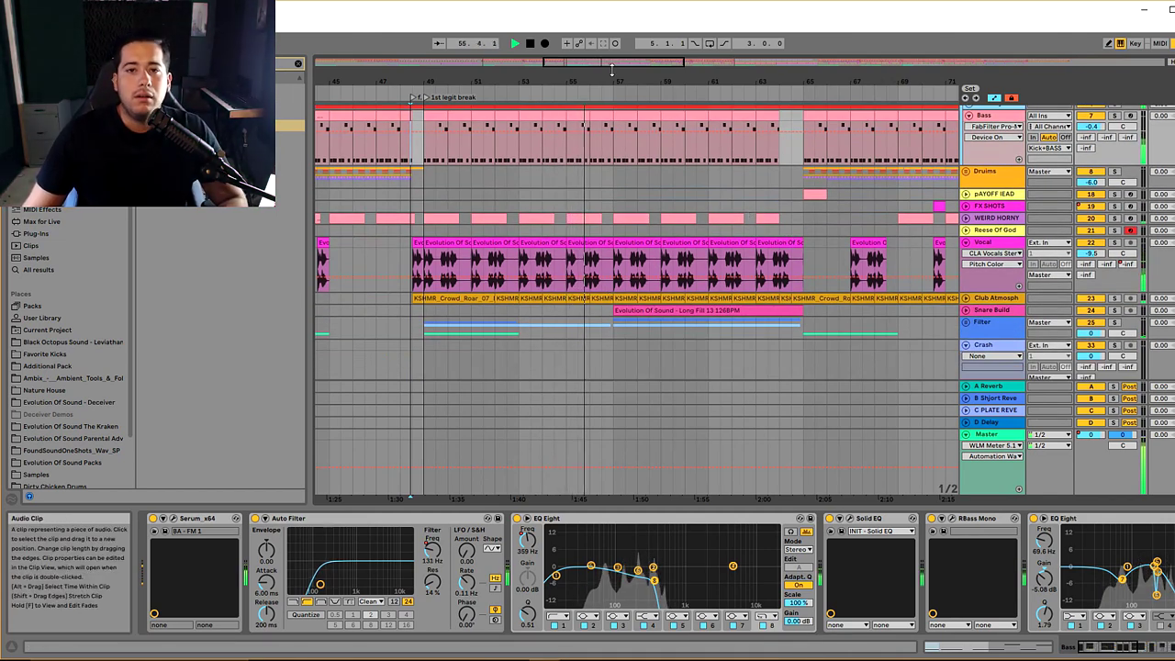
drag(613, 70, 634, 73)
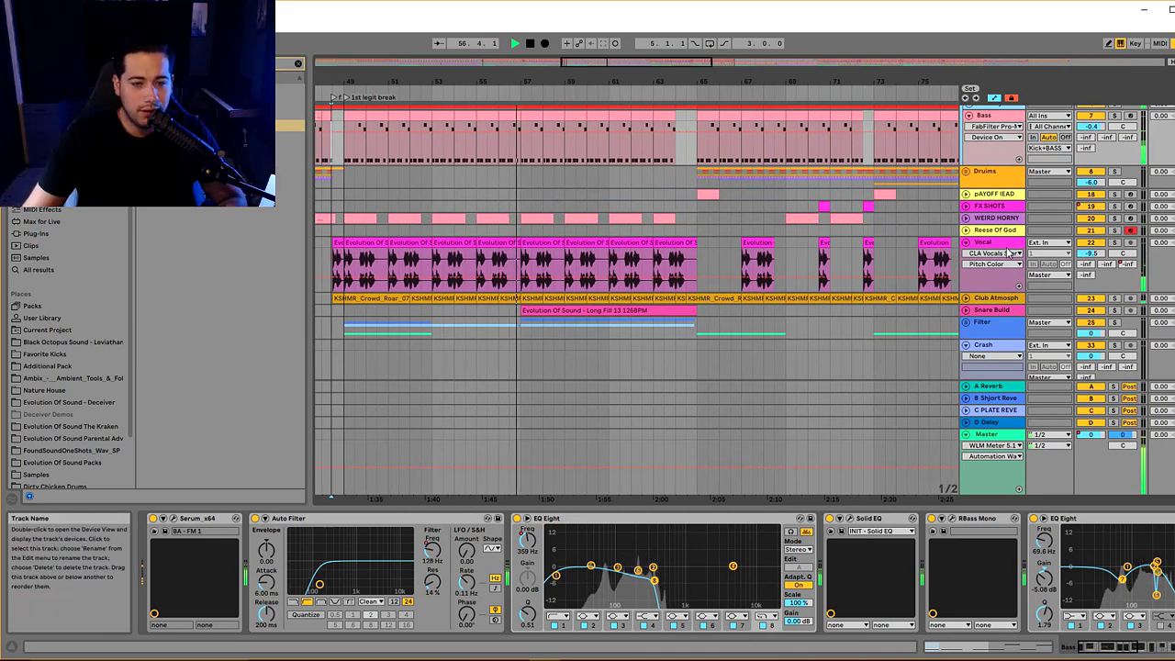
click(1008, 251)
click(484, 519)
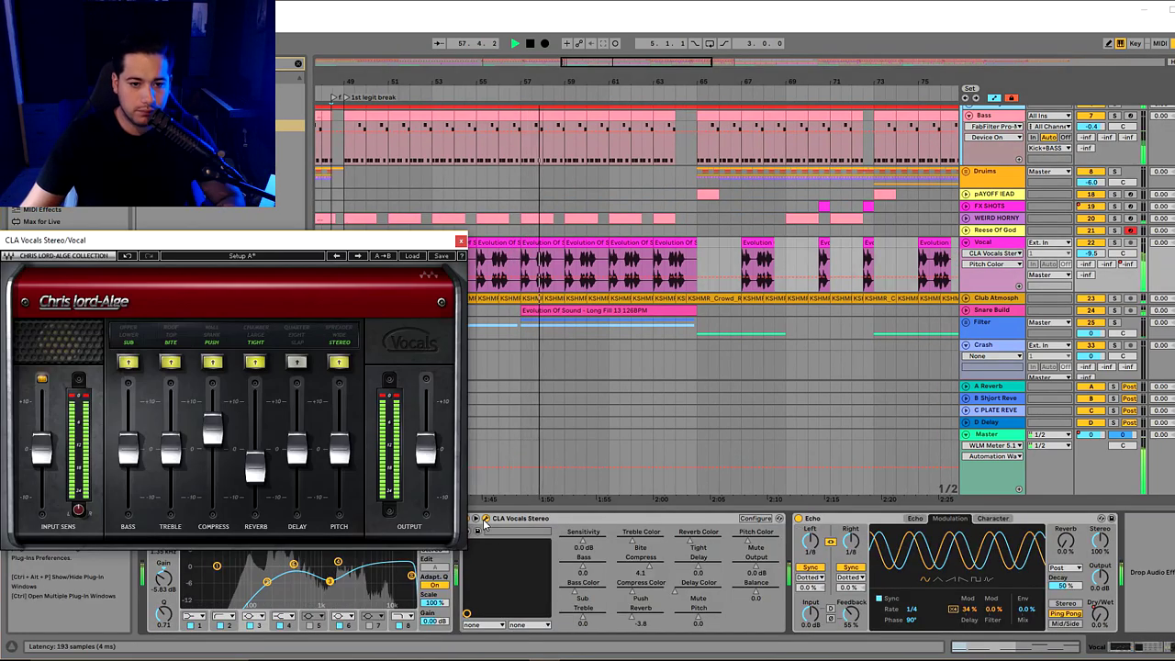
drag(230, 239, 361, 181)
mouse_move(470, 389)
mouse_down()
mouse_move(470, 340)
mouse_move(470, 384)
mouse_up()
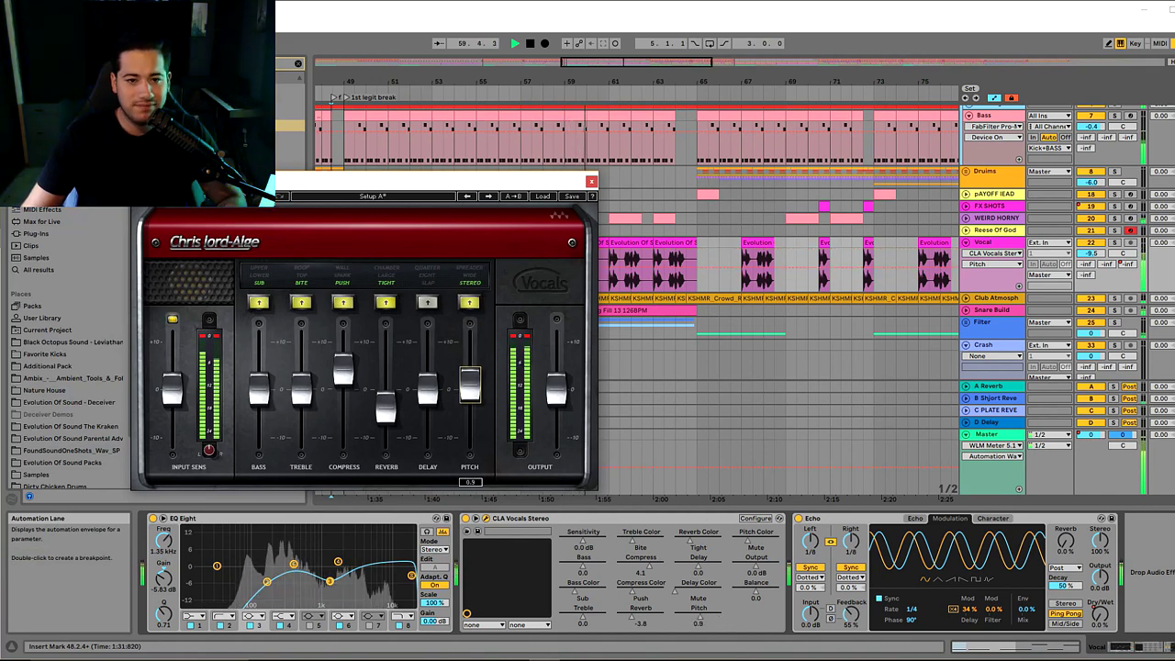
- Enable the Slap delay in CLA Vocals, set its level to -5.1, and close the plug-in
click(430, 306)
mouse_move(428, 388)
mouse_down()
mouse_move(445, 367)
mouse_move(445, 404)
mouse_up()
click(586, 185)
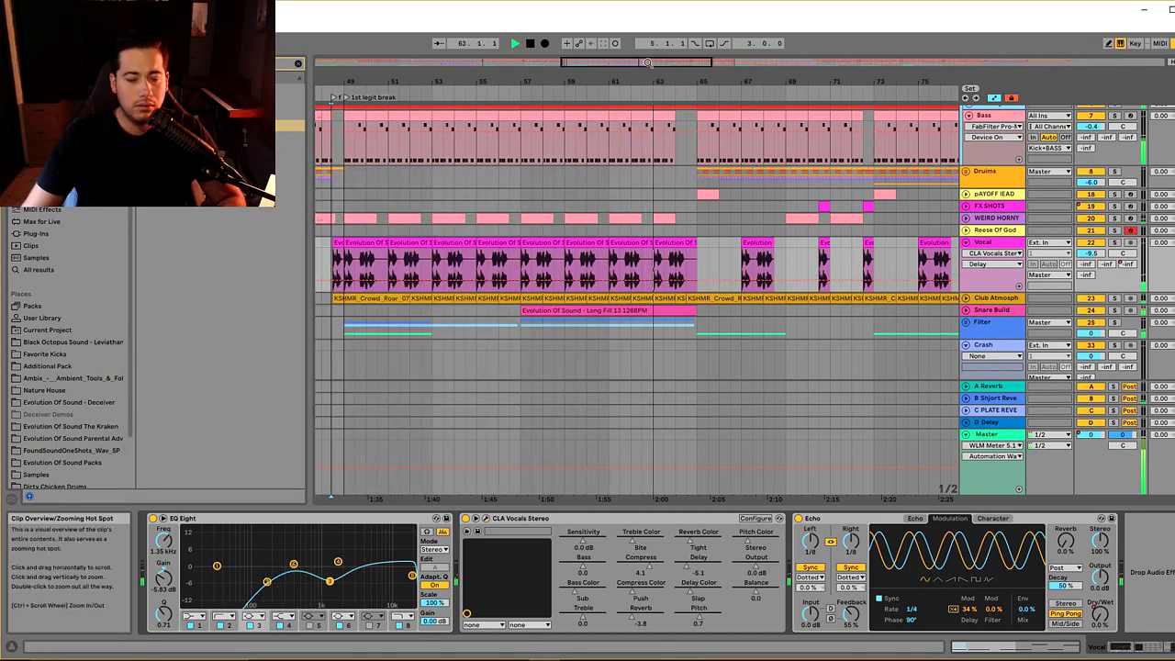
- Add a locator named "Transition" at bar 64, where the bass clip ends
ctrl+scroll(585, 186, up, 2)
scroll(584, 186, up, 2)
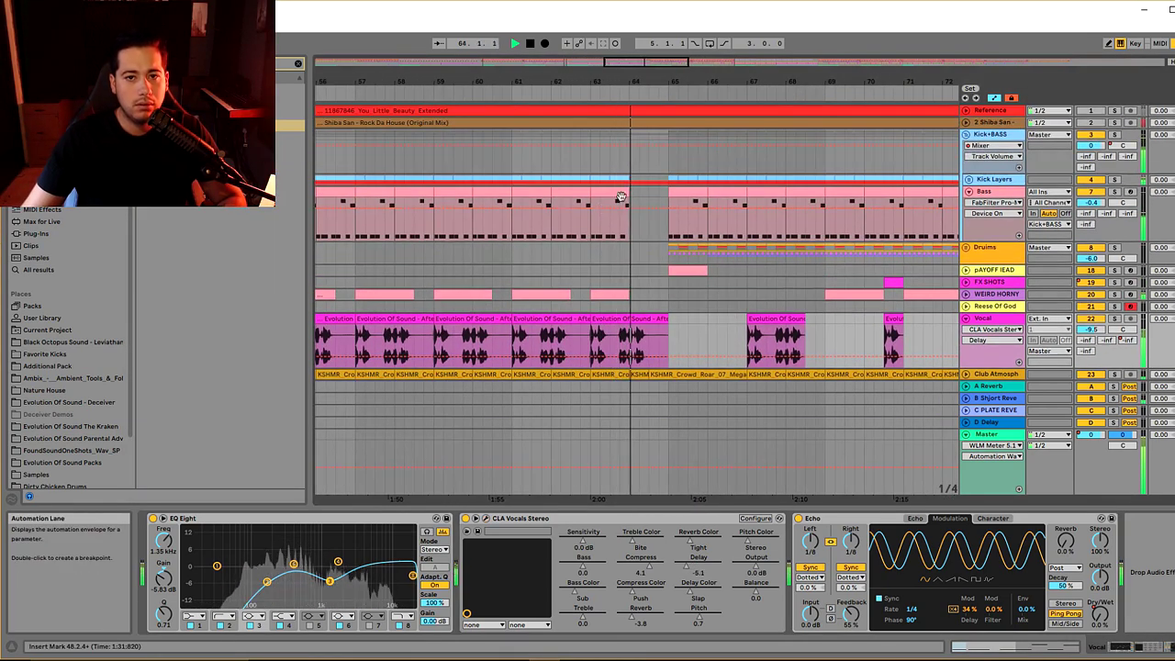
click(629, 141)
right_click(630, 97)
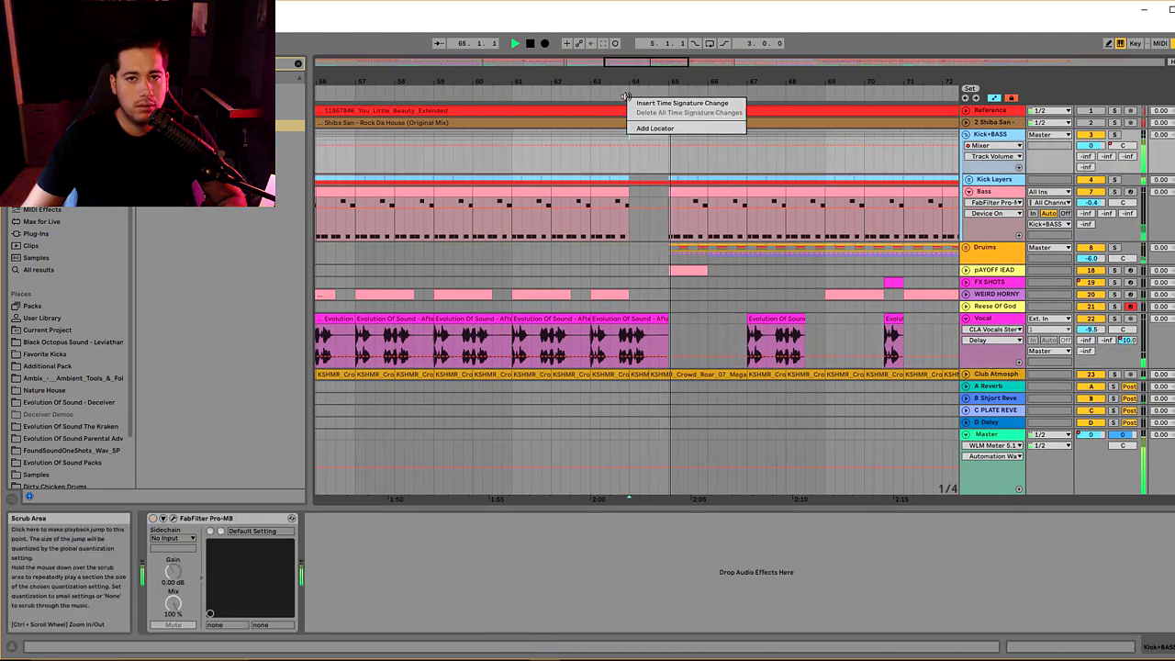
click(676, 131)
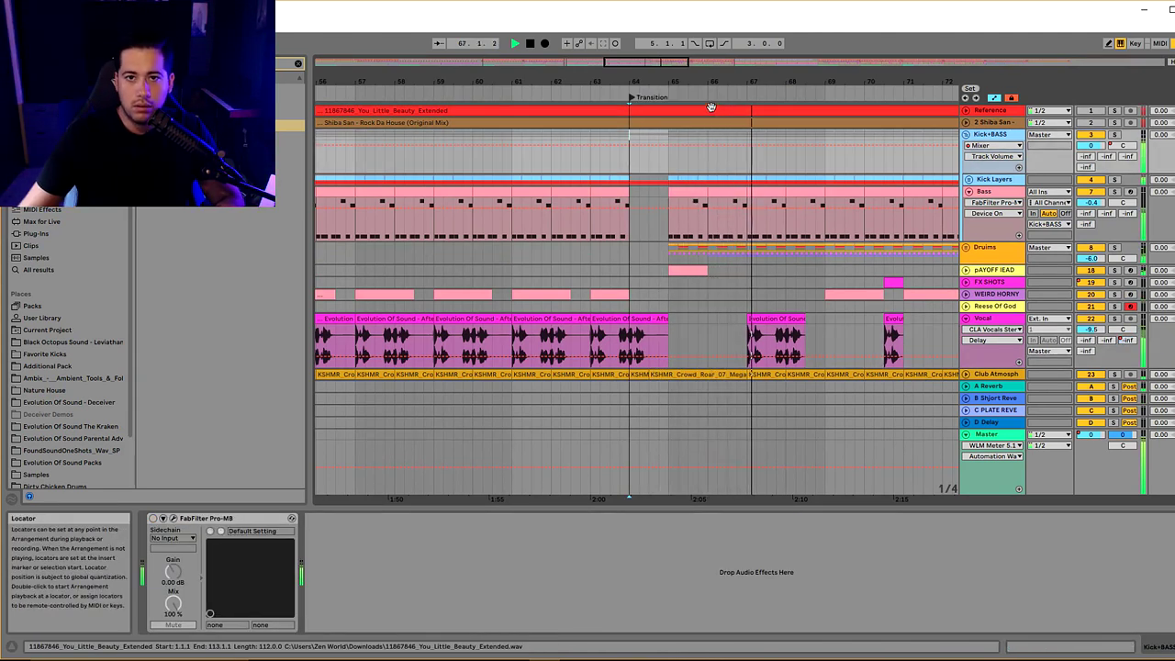
- Unfold the FX SHOTS track and lower its volume to -4.8 dB
scroll(646, 254, right, 5)
scroll(645, 252, down, 1)
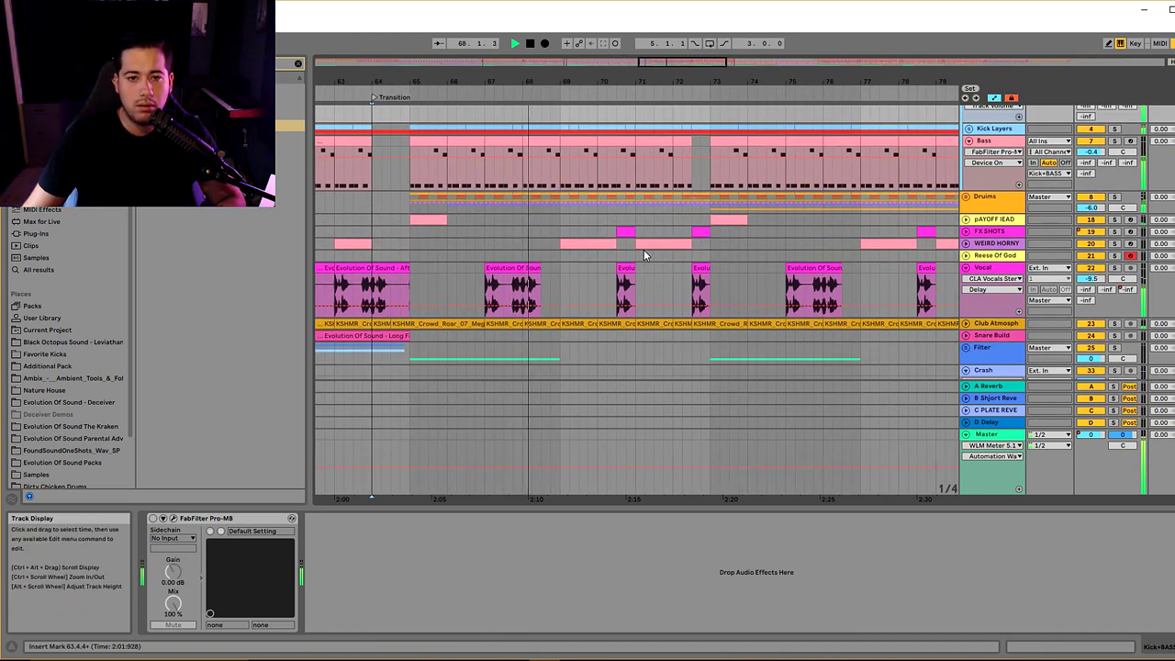
scroll(643, 249, down, 1)
scroll(637, 123, up, 1)
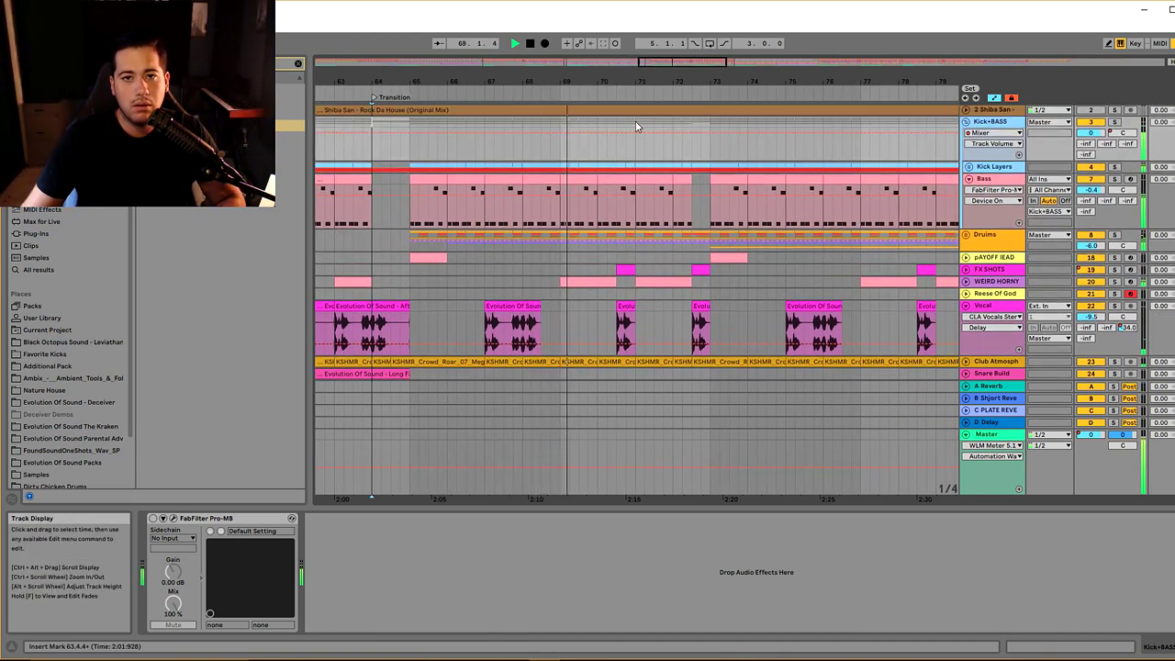
scroll(780, 230, right, 1)
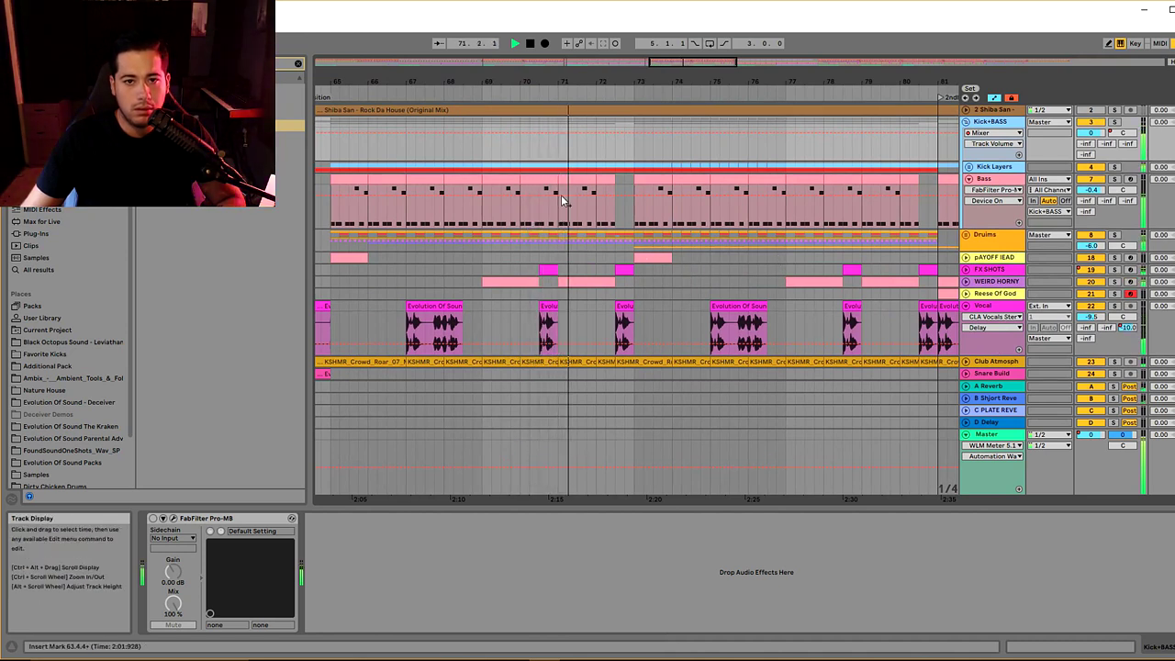
click(1039, 275)
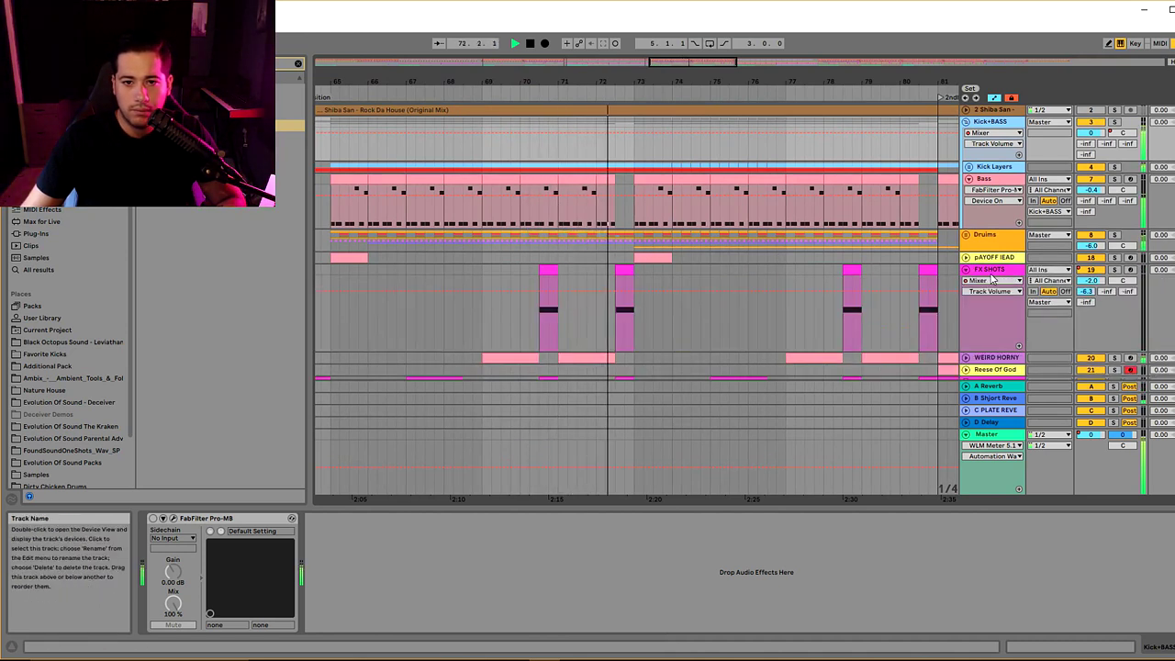
drag(1091, 281, 1091, 293)
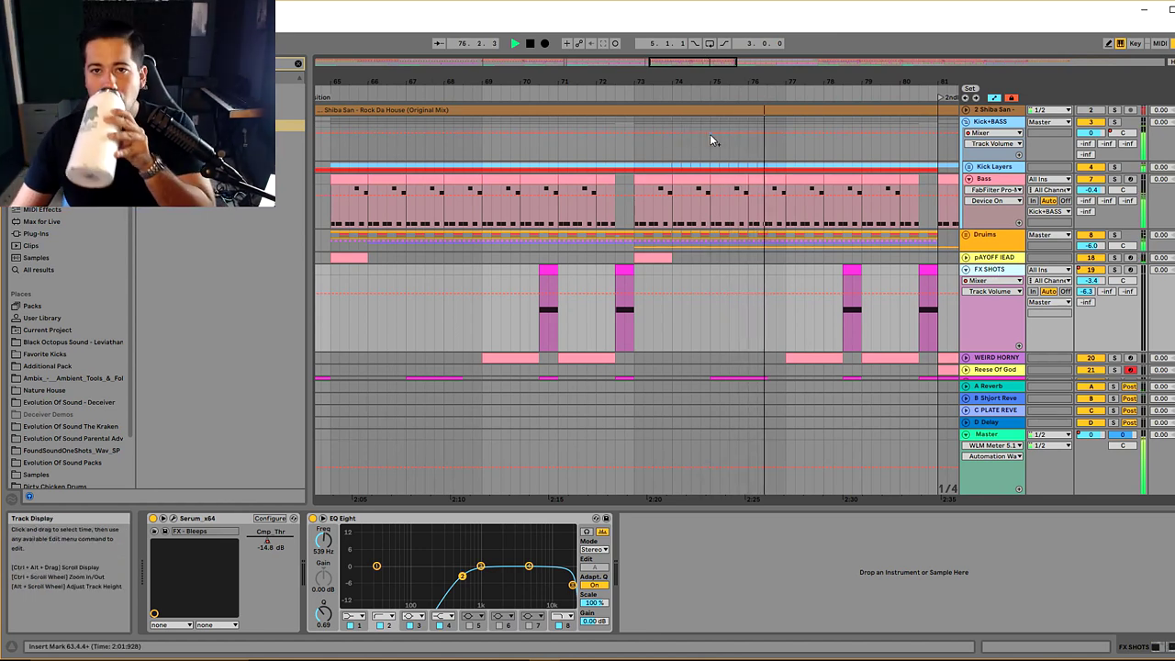
mouse_move(693, 61)
mouse_down()
mouse_move(693, 73)
mouse_move(703, 61)
mouse_up()
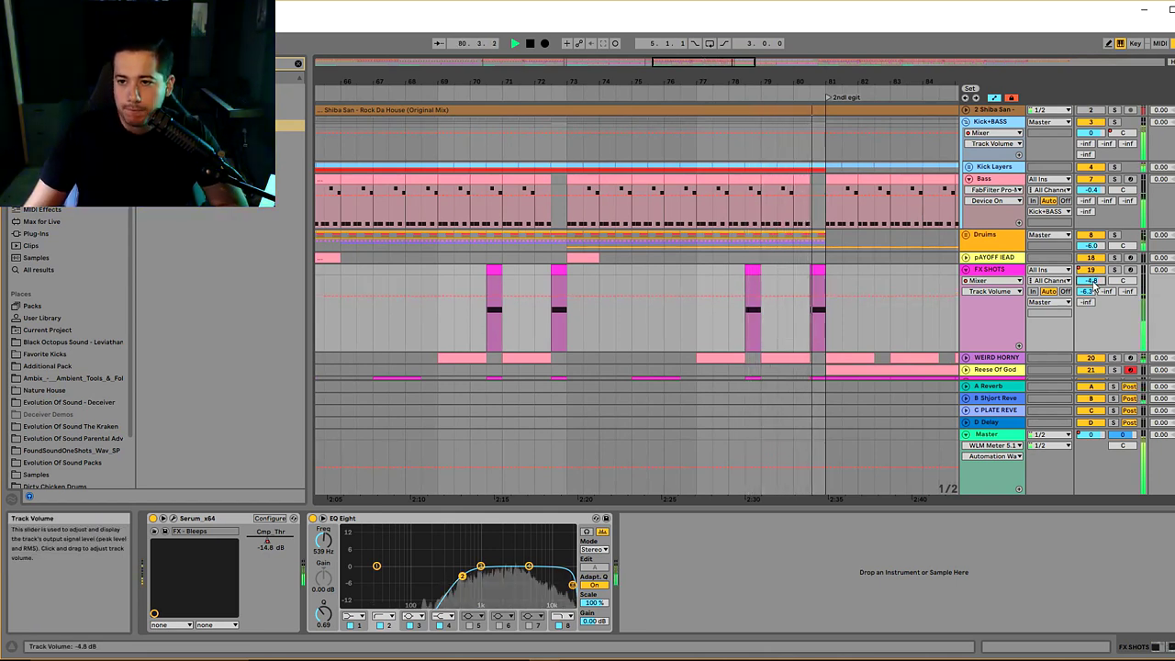
- Rename the locator at bar 81 to "2ndl egit Maybe a swell?"
drag(703, 62, 714, 144)
scroll(570, 207, down, 3)
scroll(451, 221, up, 4)
click(449, 157)
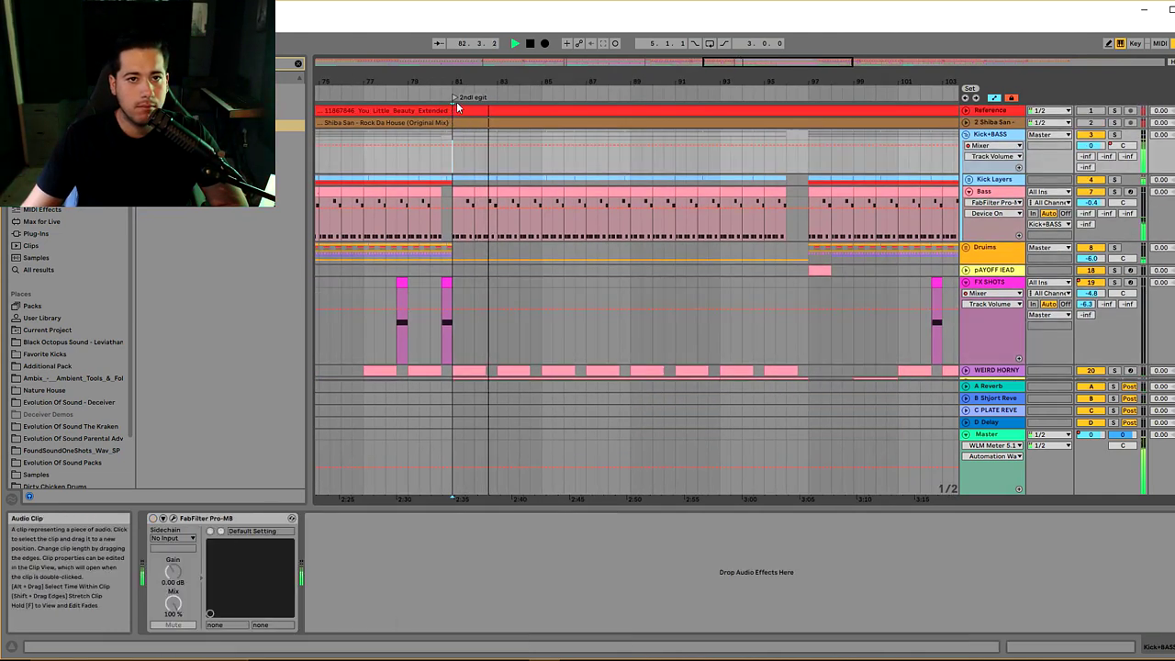
right_click(456, 99)
click(519, 105)
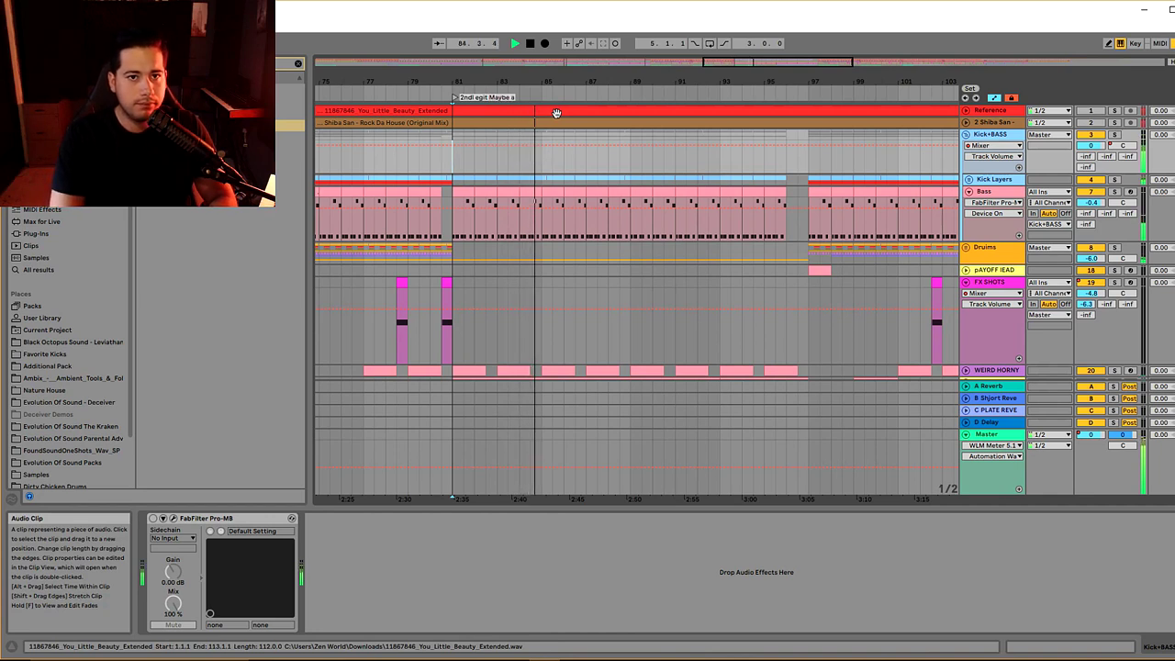
key(Return)
- Add a locator named "Reverb" at bar 97, where the drums come back in
scroll(734, 78, right, 2)
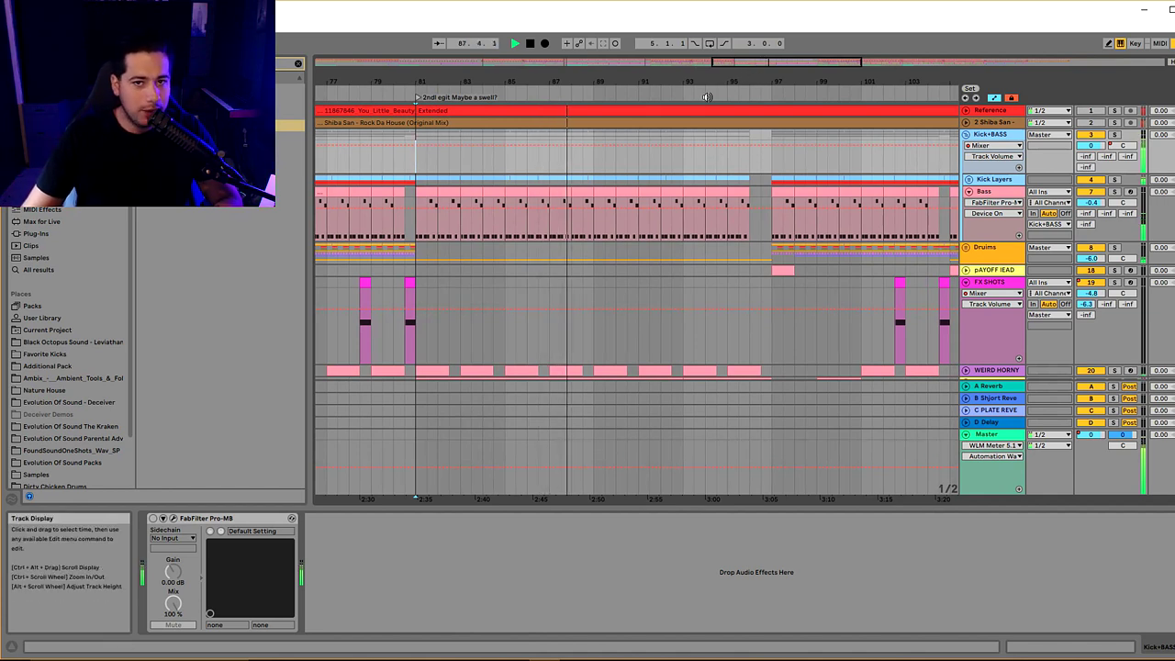
click(713, 98)
drag(749, 65, 773, 71)
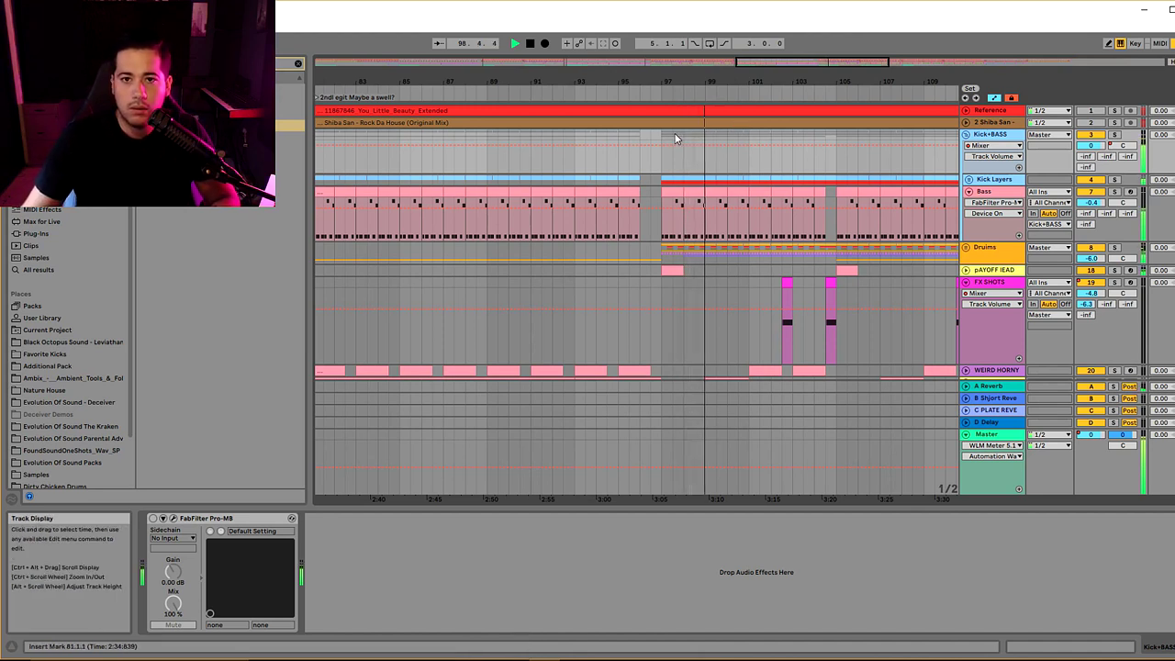
right_click(666, 97)
click(673, 105)
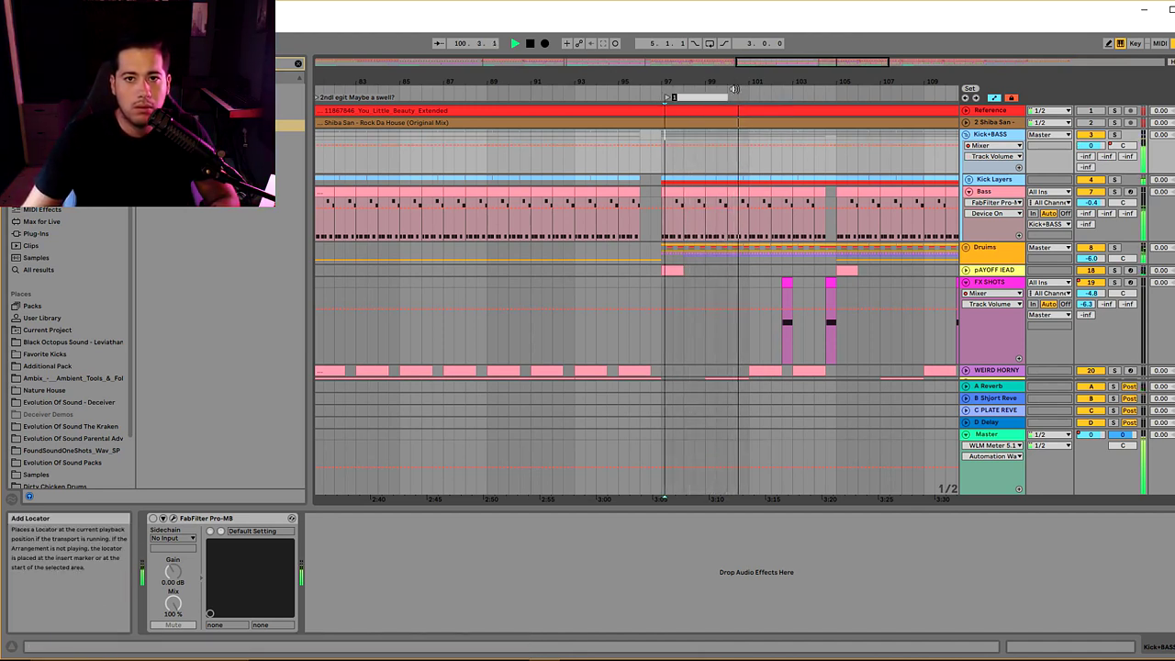
right_click(664, 98)
click(684, 105)
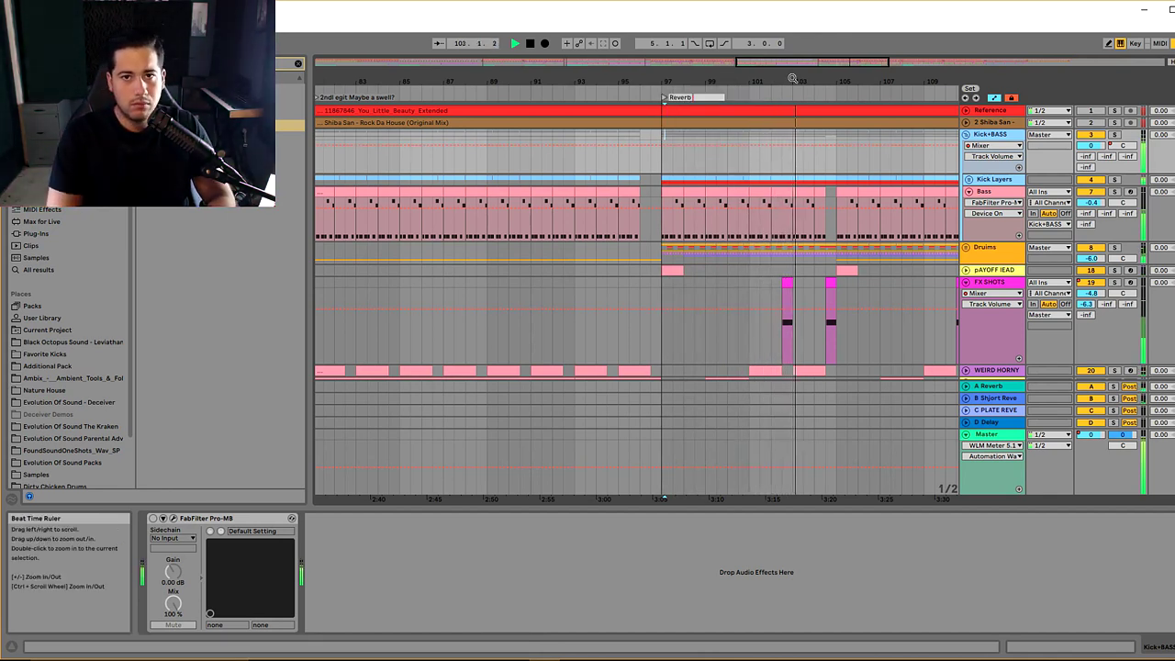
- Listen through the section after the Reverb locator up to bar 113 and examine its FX, vocal and filter tracks
drag(841, 66, 883, 88)
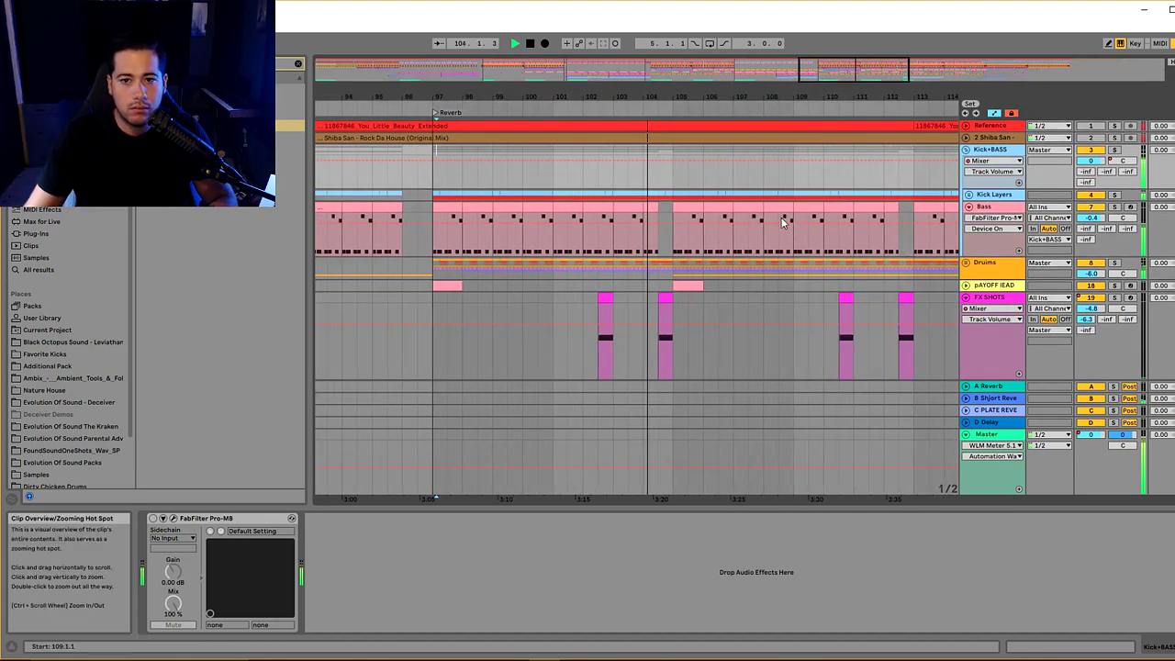
scroll(742, 222, down, 3)
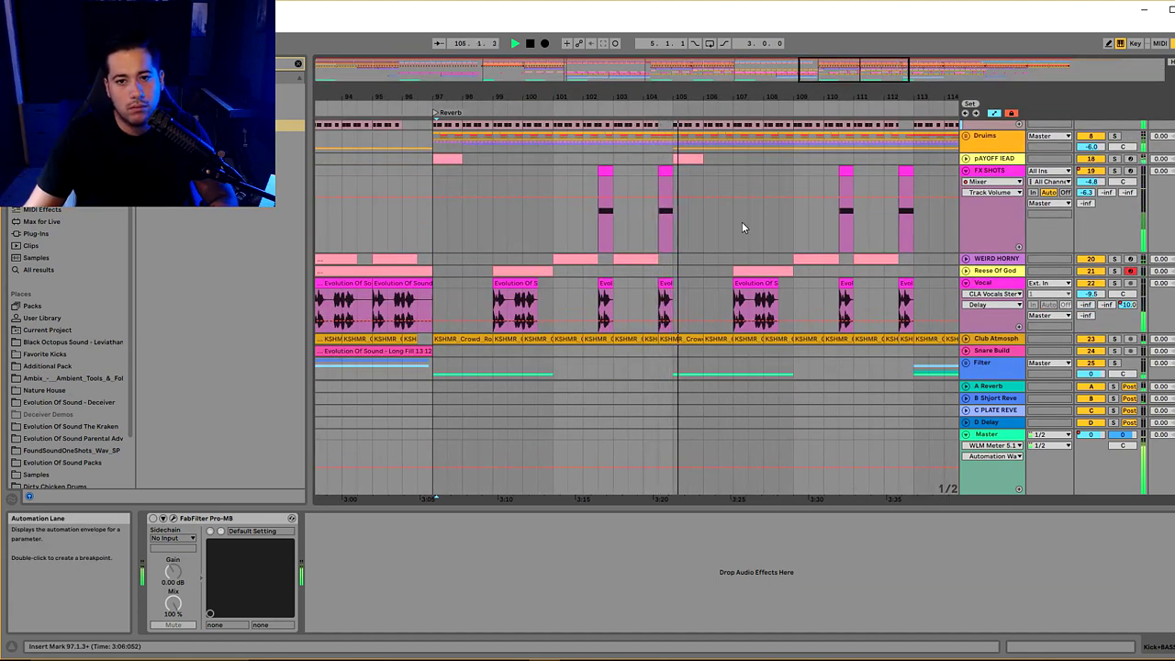
scroll(742, 221, up, 3)
drag(858, 72, 879, 72)
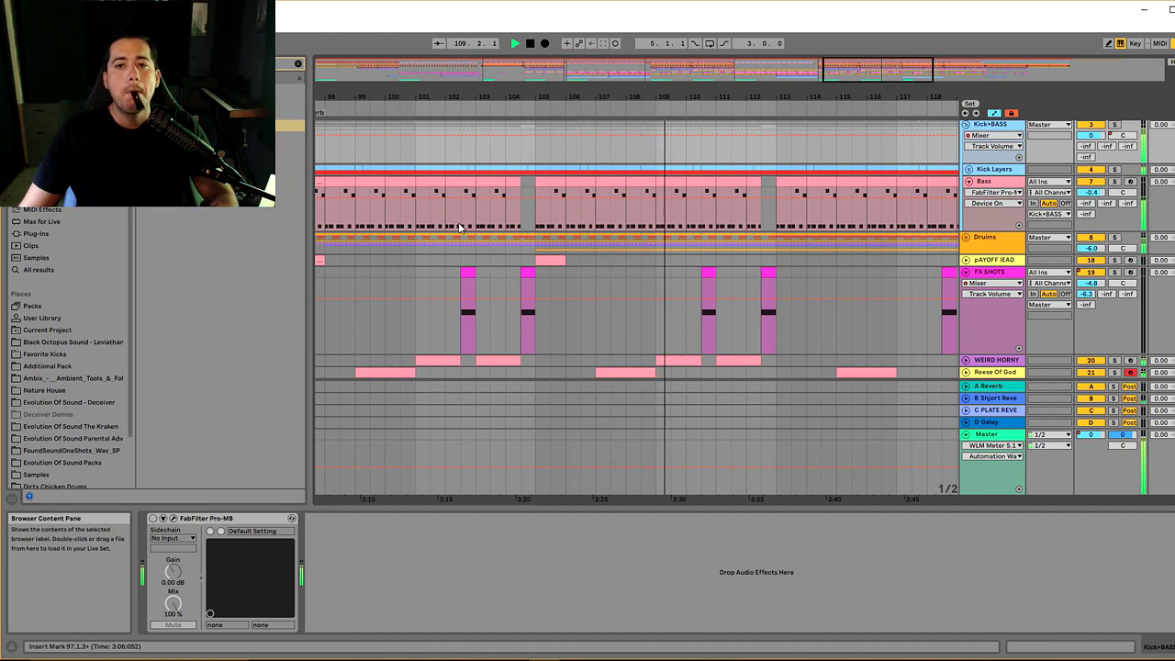
drag(878, 69, 885, 76)
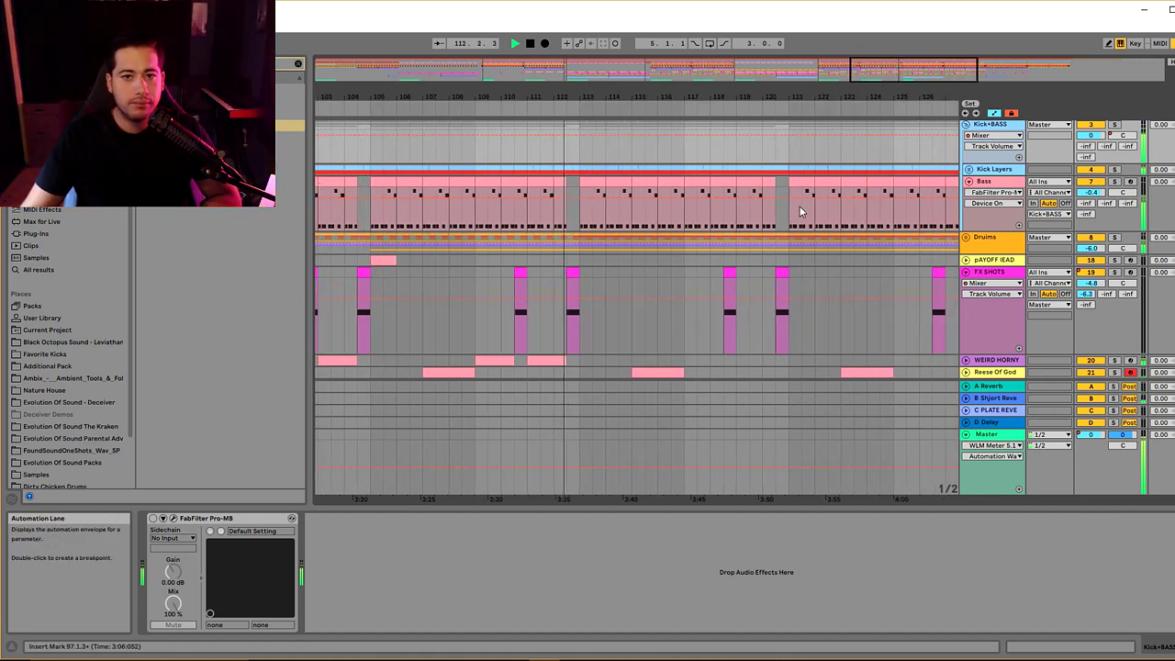
scroll(778, 218, down, 4)
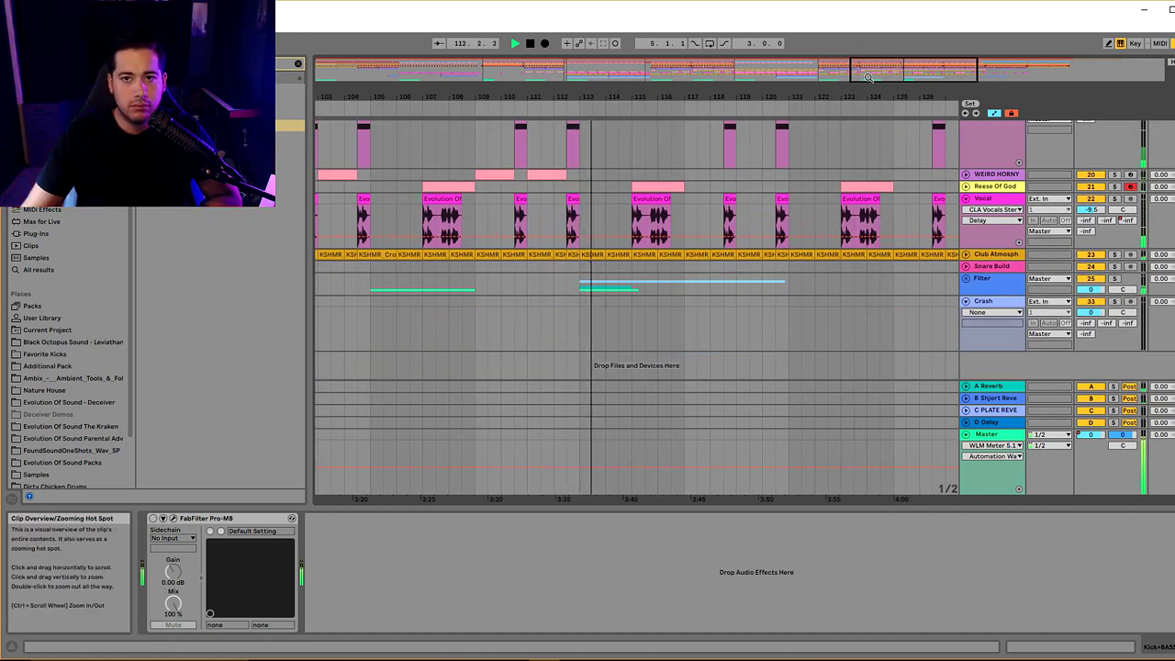
drag(867, 78, 858, 73)
scroll(539, 276, up, 5)
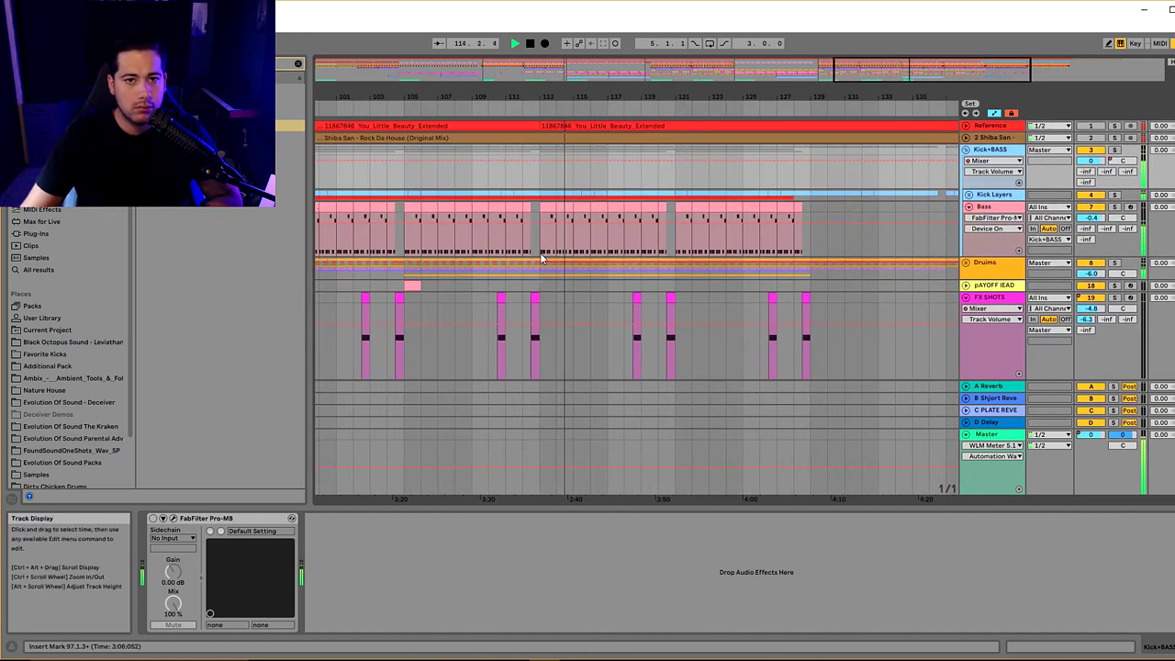
- Add a locator named "Swell?" at bar 113, where the bass clip restarts
right_click(538, 112)
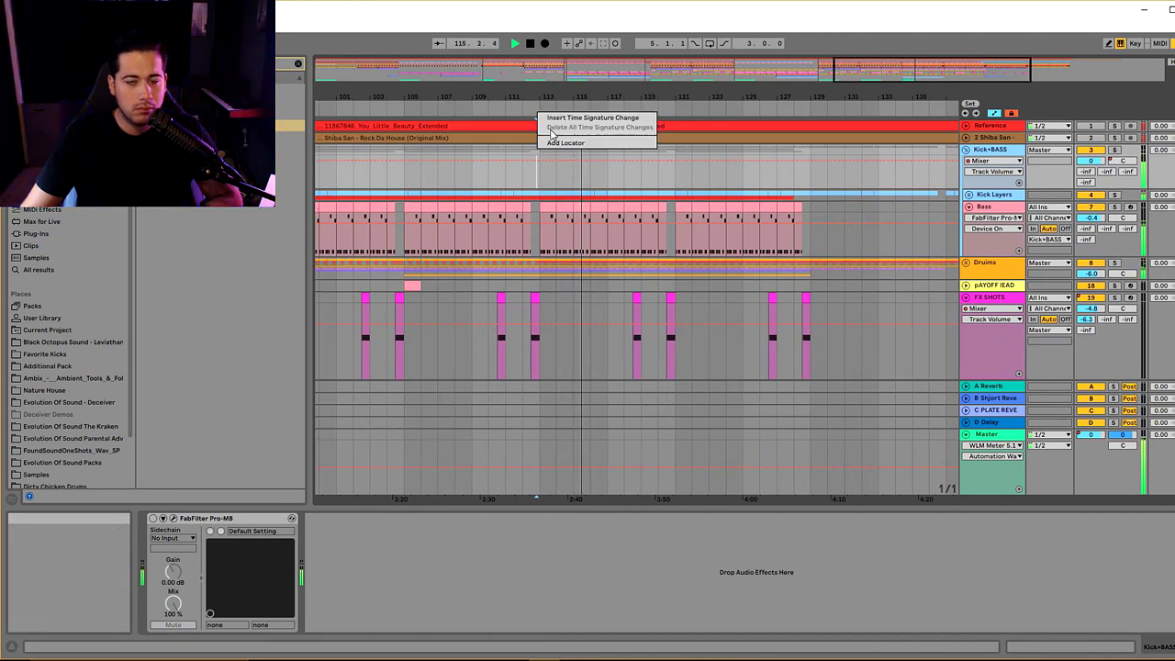
click(539, 172)
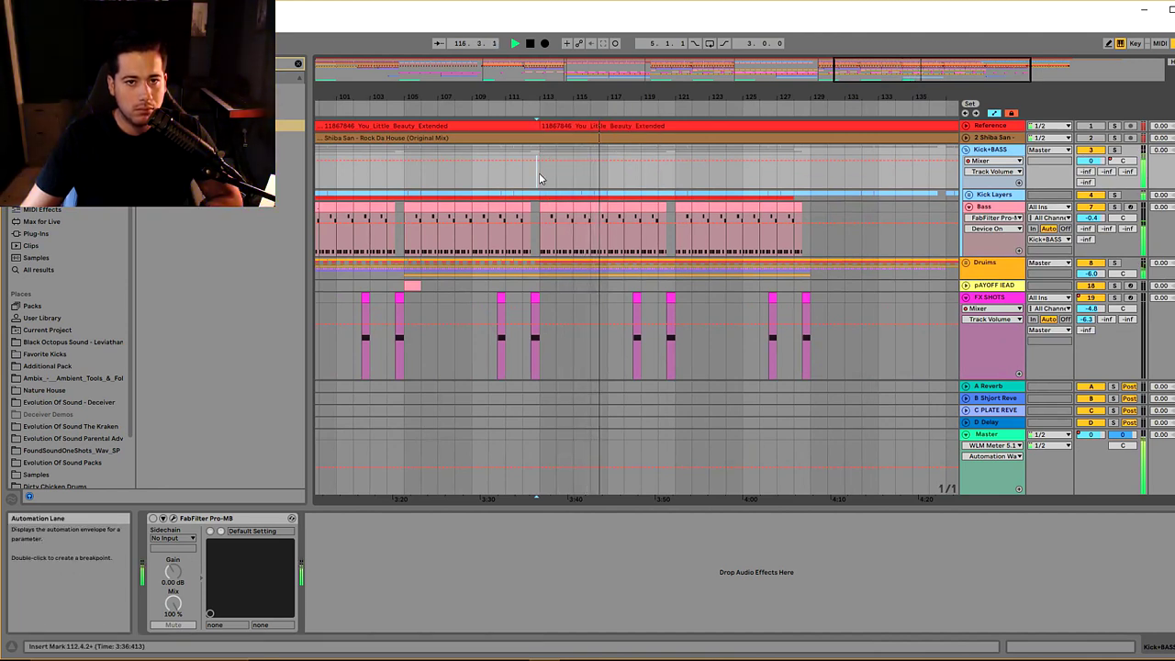
right_click(540, 109)
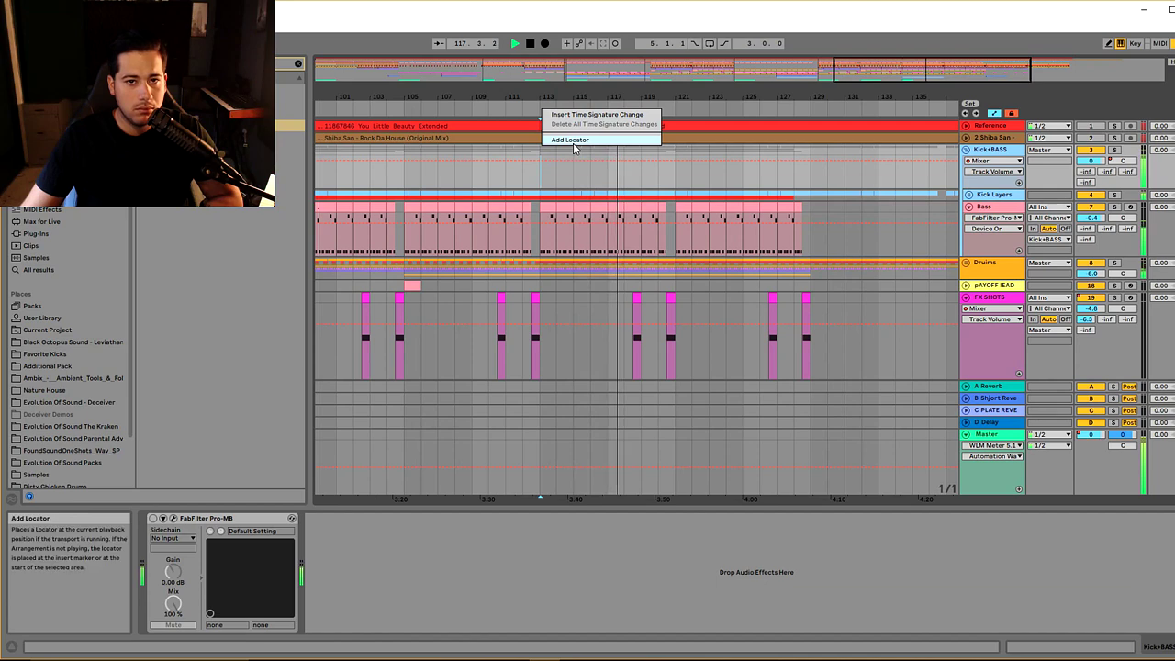
click(570, 139)
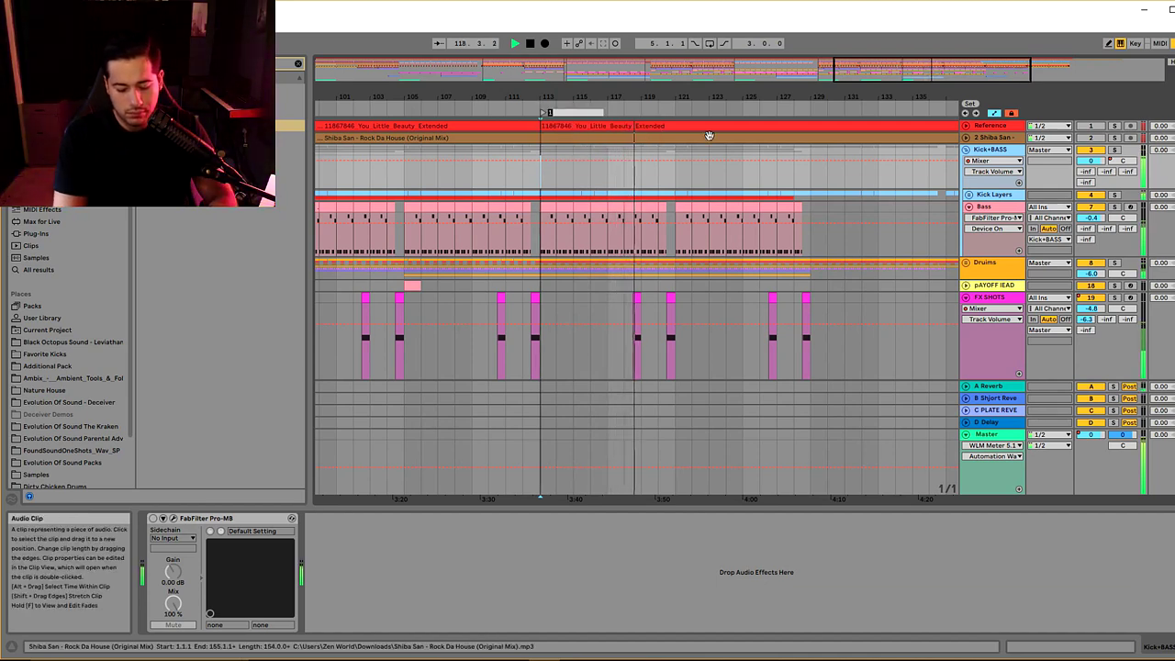
drag(842, 101, 760, 274)
- Listen through the section after the Swell? locator to the outro, examining where the bass, FX and vocal clips end
scroll(756, 274, down, 3)
scroll(753, 279, up, 3)
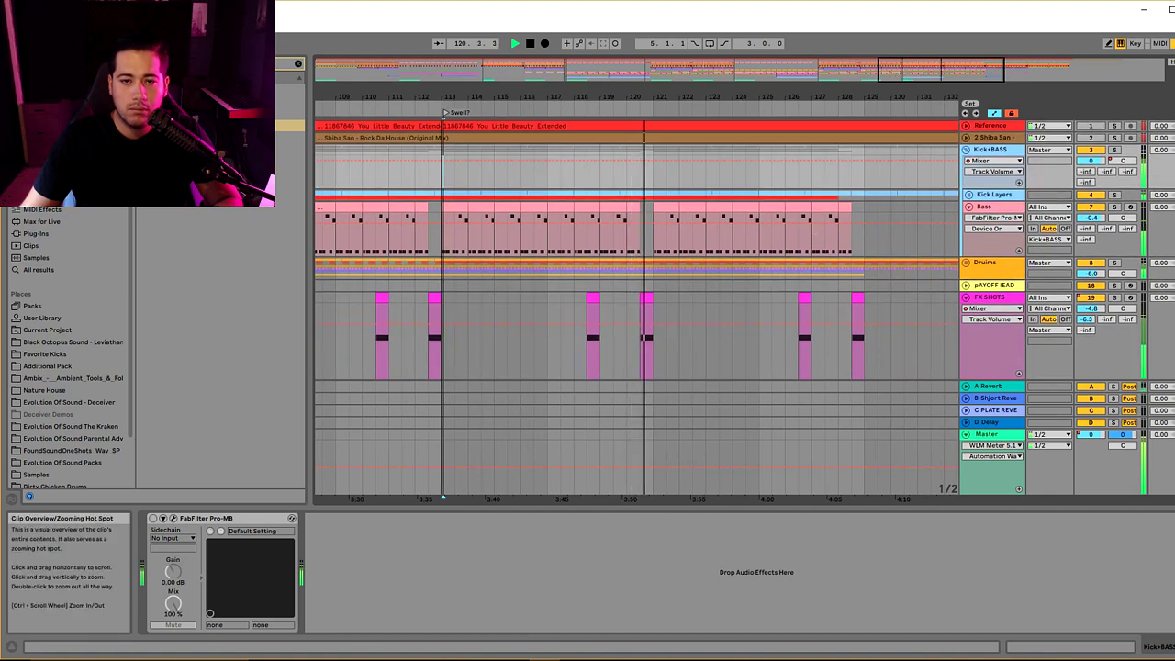
scroll(884, 122, right, 3)
scroll(876, 124, down, 5)
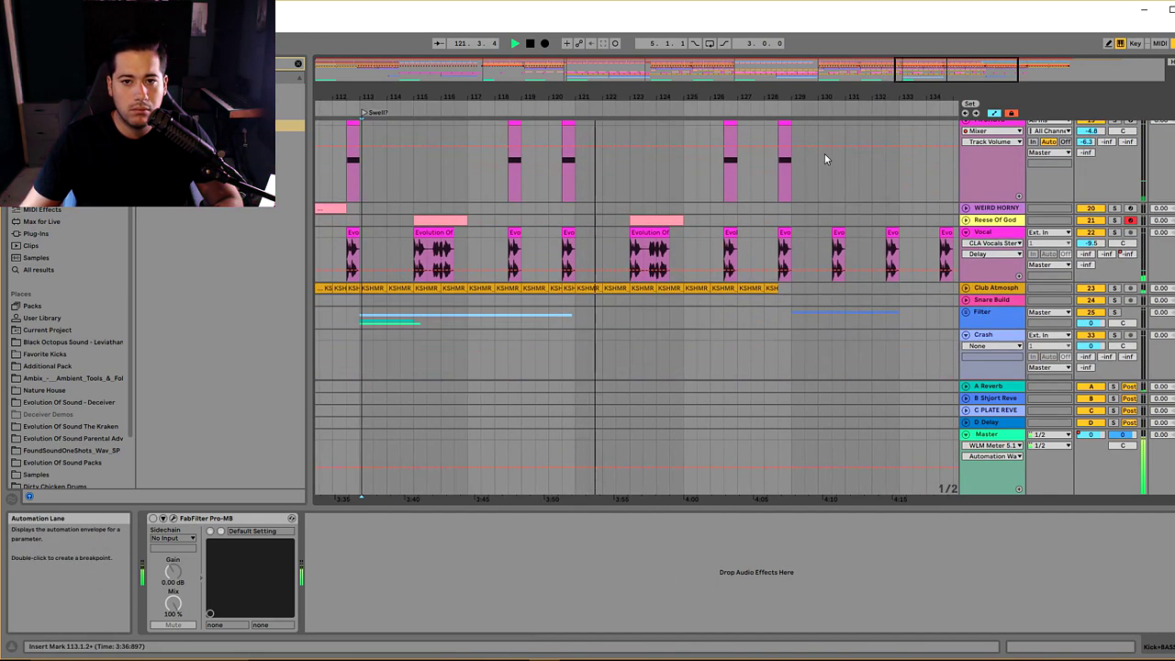
scroll(688, 219, up, 3)
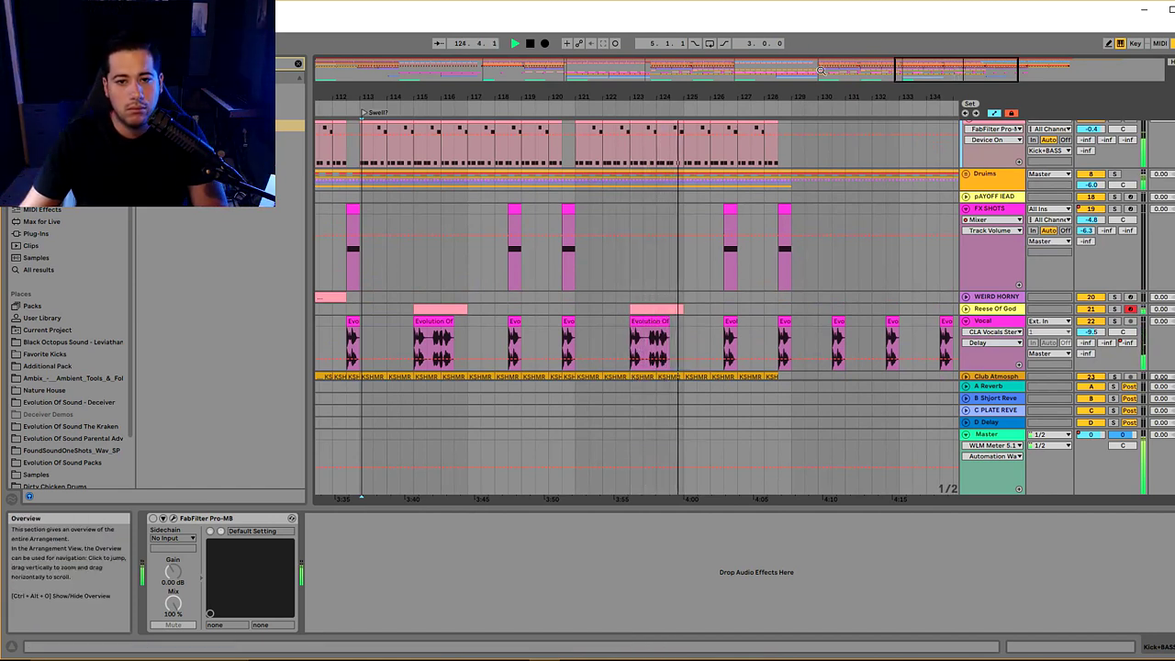
drag(843, 55, 870, 50)
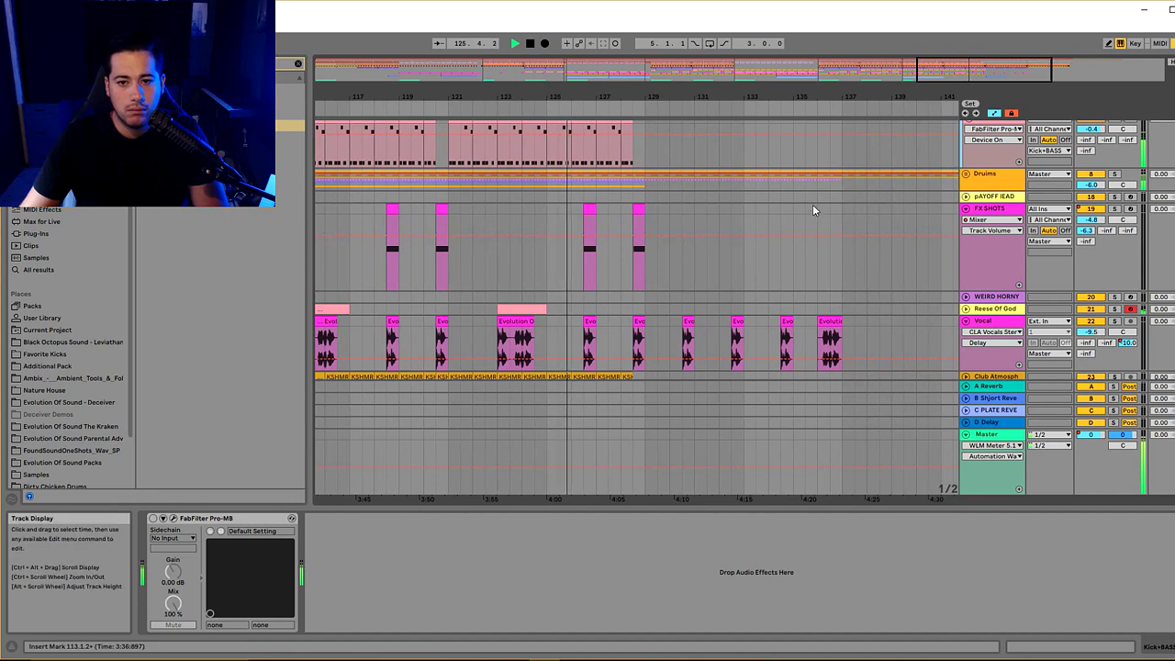
scroll(687, 290, up, 3)
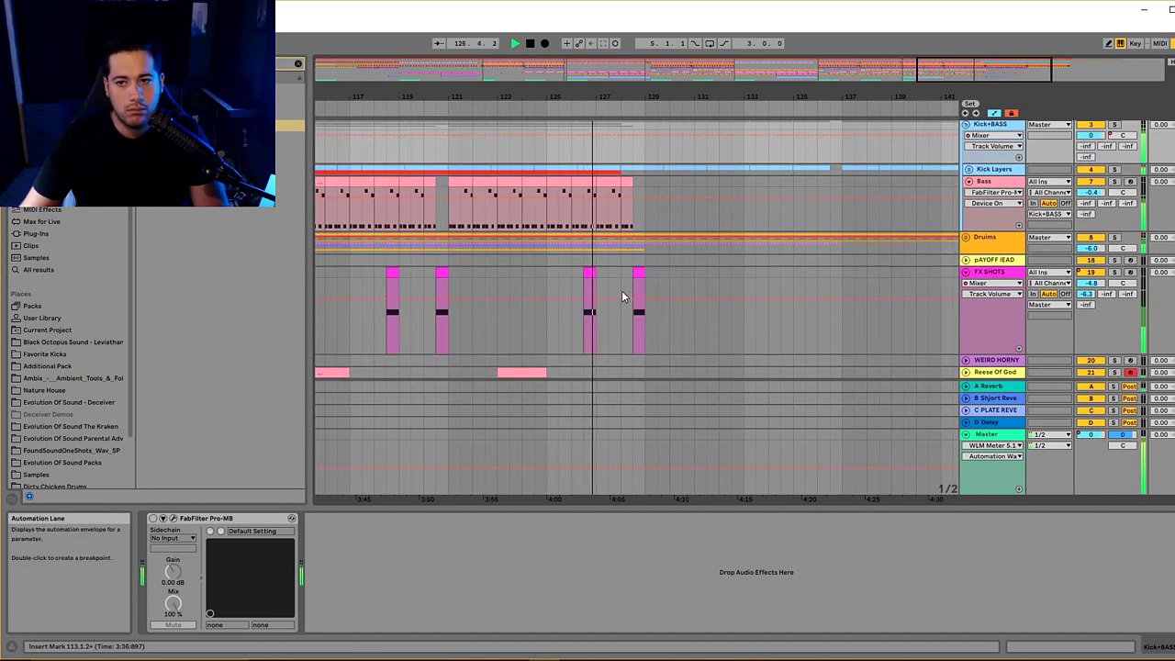
scroll(647, 290, down, 3)
scroll(647, 291, up, 4)
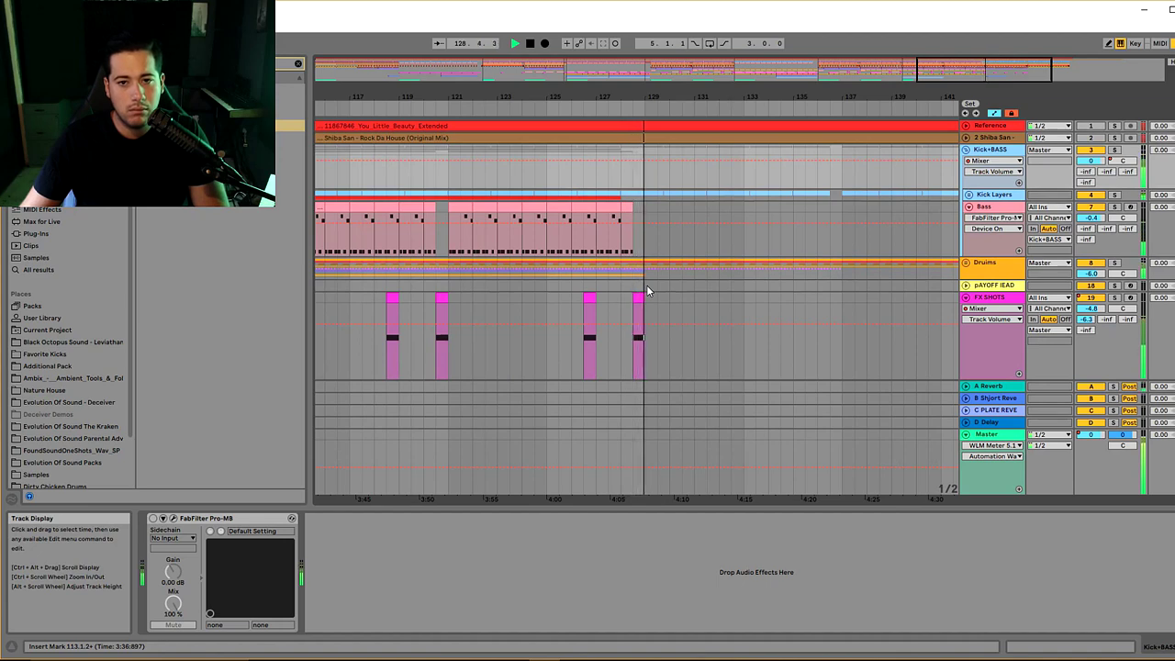
drag(804, 79, 808, 88)
scroll(786, 224, down, 3)
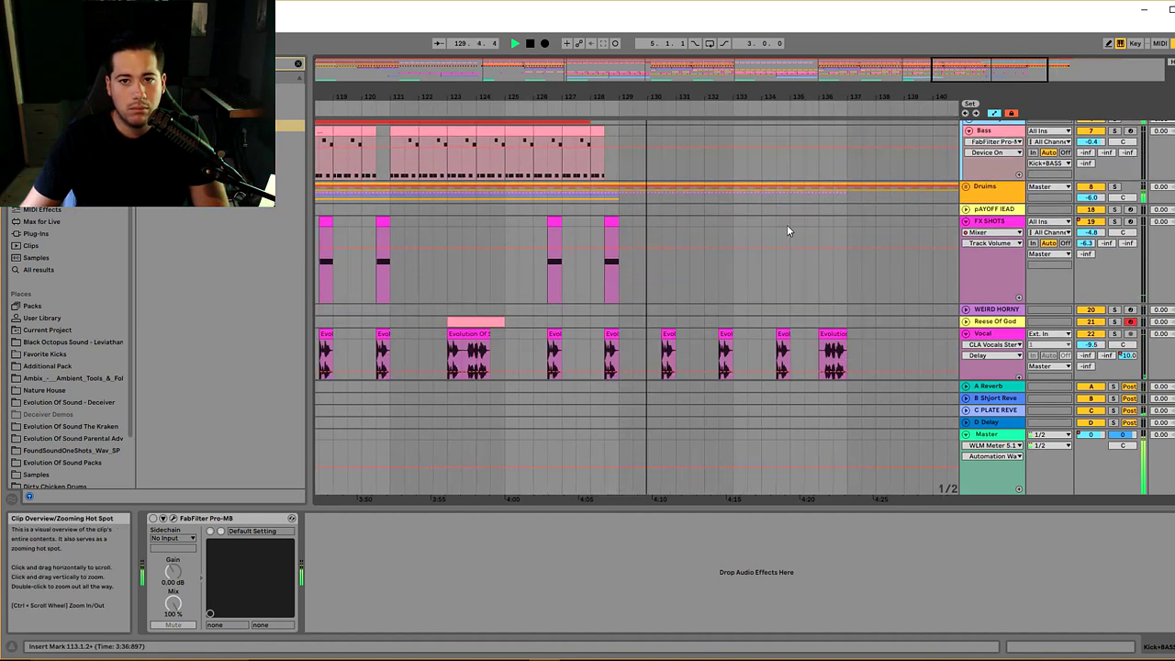
scroll(641, 201, up, 3)
- Add a locator named "FX" at bar 129, where the last FX SHOTS clip ends
click(617, 186)
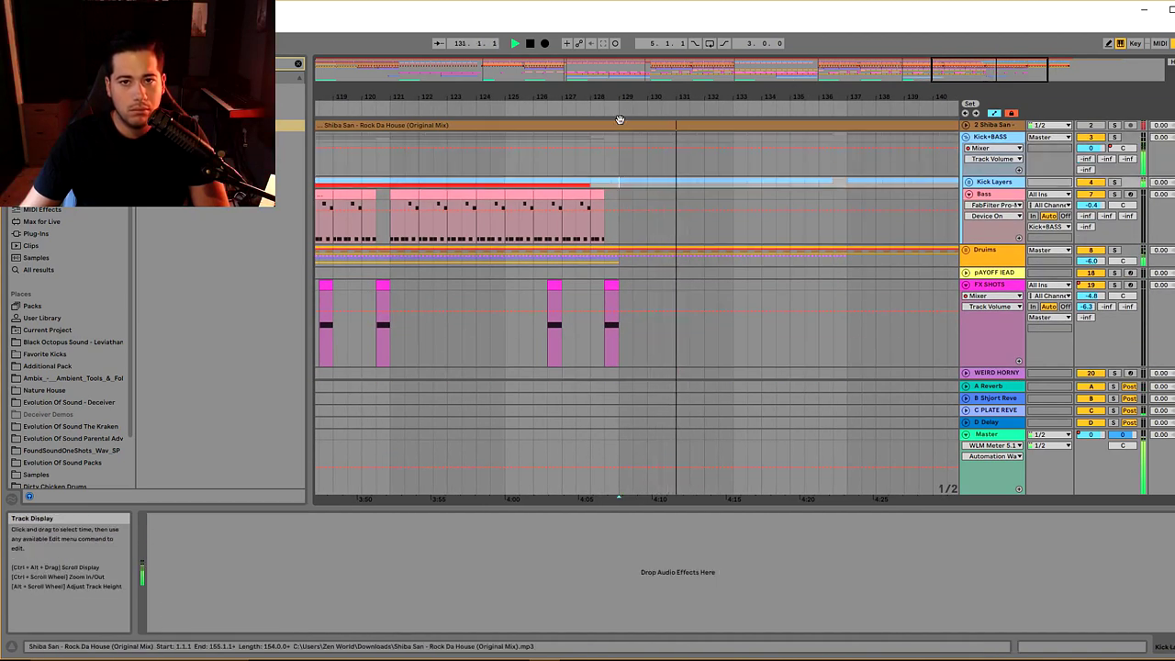
right_click(622, 109)
click(641, 143)
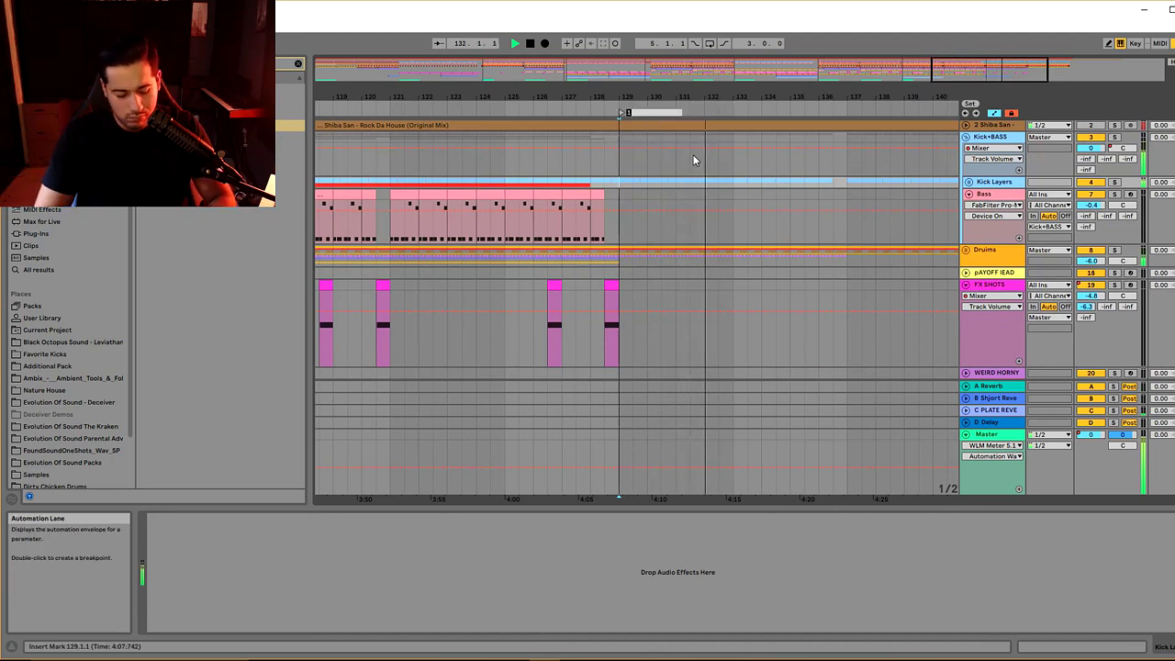
text(FX)
key(Return)
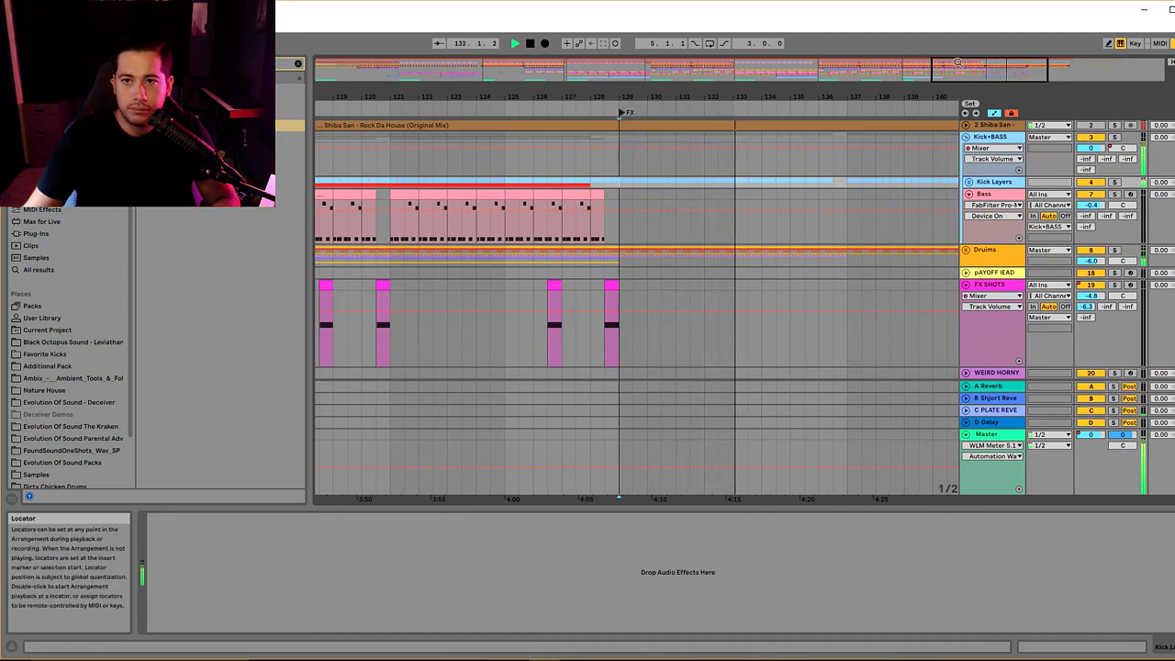
- Stop playback and look over the marked arrangement, selecting the Vocal track from bar 113 to bar 139
drag(932, 74, 939, 133)
scroll(816, 239, down, 5)
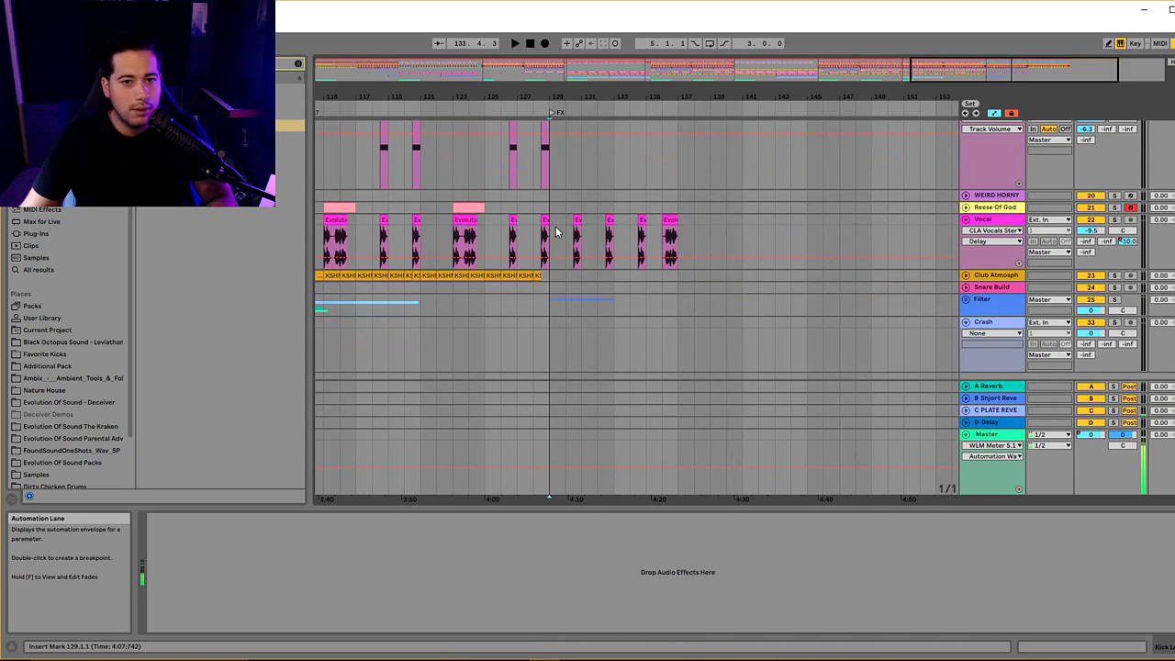
drag(973, 72, 900, 71)
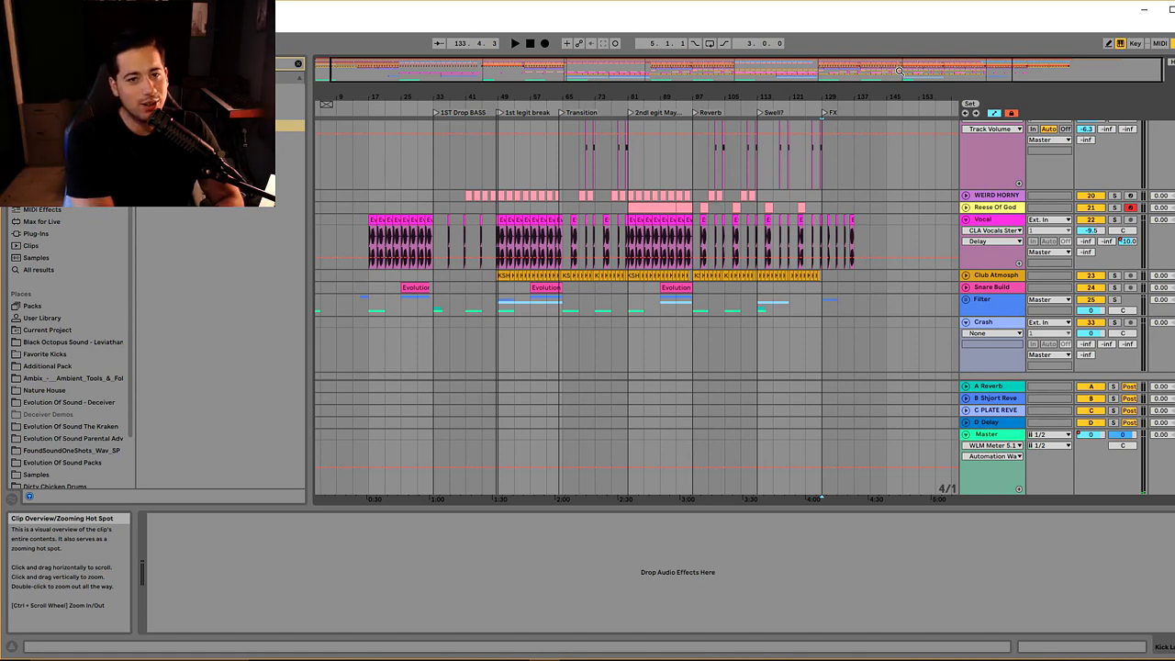
drag(927, 71, 922, 96)
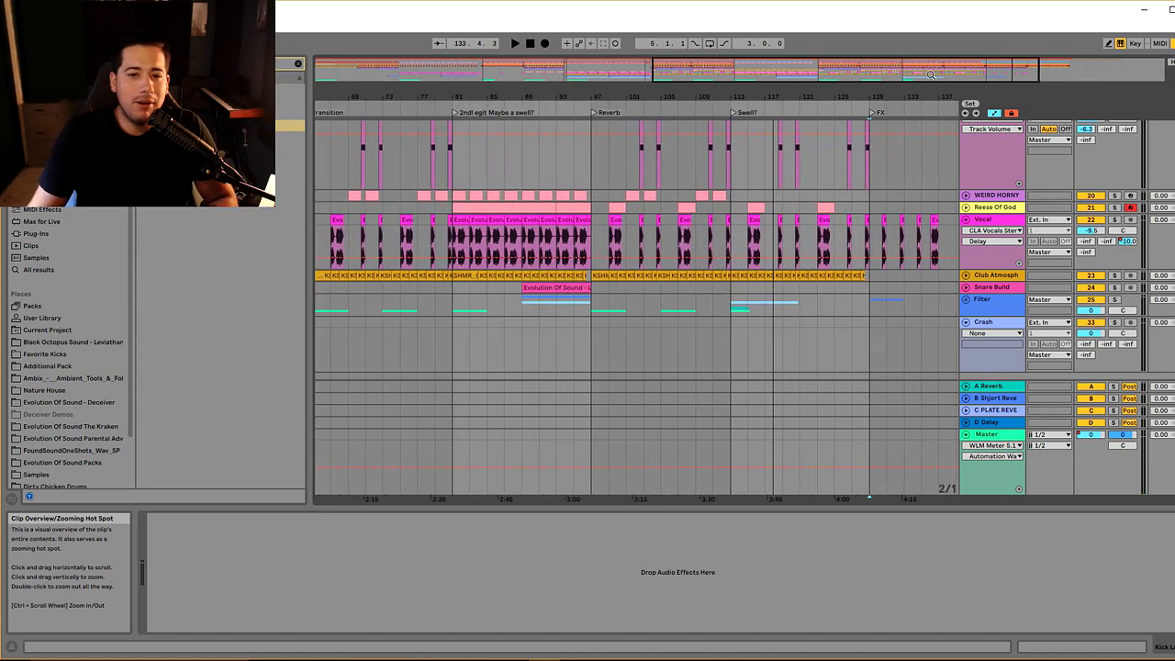
drag(733, 235, 960, 225)
key(x)
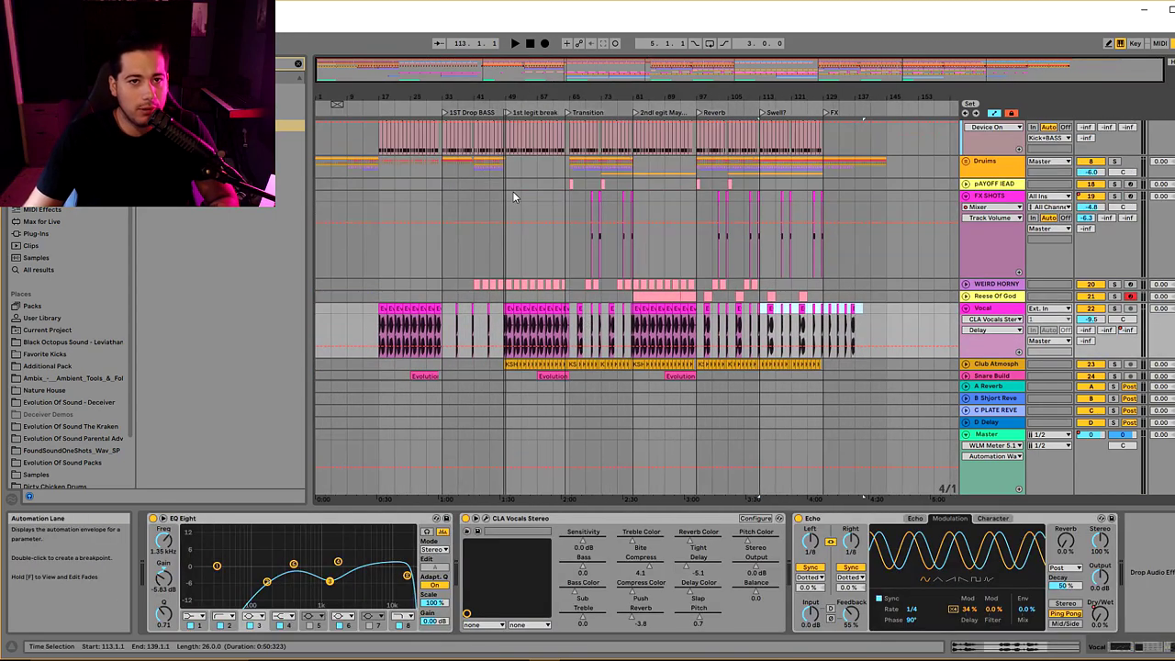
- Listen to the transition into the 1st legit break from bar 48, with the Drums group soloed and in the full mix
drag(458, 72, 561, 68)
mouse_move(515, 101)
mouse_down()
mouse_move(532, 124)
mouse_move(532, 92)
mouse_up()
click(563, 180)
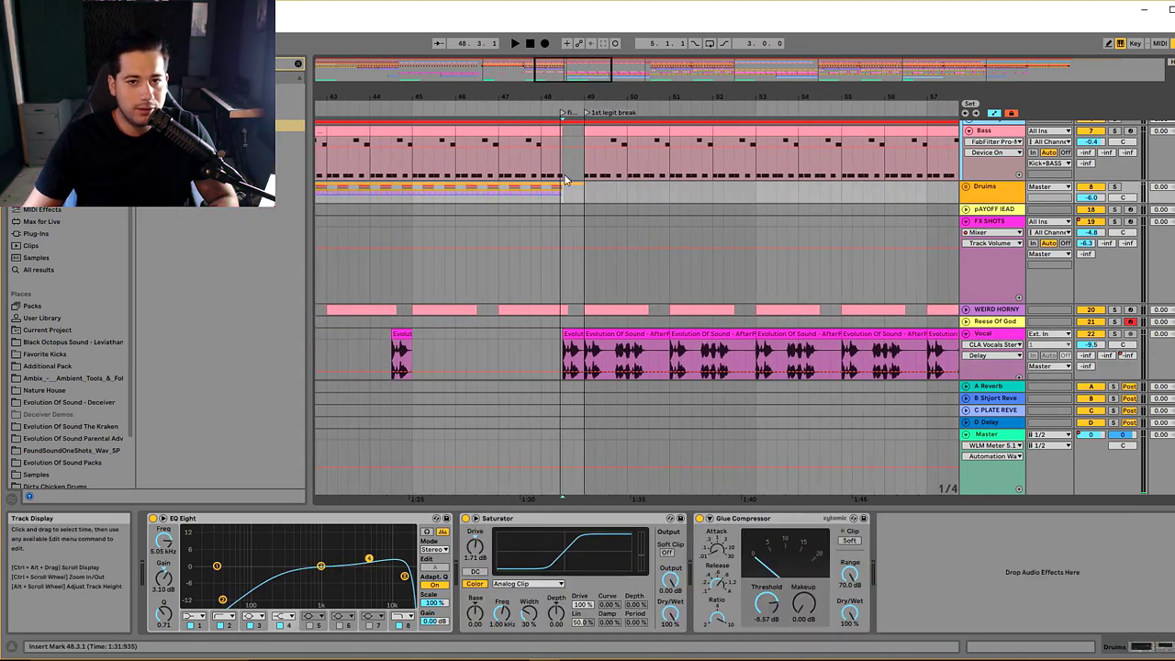
key(space)
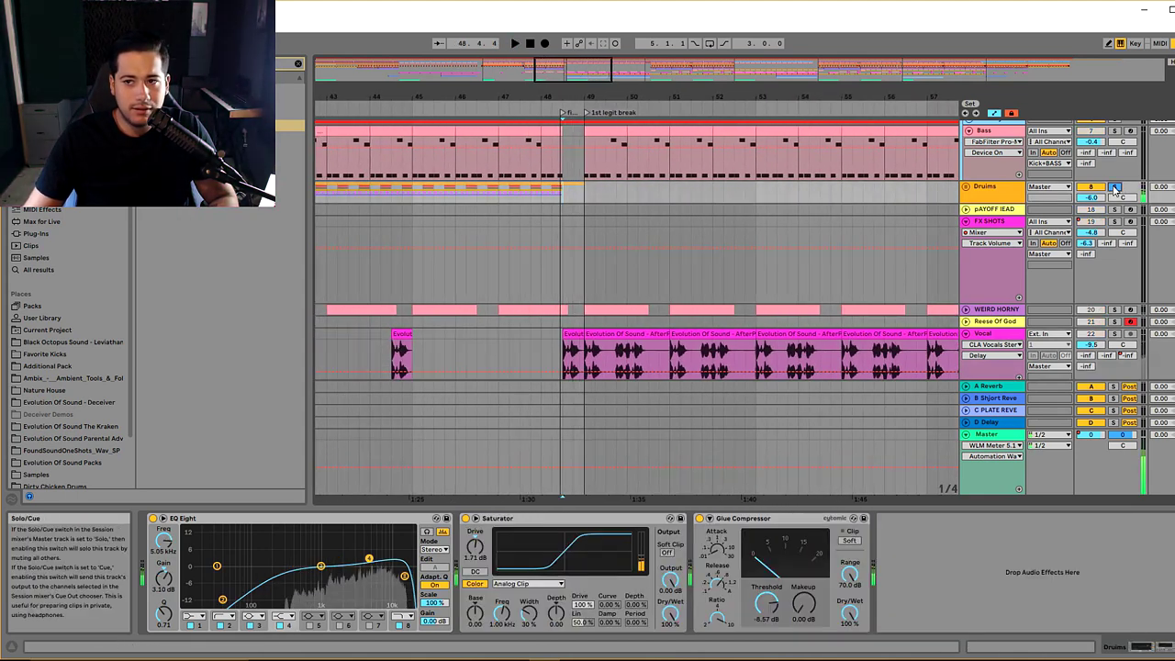
click(539, 199)
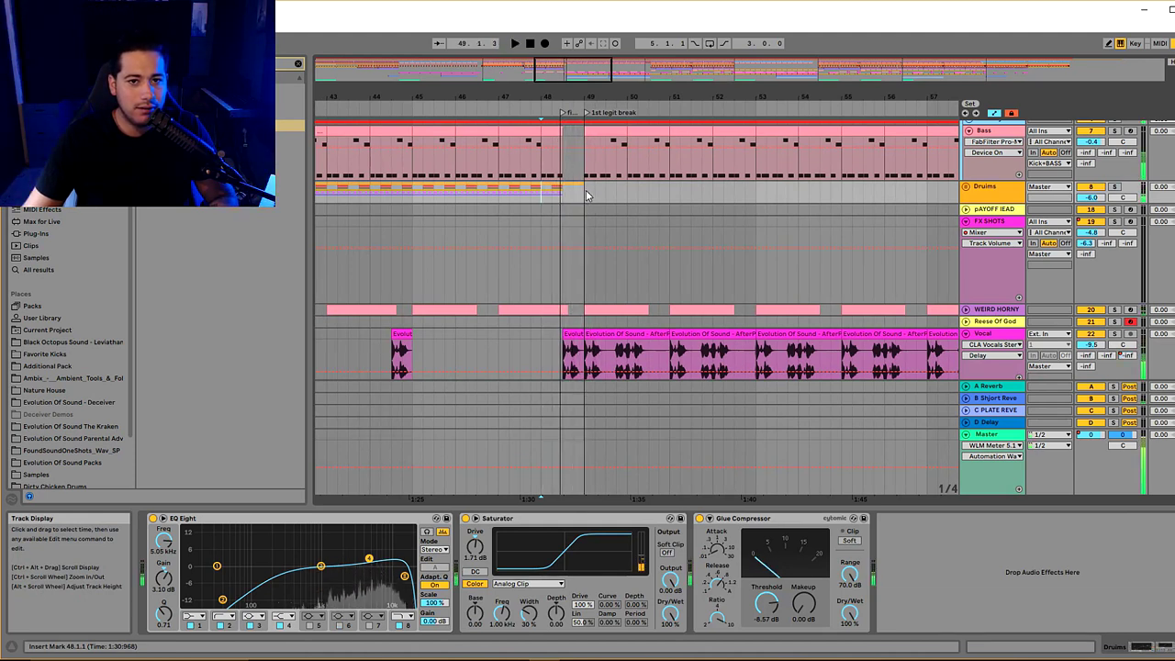
- Clear the Drums group from 48.3 to 49.1 and listen to the transition into the 1st legit break locator
drag(586, 195, 560, 191)
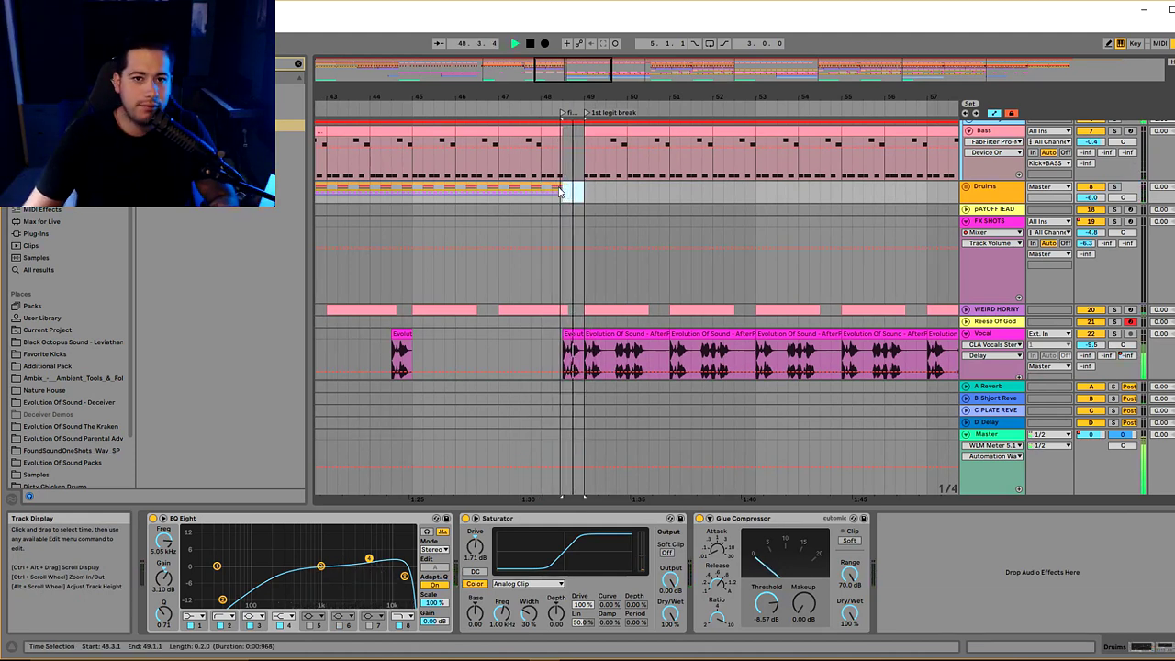
drag(571, 70, 551, 64)
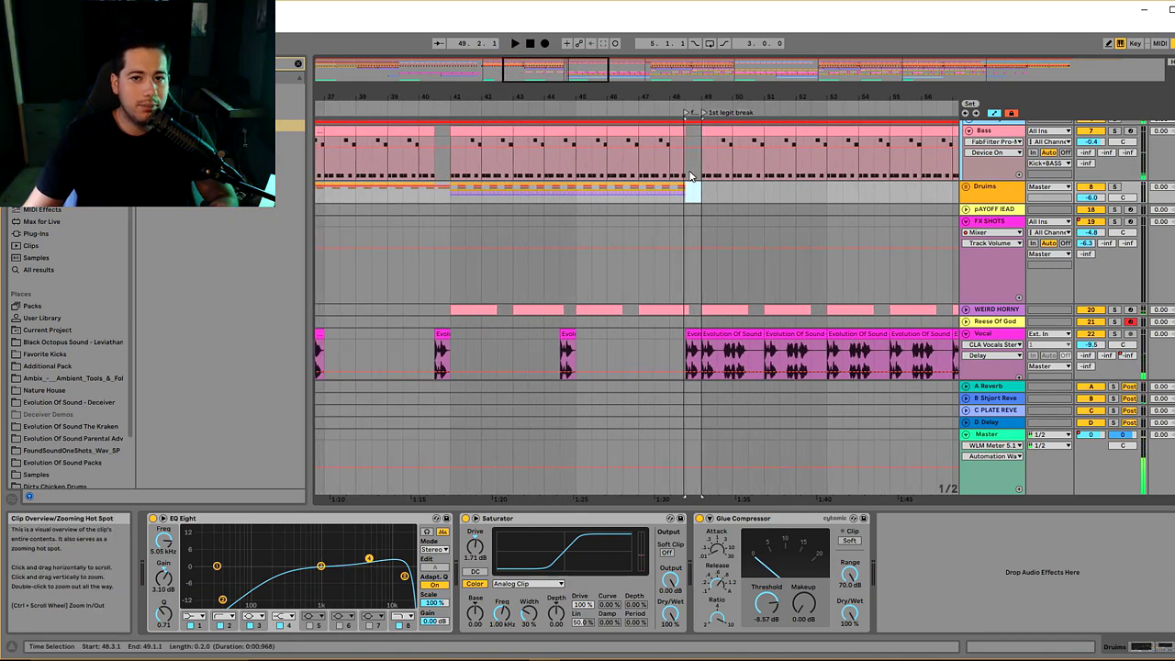
scroll(675, 199, up, 3)
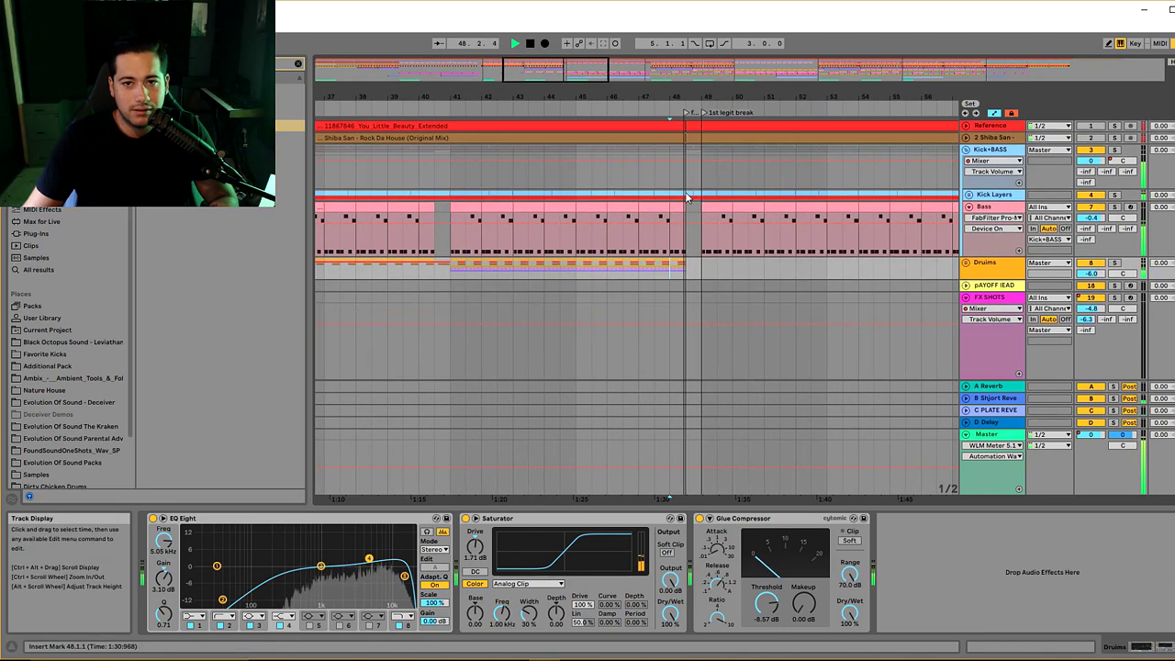
scroll(930, 241, down, 3)
- Listen to the section around the Transition locator from bar 63, examining bar 64 with the Snare Build track unfolded
drag(554, 66, 671, 283)
scroll(551, 184, up, 3)
key(space)
scroll(562, 268, down, 5)
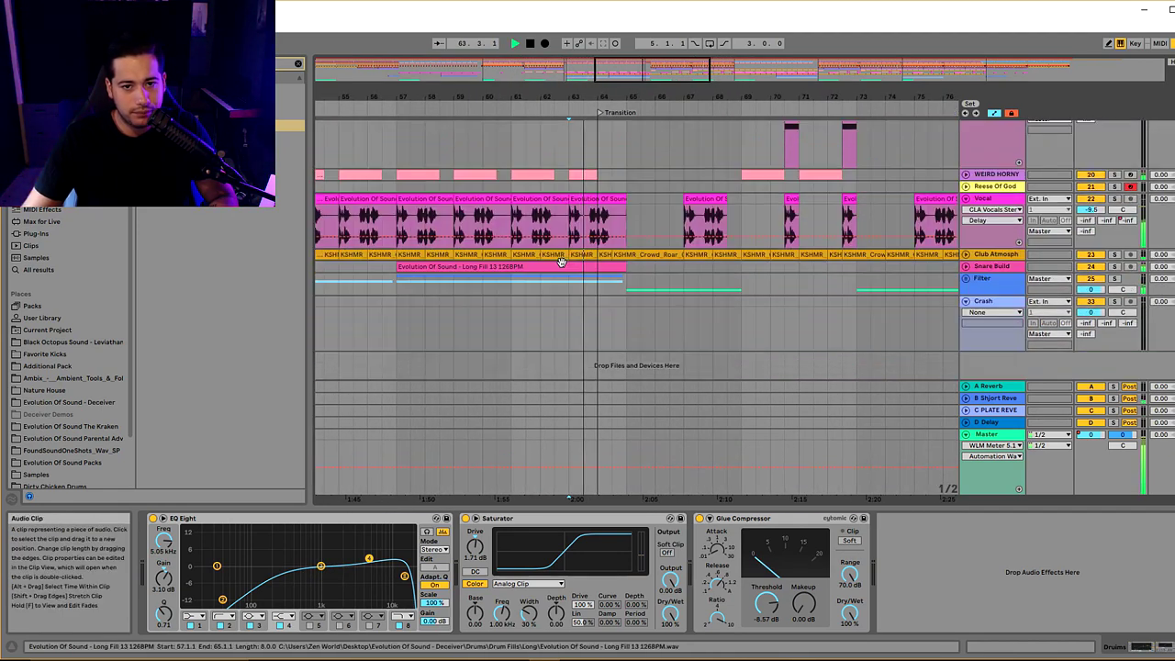
click(683, 272)
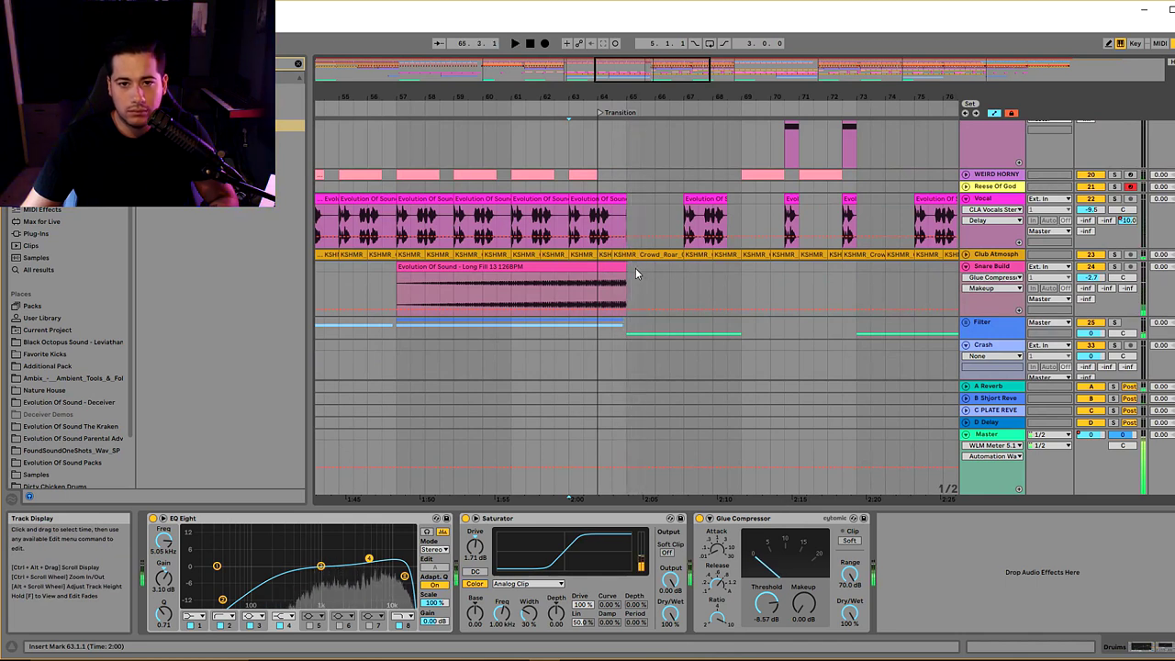
click(603, 290)
key(space)
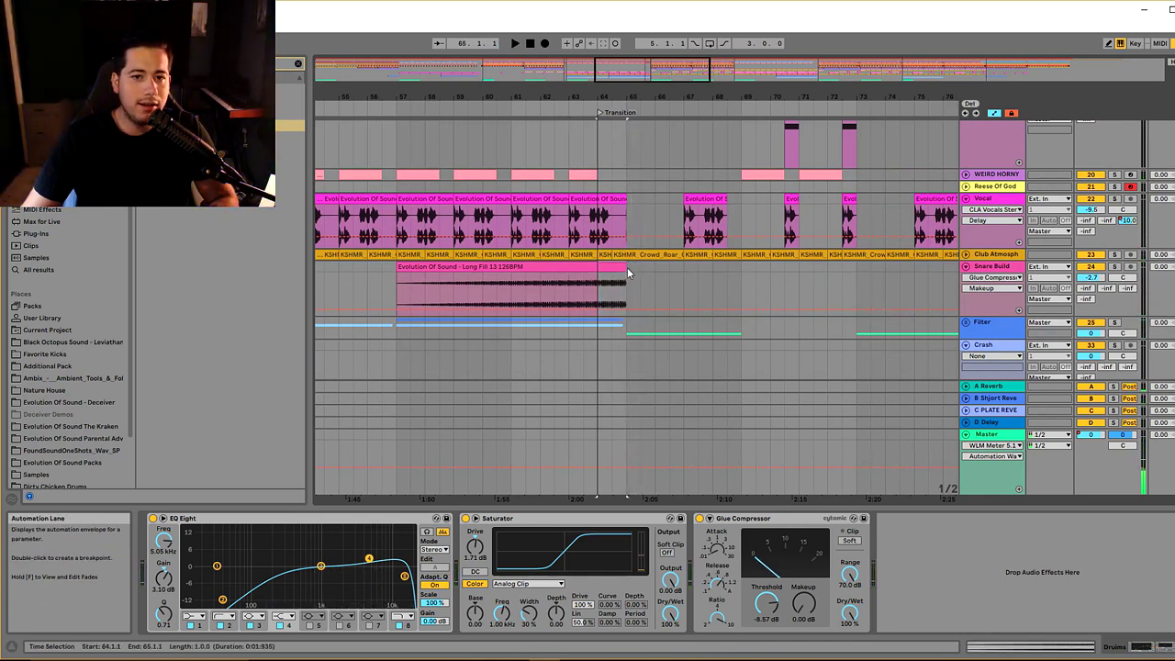
- Clear the Club Atmosphere clips from bar 64 to 65 and shorten the Snare Build clip to end at bar 64
click(605, 254)
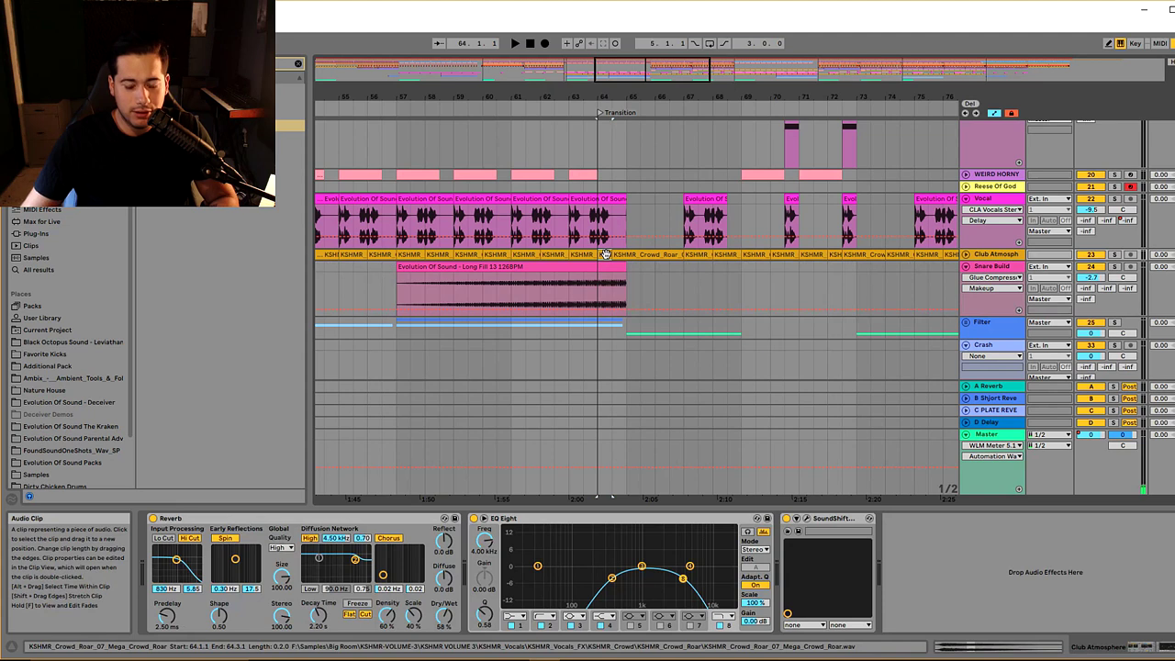
key(Delete)
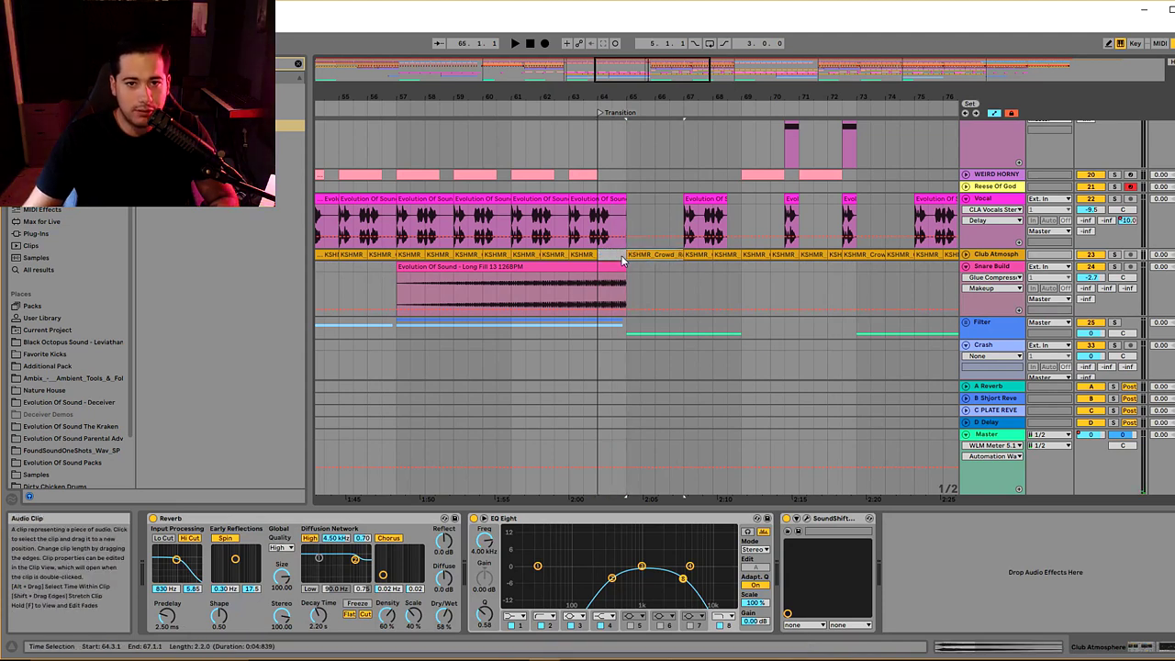
drag(625, 276, 611, 275)
- Listen to the transition from 63.3 and check the gap at bar 64 in the Kick Layers track
click(577, 278)
key(space)
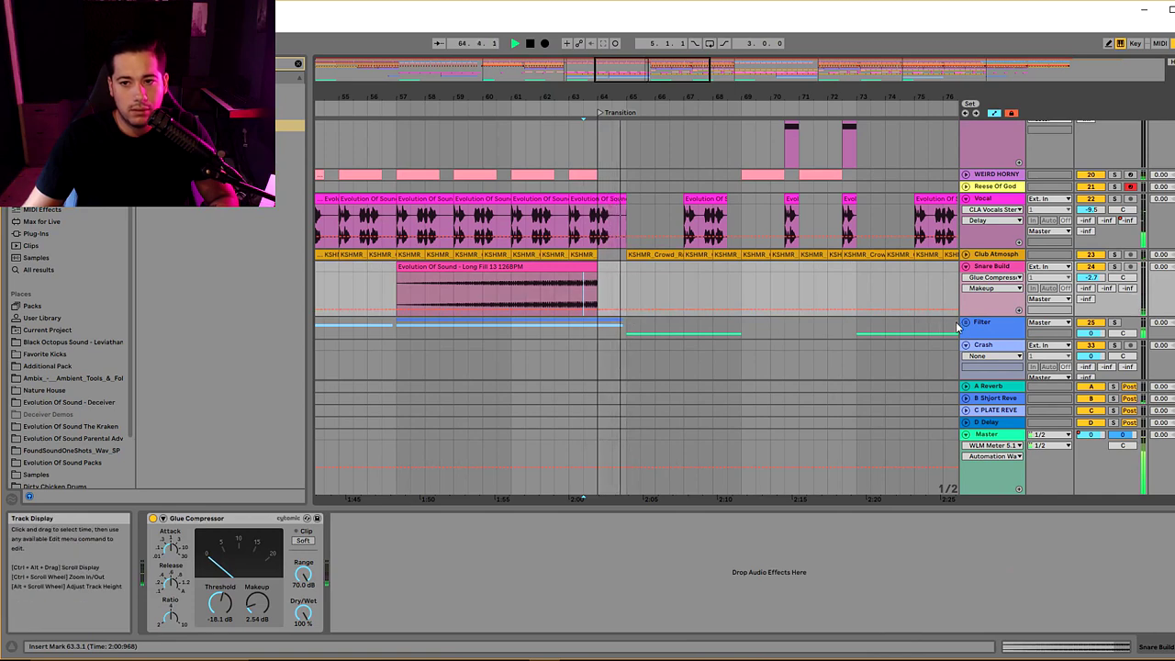
scroll(685, 266, up, 5)
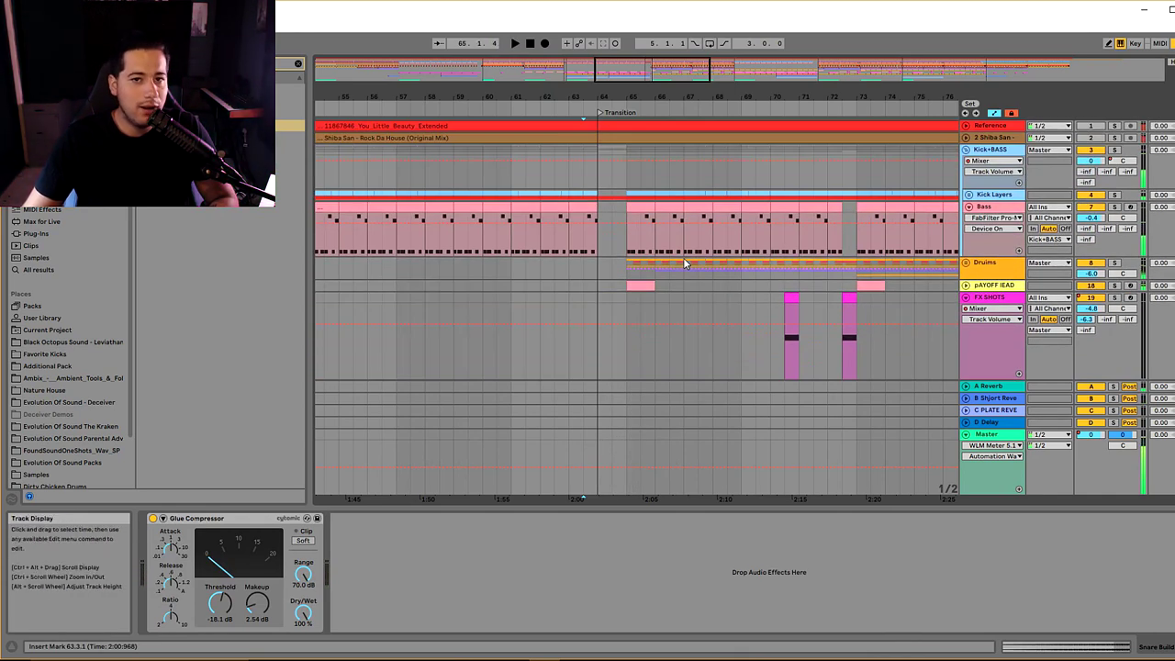
click(604, 195)
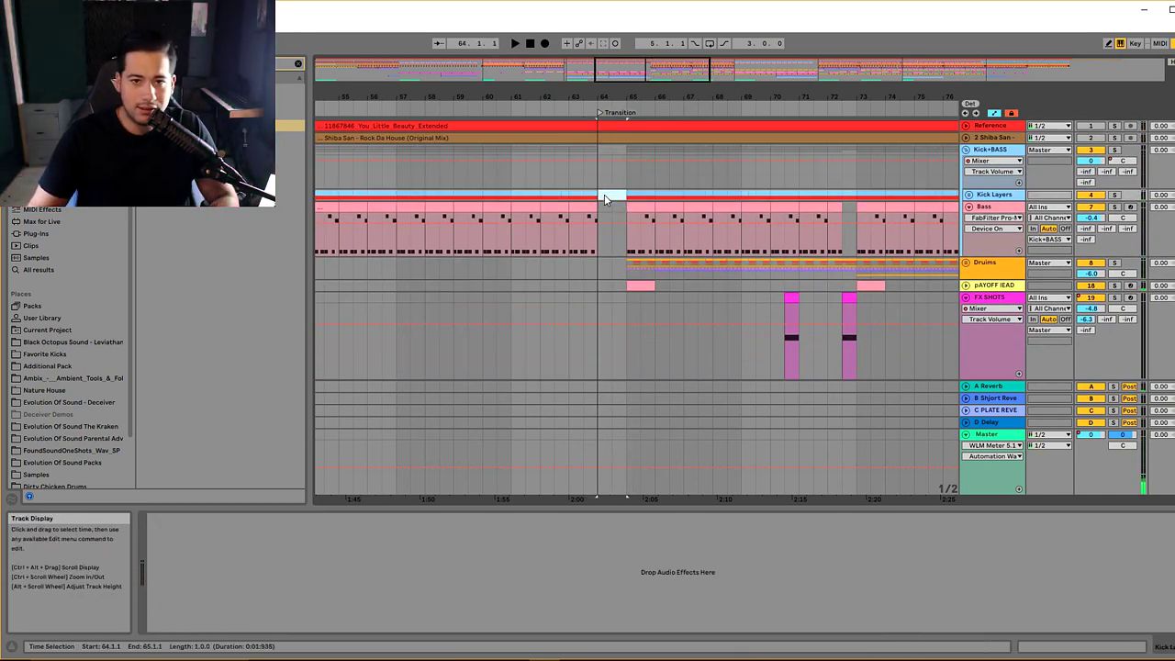
- Shorten the Uplifter 2 and Uplifter 12 clips in the Filter group to end at bar 64
scroll(609, 214, down, 5)
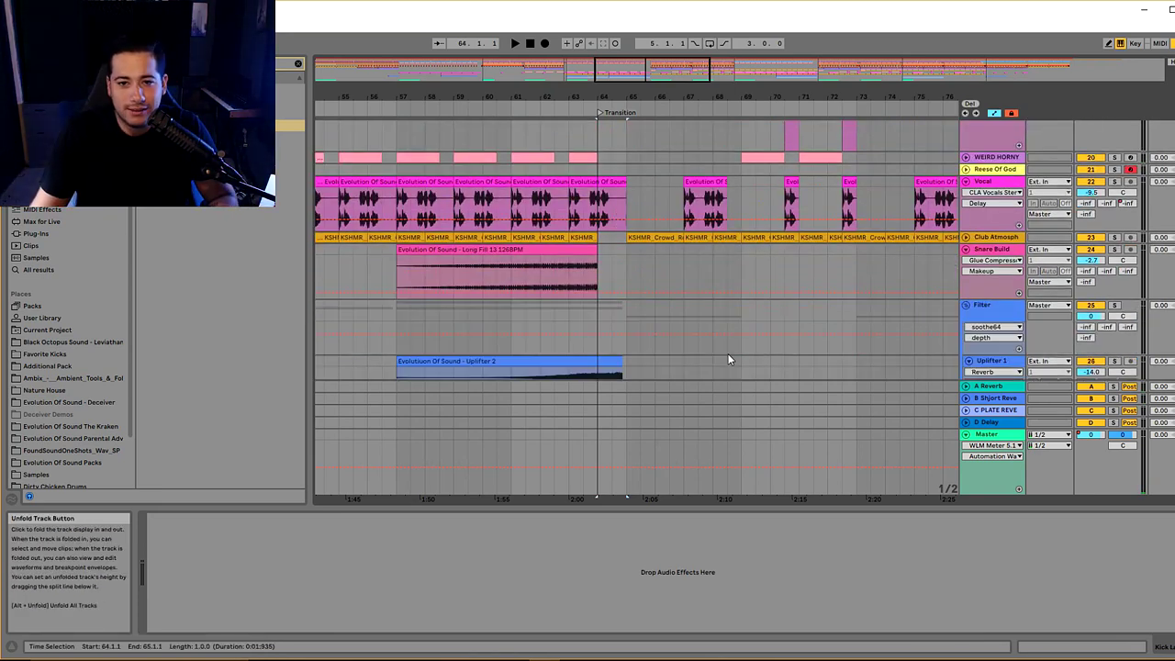
scroll(728, 354, down, 3)
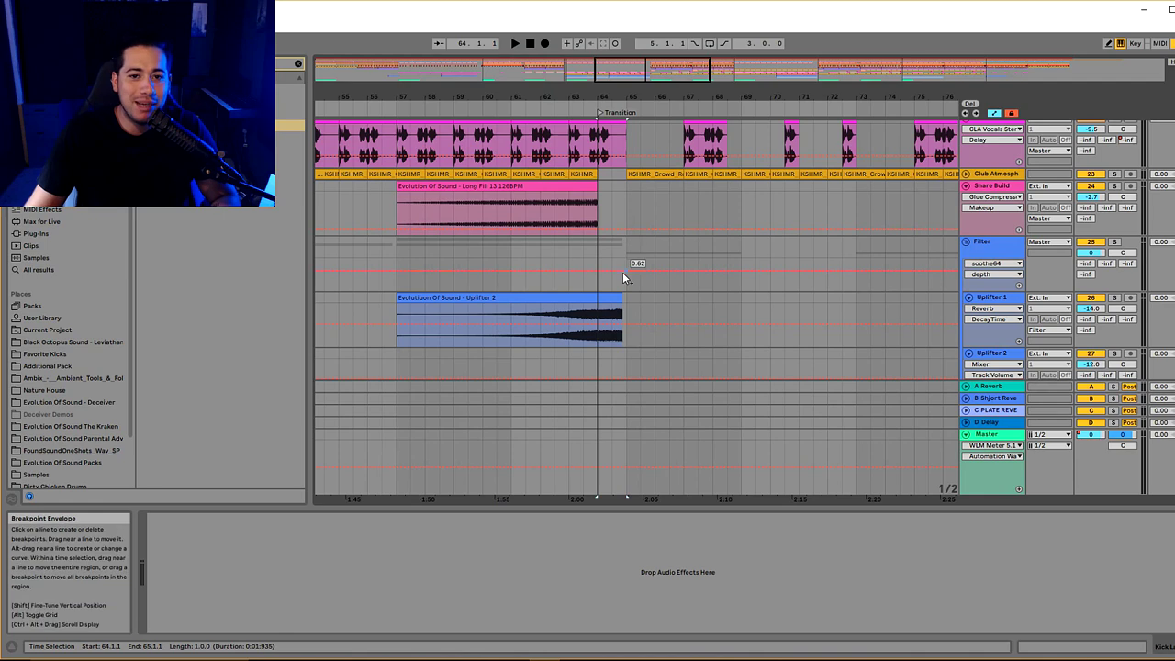
drag(621, 301, 604, 301)
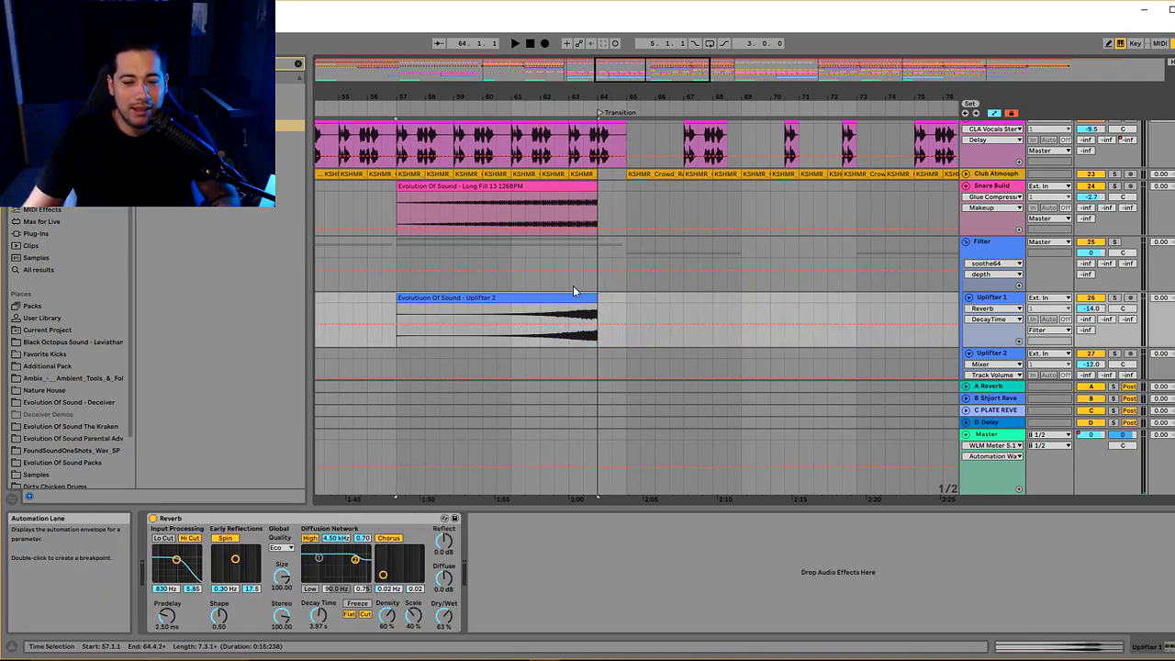
key(ctrl+d)
click(561, 317)
click(543, 295)
- Listen to the transition from bar 62 and again from 62.3, examining which clips end before bar 65
key(space)
scroll(576, 303, up, 3)
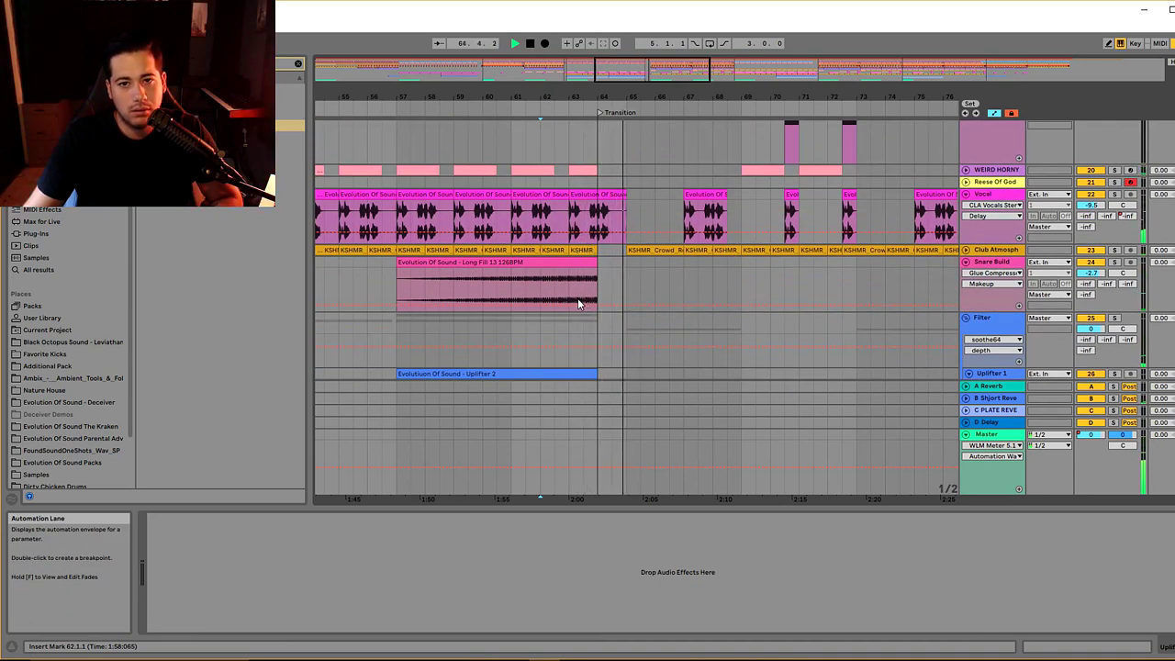
scroll(577, 298, up, 2)
scroll(569, 286, up, 3)
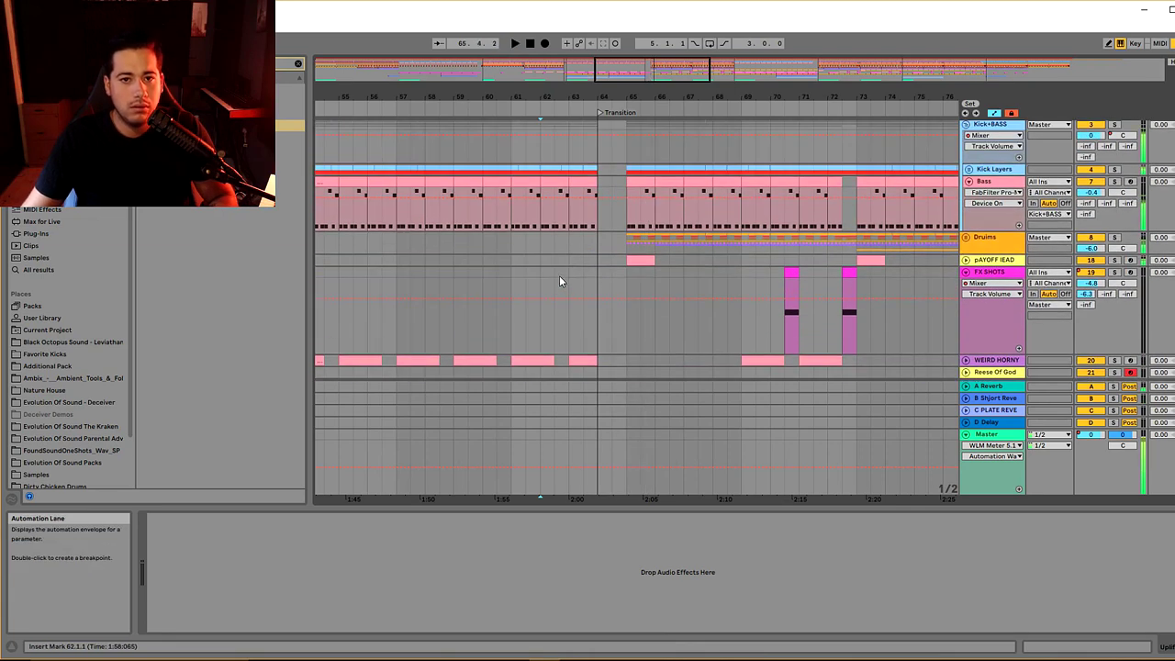
click(558, 276)
scroll(567, 268, up, 1)
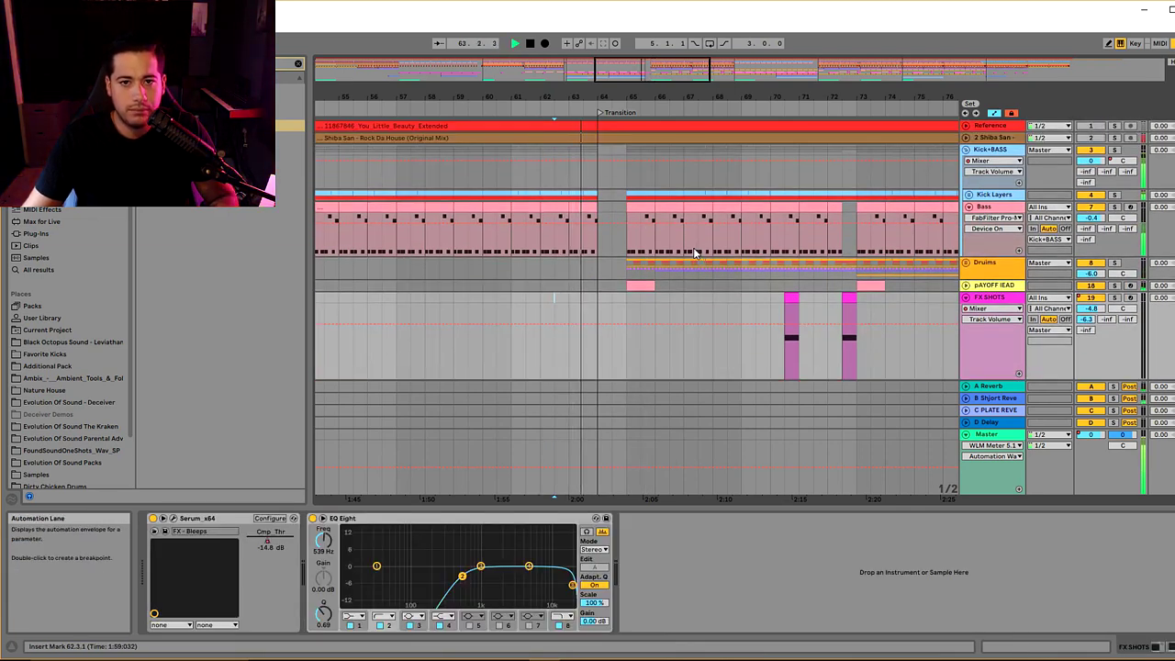
scroll(695, 253, down, 4)
scroll(694, 254, up, 1)
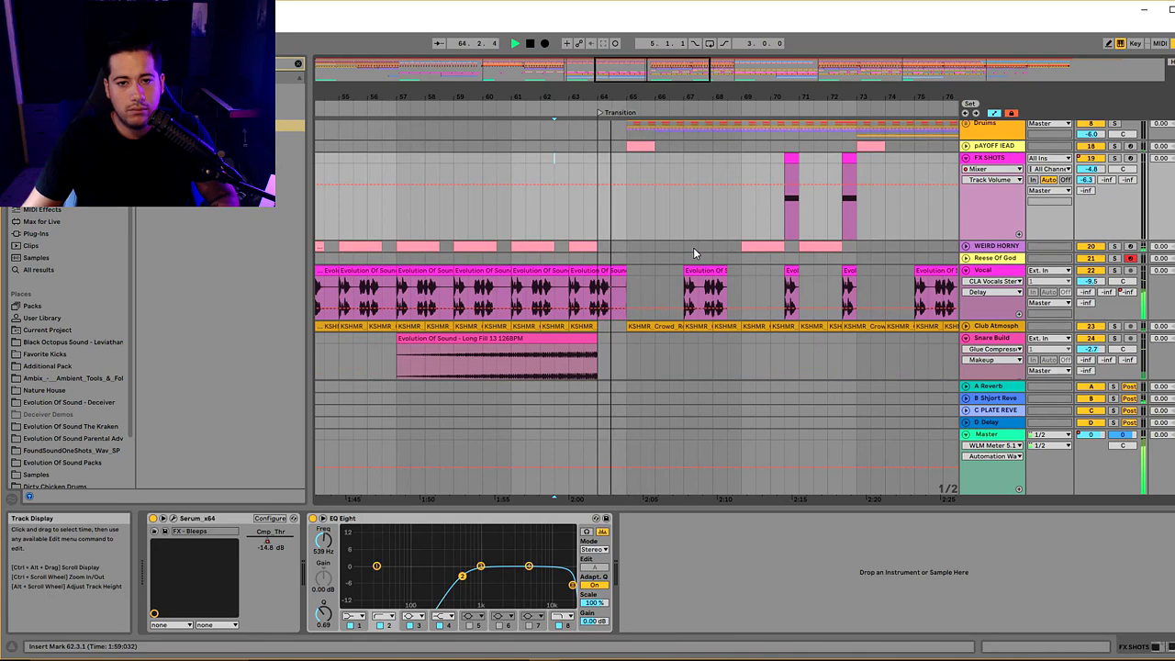
scroll(695, 249, down, 5)
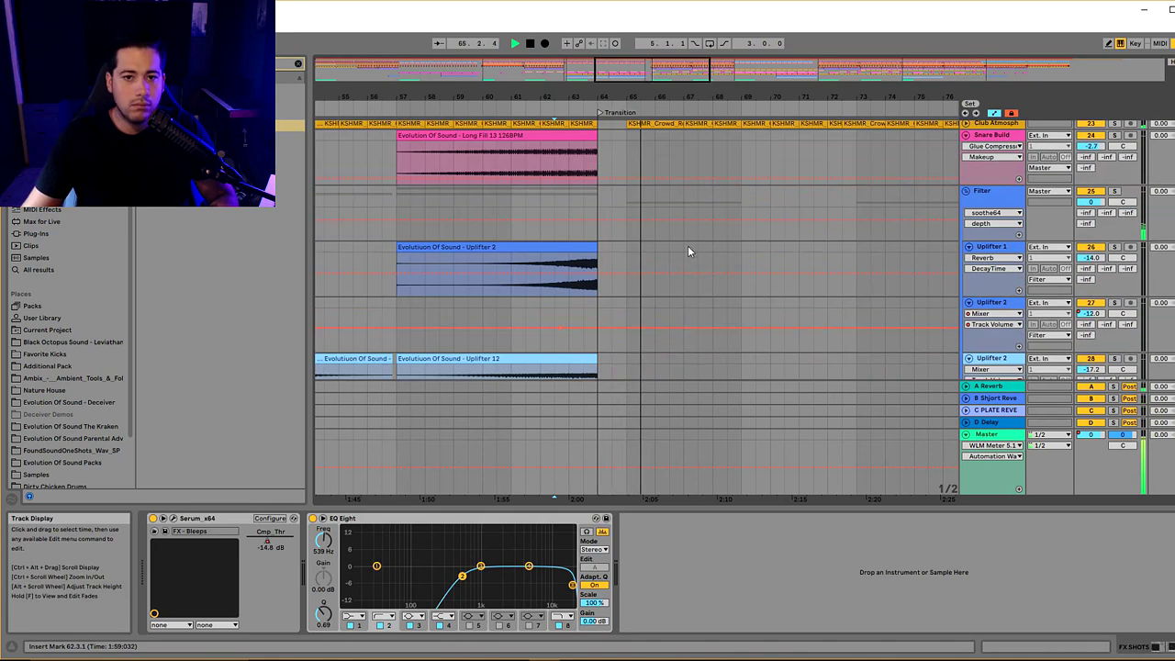
- Try extending the Uplifter 2 and Uplifter 12 clips to bar 65 and listen to the transition from bar 63
drag(596, 247, 627, 247)
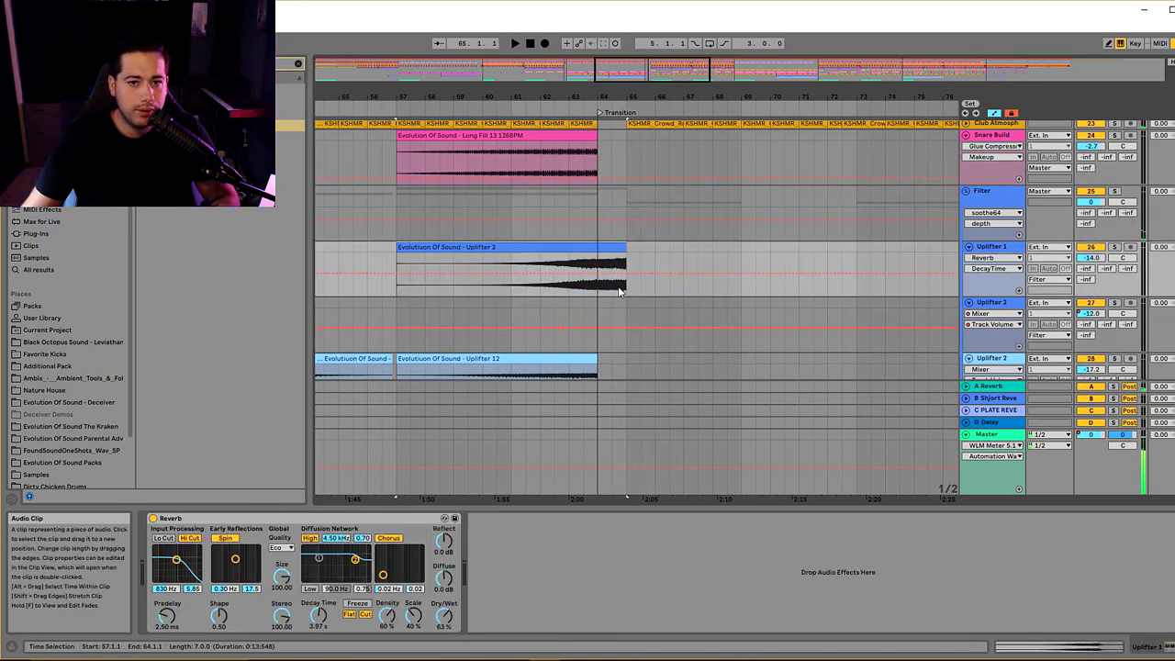
drag(596, 359, 627, 358)
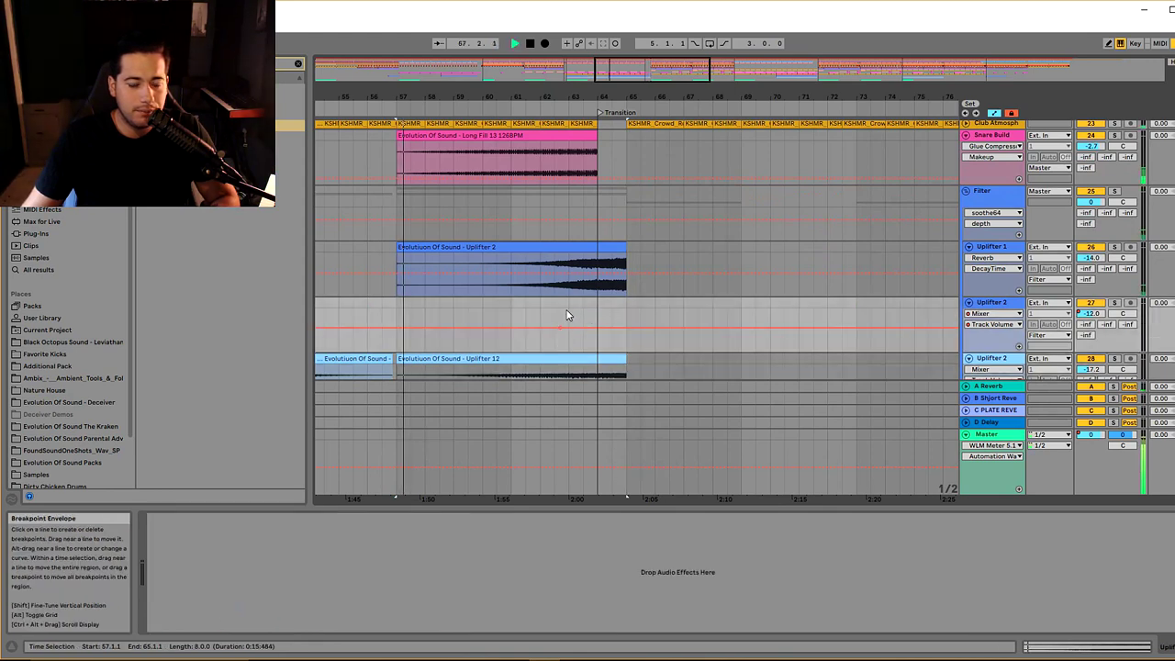
click(567, 315)
scroll(598, 298, up, 5)
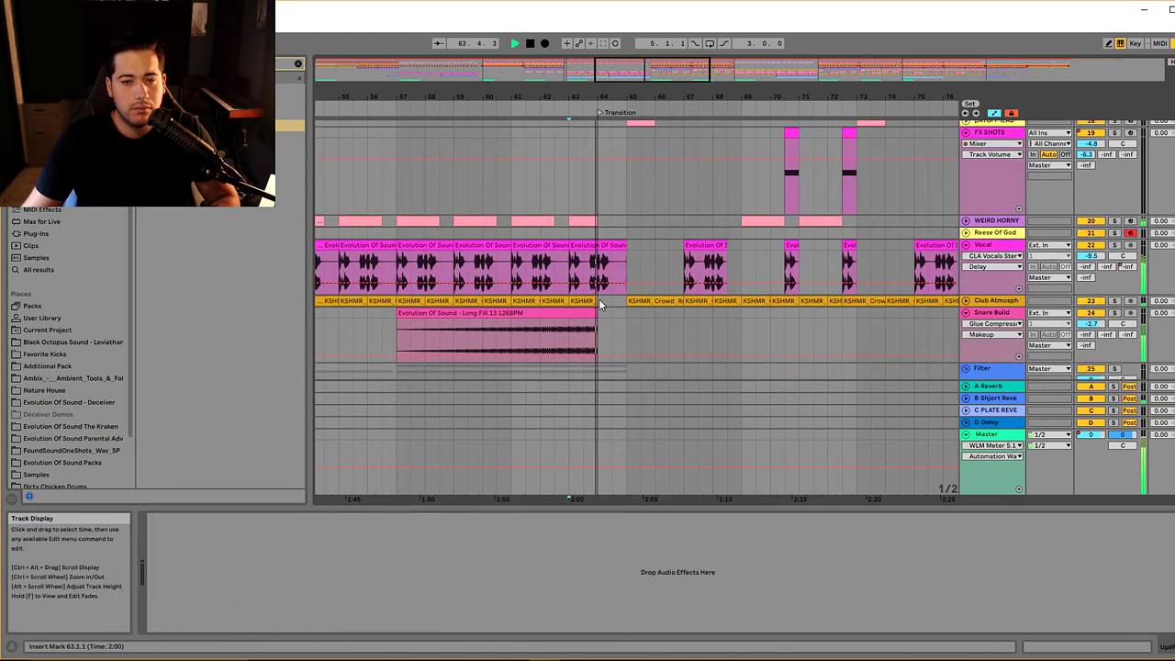
scroll(599, 298, up, 1)
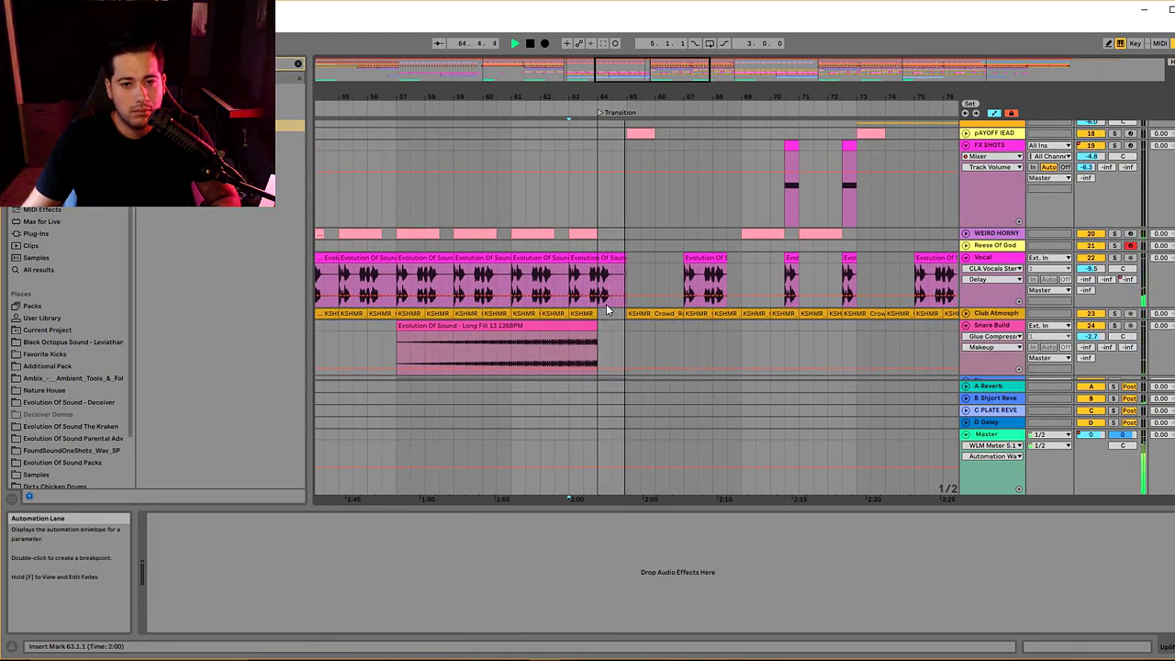
scroll(603, 307, up, 4)
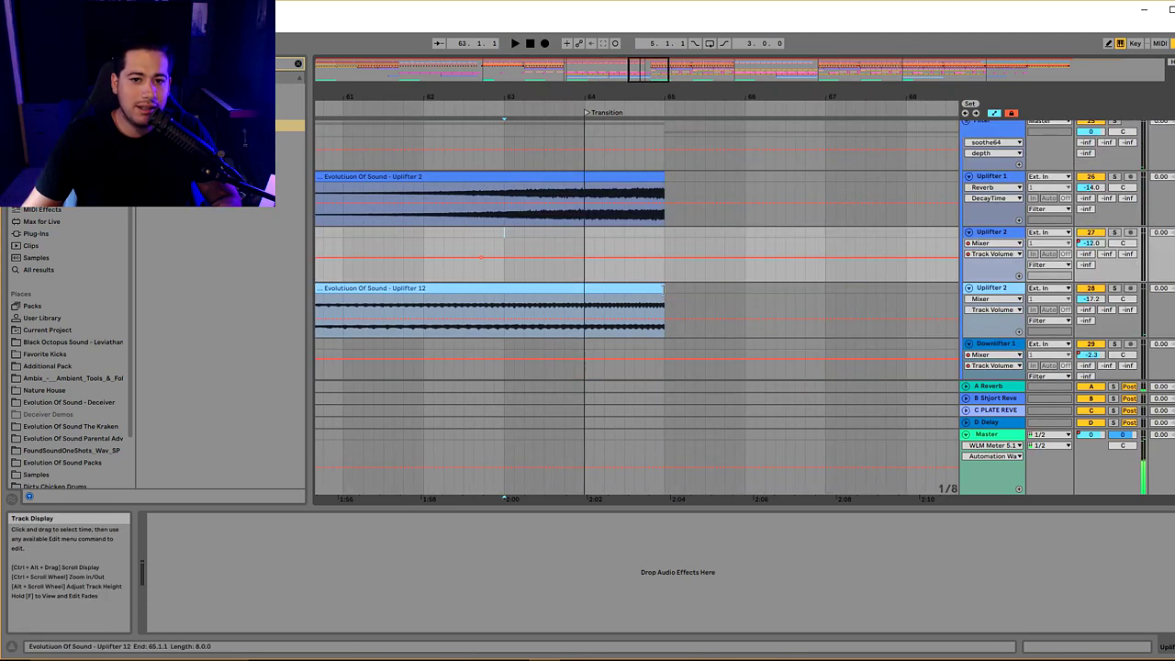
- Trim the Uplifter 12 and Uplifter 2 clips back to bar 64 and listen to the transition from just before it
drag(664, 288, 577, 290)
drag(664, 177, 583, 177)
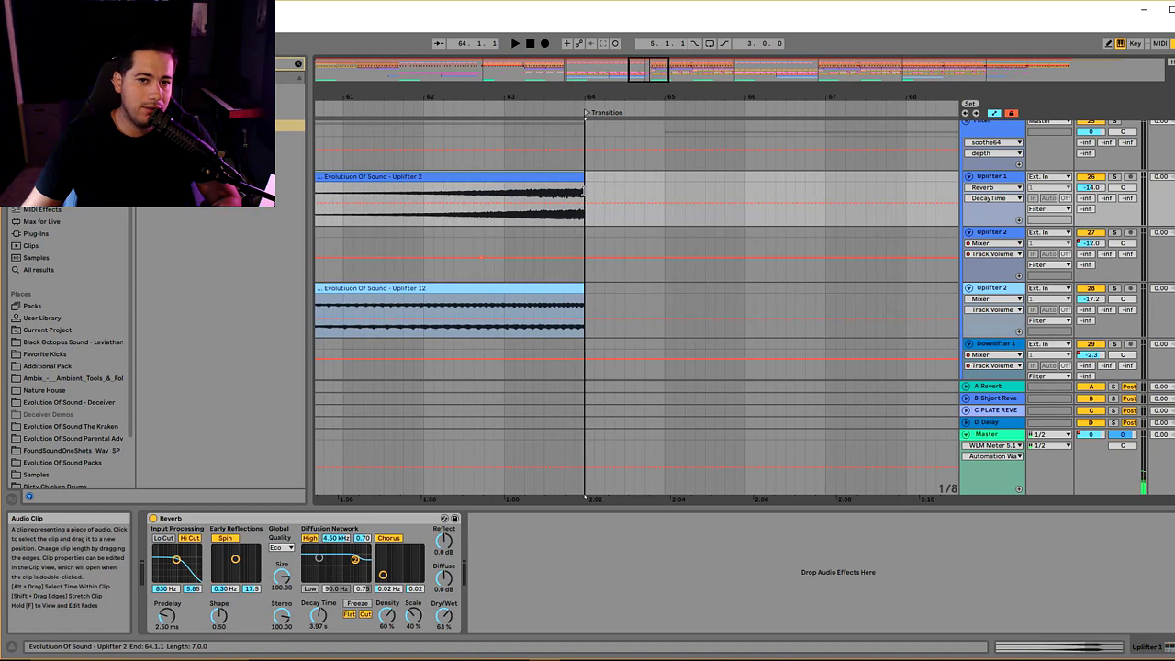
click(533, 237)
scroll(551, 235, up, 2)
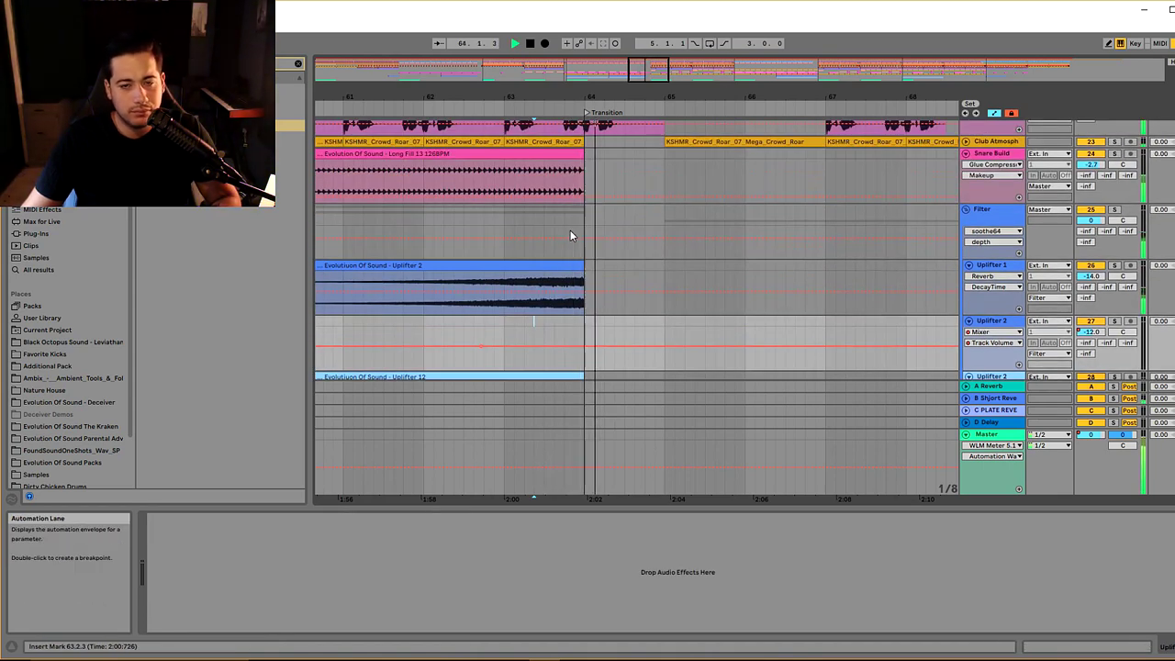
scroll(551, 239, up, 8)
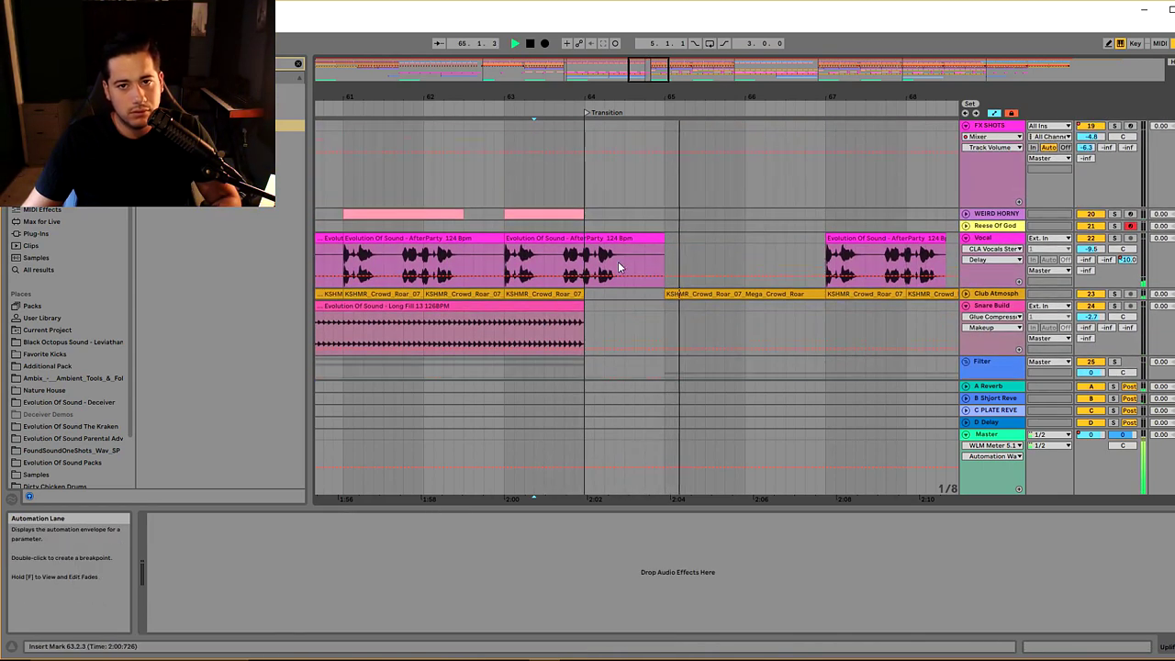
key(space)
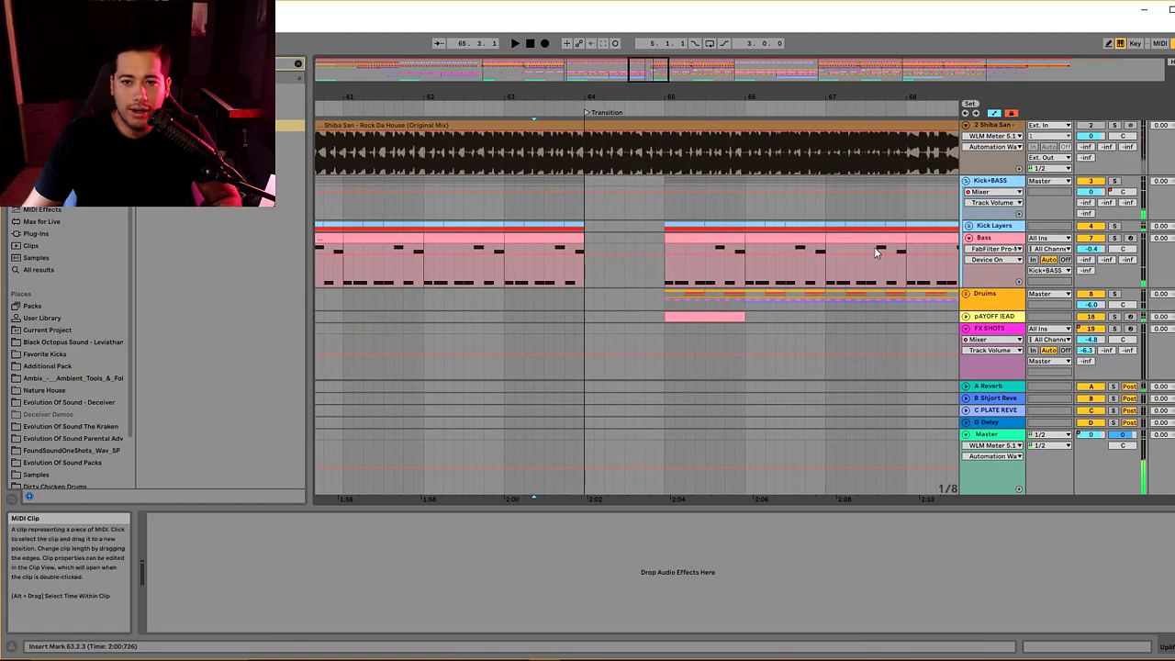
- Unfold the Drums group and hide the automation lanes to get at the clap fill just before bar 73
click(965, 124)
click(966, 243)
scroll(780, 234, down, 3)
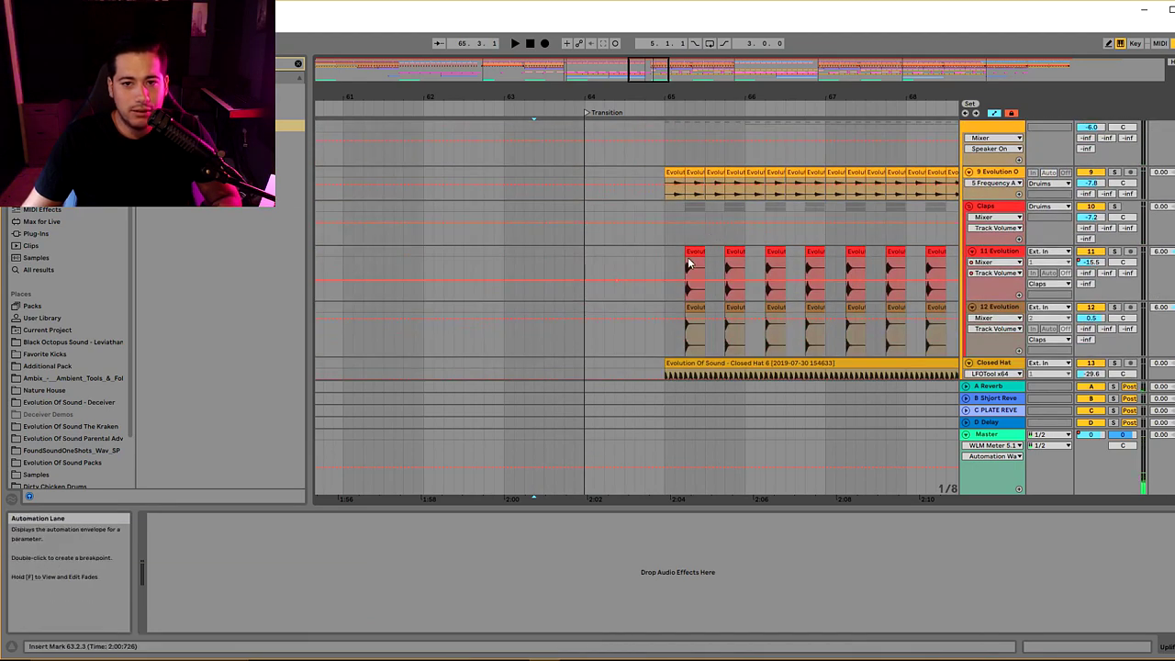
click(690, 261)
drag(662, 69, 897, 263)
click(897, 265)
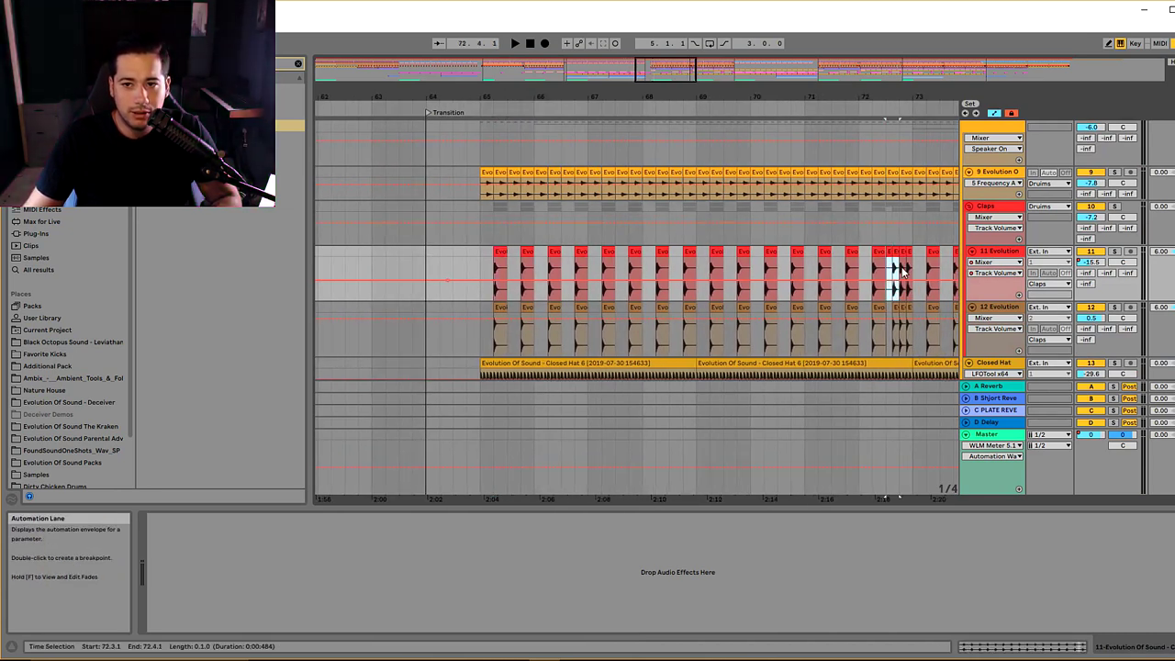
click(994, 112)
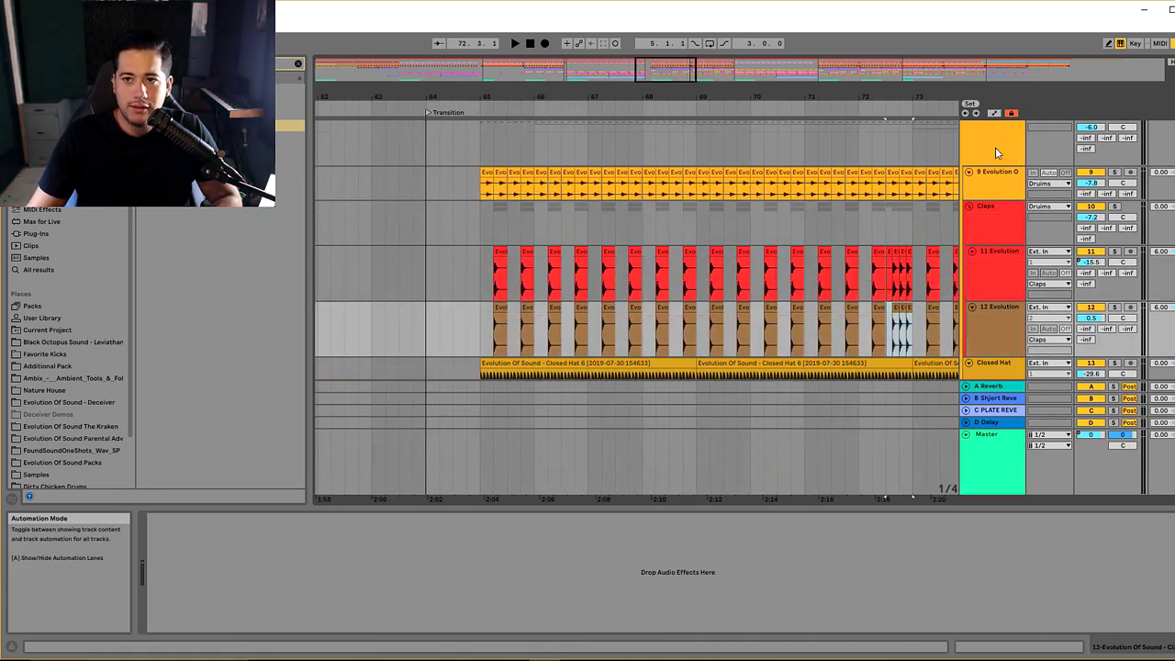
- Copy the three-hit clap fill before bar 73 from both clap tracks to 64.3
click(452, 259)
click(891, 265)
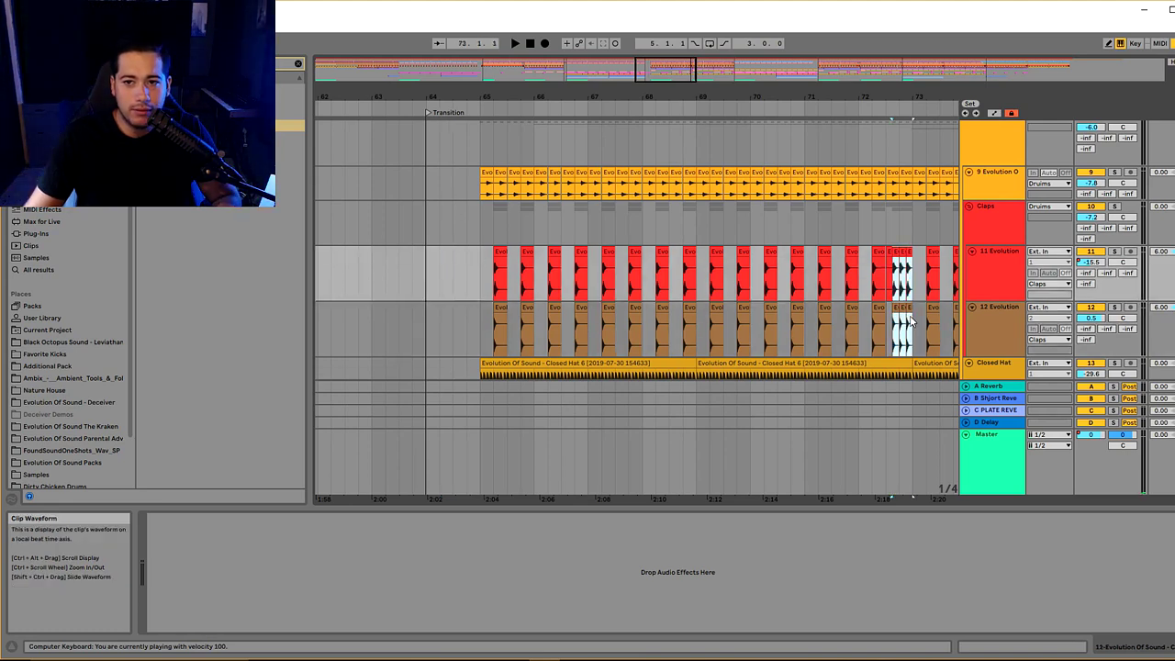
key(ctrl+c)
click(453, 252)
key(ctrl+v)
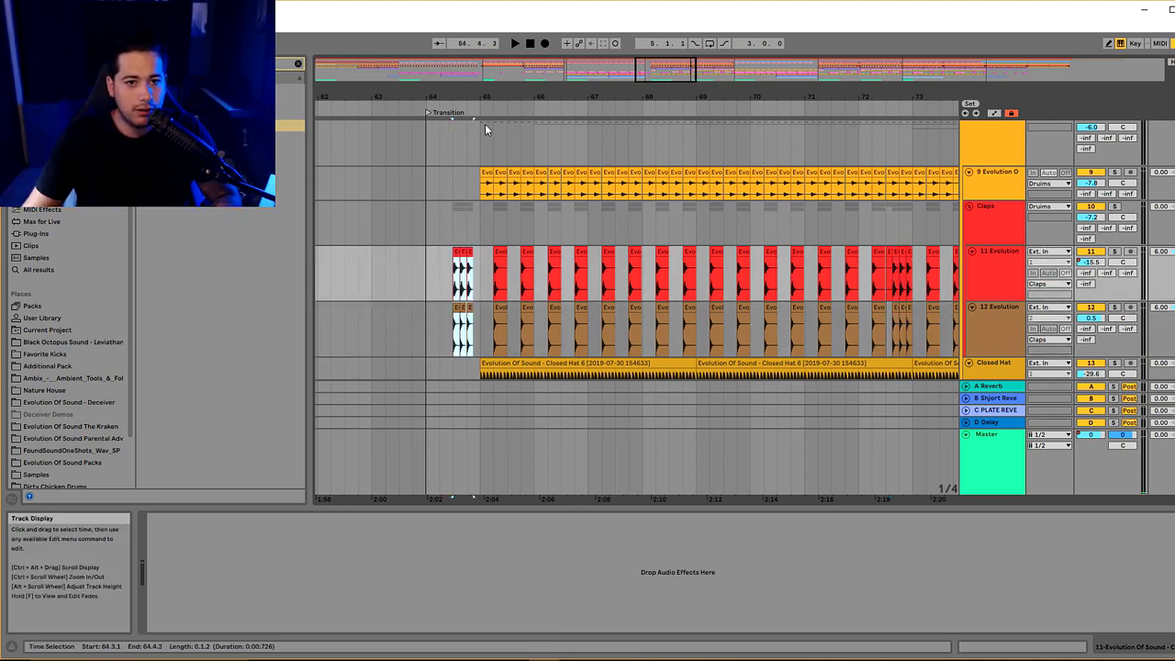
- Reduce the pasted clap fill to two hits from 64.4 up to bar 65 and listen to the transition
scroll(706, 266, down, 5)
scroll(718, 273, up, 5)
key(space)
scroll(759, 280, up, 5)
scroll(765, 278, down, 3)
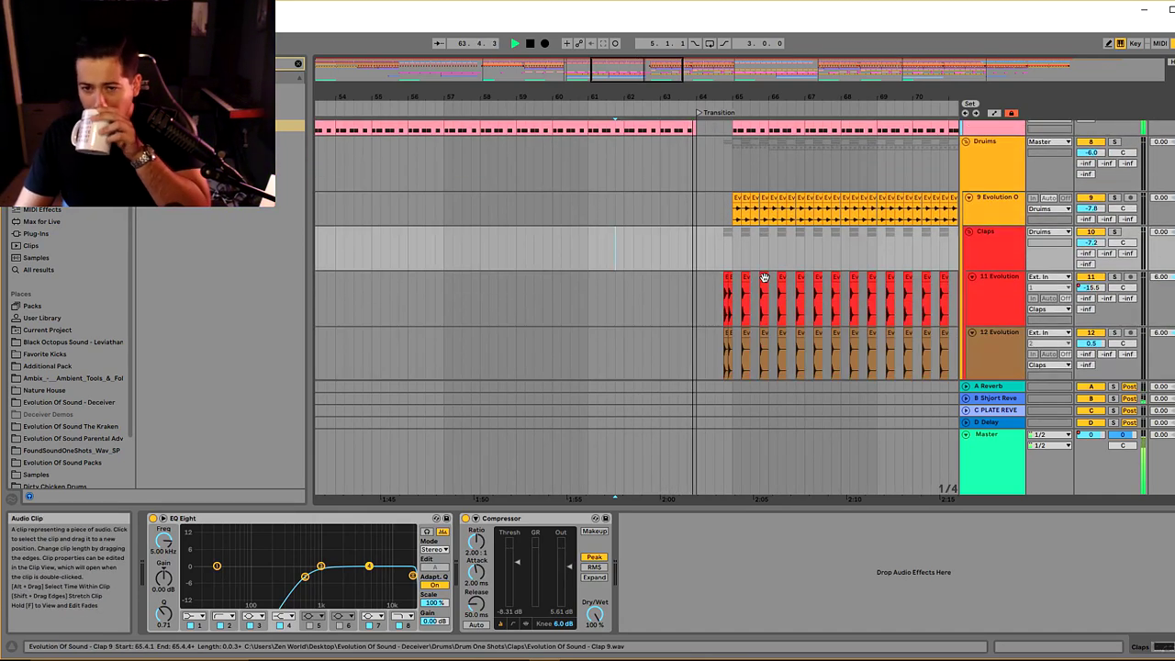
drag(681, 78, 653, 83)
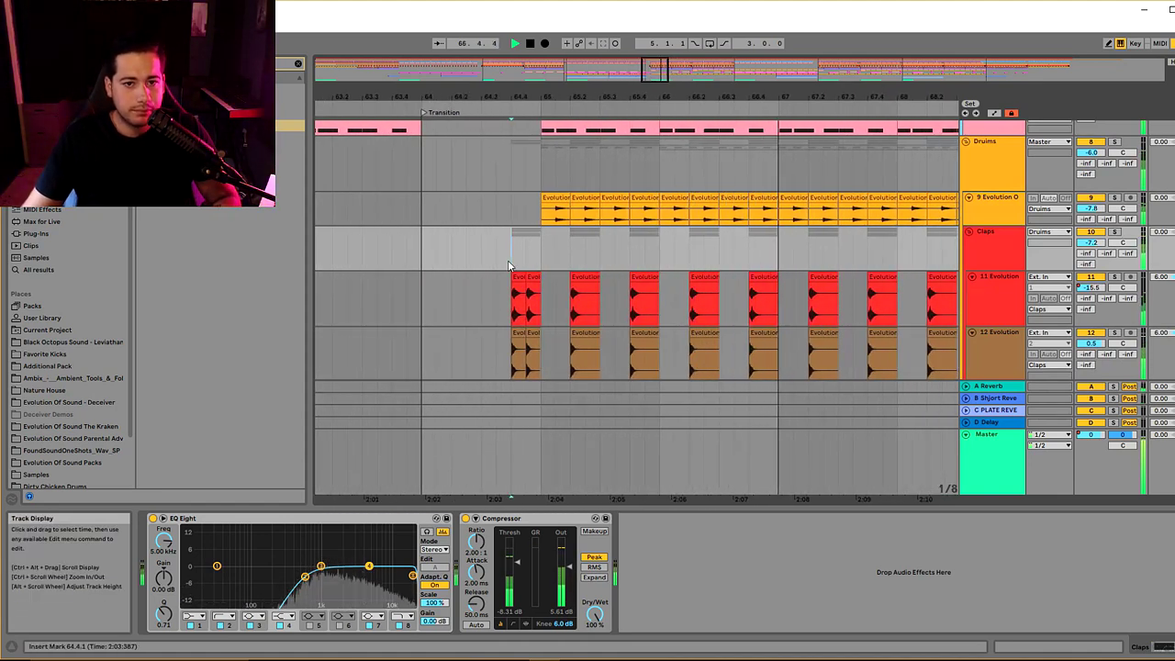
- Extend the second clap hit before bar 65 on both clap tracks to 65.1.3 and listen to the transition
click(535, 279)
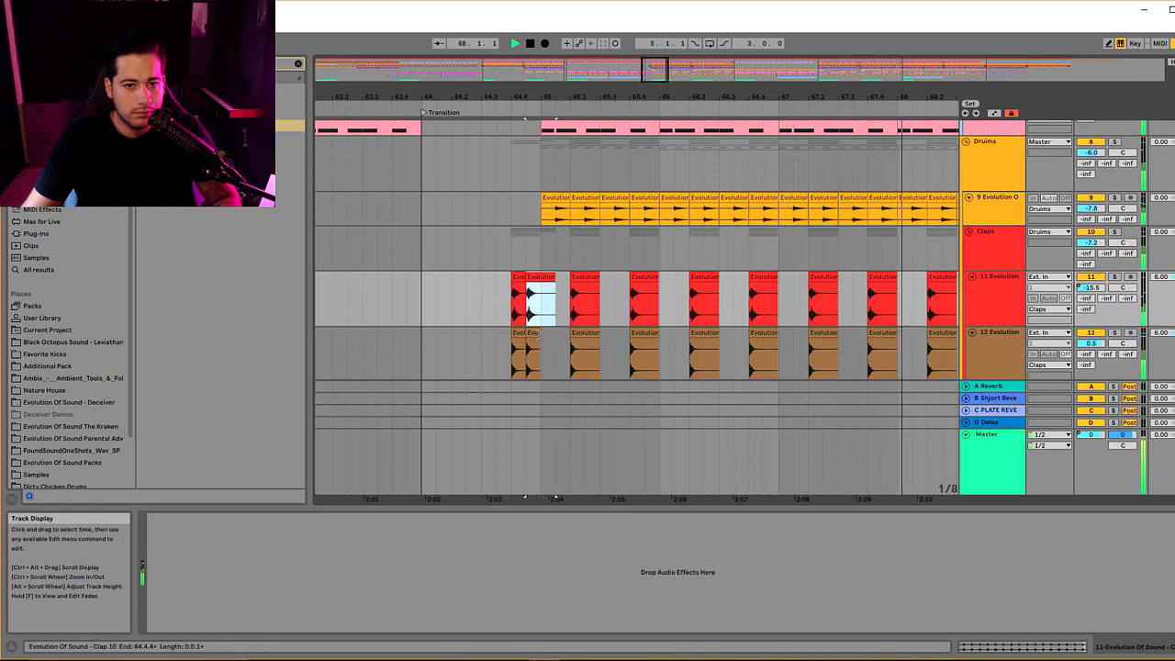
drag(527, 344, 556, 344)
click(497, 322)
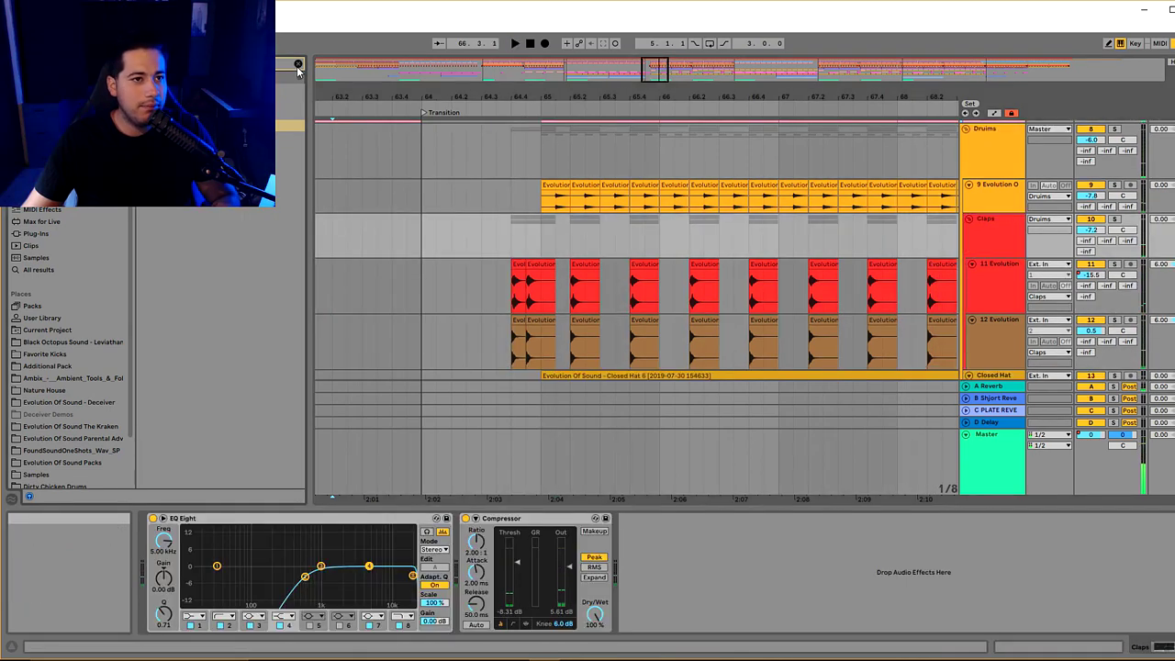
- Add a Reverb between EQ Eight and Compressor on the Claps group, show automation, and lower its Dry/Wet to 0.8 %
click(292, 126)
drag(290, 126, 587, 582)
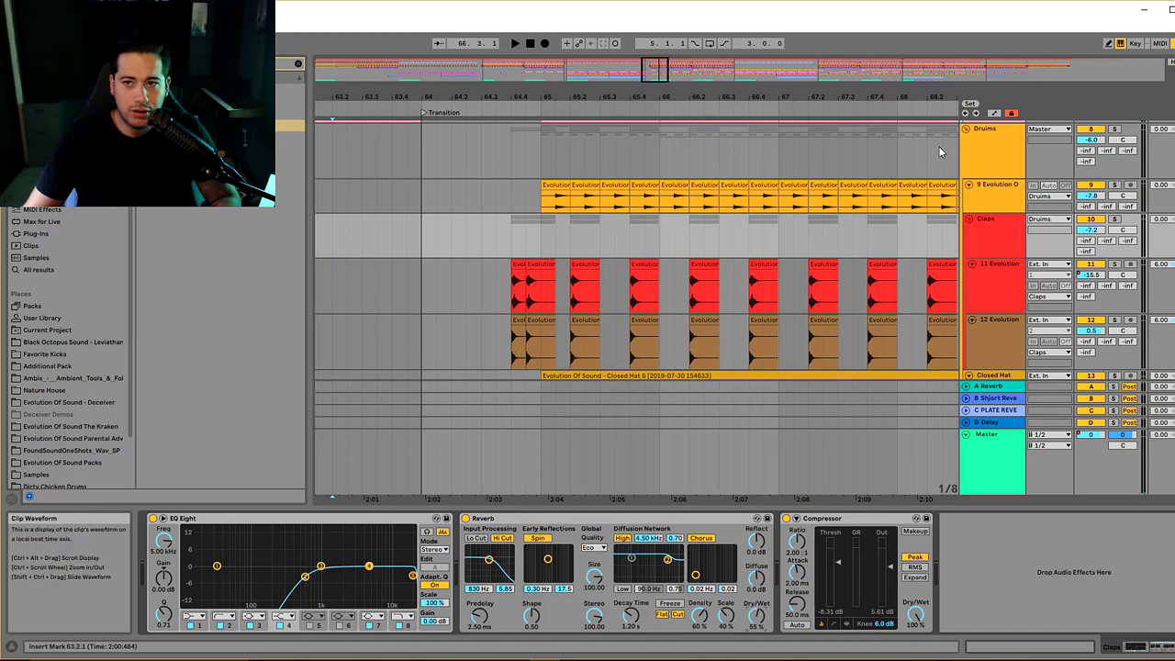
click(994, 112)
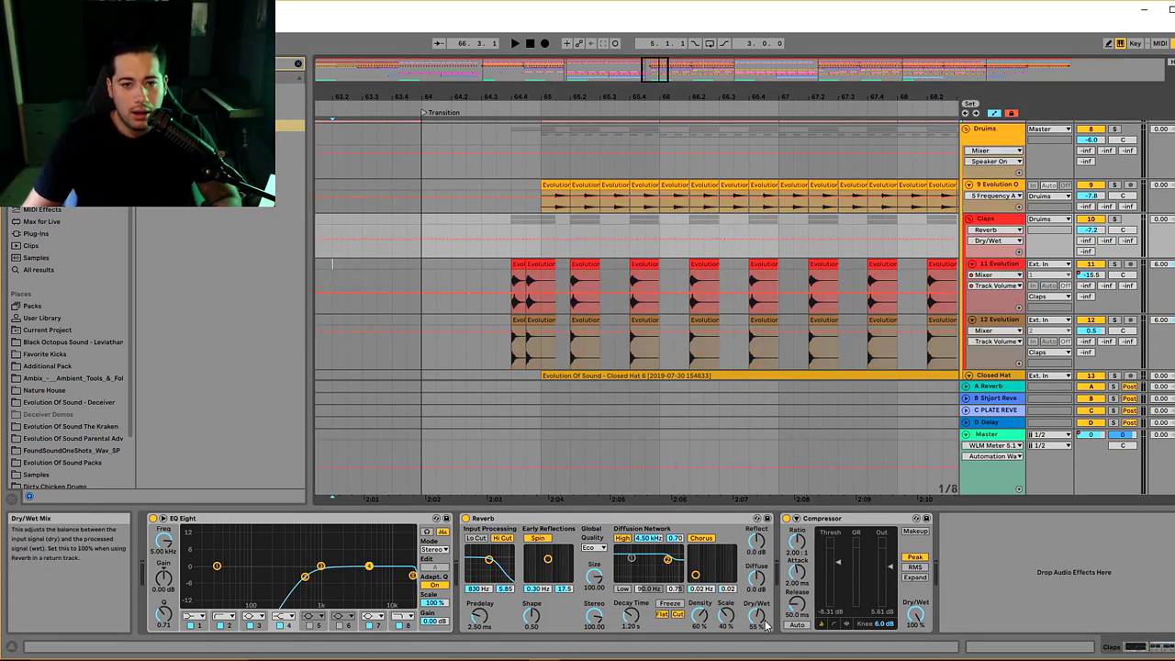
drag(763, 623, 762, 656)
- Draw Reverb Dry/Wet automation on the Claps group rising from bar 64 to bar 65 and dropping back by 65.2, and listen to it
click(379, 231)
key(space)
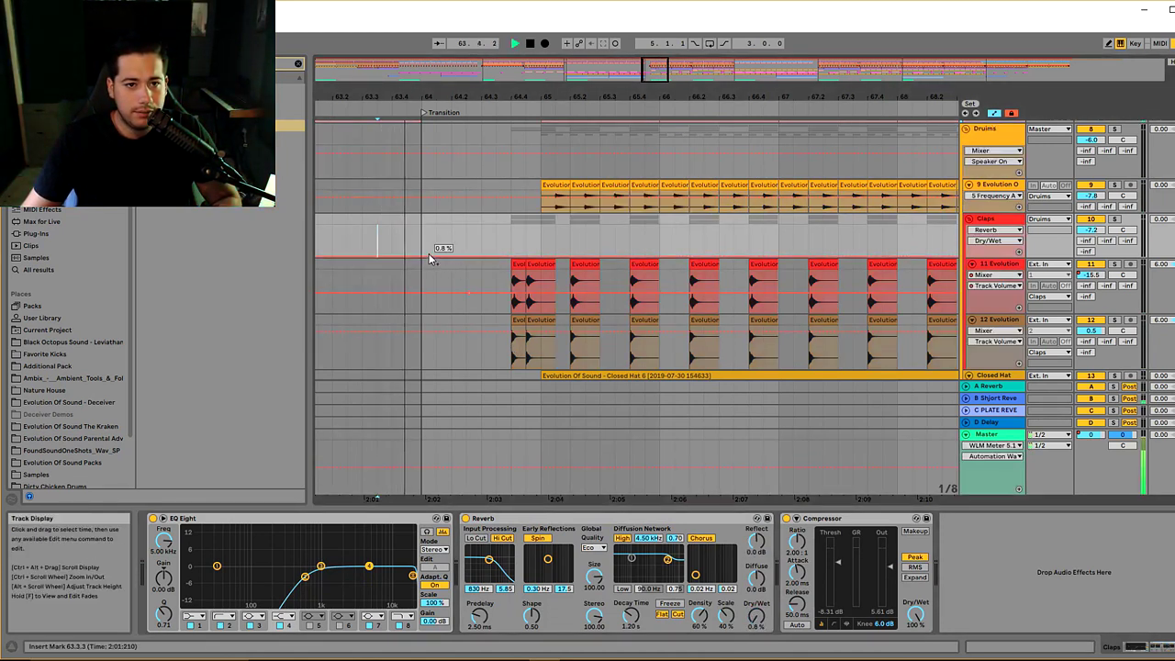
mouse_move(518, 255)
mouse_down()
mouse_move(539, 237)
mouse_move(576, 255)
mouse_move(546, 241)
mouse_up()
key(space)
key(space)
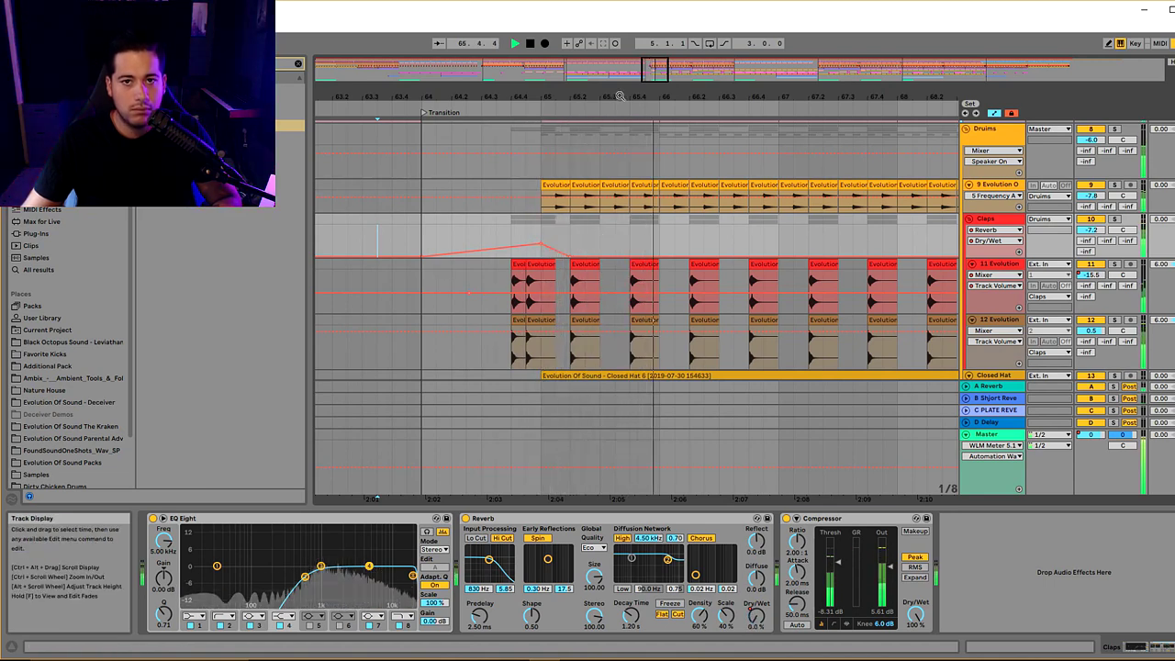
- Listen to the Transition spot from 62.3 and look through the other tracks around it
drag(507, 66, 507, 249)
click(474, 231)
key(space)
key(space)
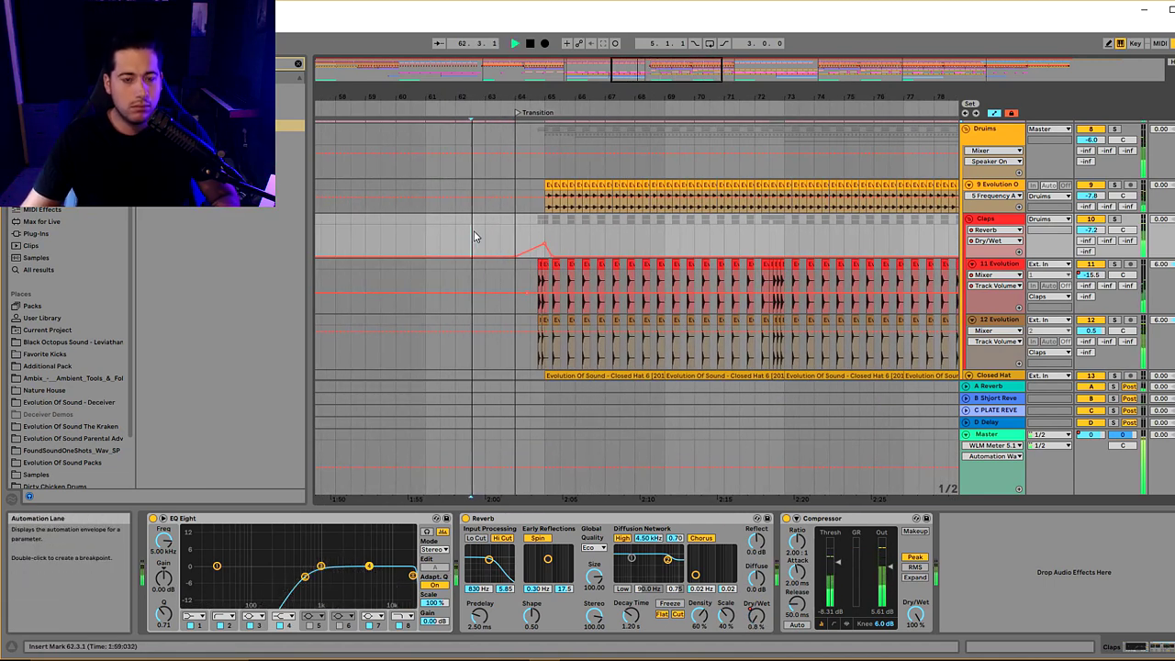
scroll(477, 252, down, 5)
scroll(533, 293, up, 6)
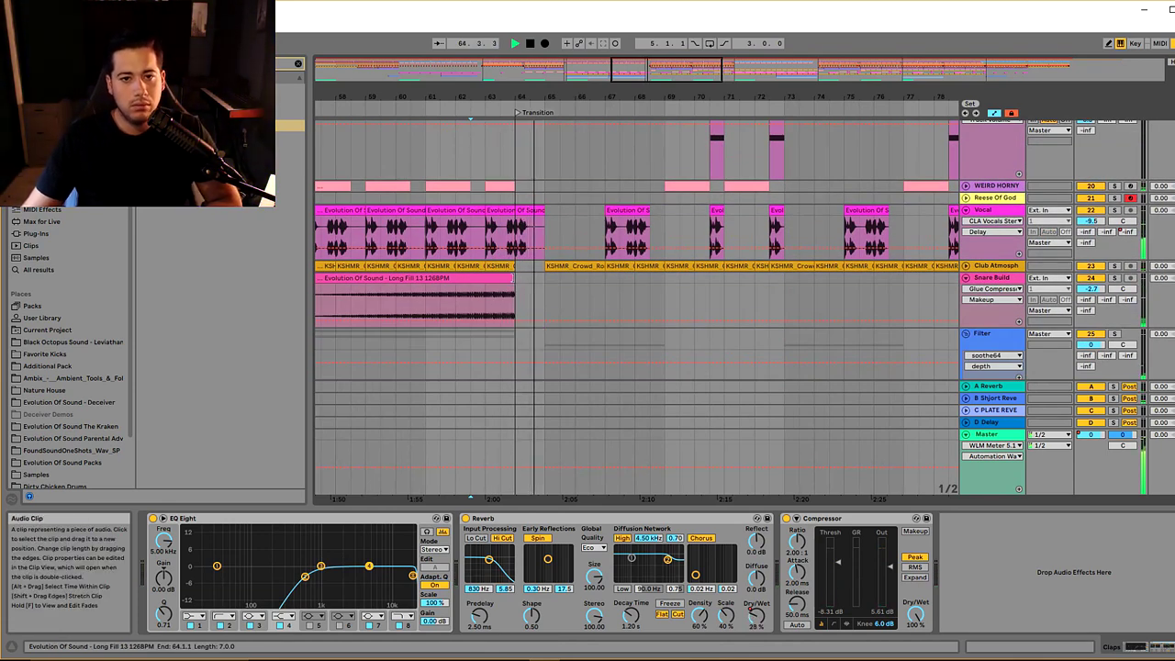
scroll(596, 329, down, 8)
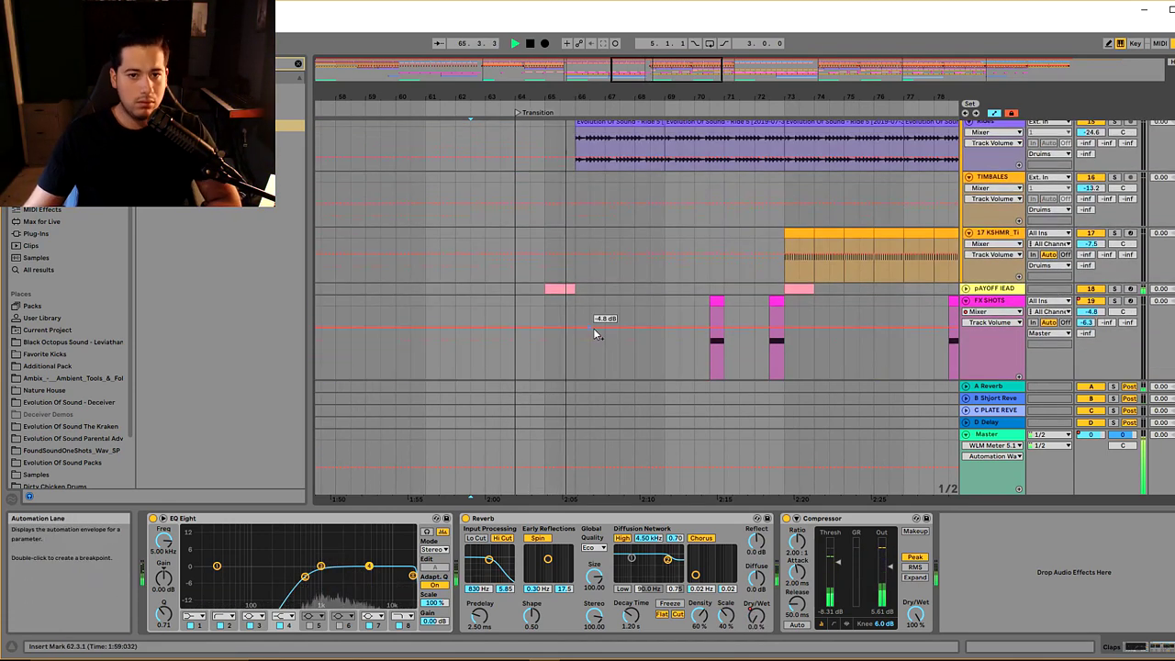
scroll(603, 331, up, 3)
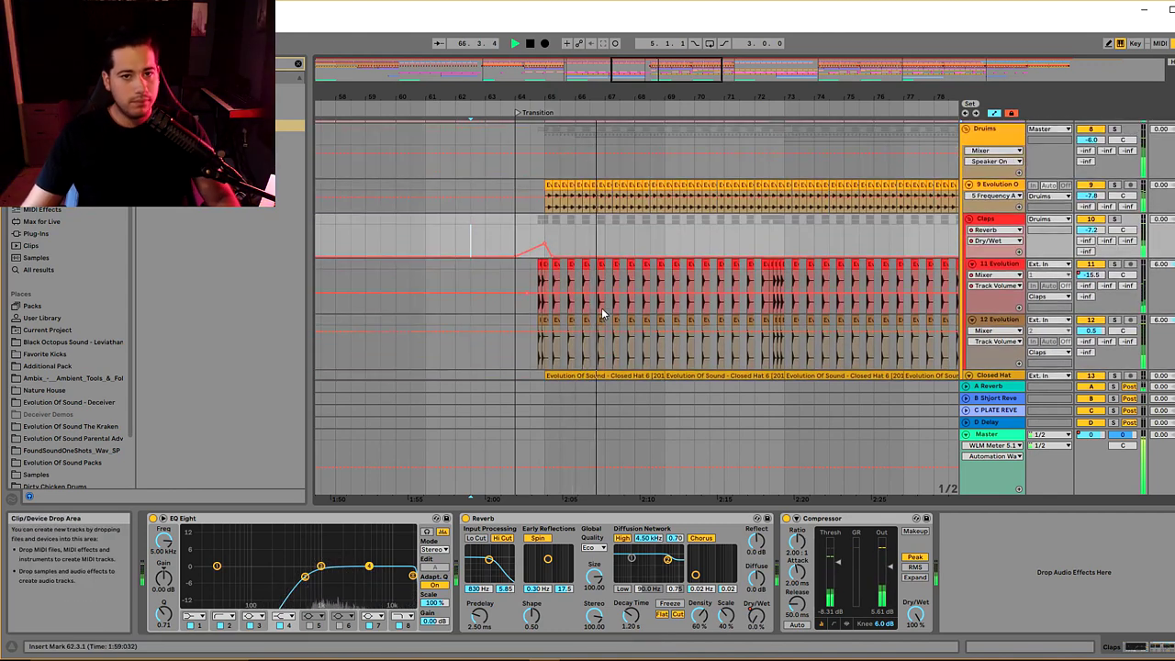
- Go to the clap fill just before bar 73 and listen to it from 71.4
drag(565, 98, 566, 129)
key(Tab)
key(Tab)
drag(685, 69, 687, 187)
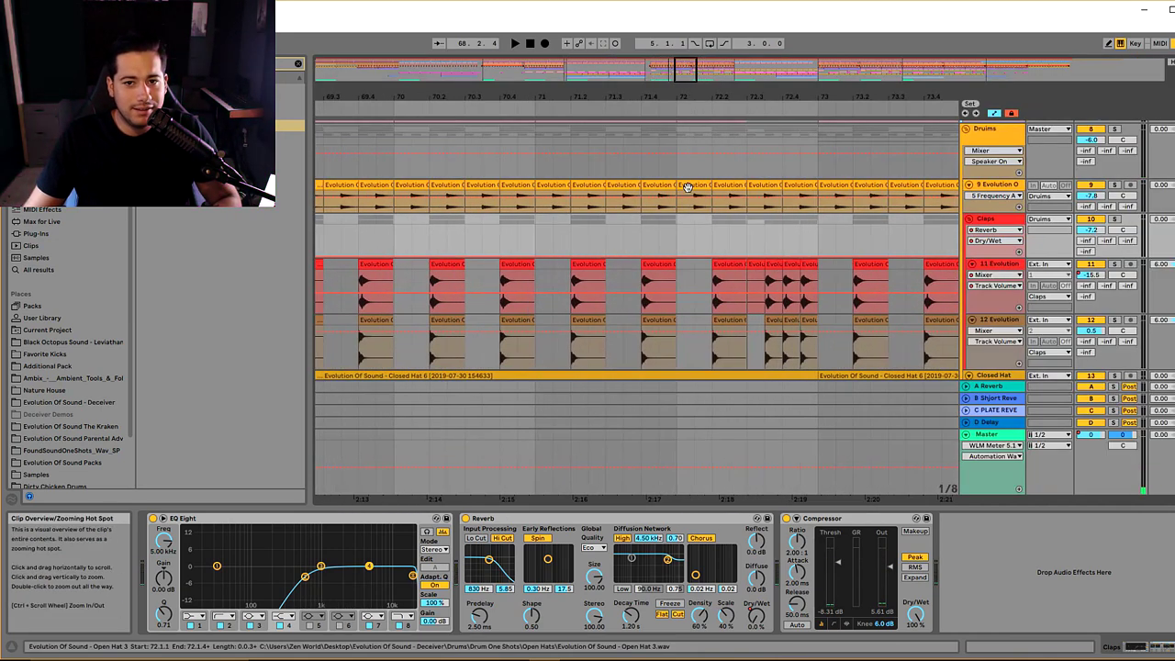
click(764, 241)
key(space)
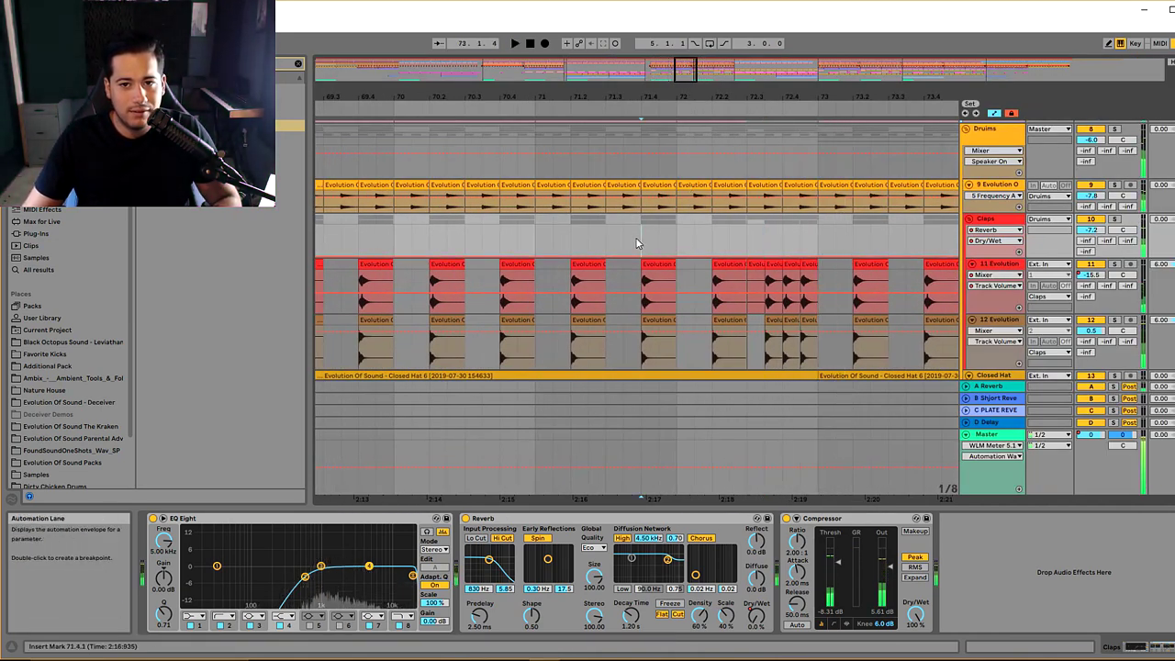
drag(685, 70, 690, 70)
key(space)
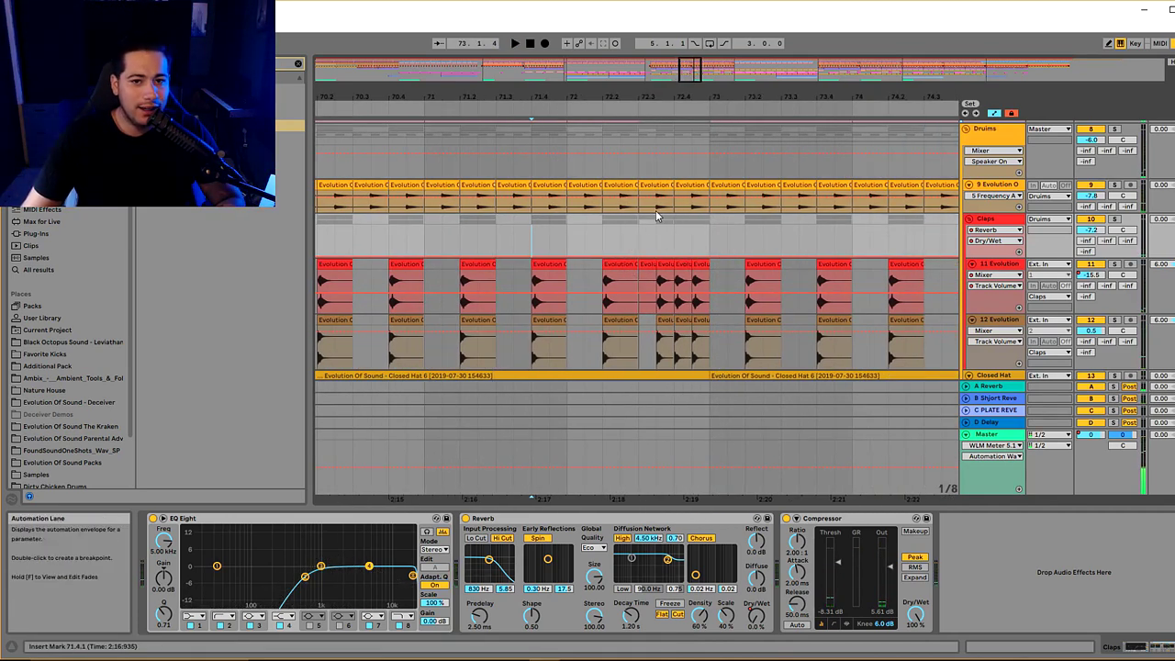
- Listen to the section at the "2ndl egit Maybe a swell?" locator from 80.3 and look over its tracks
drag(691, 72, 695, 81)
key(space)
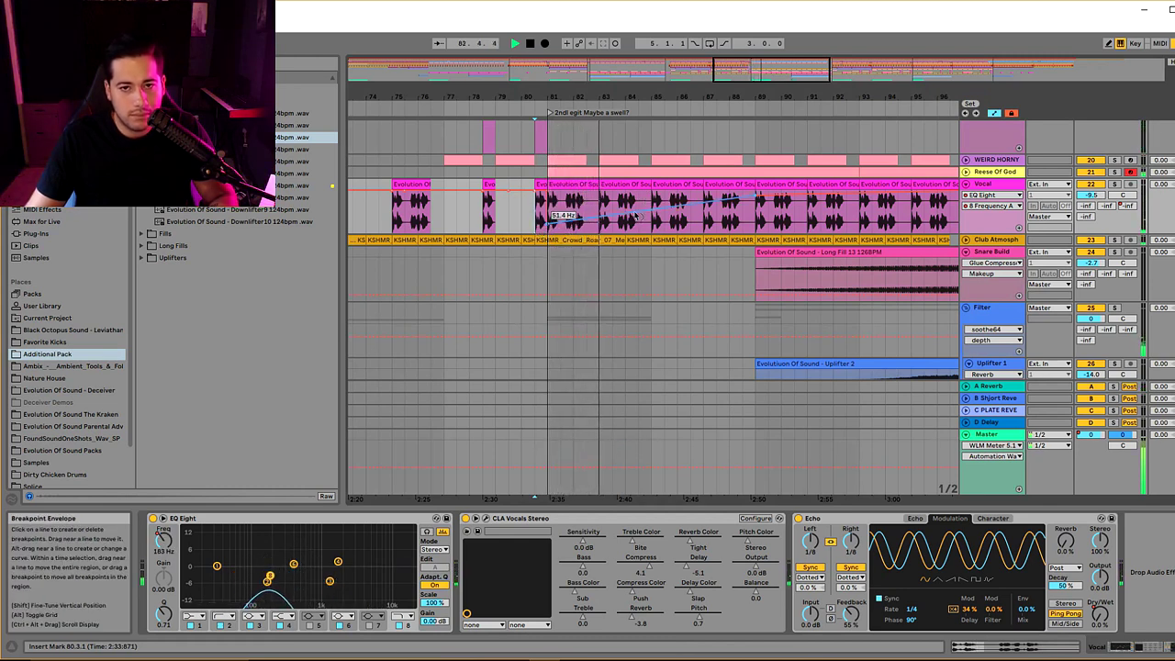
drag(634, 70, 632, 156)
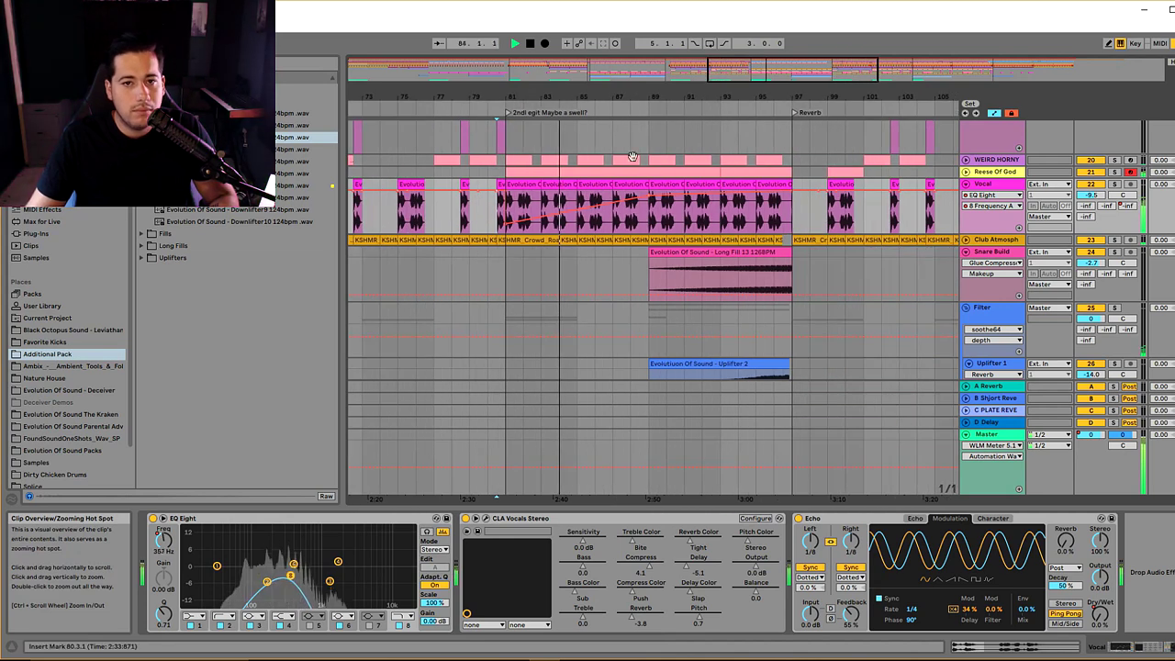
scroll(642, 230, up, 3)
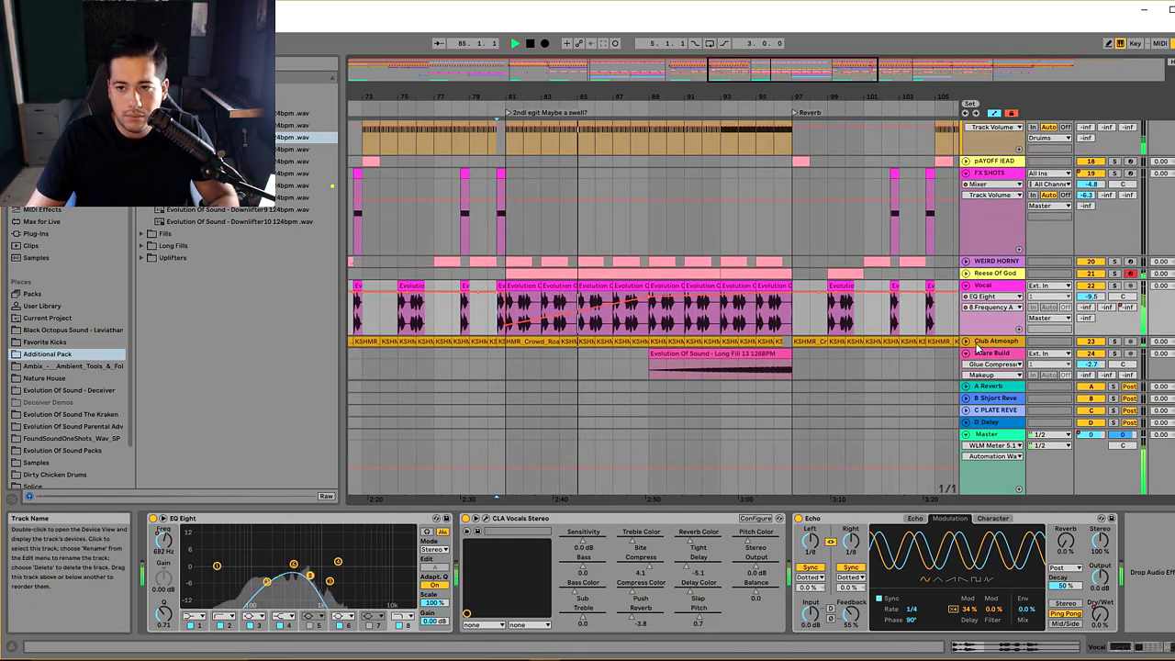
- Insert a new audio track below Club Atmosphere and name it "bar"
click(980, 345)
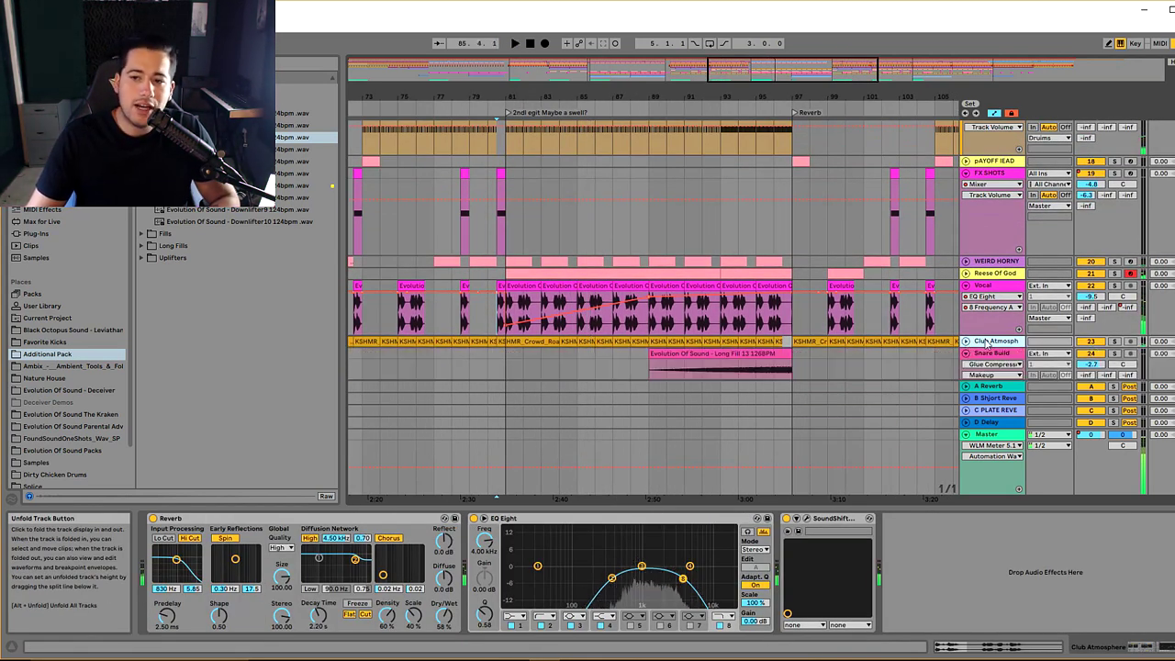
key(ctrl+z)
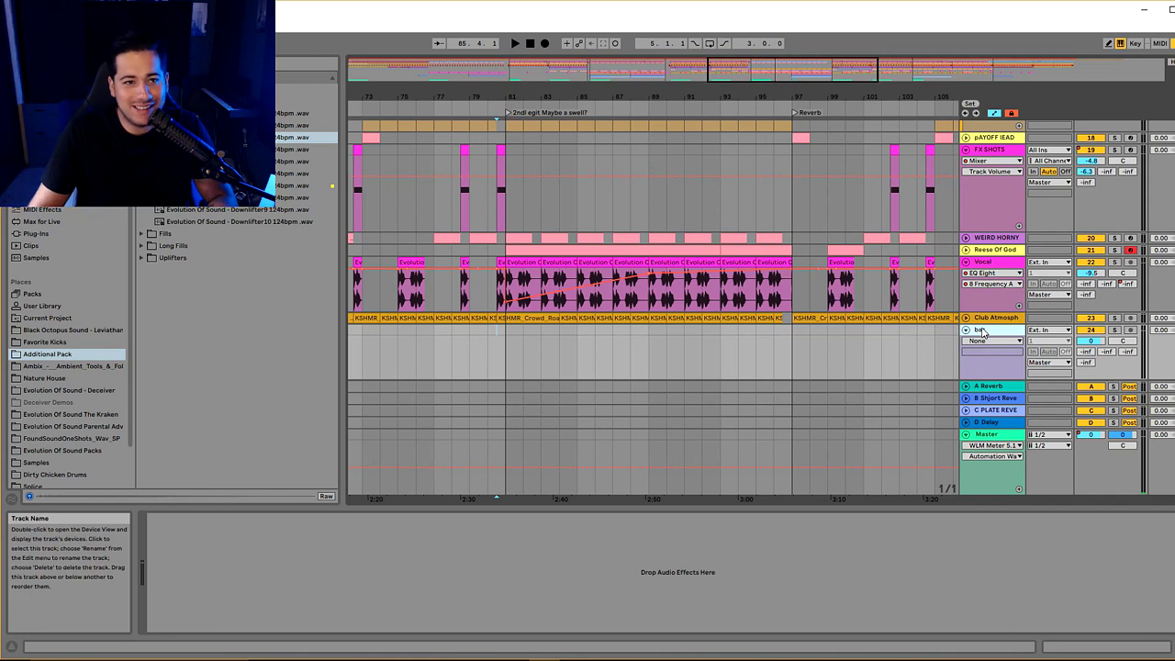
text(r)
key(Return)
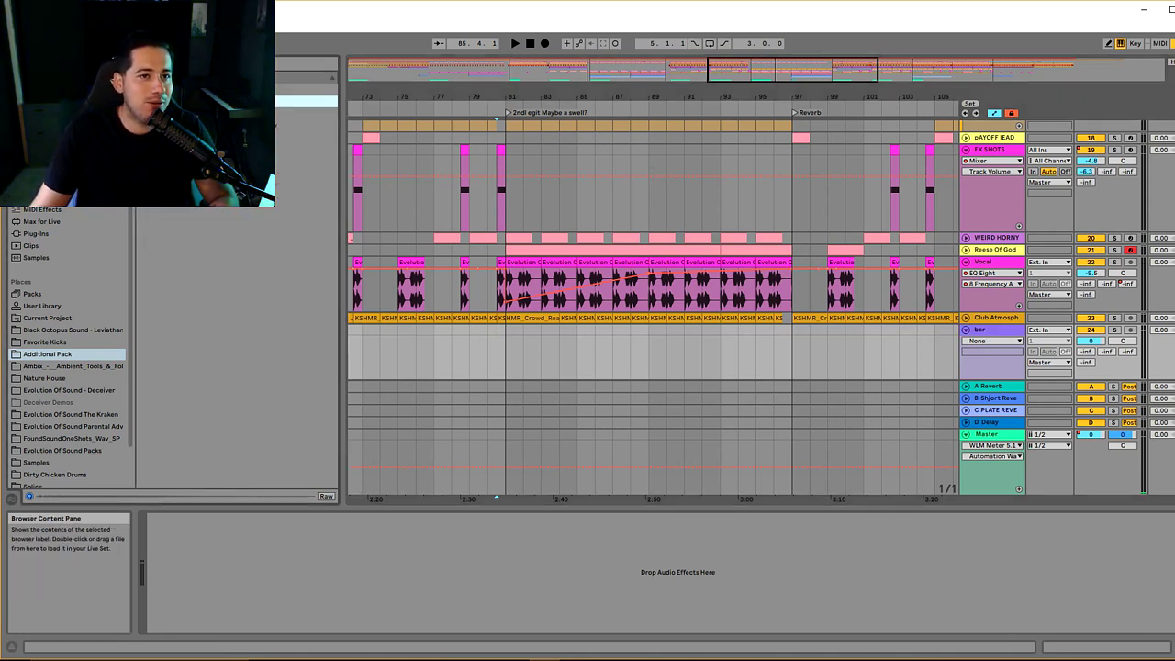
- Place the Evolution Of Sound - Bar Noise sample at bar 81 on the bar track and lower the track volume to about -22.8 dB
key(ctrl+v)
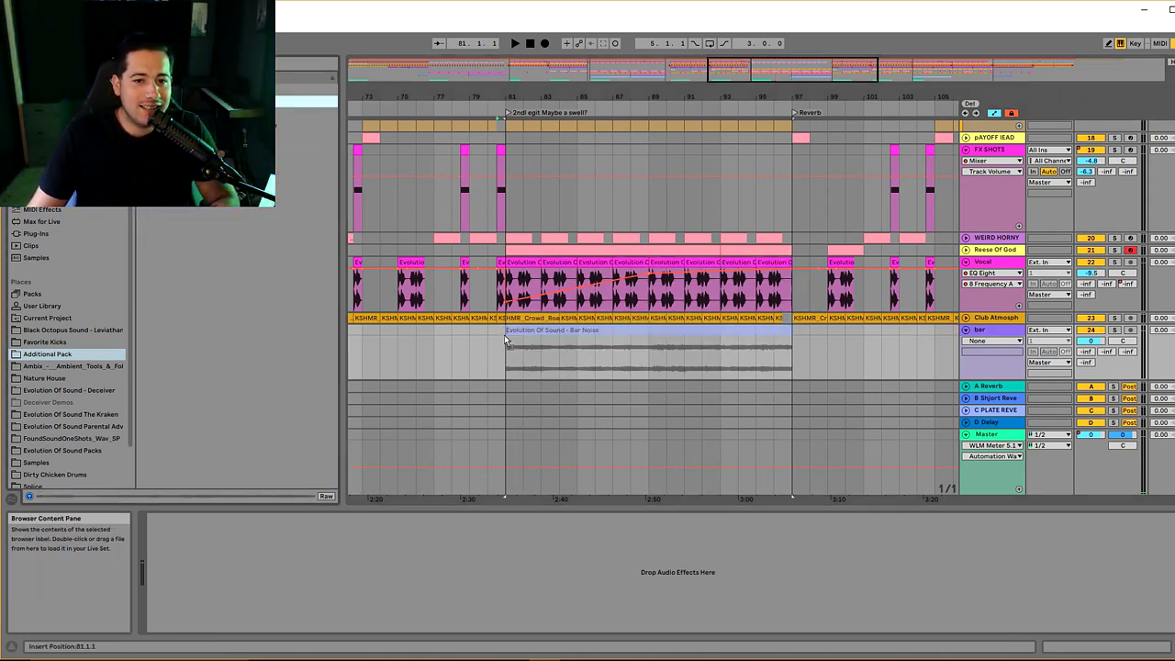
mouse_move(1090, 341)
mouse_down()
mouse_move(1090, 376)
mouse_move(1096, 342)
mouse_up()
key(space)
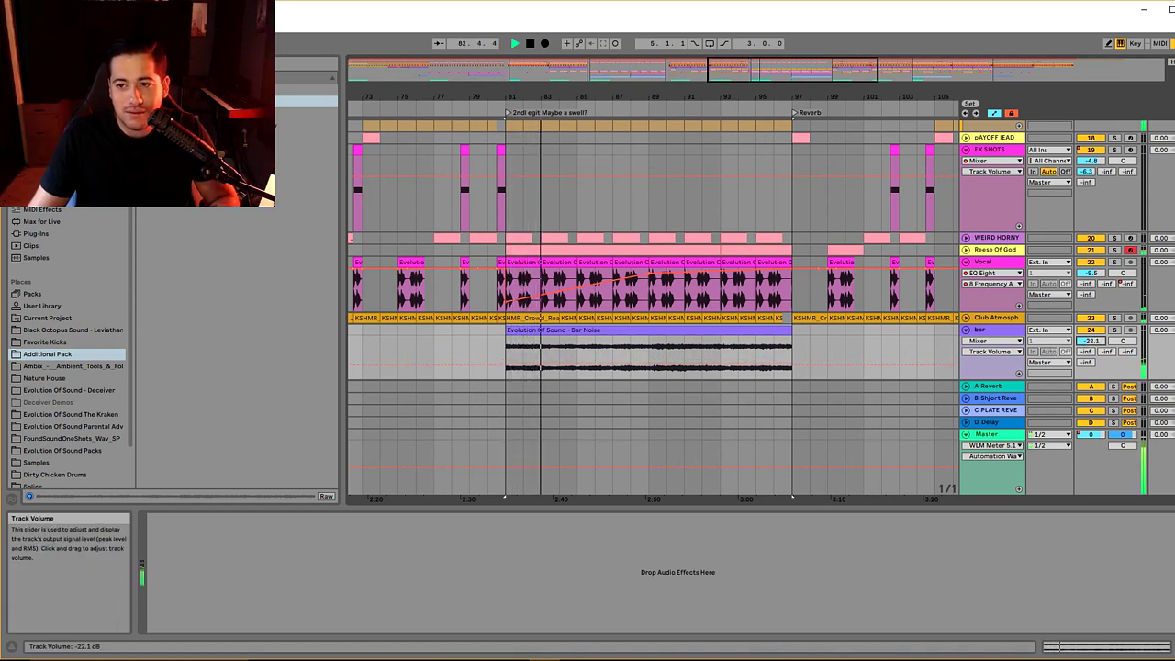
- Turn off Warp for the Bar Noise clip, trim its end to just before bar 97, and solo the bar track
click(587, 349)
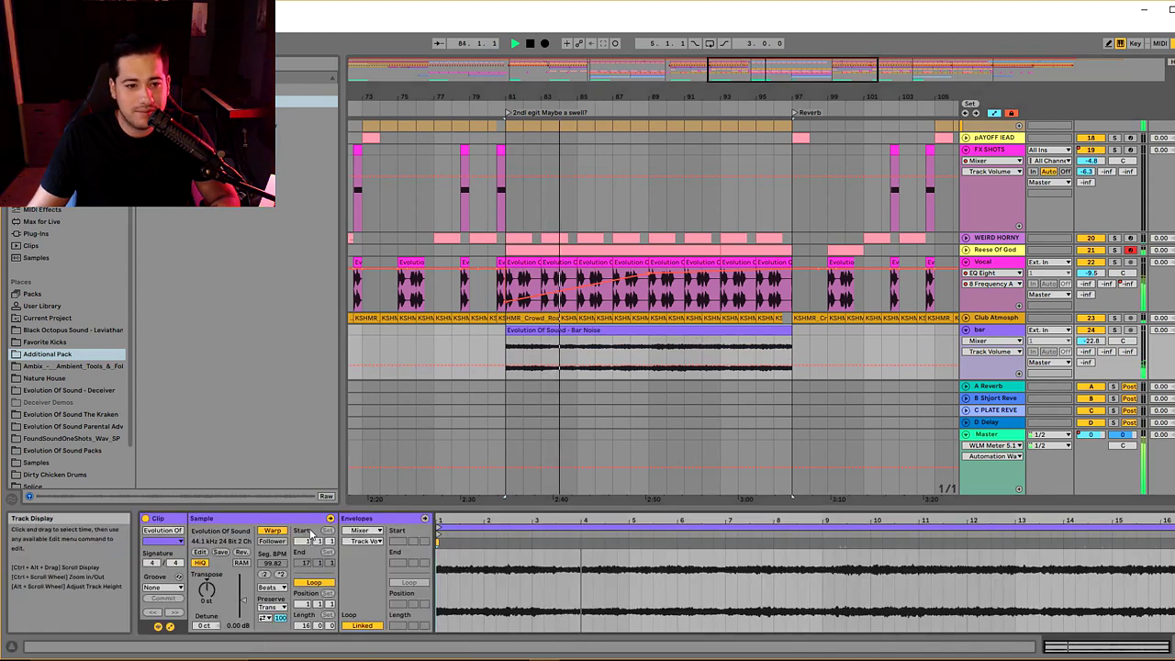
click(273, 531)
drag(860, 337, 785, 338)
click(1114, 331)
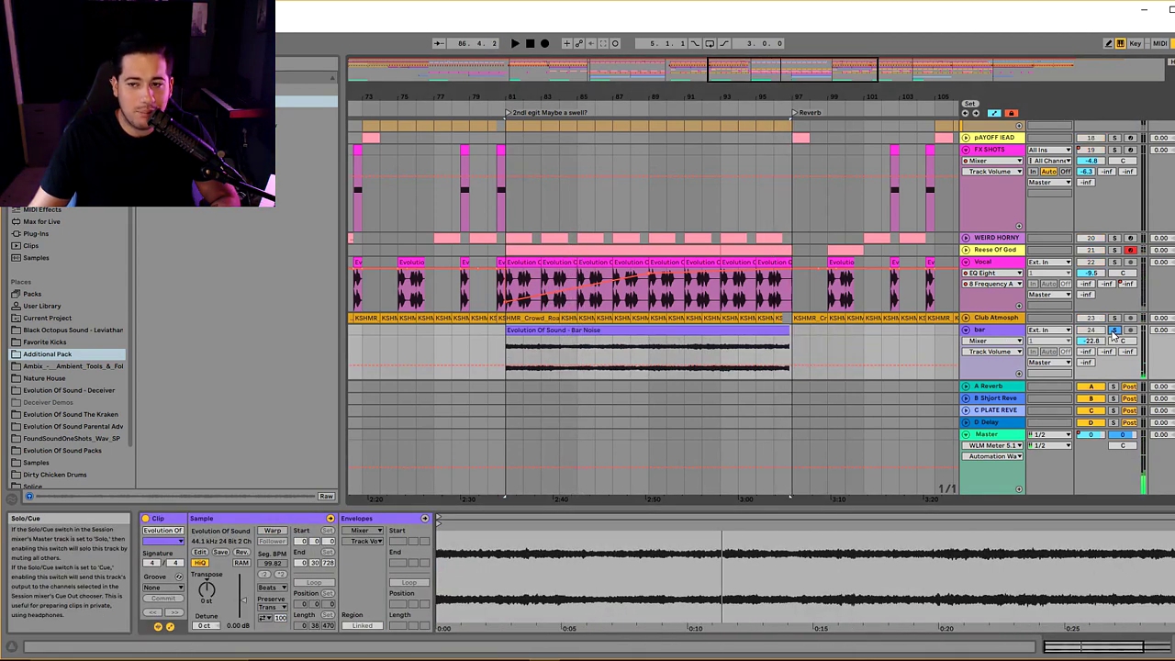
- Find Sennheiser AMBEO Orbit among the plug-ins and load it on the bar track
click(987, 329)
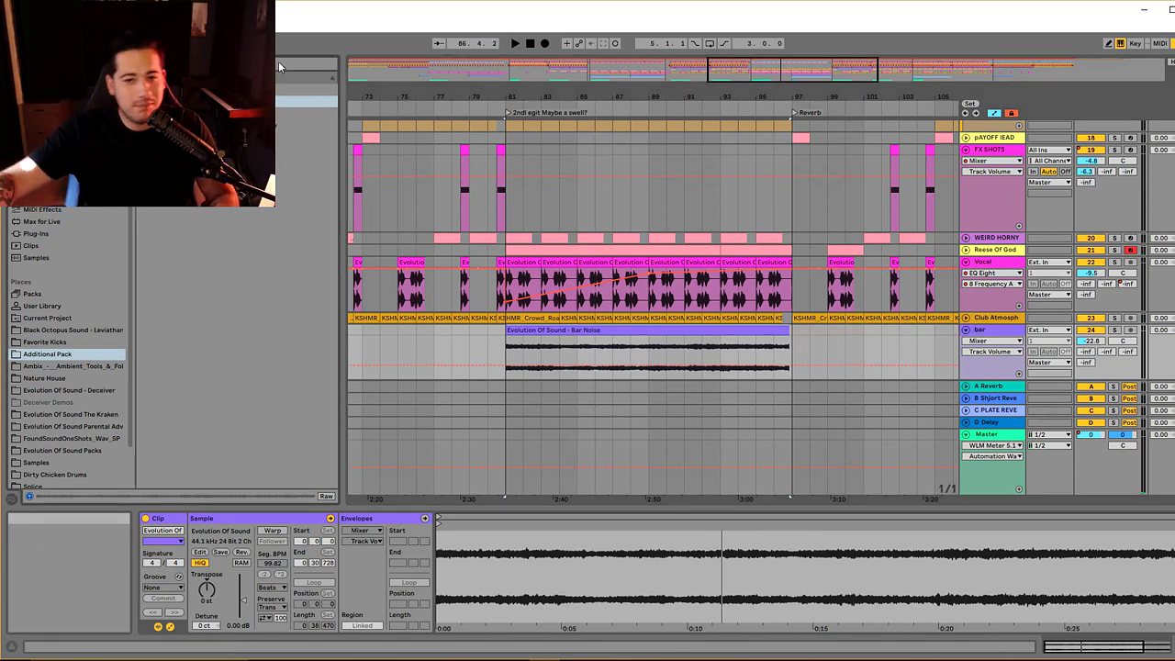
click(36, 233)
scroll(236, 349, up, 3)
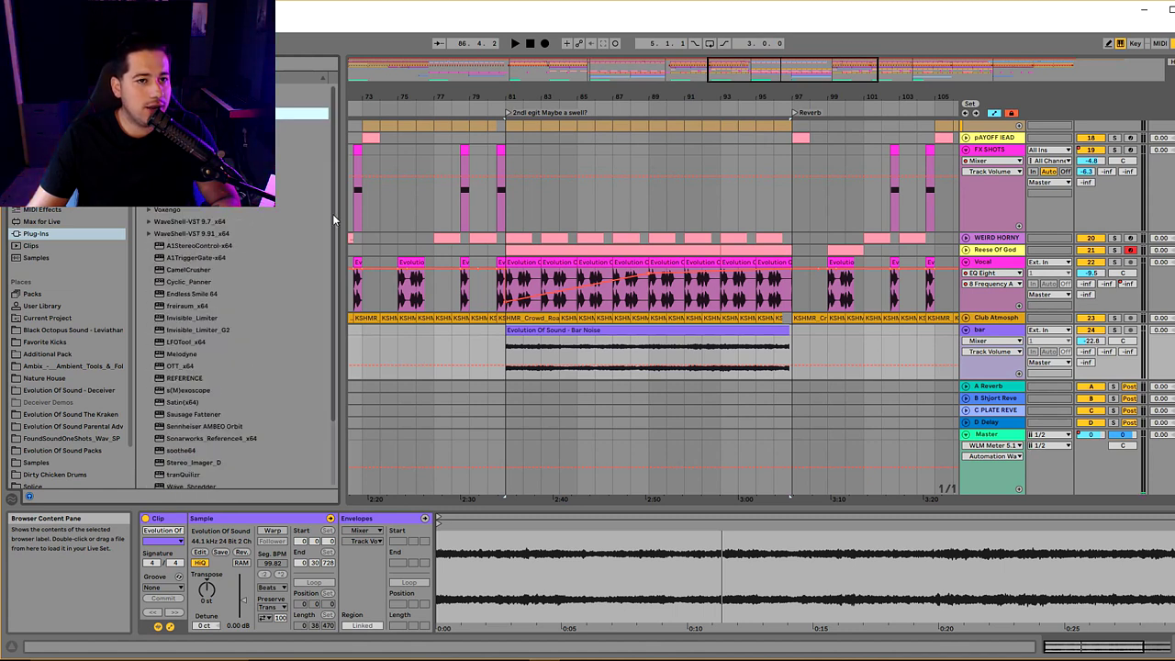
scroll(297, 387, down, 2)
click(179, 421)
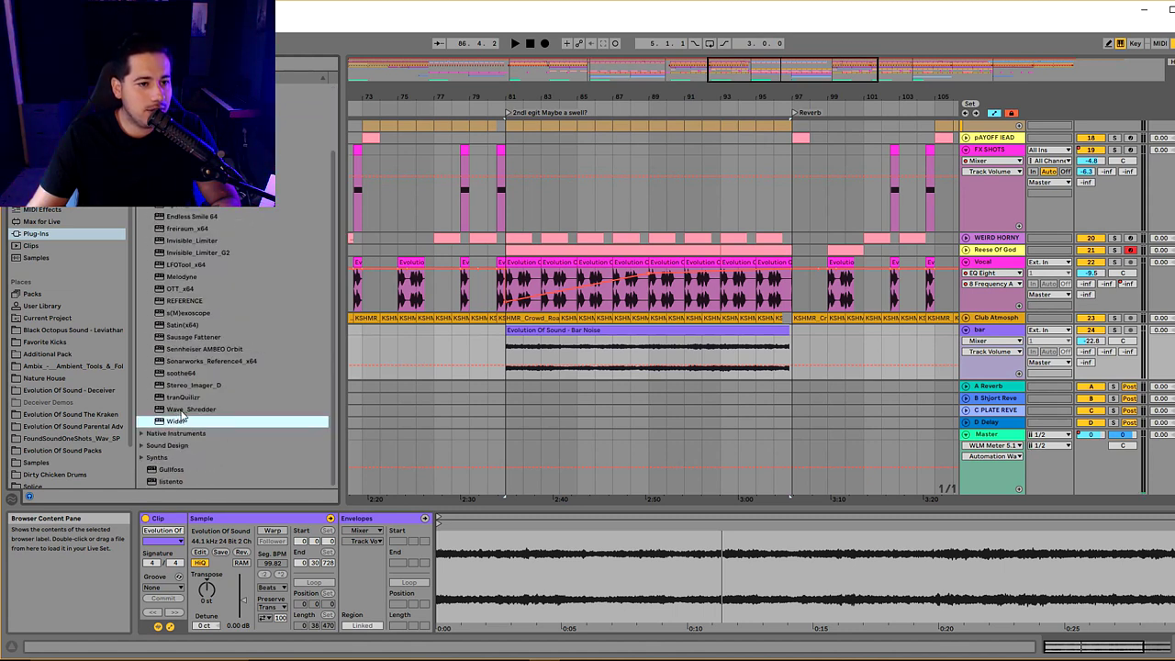
key(Up)
key(Up)
key(Up)
key(Up)
key(Up)
key(Up)
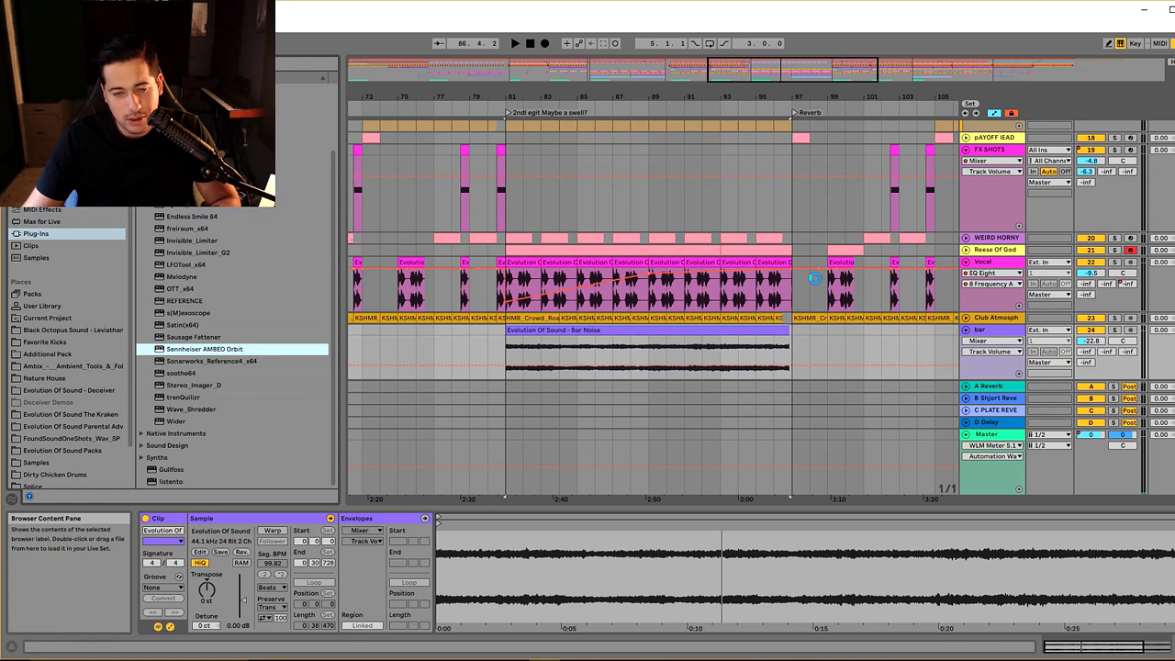
key(Return)
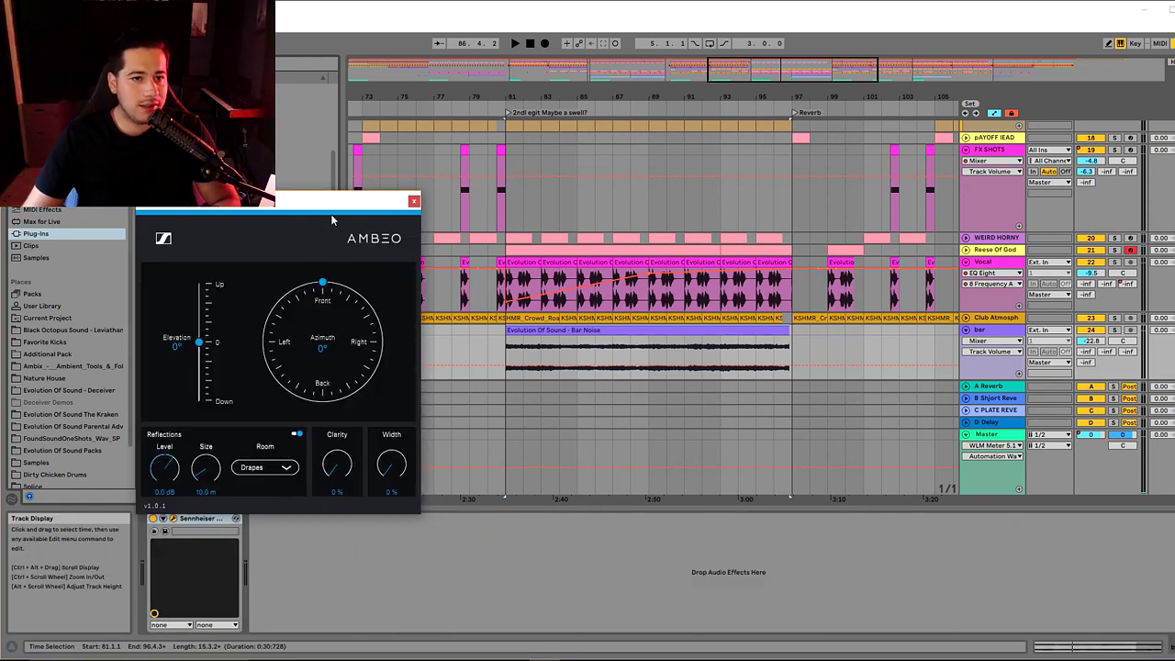
- During soloed playback, set AMBEO Orbit to azimuth -178°, elevation -22°, size 17.6 m, clarity 0 % and width 100 %
key(space)
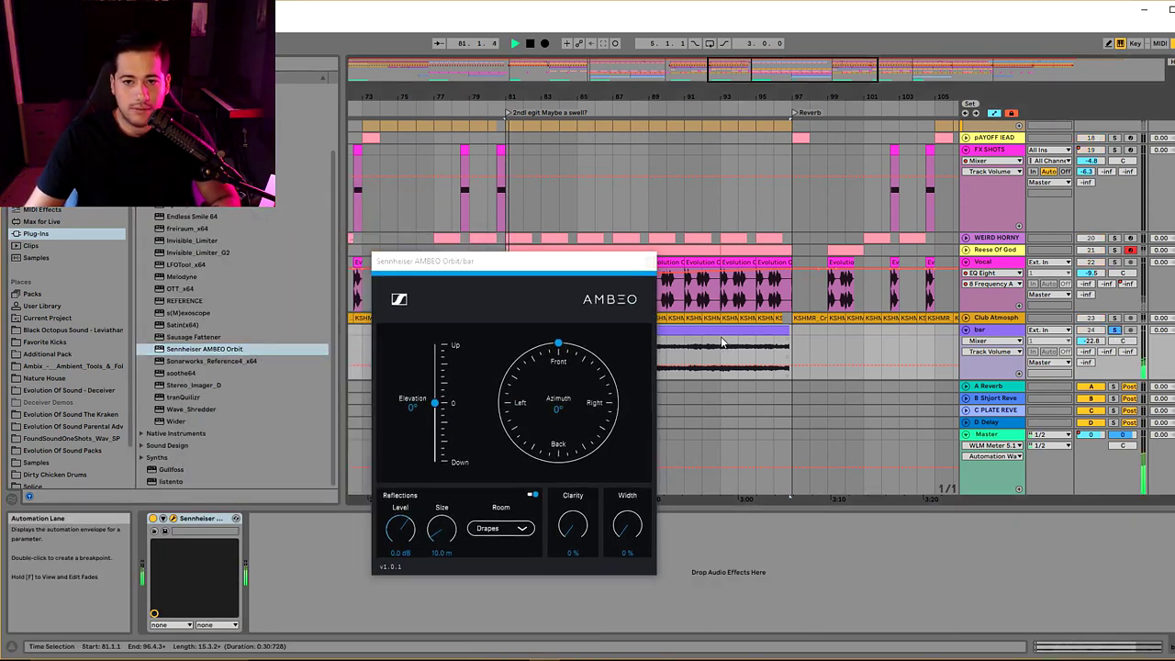
click(563, 386)
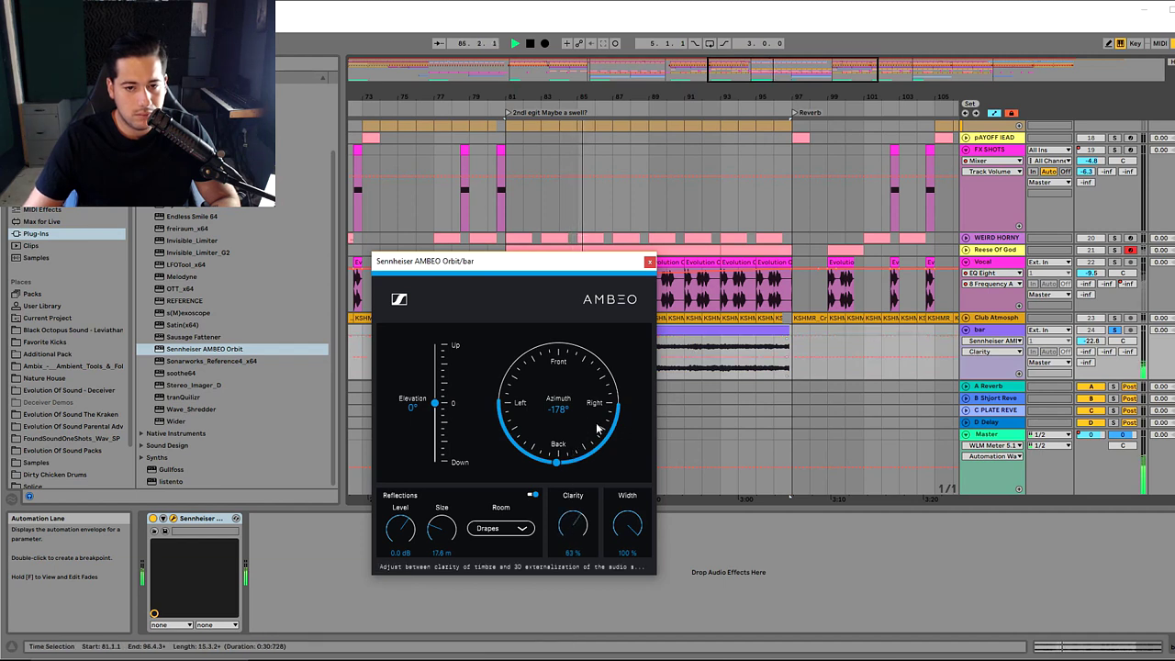
drag(582, 503, 571, 540)
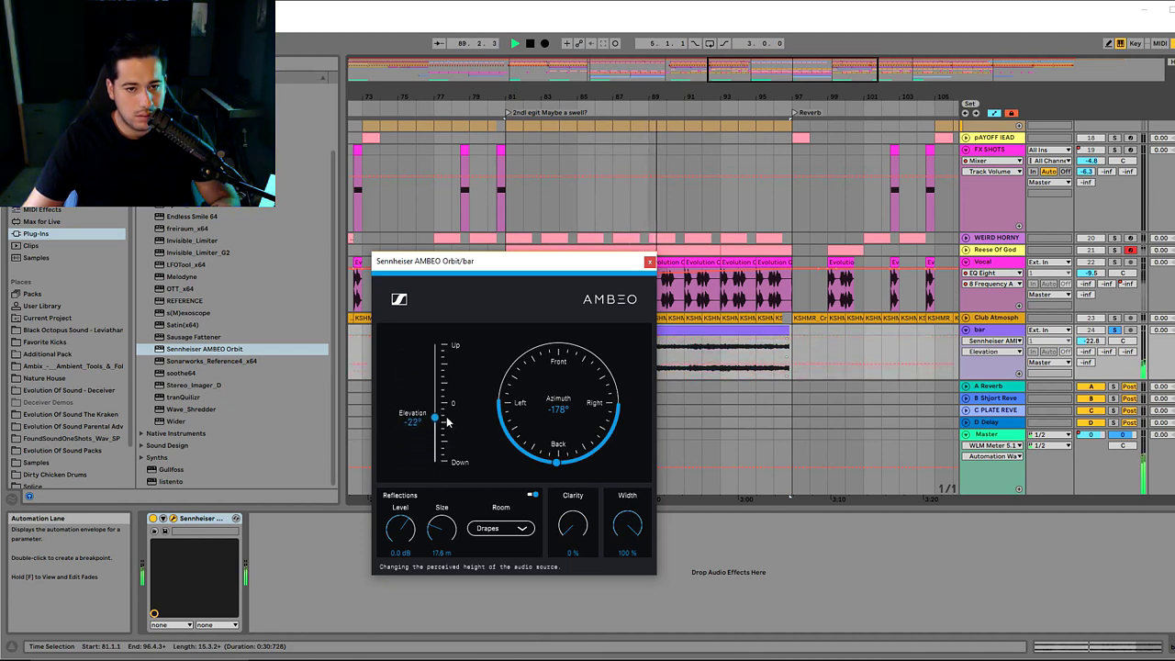
- Hide the plug-in window, play the full mix from bar 80, and set the bar track volume to -24.4 dB
drag(1090, 340, 1090, 367)
key(ctrl+alt+p)
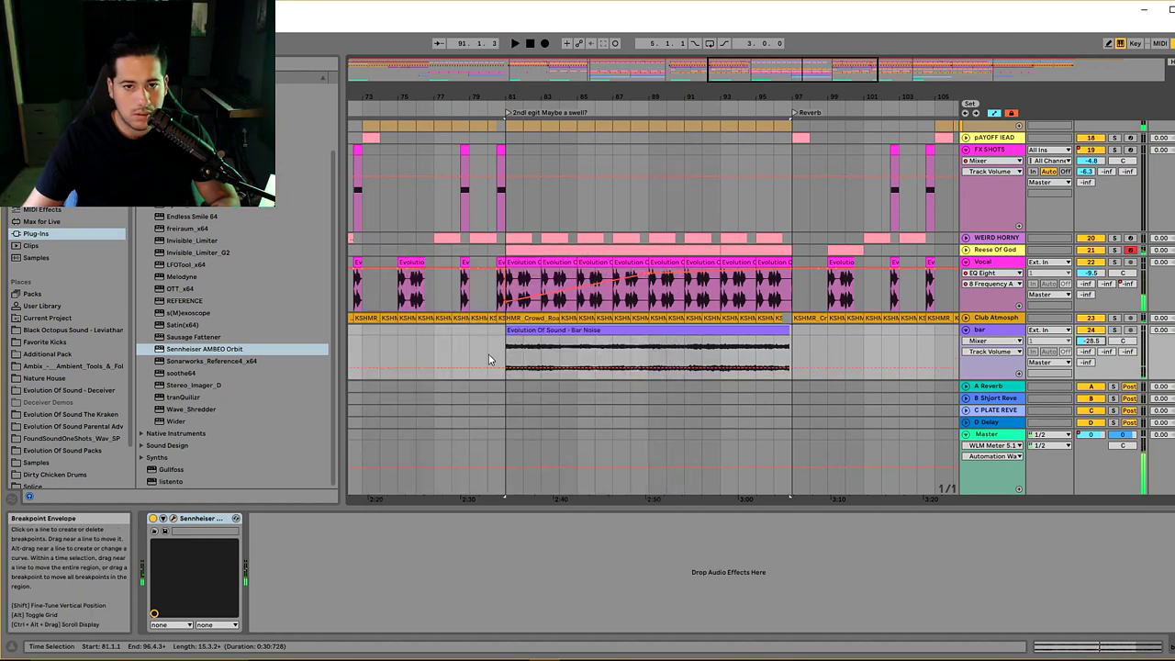
click(705, 330)
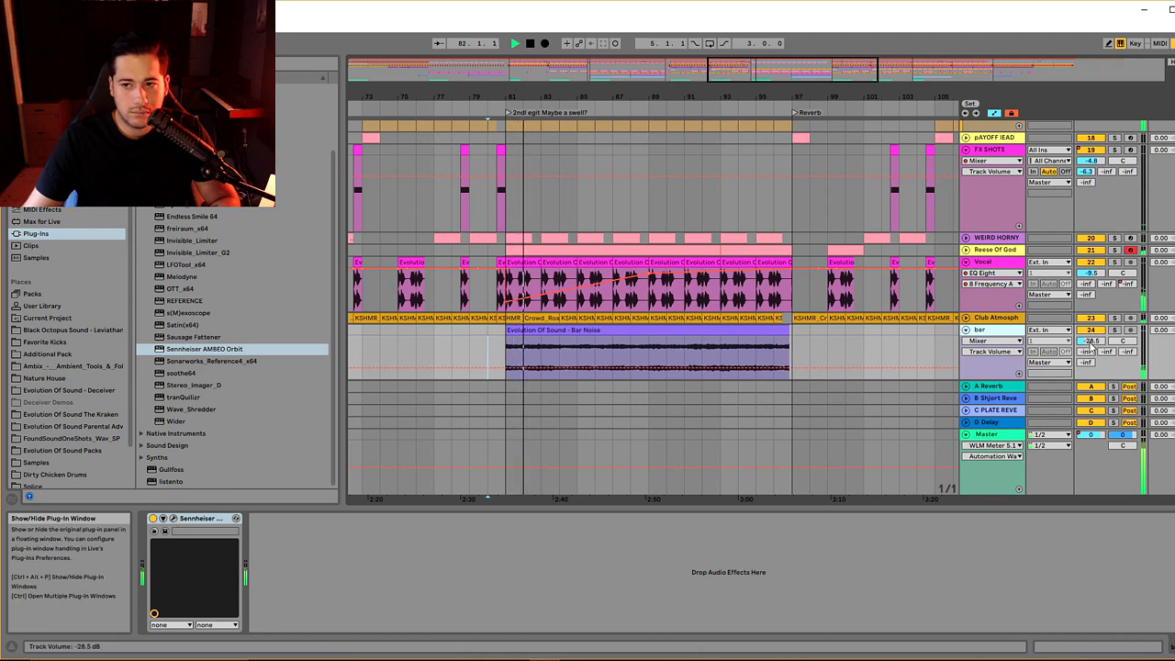
drag(1090, 340, 1090, 334)
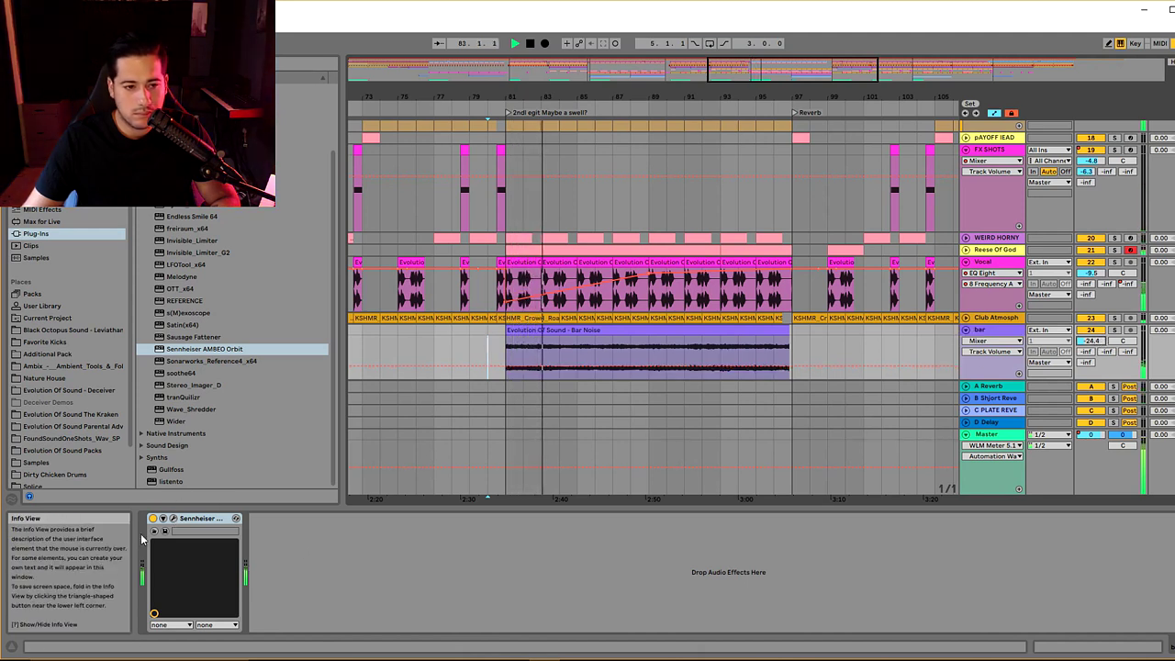
- Set AMBEO Orbit on the bar track to azimuth -2°, elevation -14°, reflection level -0.2 dB, size 18.3 m and a Glass room
click(172, 518)
drag(558, 450, 537, 455)
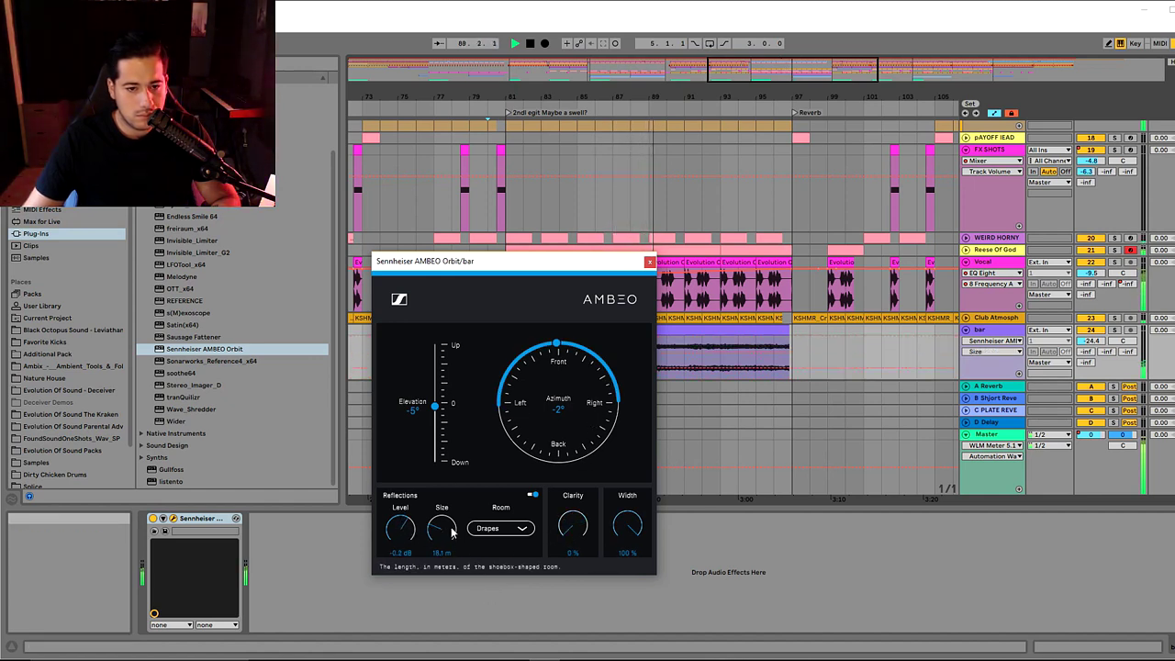
click(496, 528)
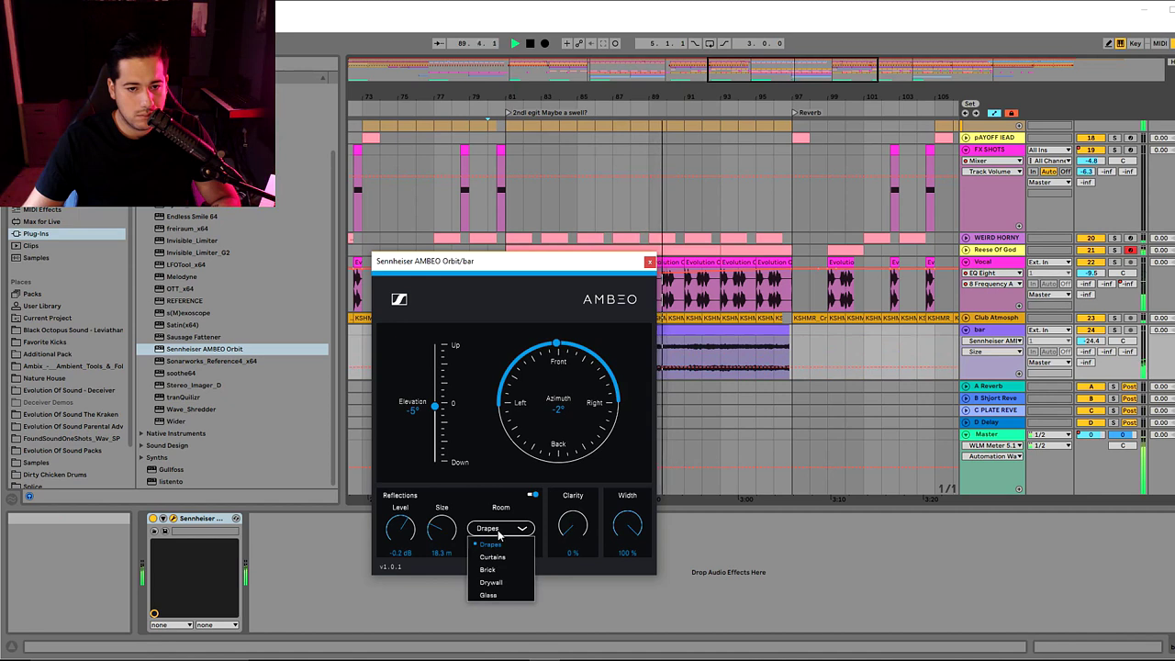
click(513, 592)
click(691, 353)
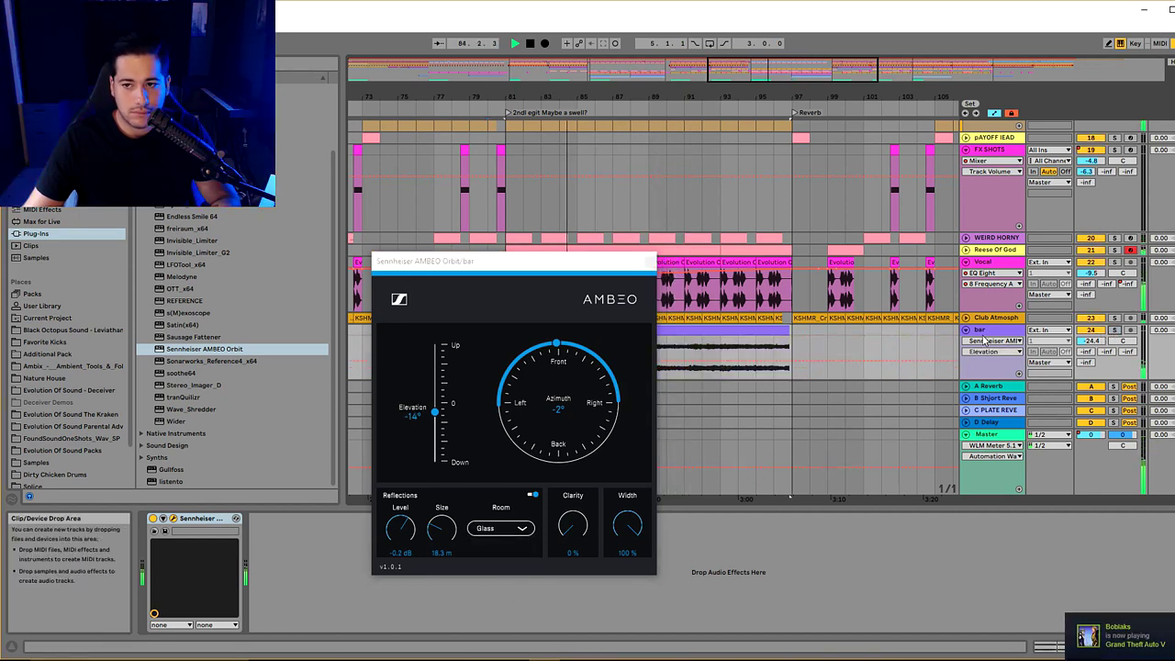
- Close the plug-in window, unfold the Club Atmosphere track and set the bar track volume to -22.8 dB
click(649, 263)
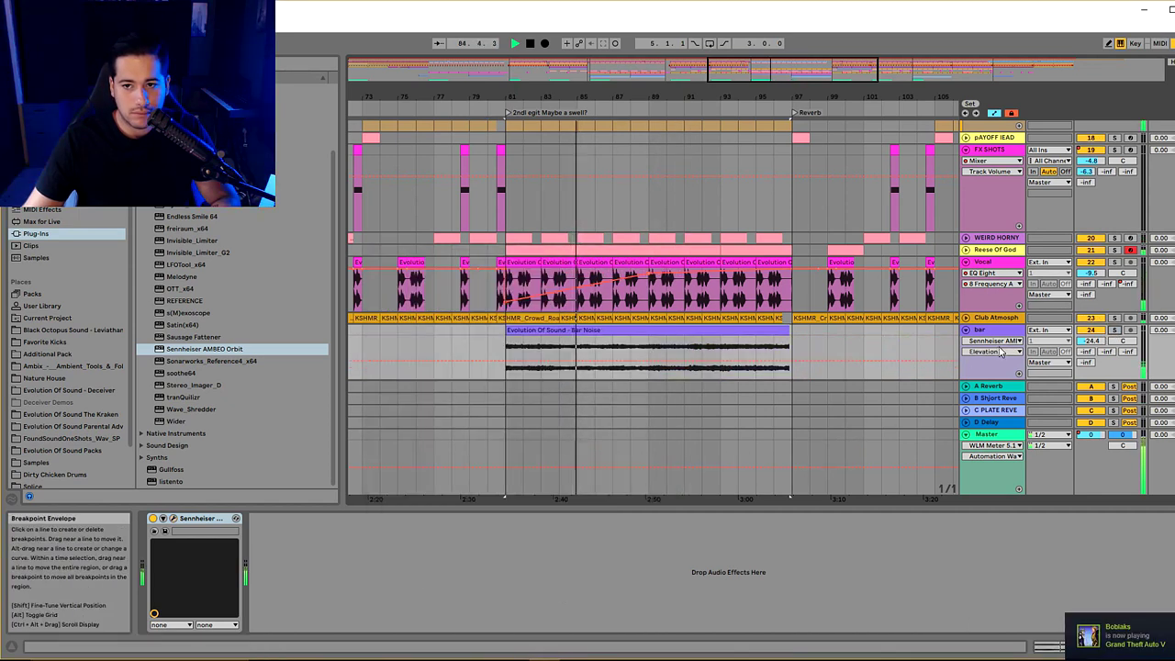
click(1090, 332)
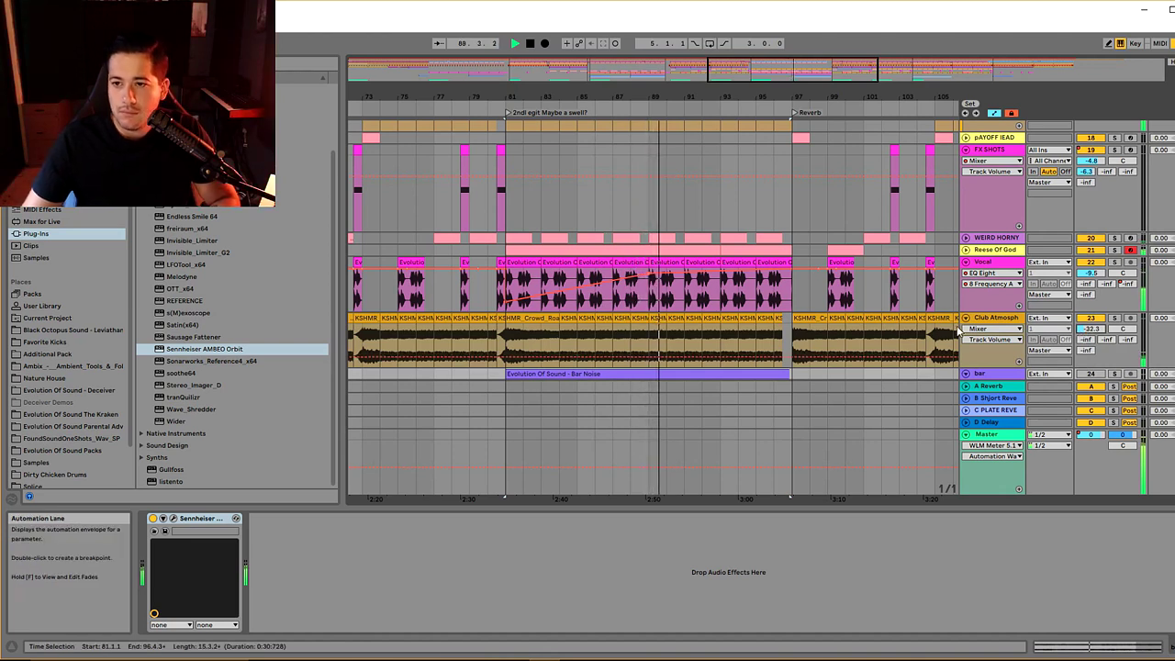
click(1063, 369)
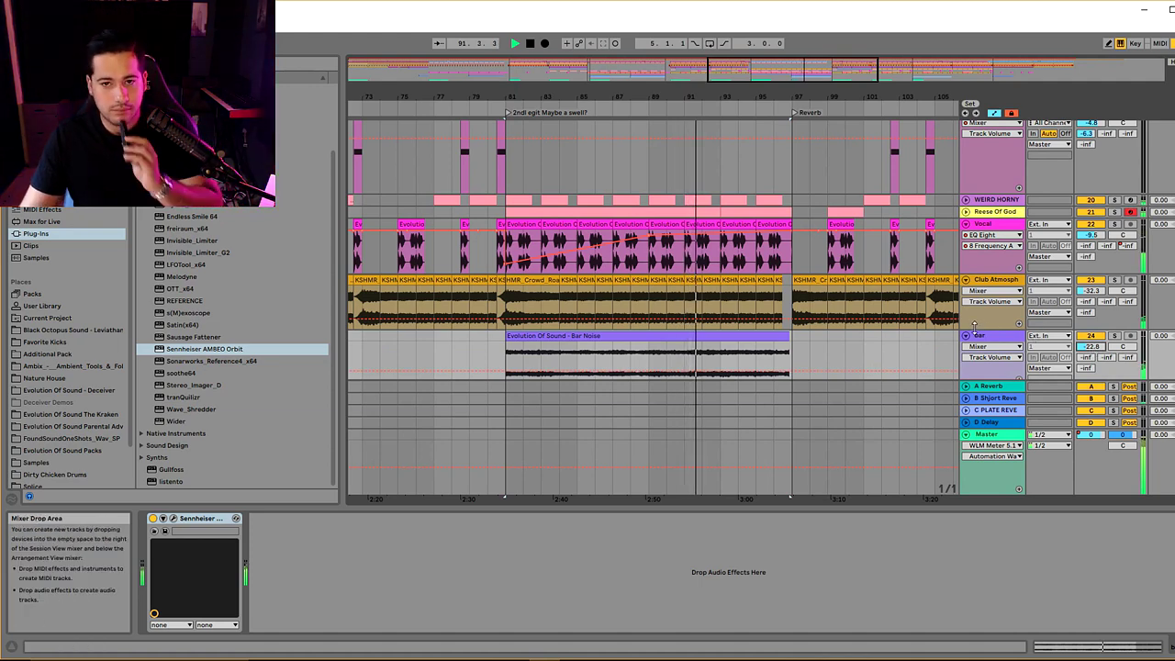
- Trim the end of the KSHMR timbale clip on track 17 to 96.3.1 and stop playback
scroll(679, 112, up, 2)
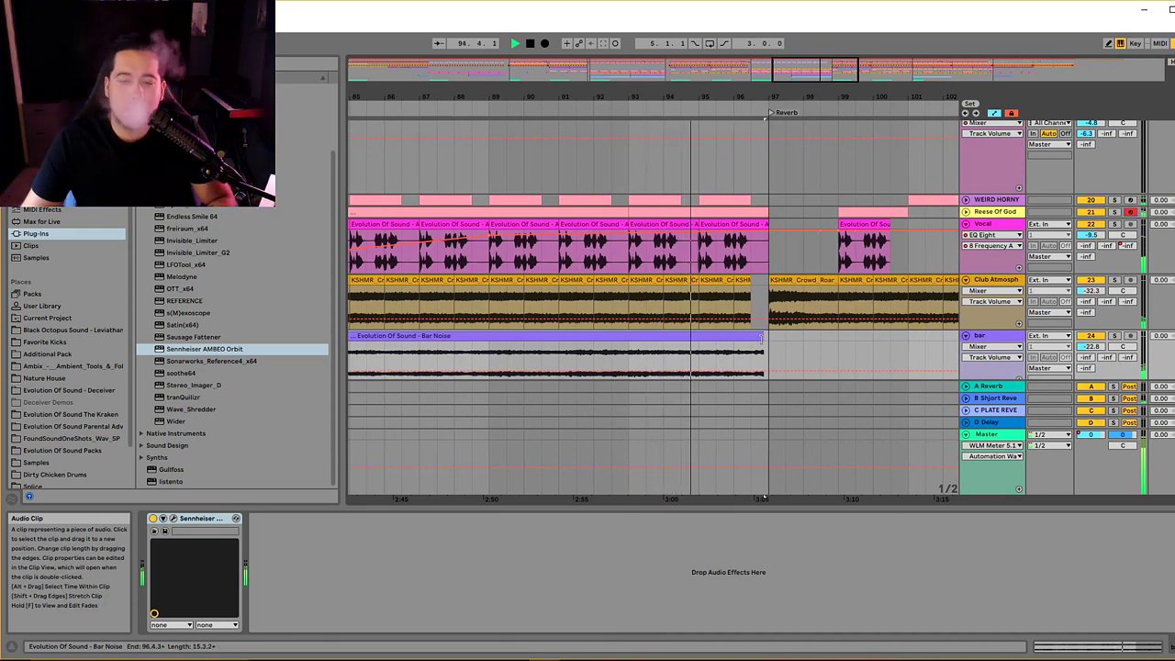
scroll(761, 337, up, 6)
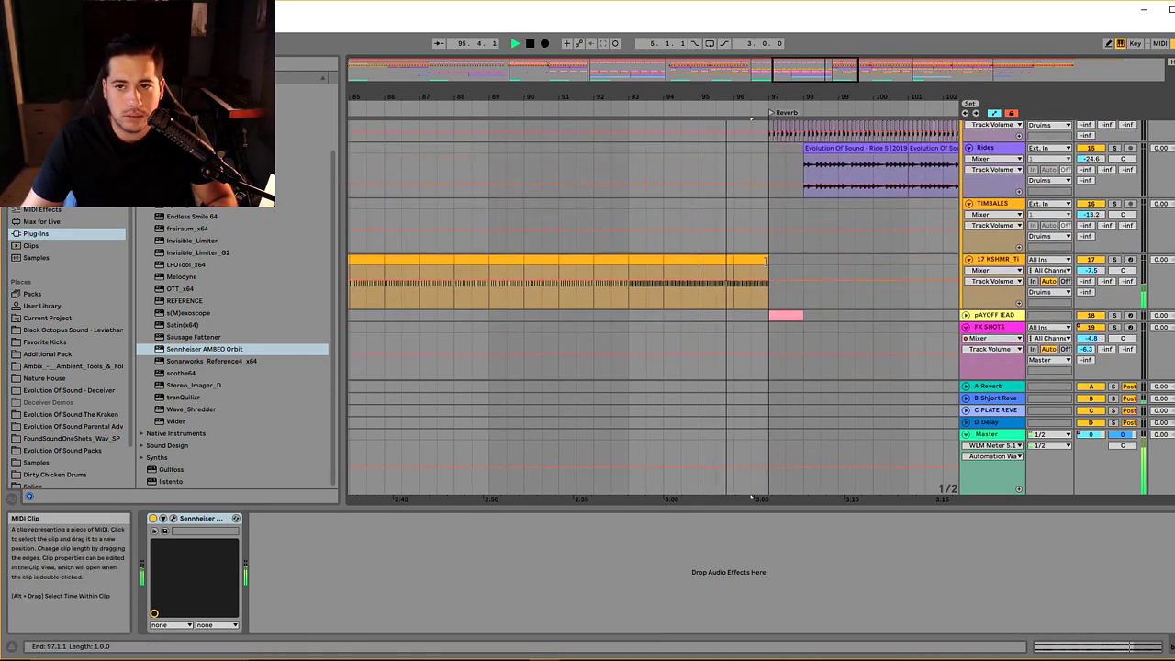
drag(766, 259, 749, 260)
scroll(789, 247, down, 3)
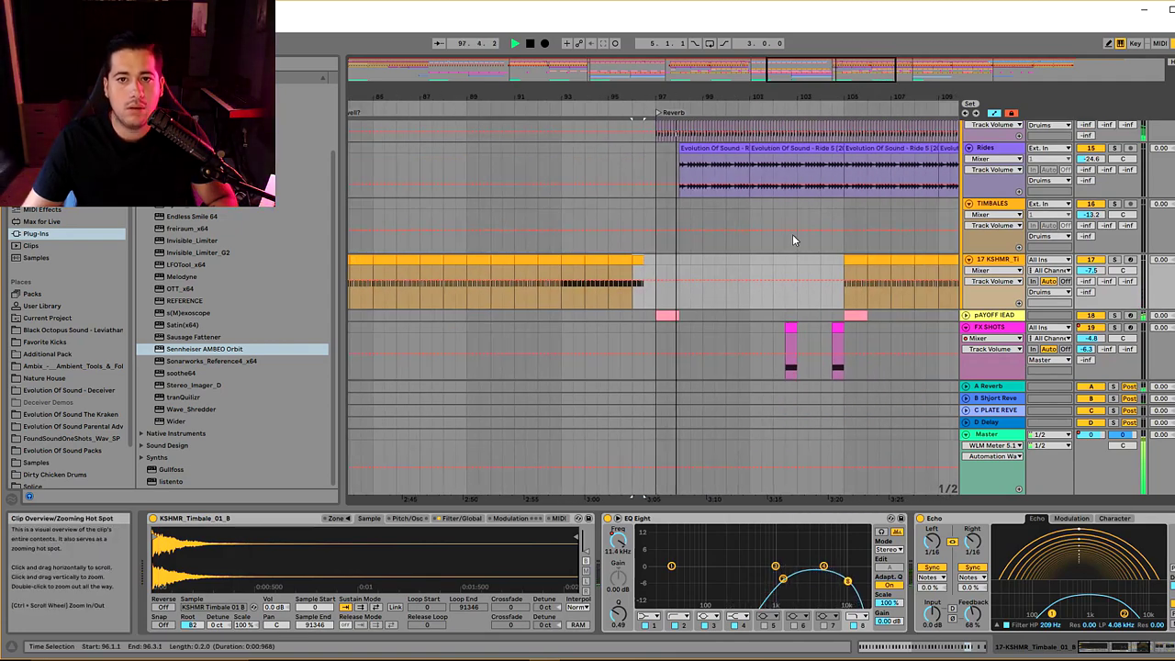
scroll(789, 247, down, 5)
scroll(781, 256, down, 3)
key(space)
scroll(641, 314, down, 3)
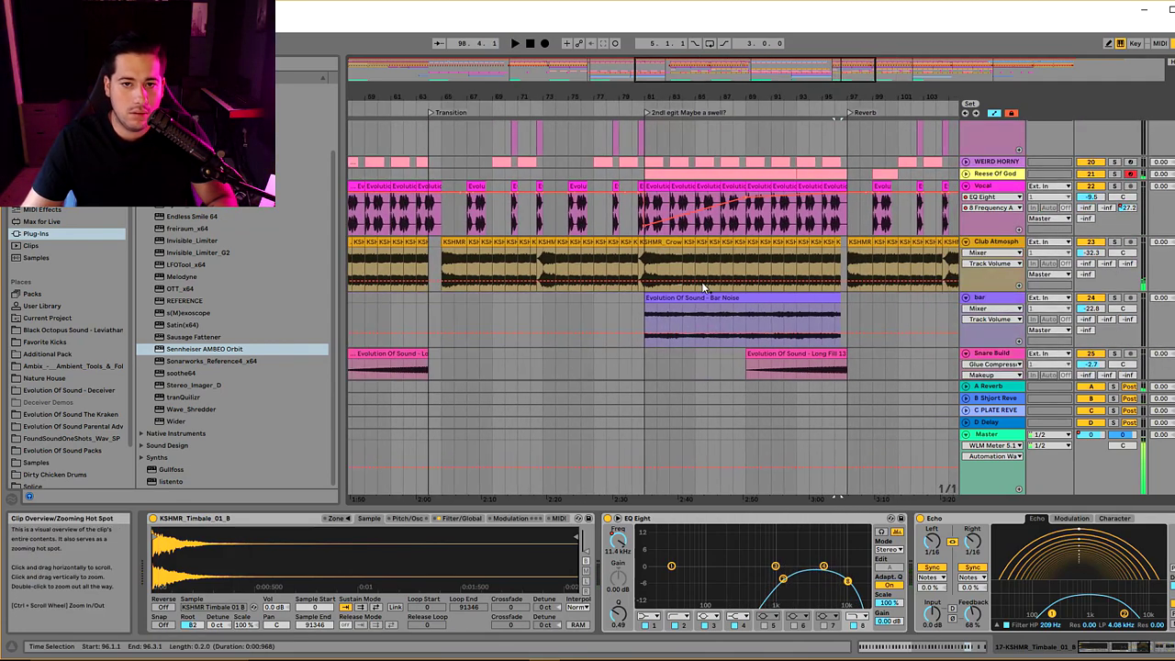
- Play the full mix from 80.3.1 on the Rides track and set the bar track volume to -13.6 dB
scroll(640, 313, up, 6)
scroll(641, 313, up, 5)
click(641, 302)
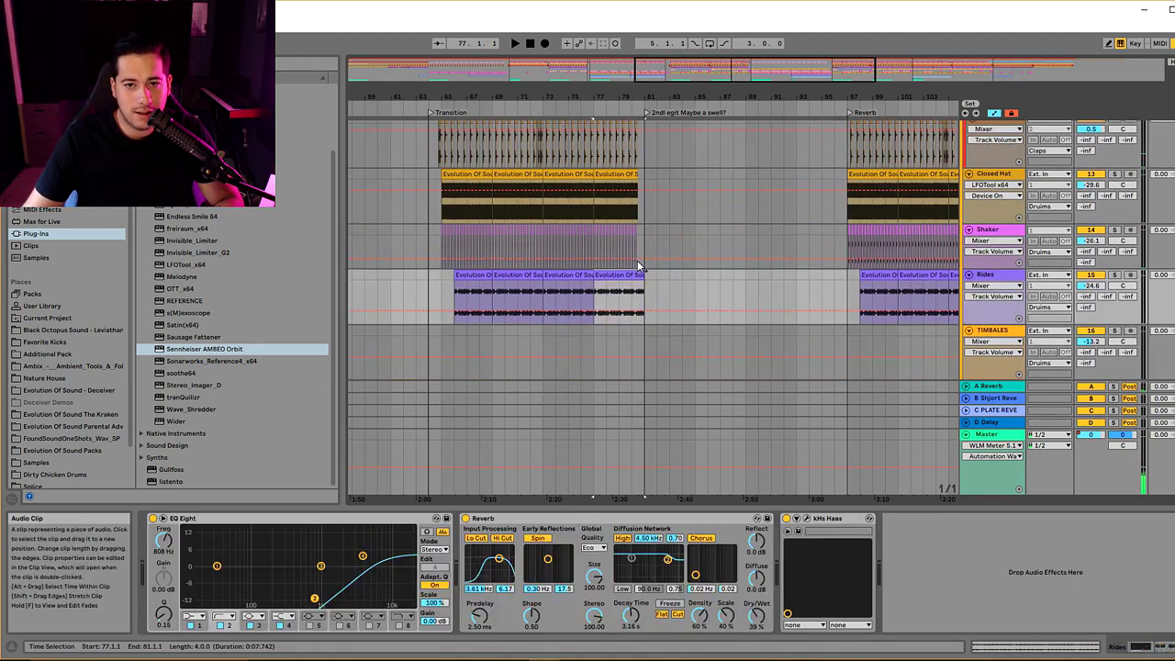
key(Up)
drag(670, 68, 693, 92)
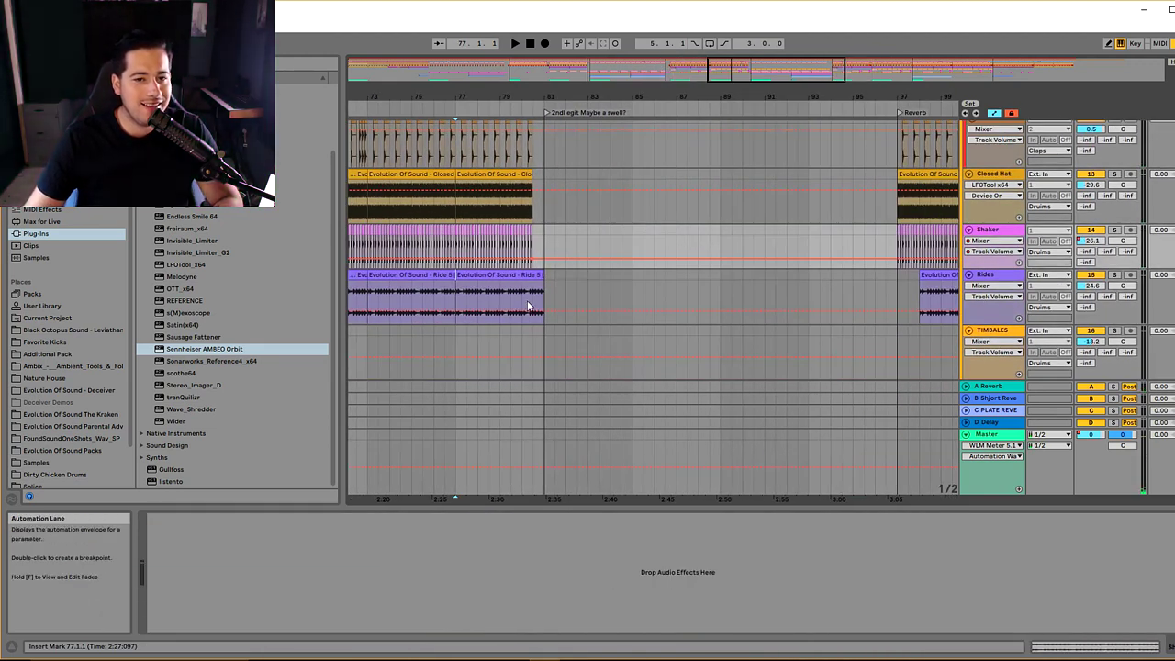
click(530, 301)
scroll(541, 287, down, 10)
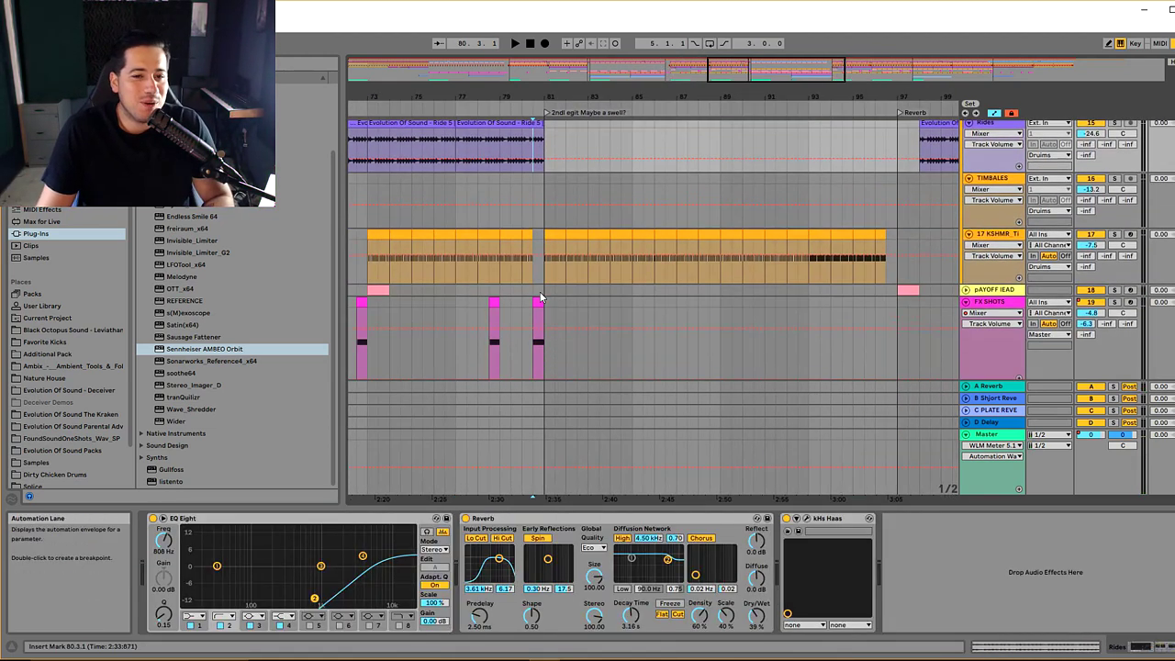
key(space)
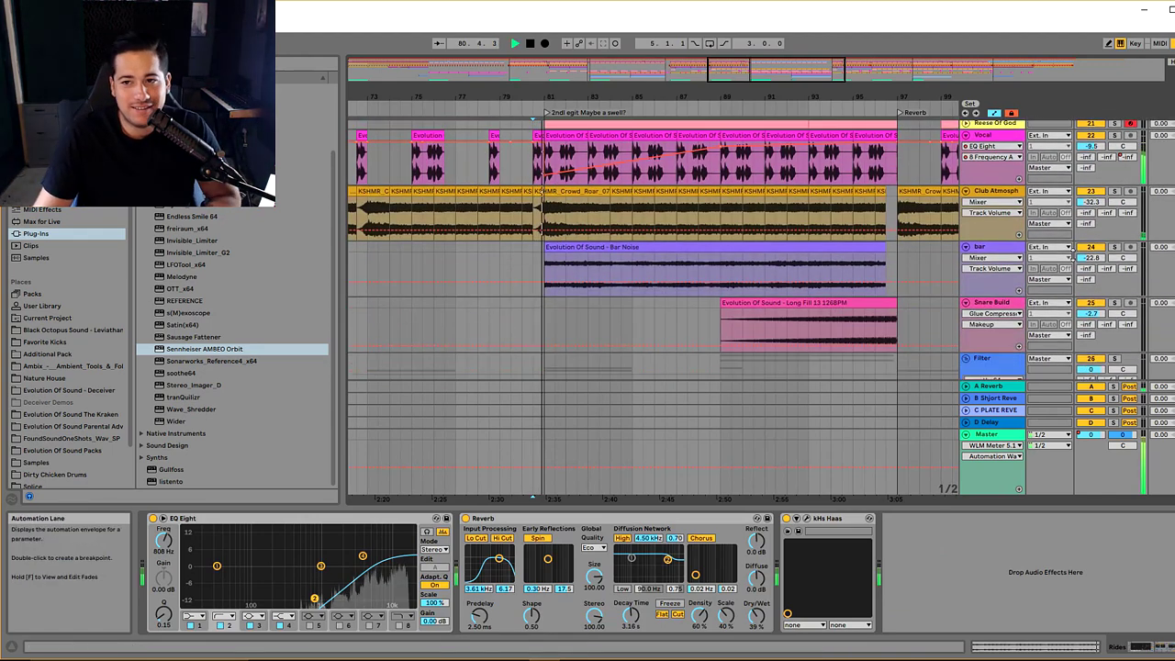
drag(1091, 258, 1090, 242)
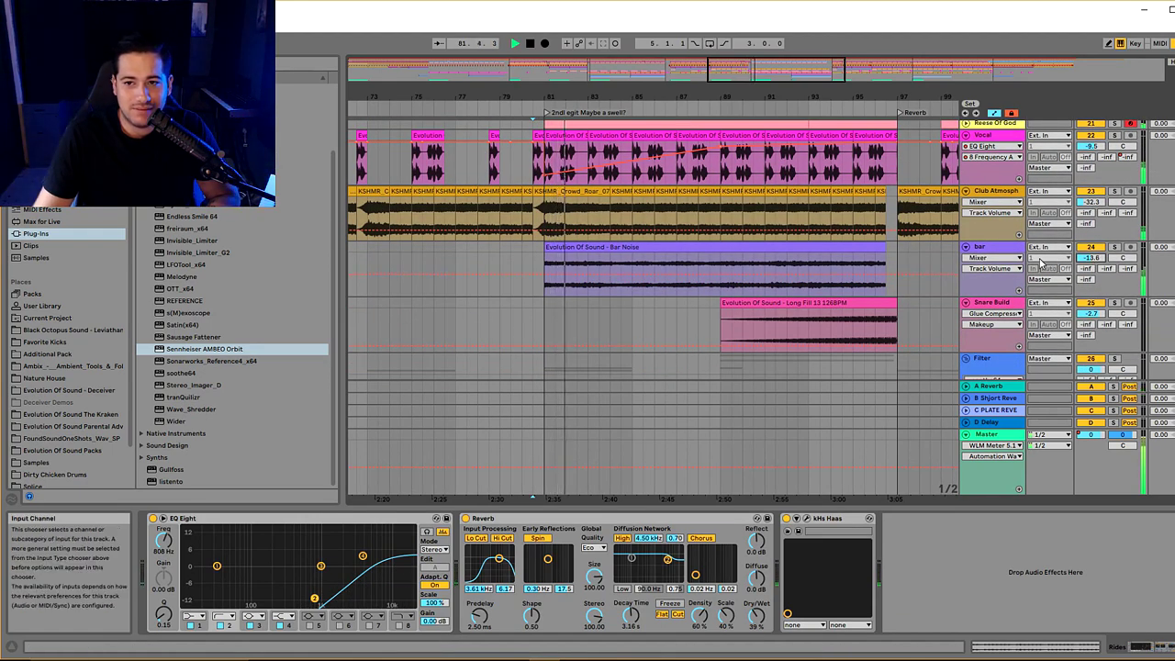
- Compare the bar noise with AMBEO Orbit bypassed and re-enabled during playback
click(993, 247)
click(152, 519)
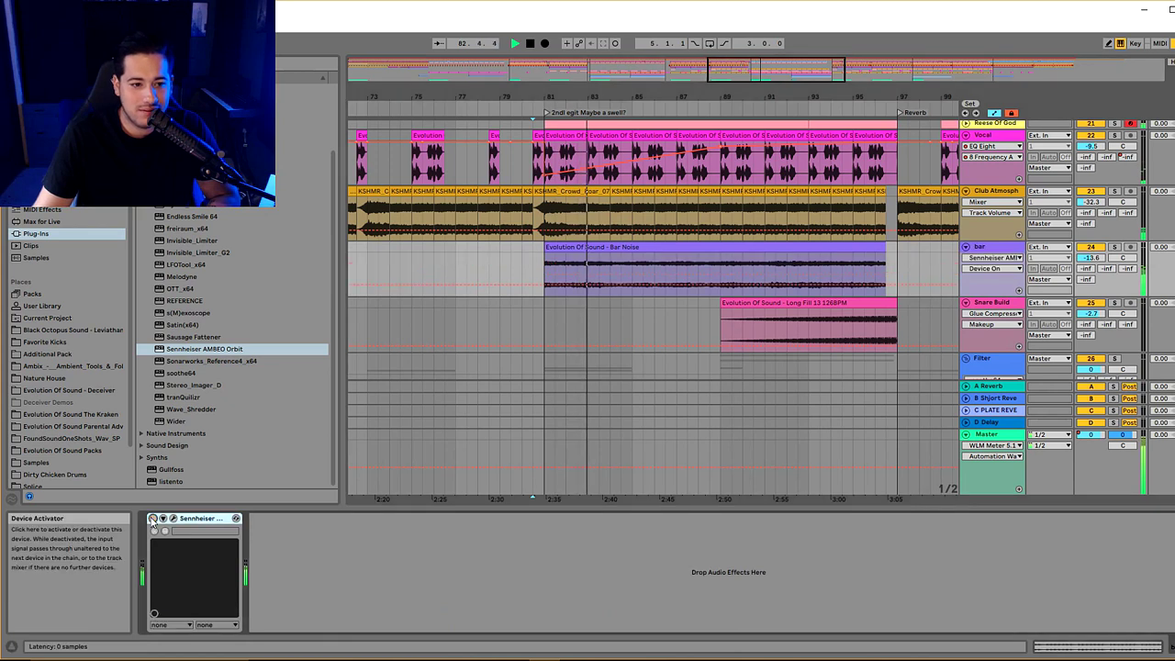
click(152, 518)
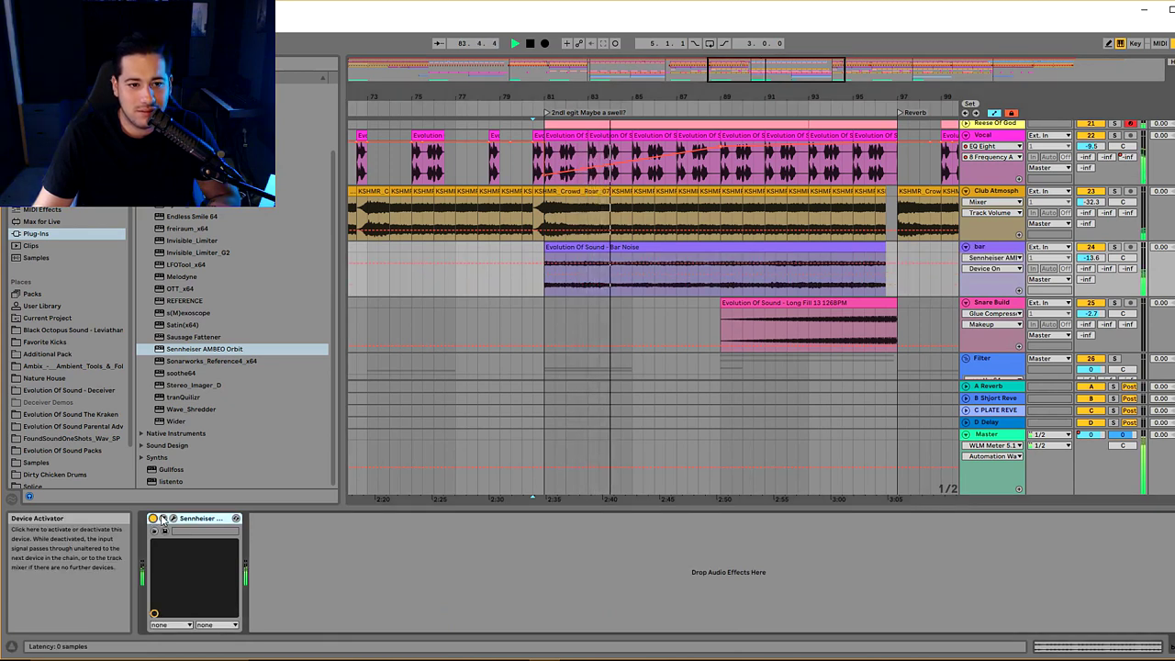
- Set AMBEO Orbit's room to Drapes and disable its room reflections
click(172, 519)
click(500, 528)
click(504, 547)
click(533, 496)
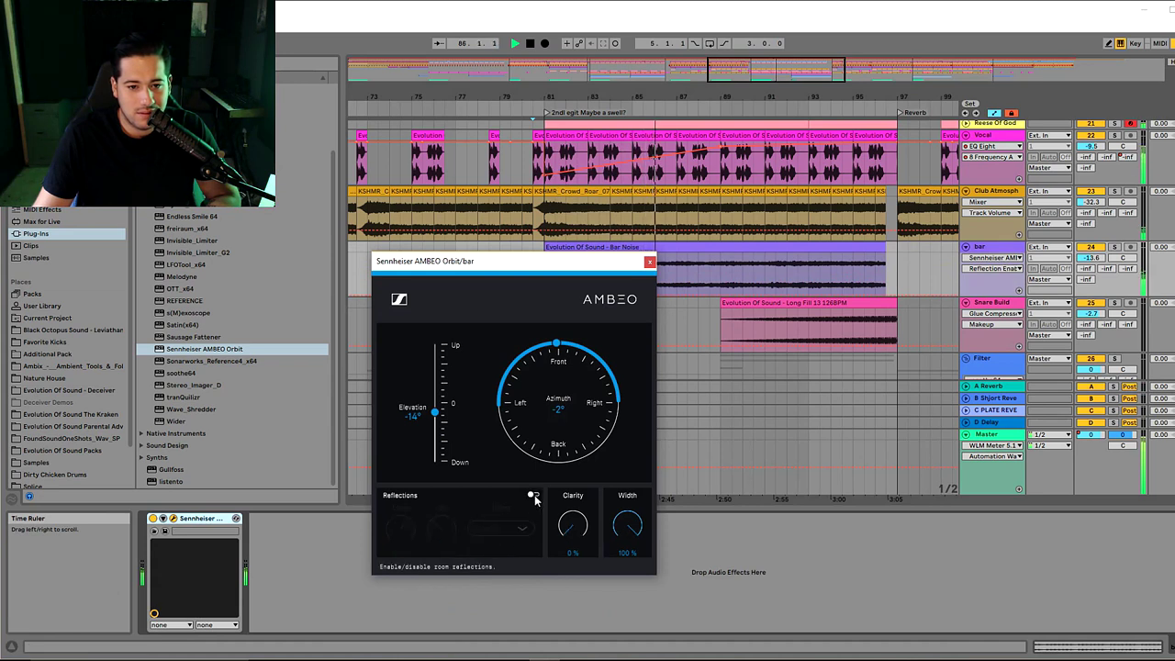
- Solo the bar track, stop playback, and load EQ Eight after AMBEO Orbit
click(1113, 247)
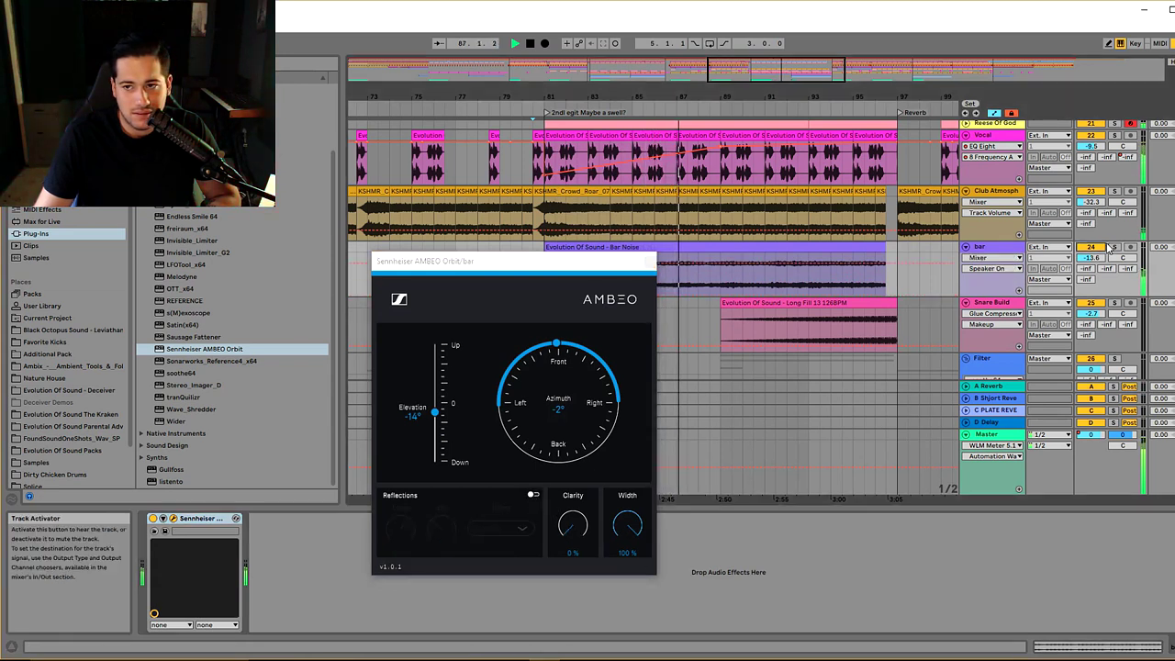
click(36, 186)
key(space)
click(42, 197)
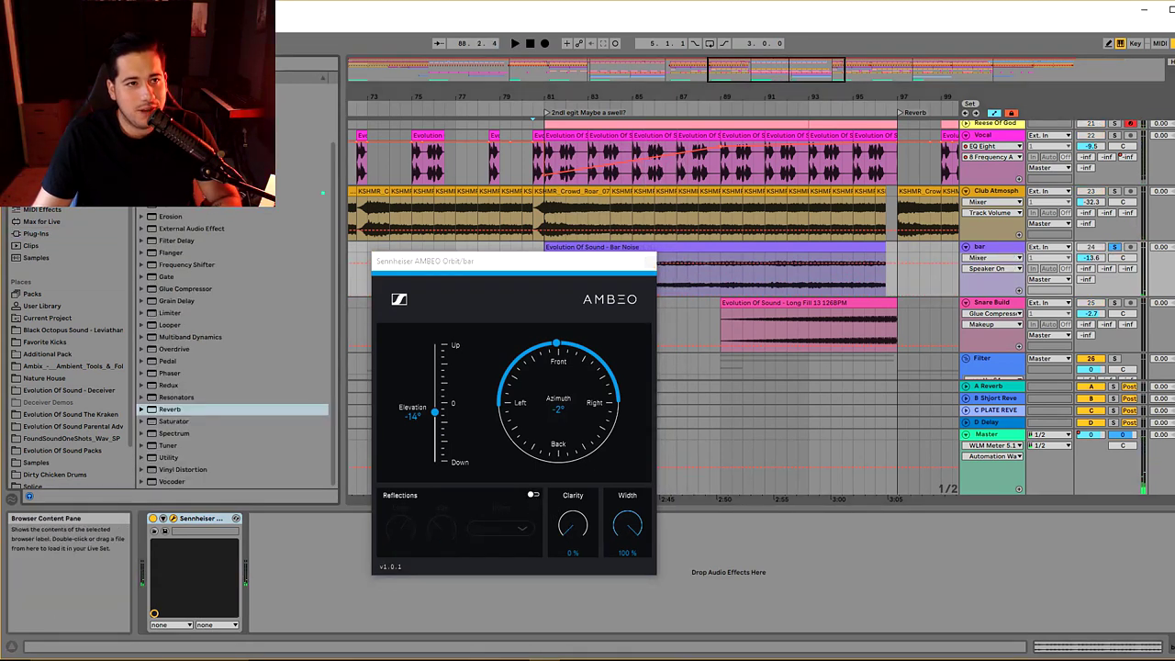
key(ctrl+f)
key(Return)
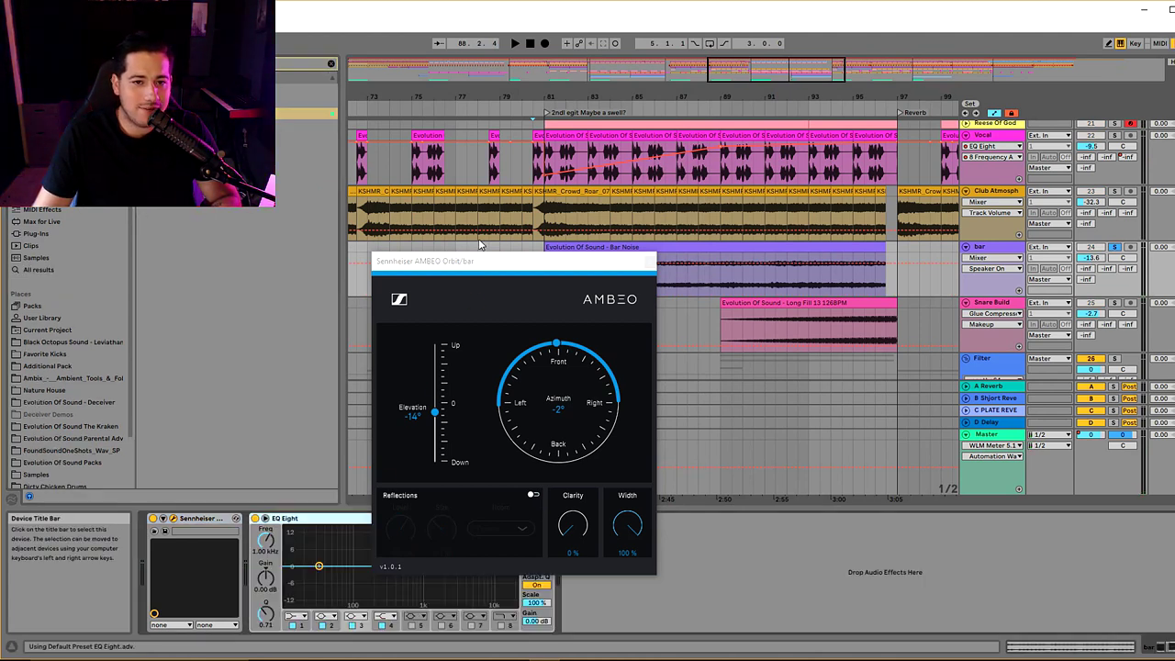
- Band-limit the bar track in EQ Eight with a low cut and a 3.91 kHz high cut, checking it during playback
click(325, 616)
click(328, 549)
key(space)
key(space)
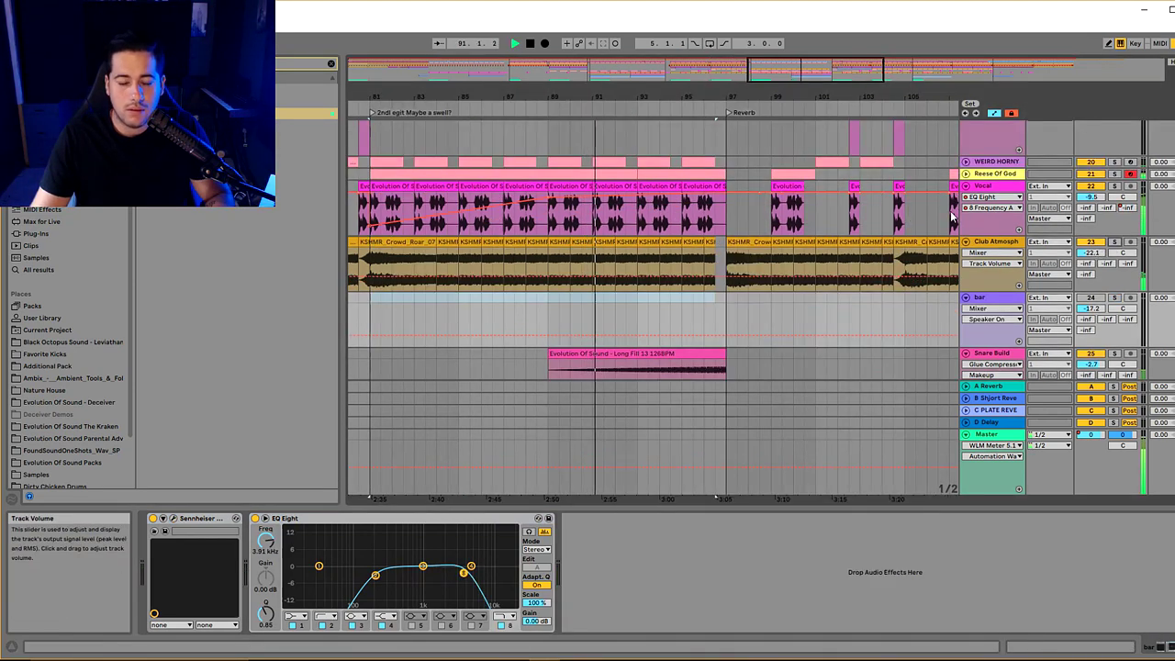
- Move the high-cut band of the Club Atmosphere track's EQ Eight to 10.9 kHz
key(minus)
click(995, 240)
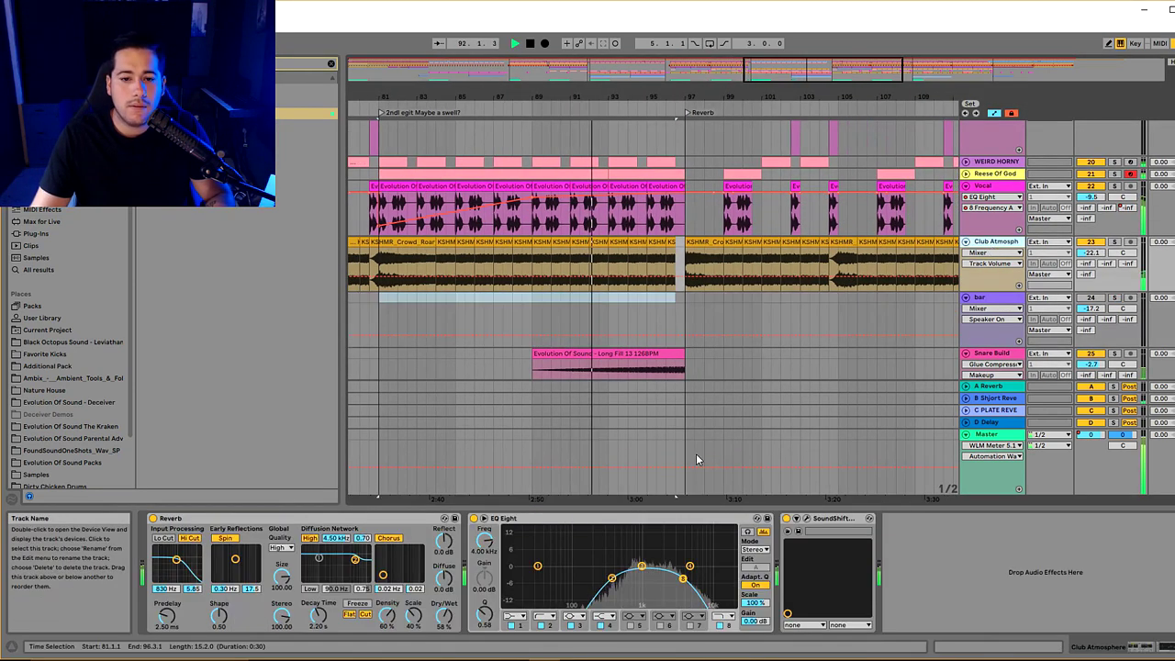
drag(683, 577, 712, 587)
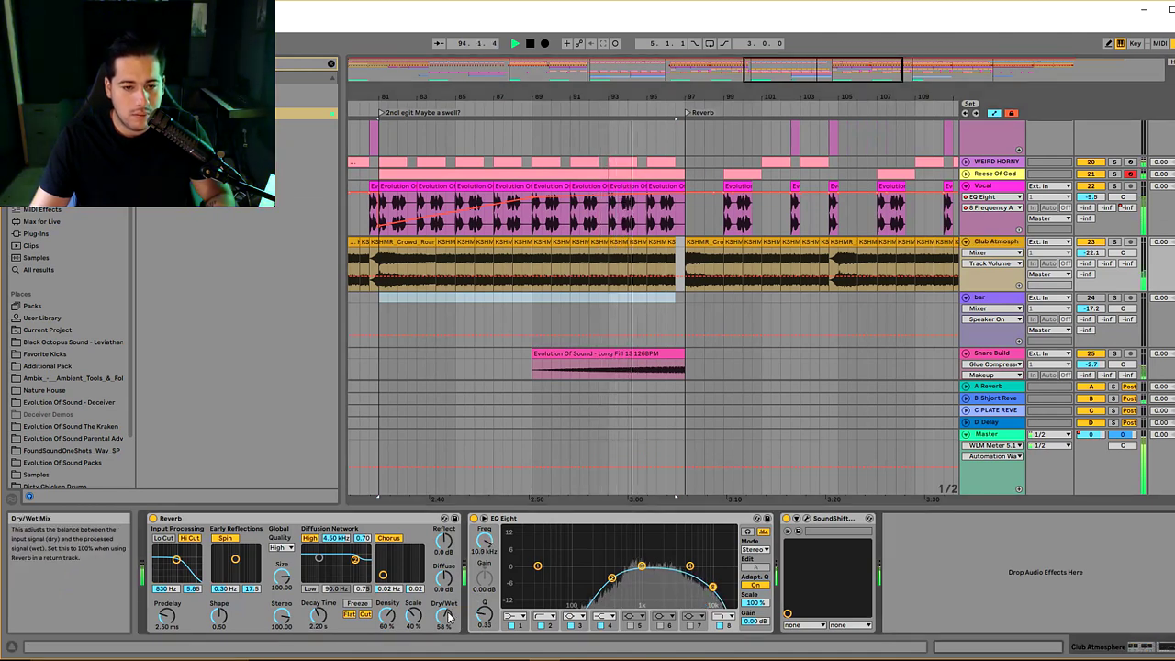
- Select the Snare Build clip and examine how the other tracks' clips line up around the Reverb locator during playback
scroll(682, 356, up, 3)
scroll(682, 356, down, 3)
click(672, 353)
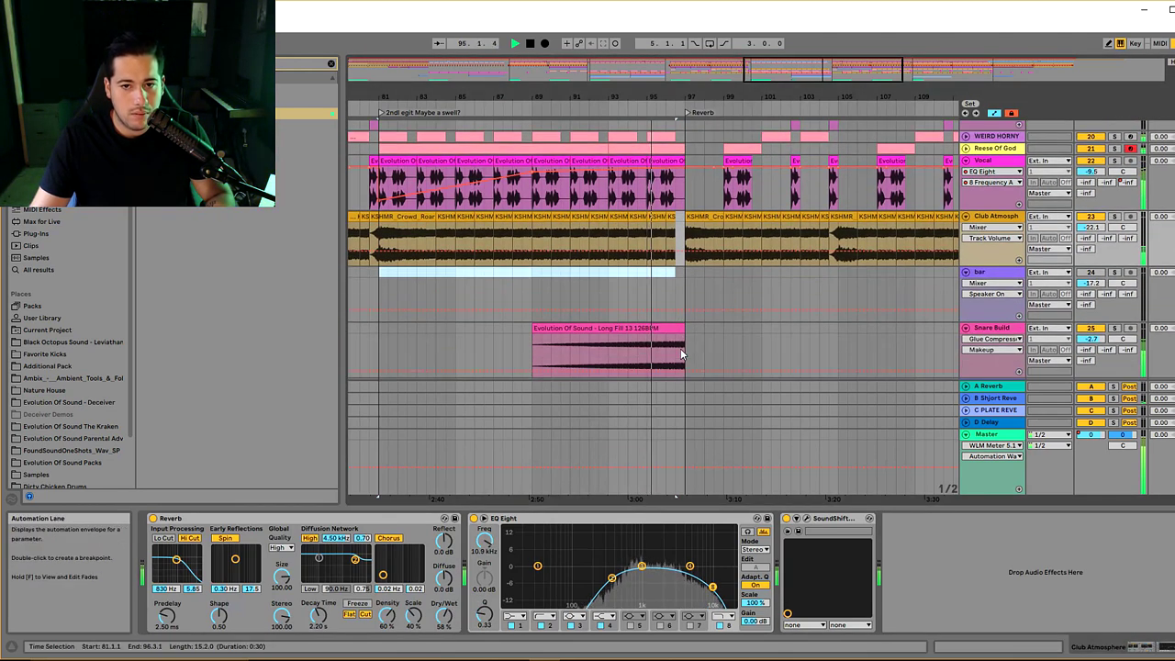
scroll(675, 336, up, 3)
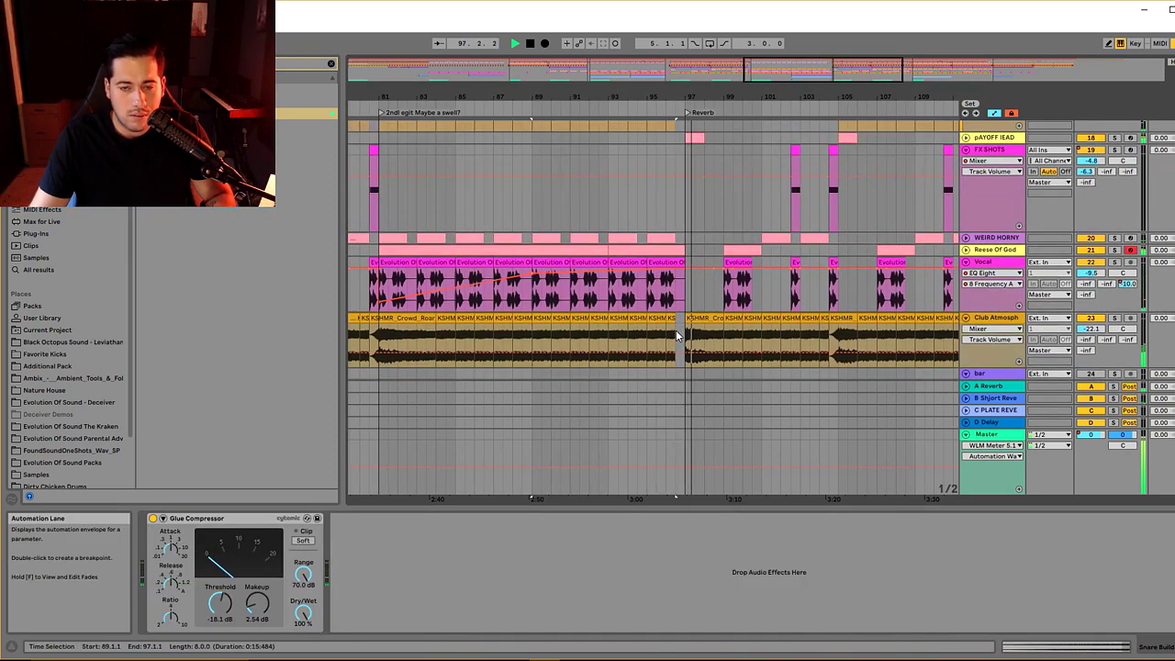
scroll(675, 332, up, 3)
scroll(690, 282, up, 3)
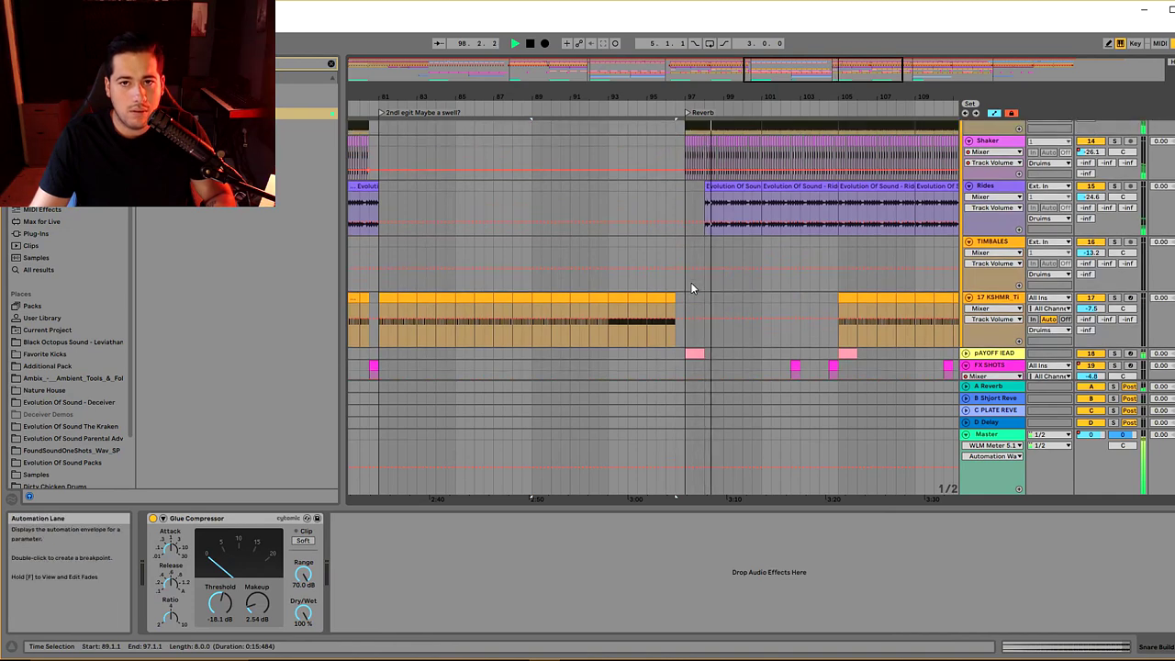
scroll(693, 284, down, 5)
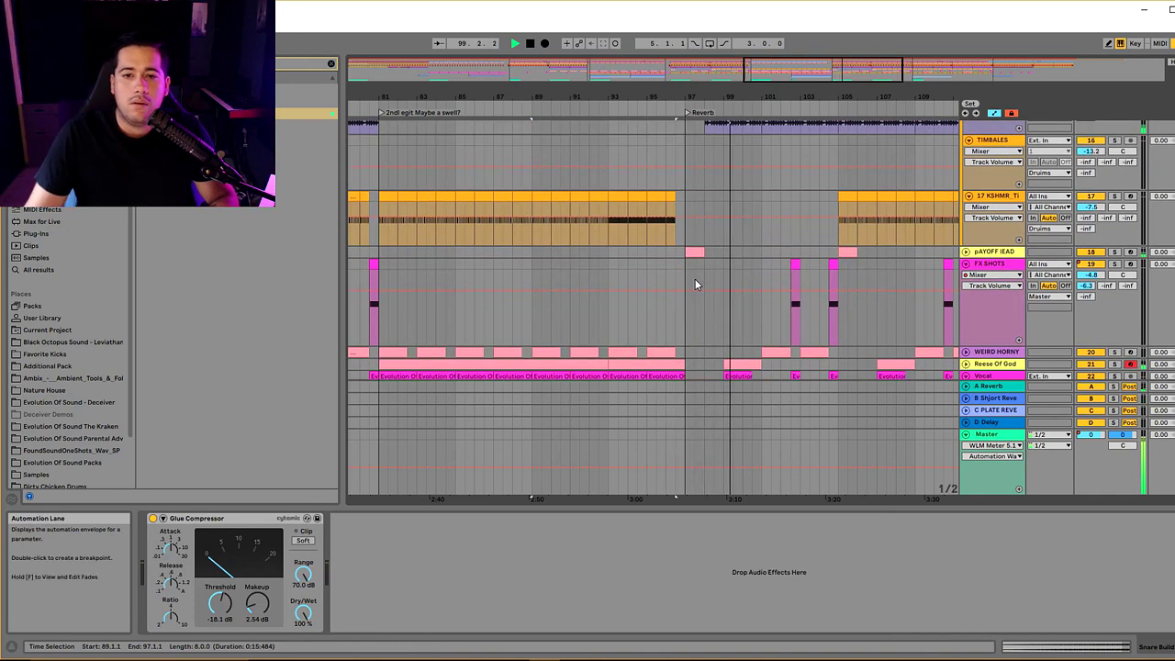
- Audition the arrangement from 100.1.1, and restart playback from bar 95 to hear the lead-in to the Reverb locator
drag(797, 72, 815, 58)
click(720, 268)
key(space)
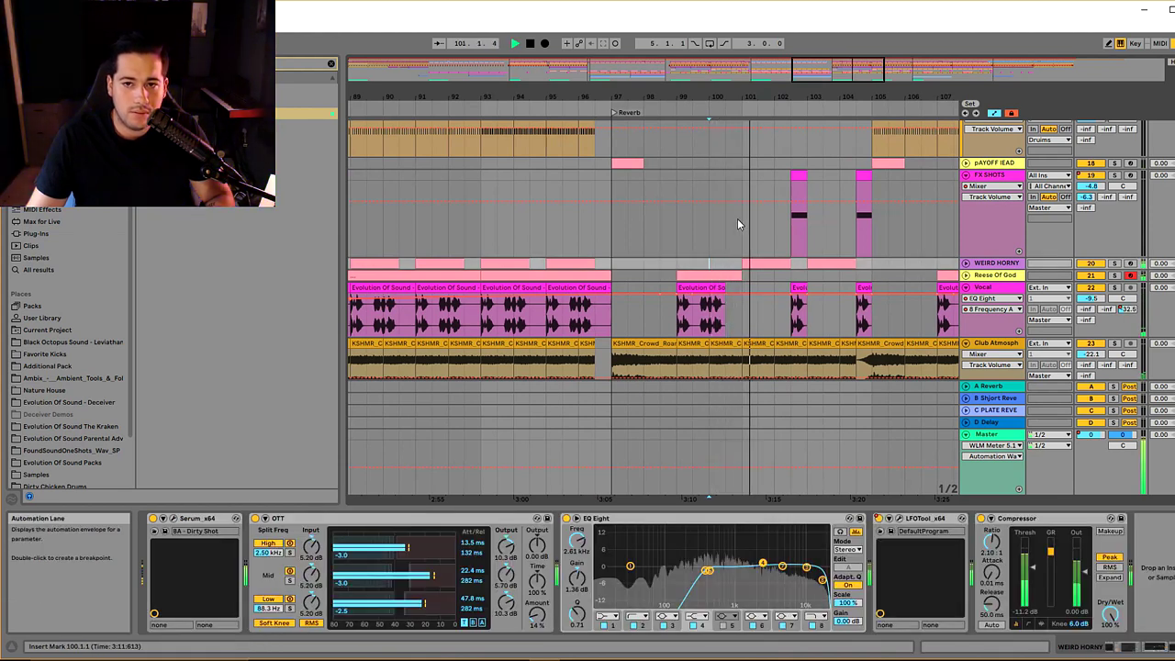
key(space)
click(562, 237)
key(space)
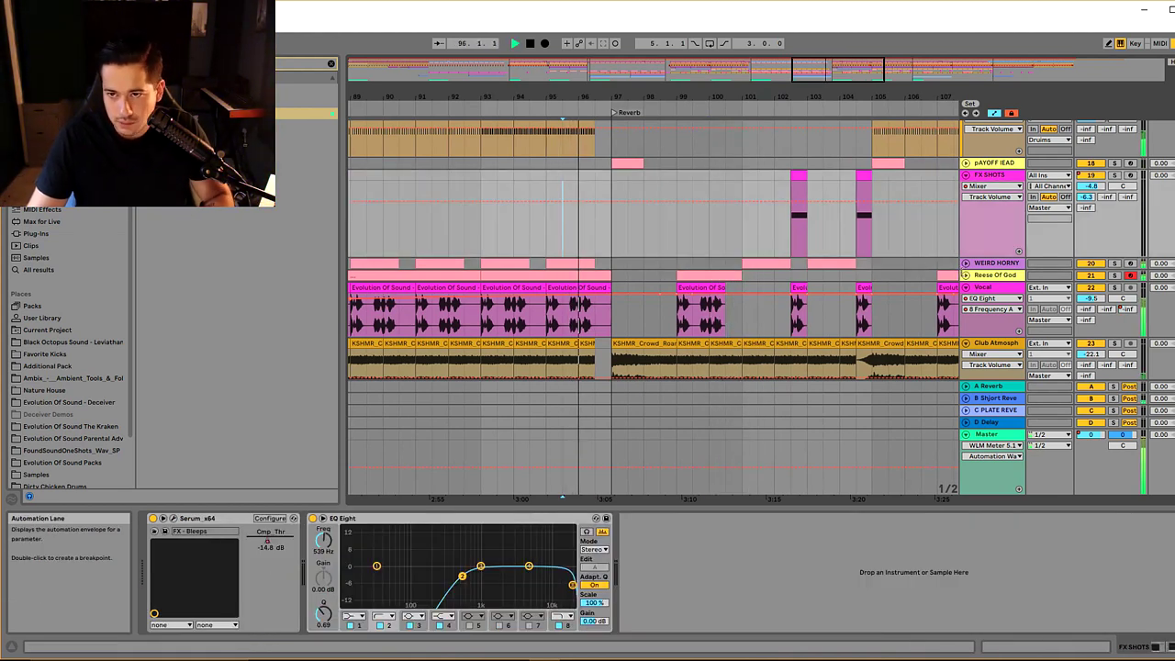
- Unfold the Reese Of God track and lower the peak of its Reverb Dry/Wet automation at bar 97, rechecking playback from 96.1.1
click(978, 314)
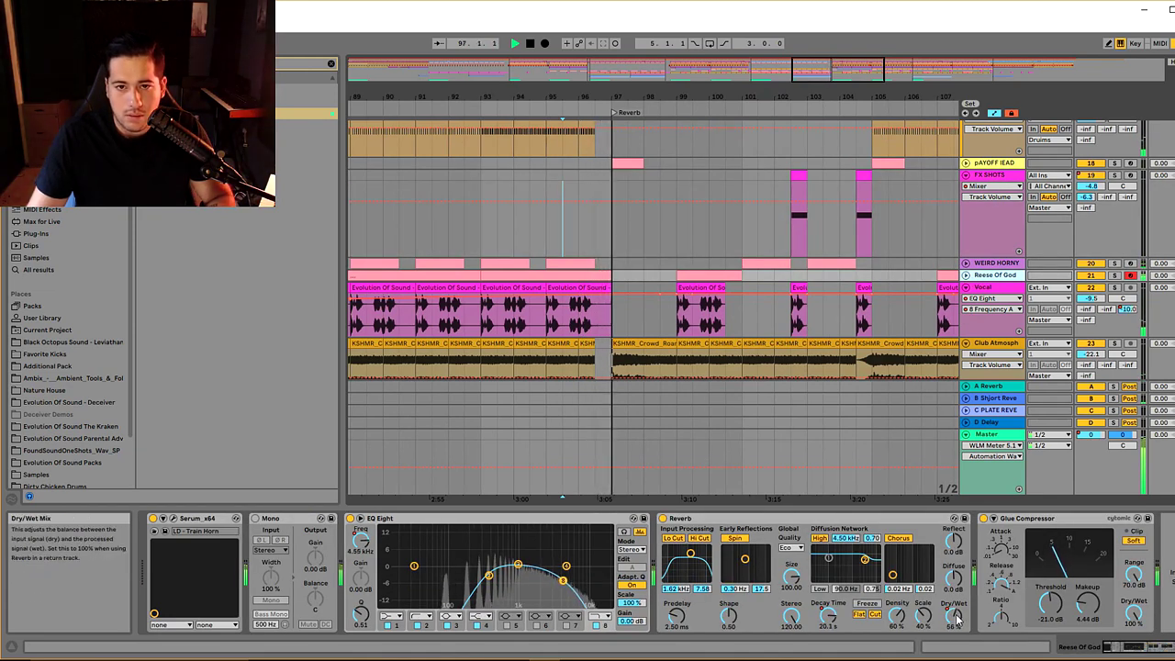
click(966, 274)
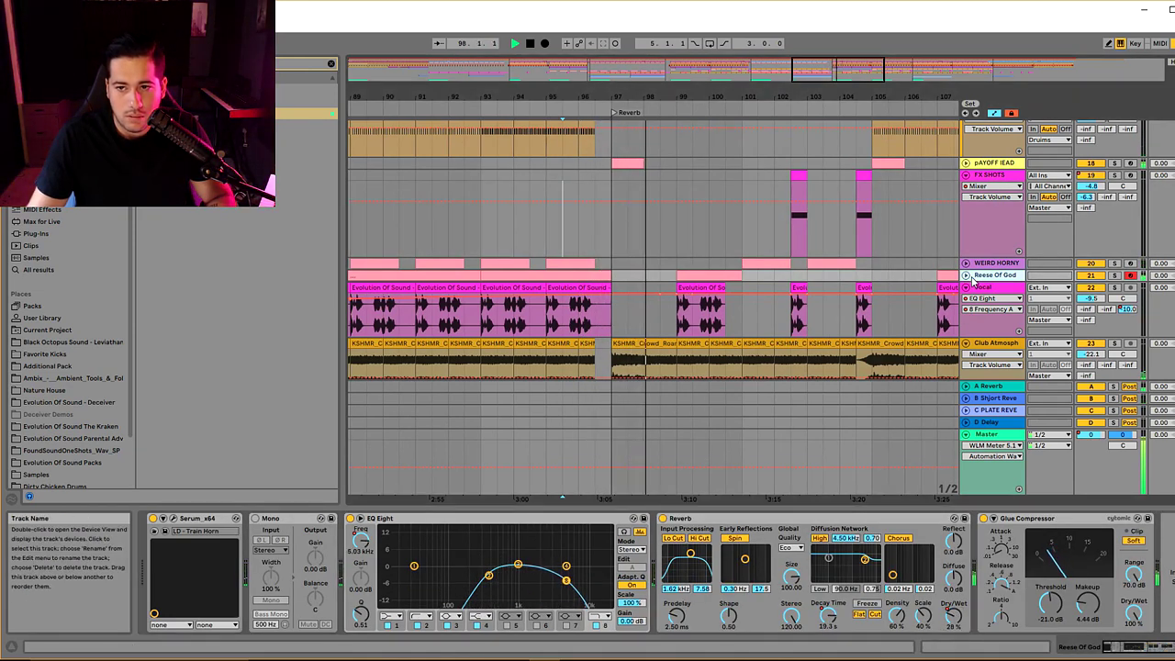
key(space)
drag(612, 308, 614, 318)
key(space)
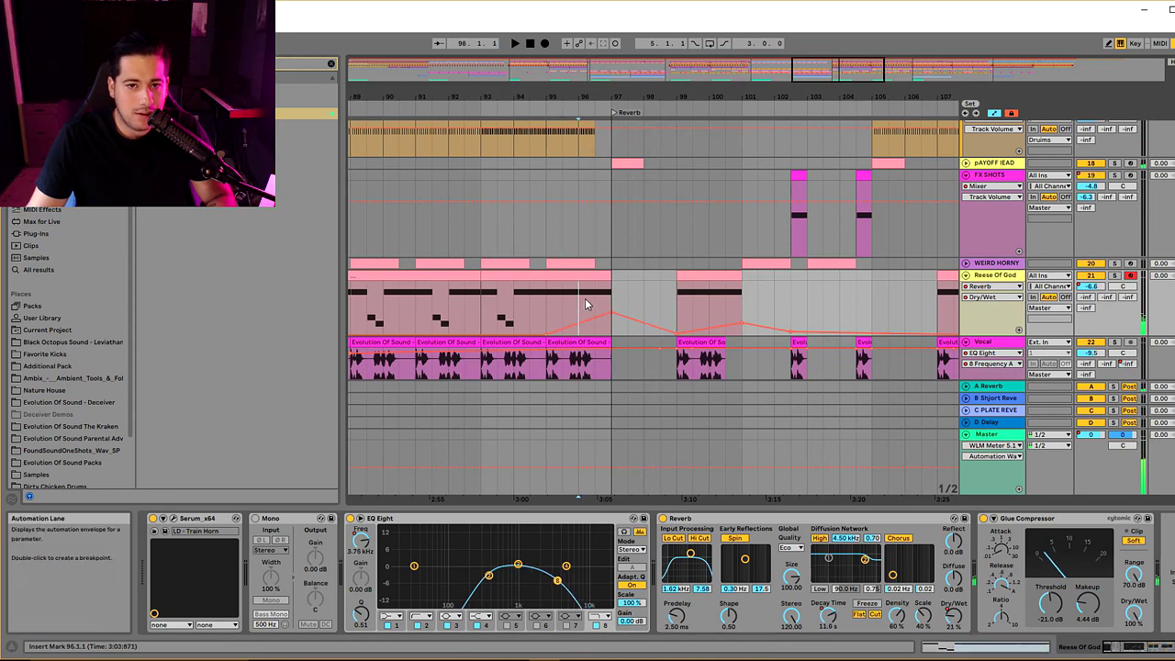
drag(610, 315, 613, 323)
- Stop playback, hide the device view, and select the Reese Of God track from 93.1.1 to 97.1.1
scroll(785, 467, down, 2)
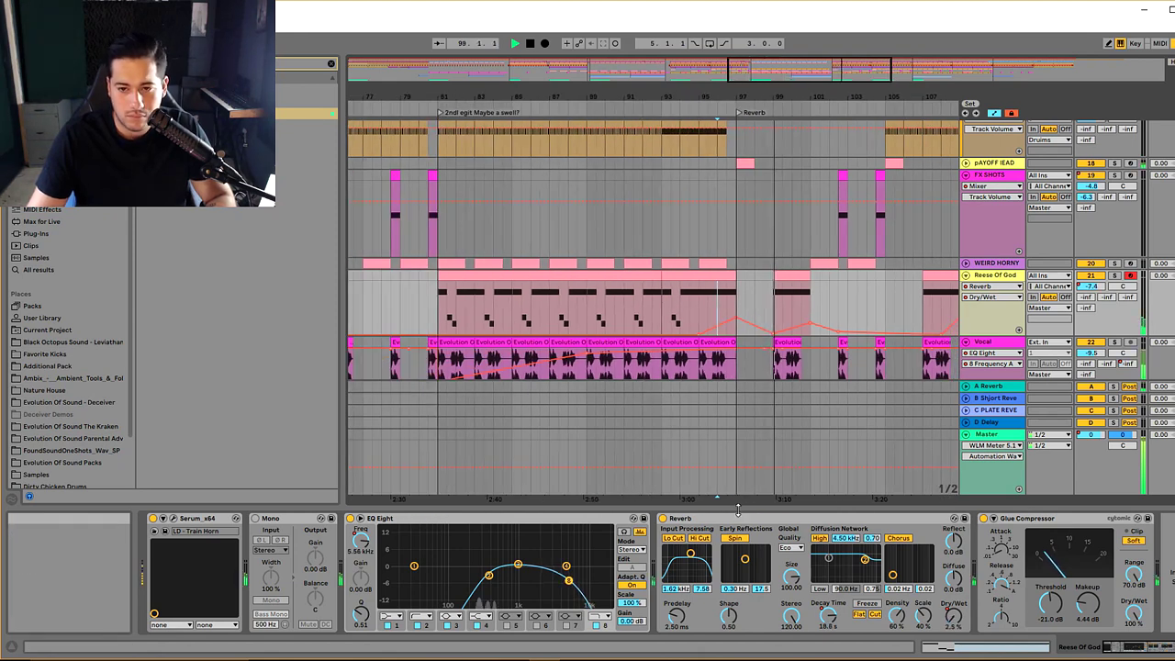
key(ctrl+alt+l)
key(space)
click(708, 373)
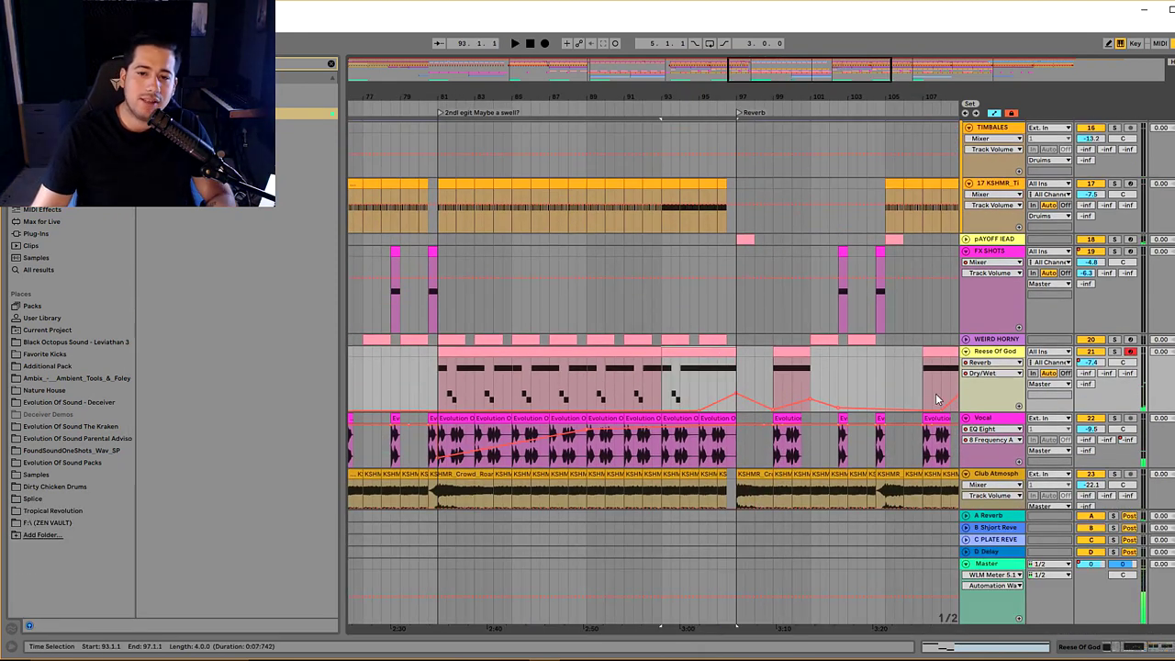
- Open the Master track's WLM Meter and play from 96.1.1 to check the loudness
click(1003, 560)
key(ctrl+alt+l)
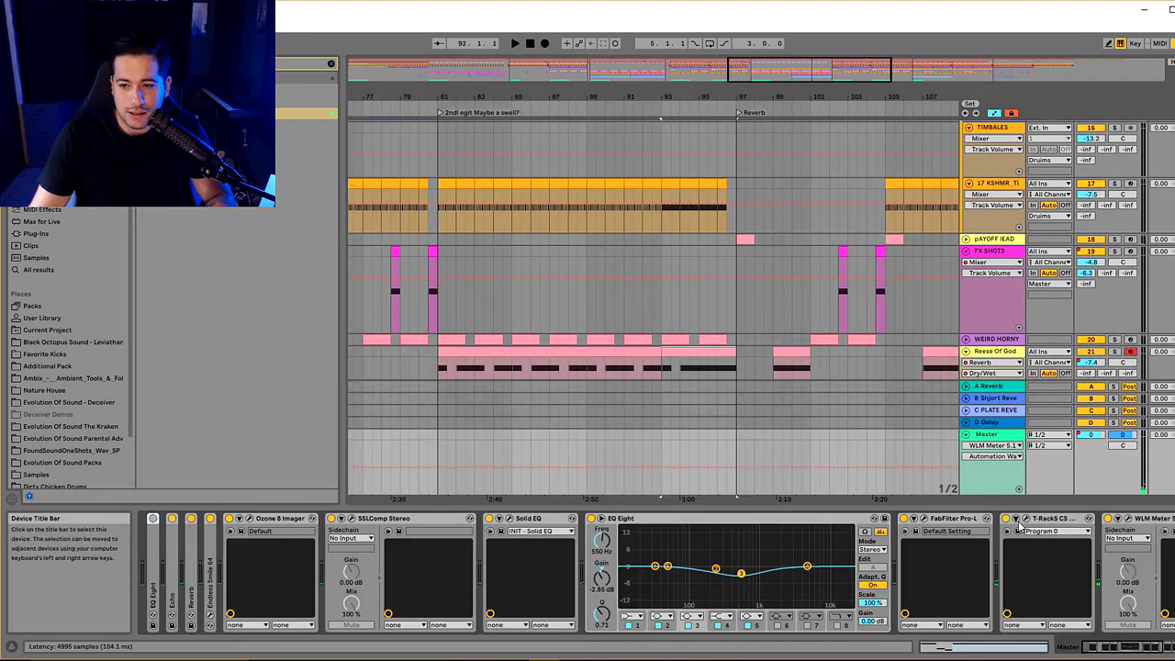
click(1131, 522)
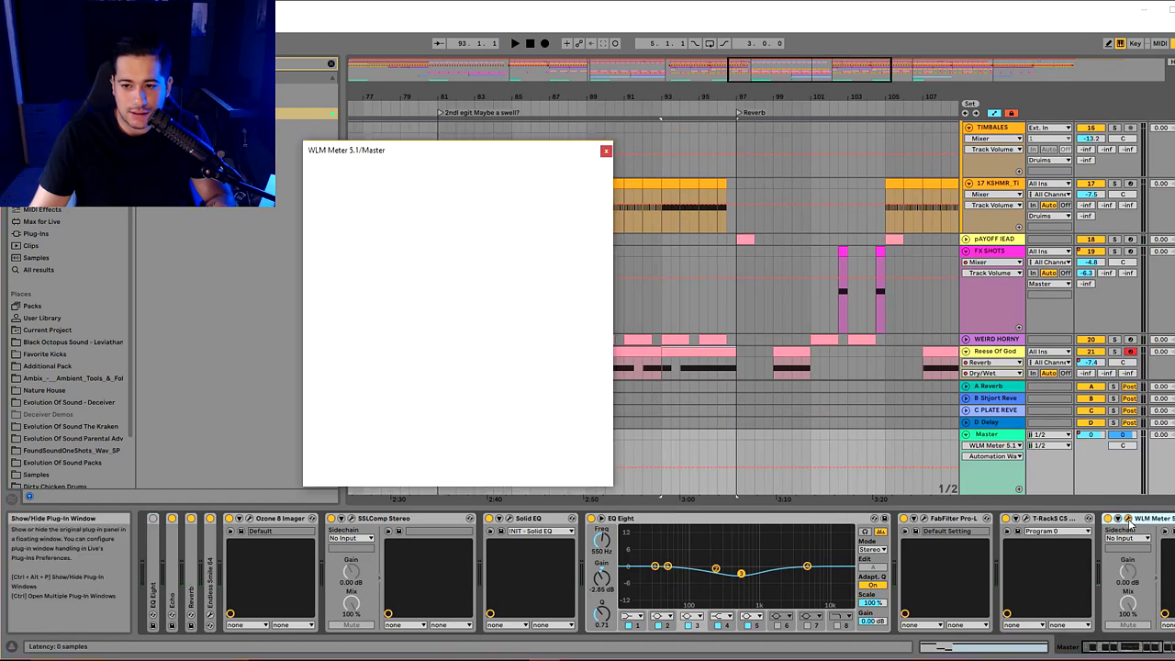
click(717, 323)
key(space)
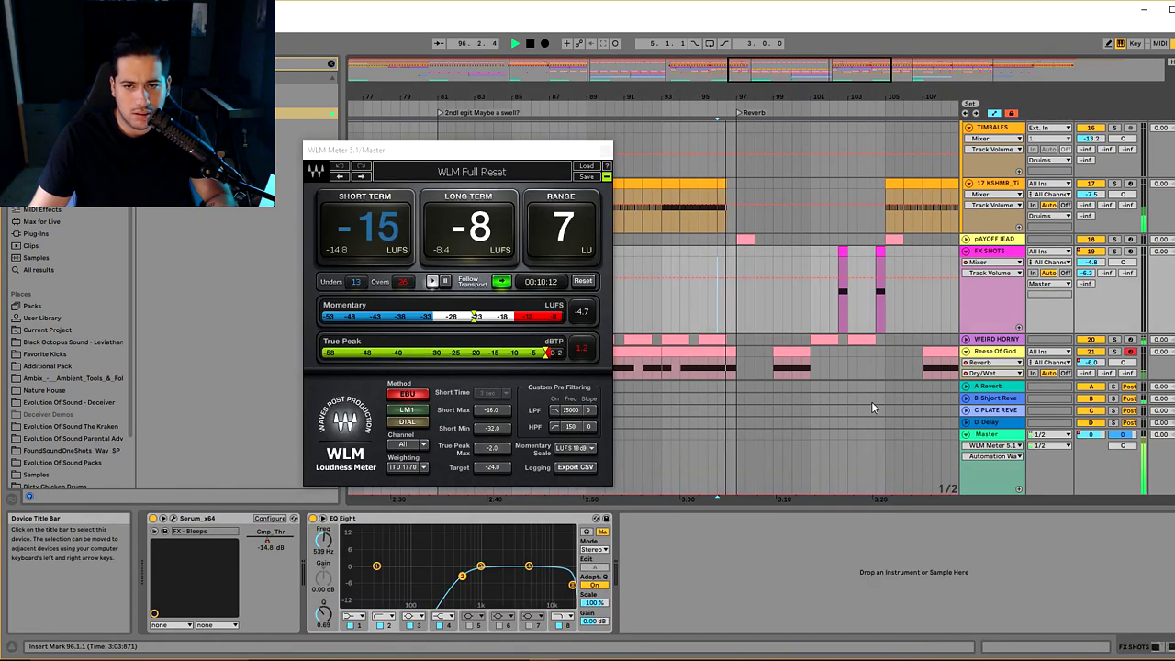
- Raise the input of the Master track's T-RackS Stealth Limiter to 5.6 dB and close the plug-in window
click(997, 463)
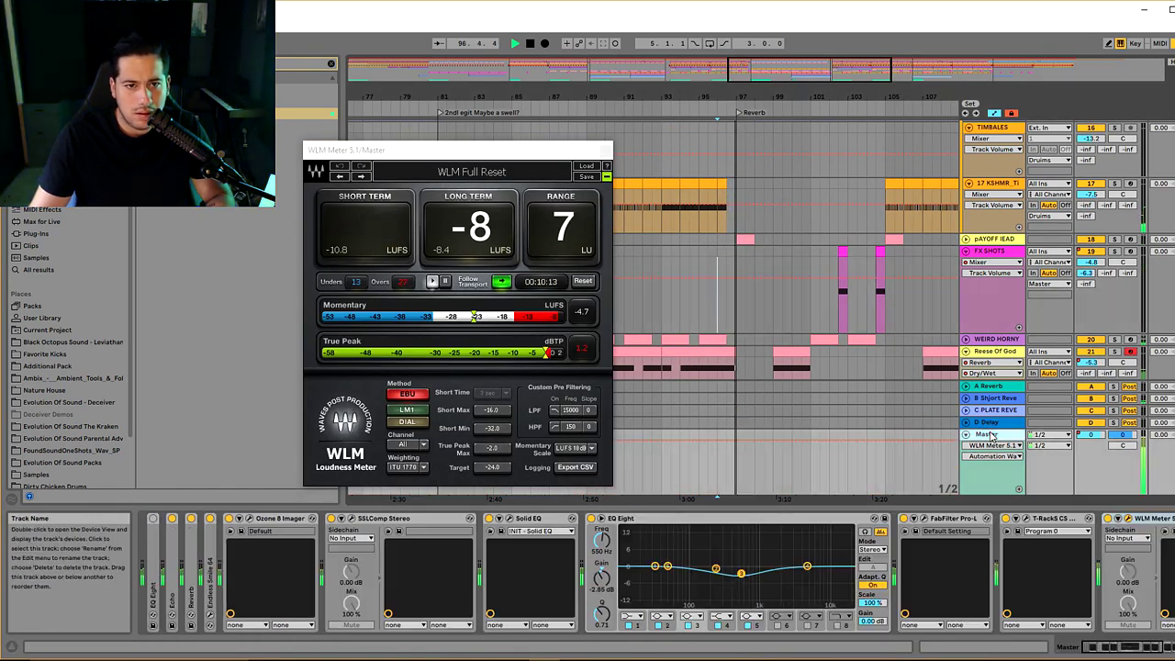
click(1026, 520)
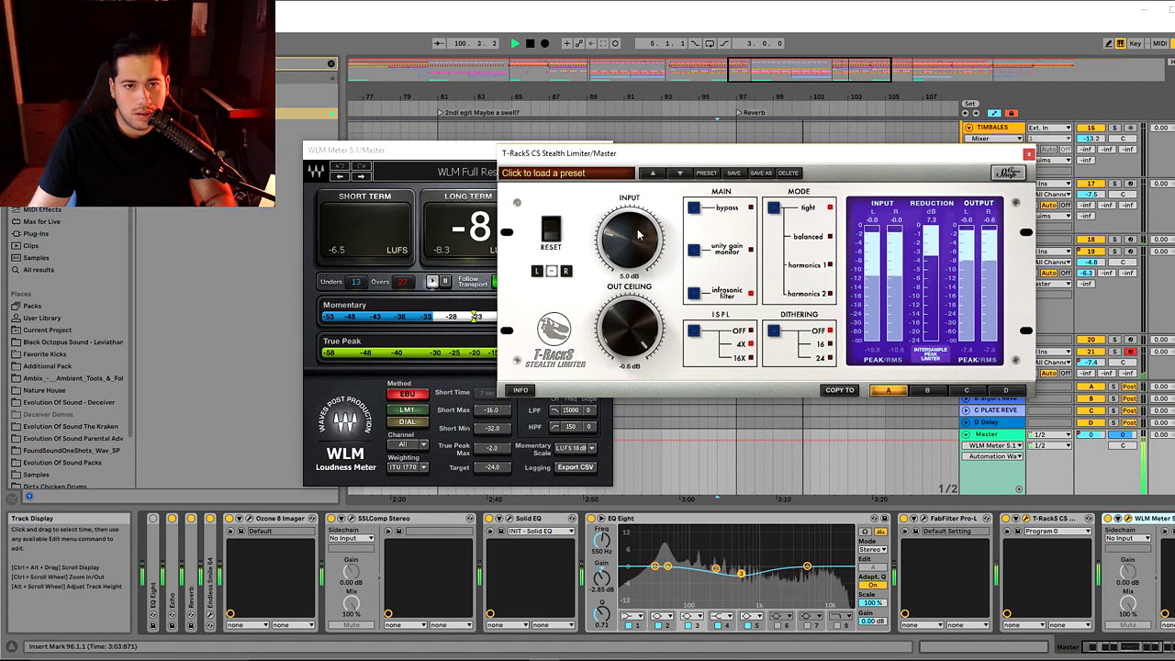
drag(639, 237, 642, 224)
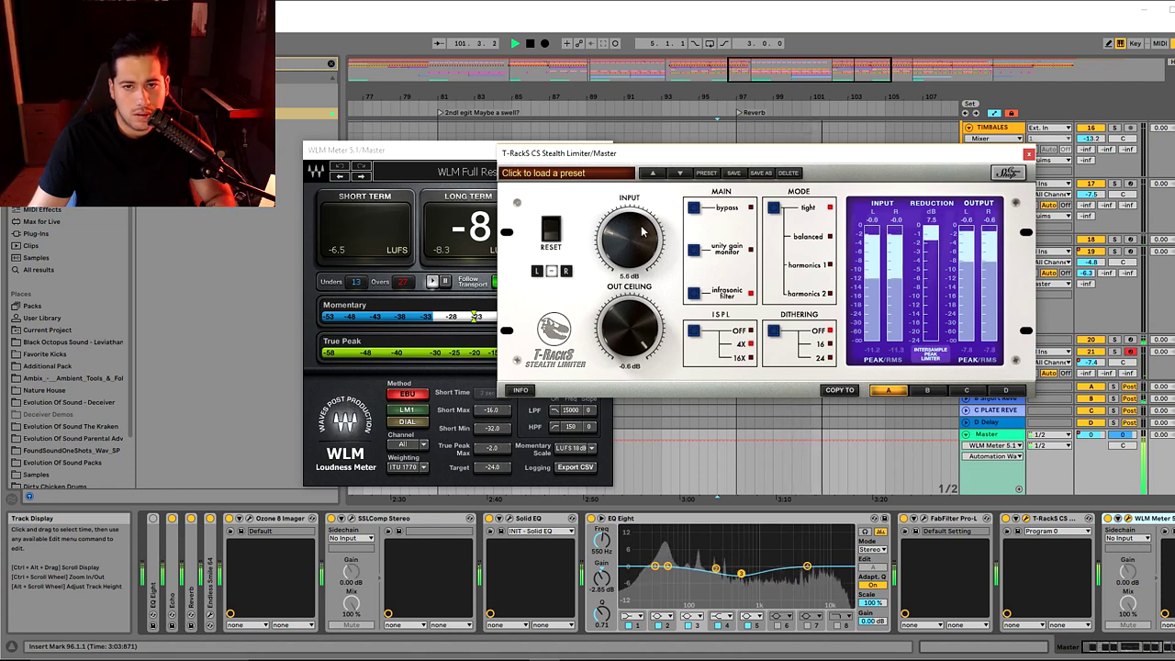
click(1029, 153)
- Lower the Club Atmosphere track's volume to -24.4 dB and its EQ Eight high cut to 3.67 kHz during playback from 96.1.1
scroll(863, 258, down, 2)
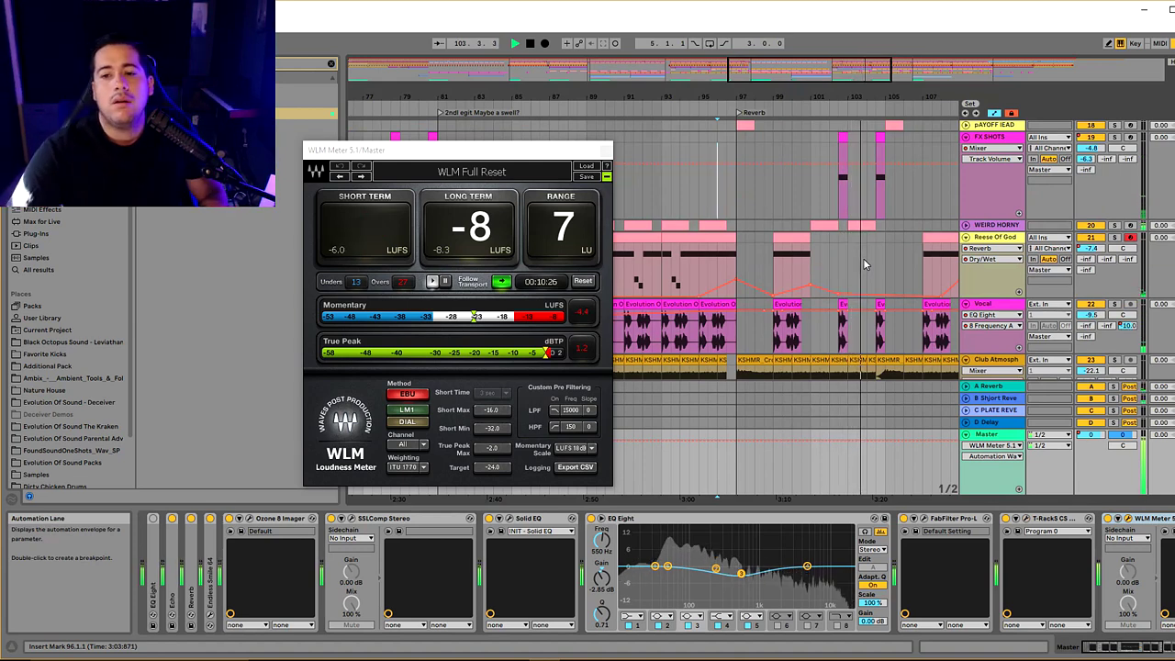
scroll(863, 258, down, 2)
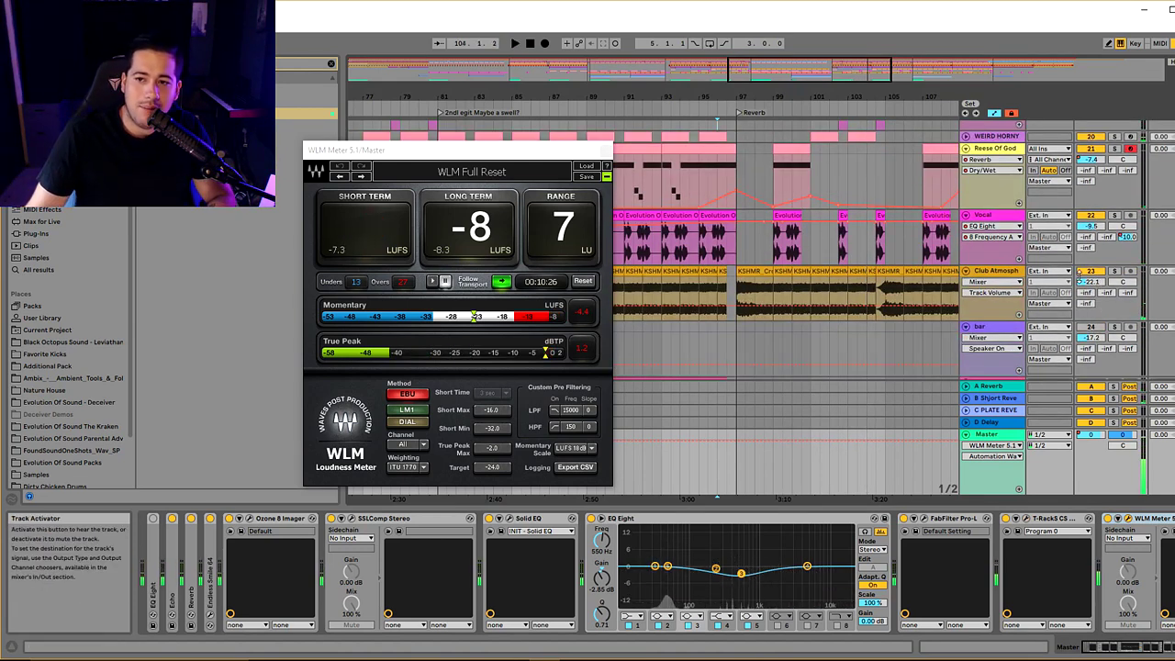
click(995, 272)
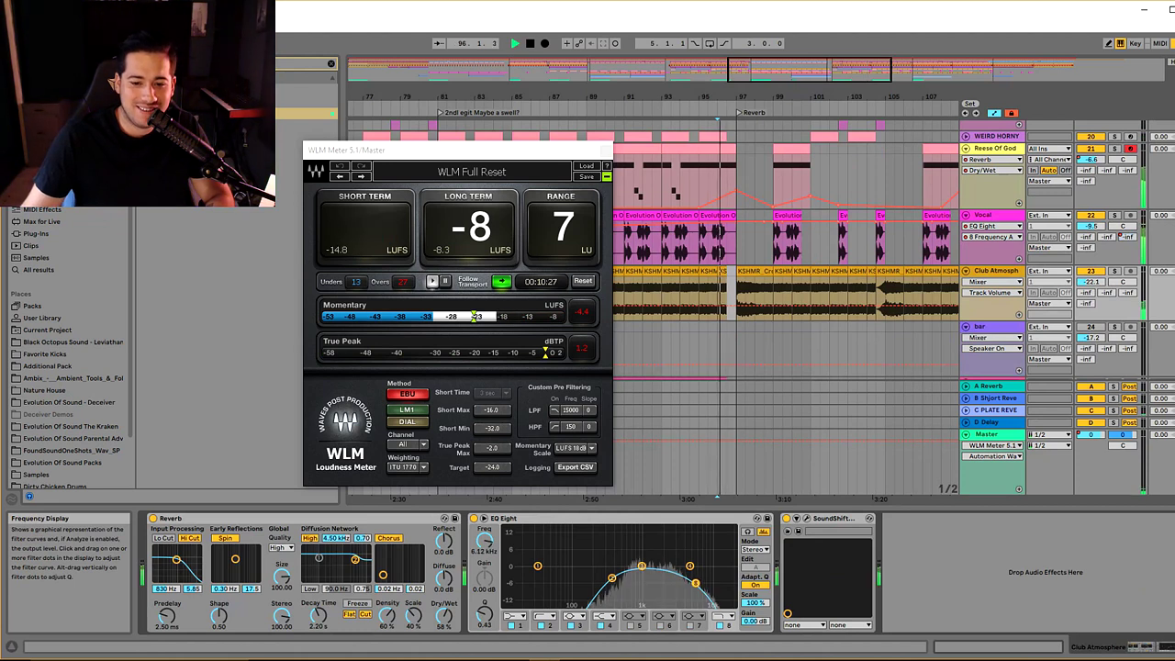
scroll(1102, 286, down, 2)
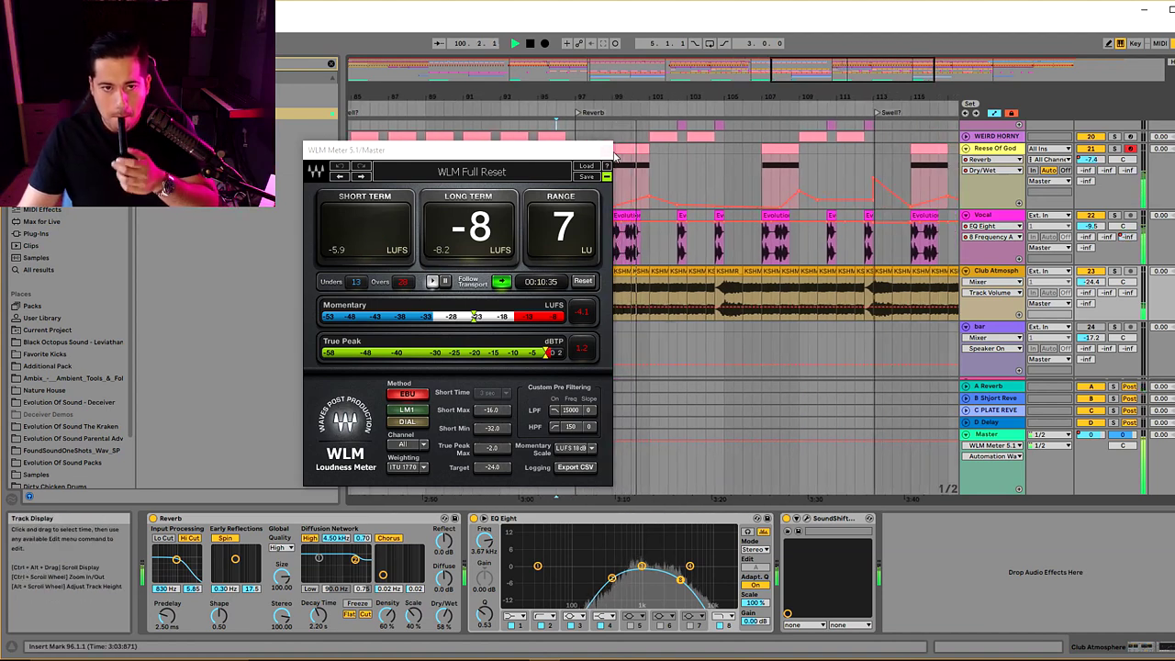
- Examine the Master track's spectrum in SPAN during playback, and hide the plug-in windows
click(993, 458)
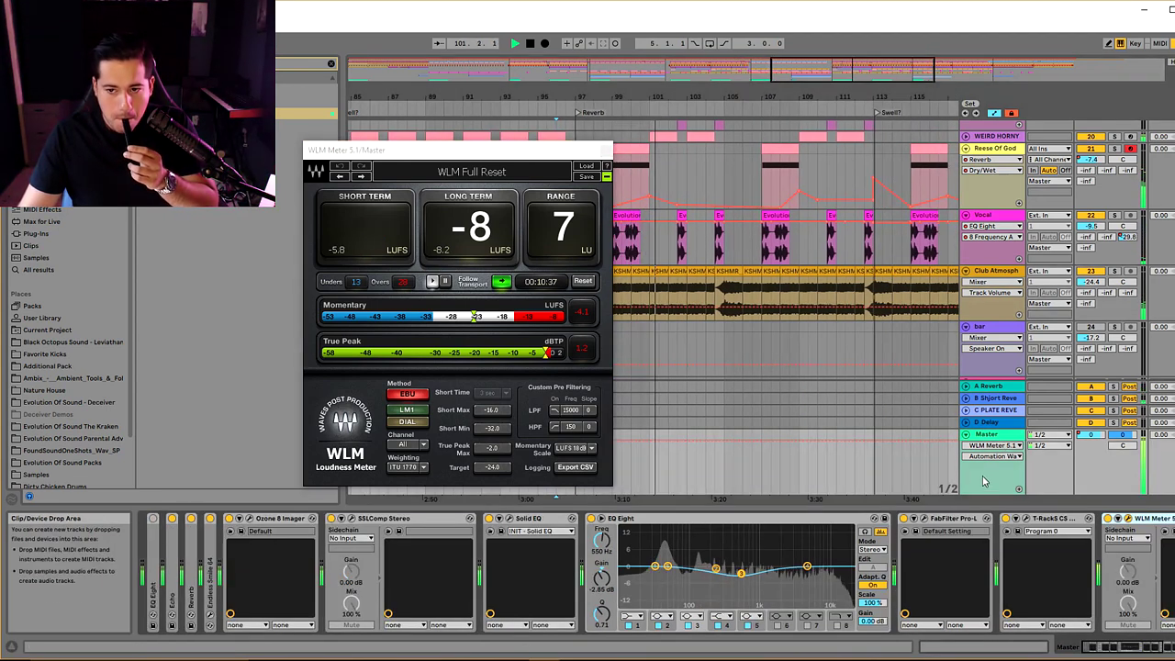
scroll(1016, 525, right, 5)
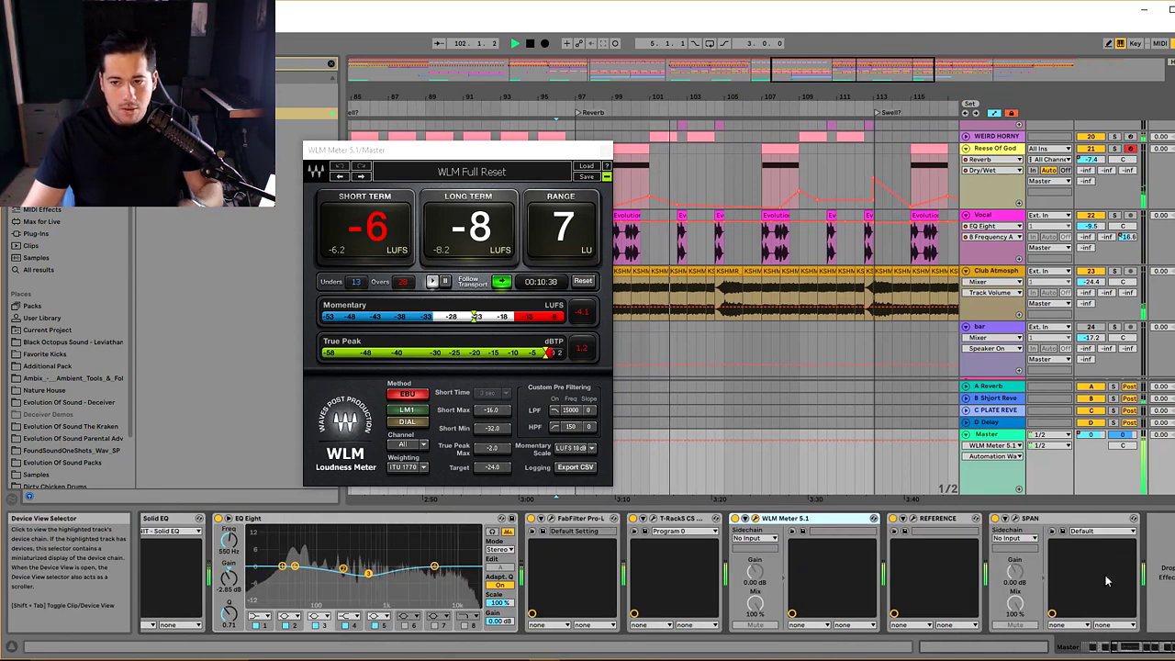
click(1015, 519)
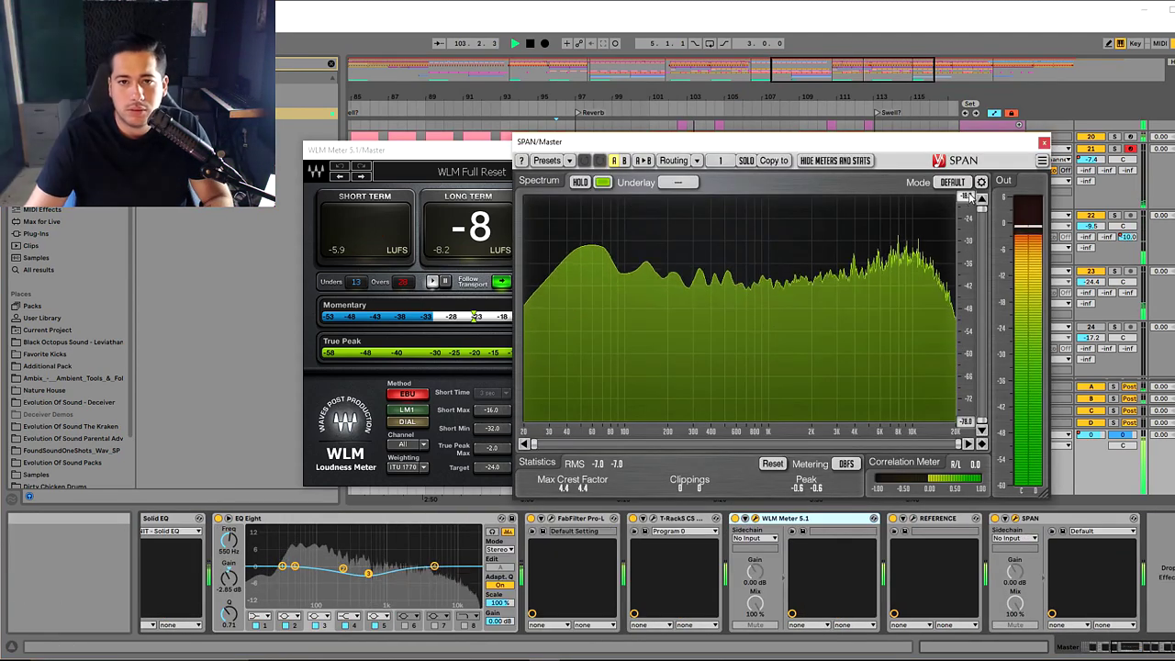
key(ctrl+alt+p)
- Show the session mixer, move the D Parallel Drums return's Vertigo VSC-2 window aside, and restart playback with that return soloed
scroll(892, 310, up, 5)
key(Tab)
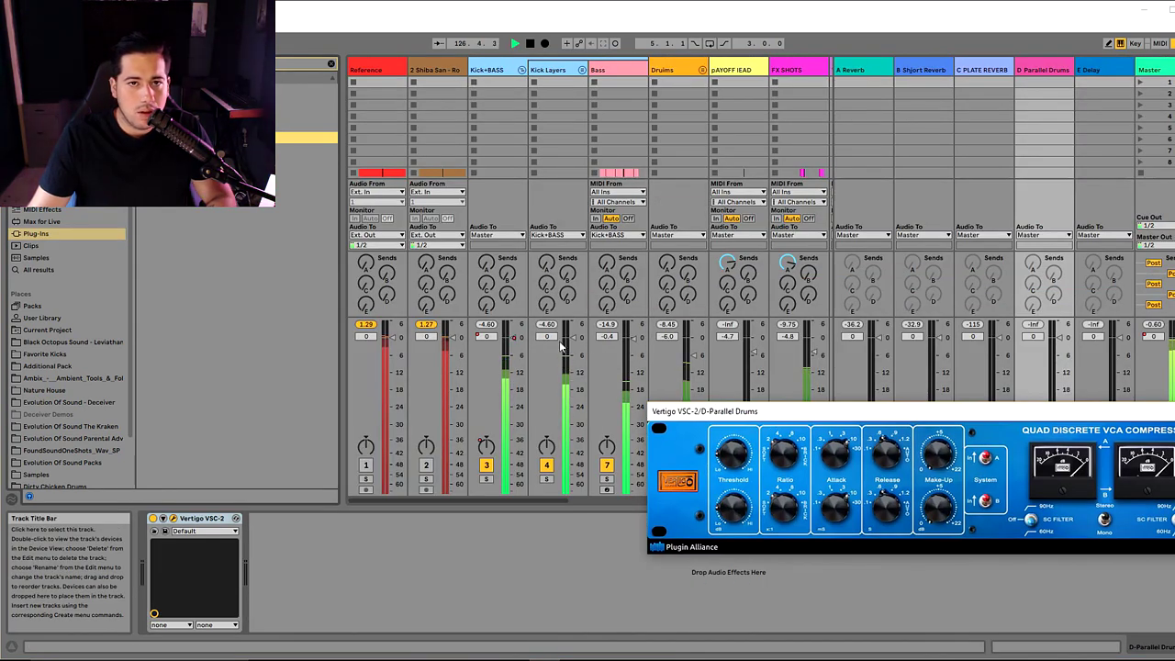
key(space)
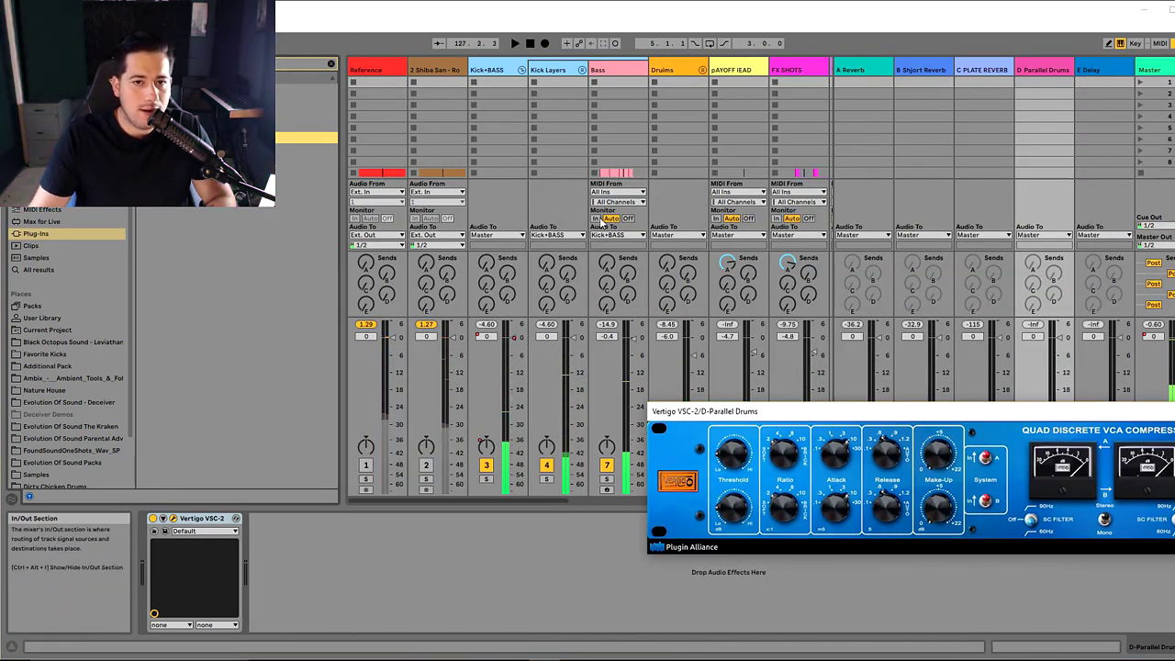
drag(982, 410, 957, 566)
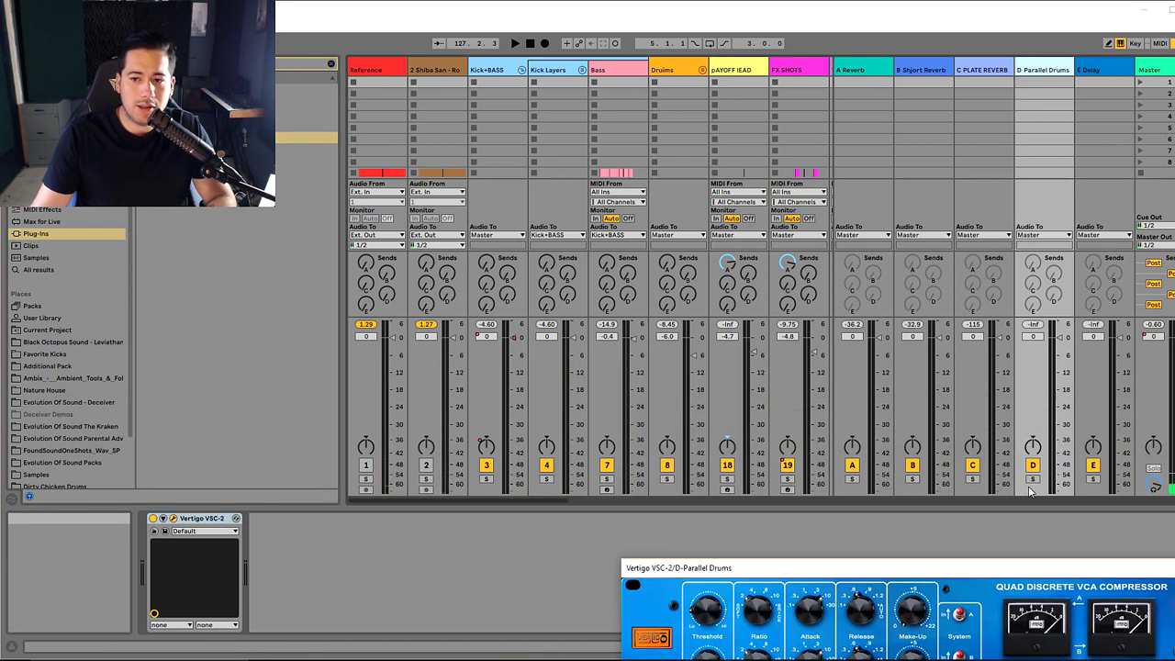
key(space)
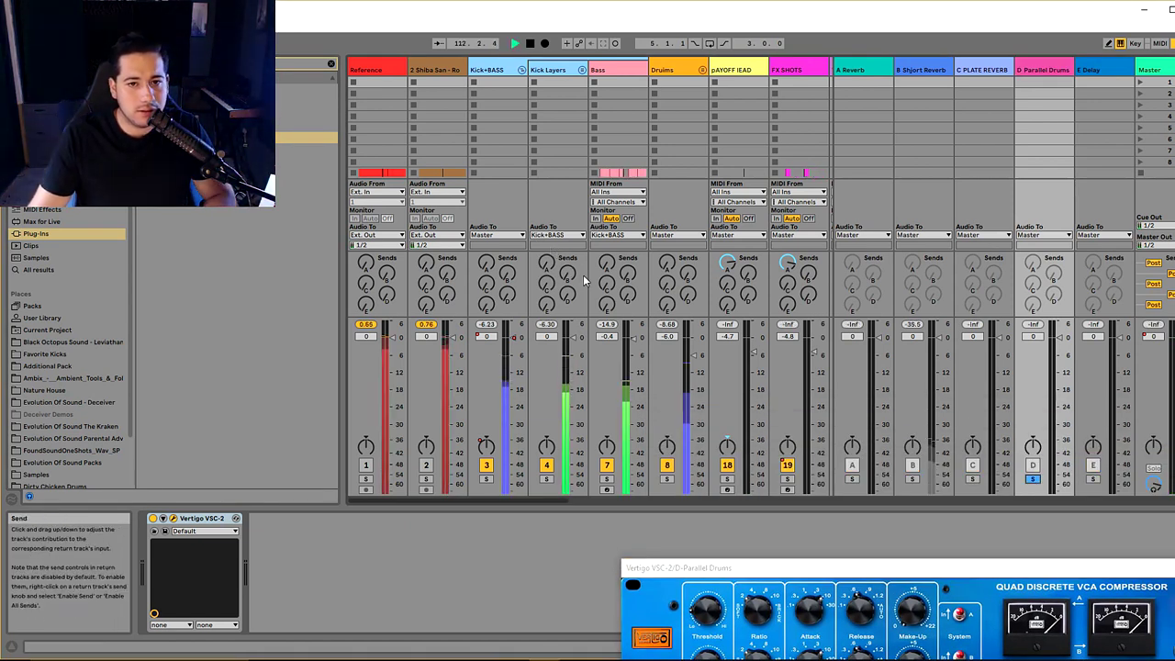
- Solo Kick+BASS and Kick Layers instead of the return, and raise the Kick Layers send to D Parallel Drums
click(486, 478)
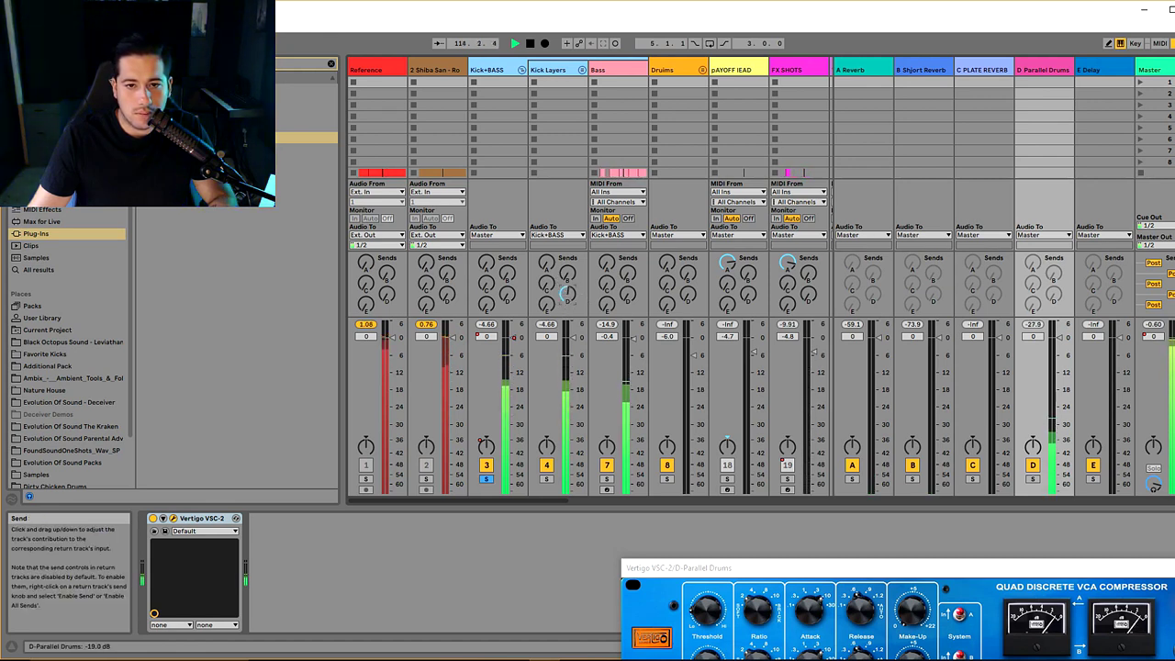
click(1034, 479)
click(546, 479)
ctrl+click(486, 479)
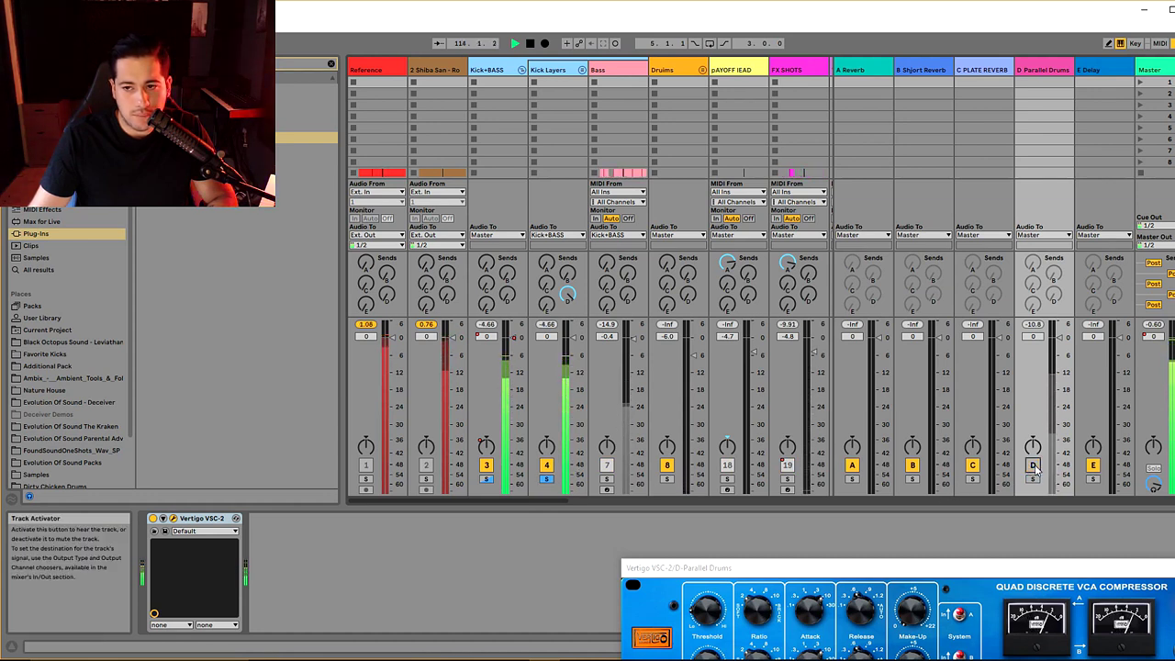
- Adjust the D Parallel Drums return's Vertigo VSC-2 against the soloed kick, and move its window back out of the way
click(915, 592)
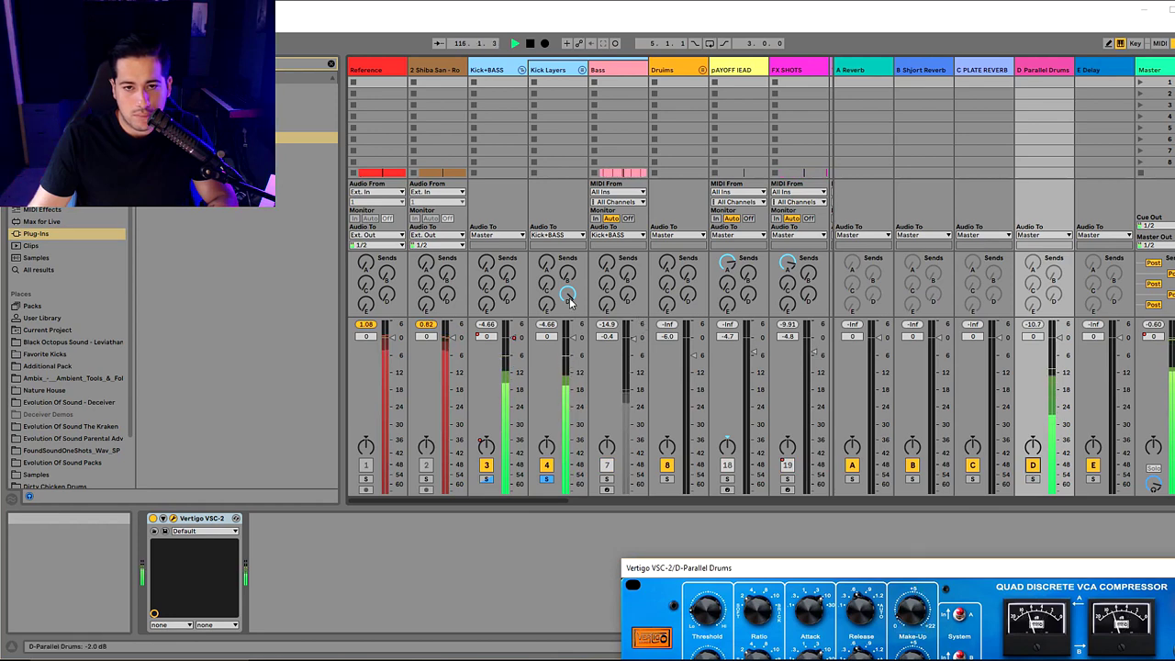
drag(735, 567, 621, 418)
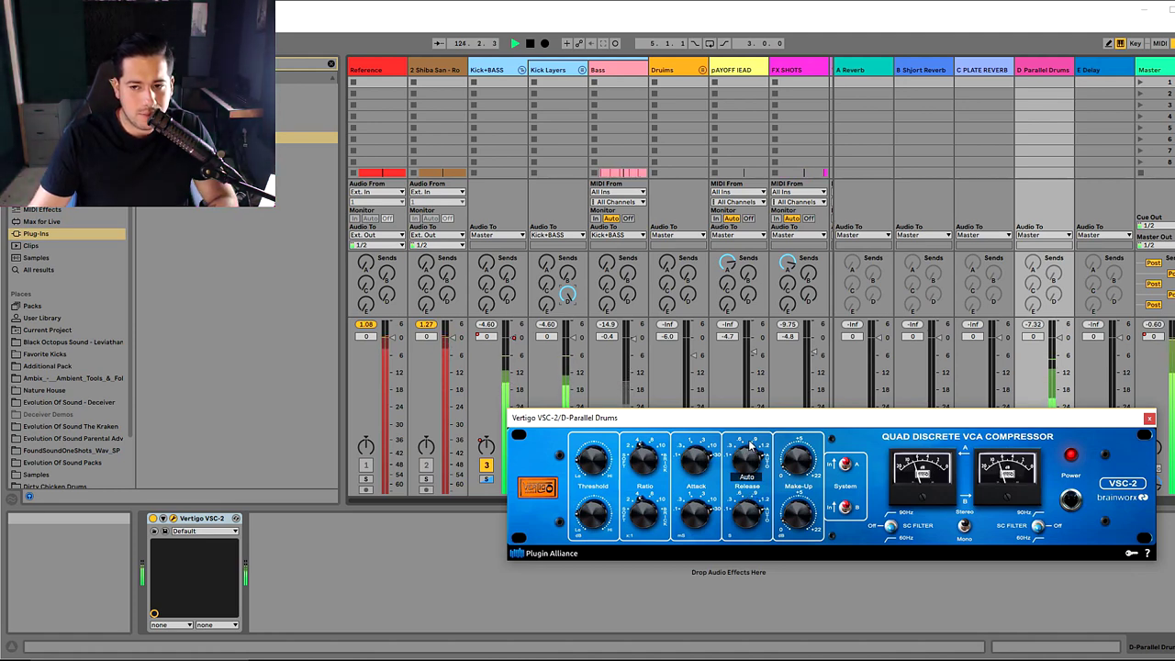
drag(686, 423, 774, 589)
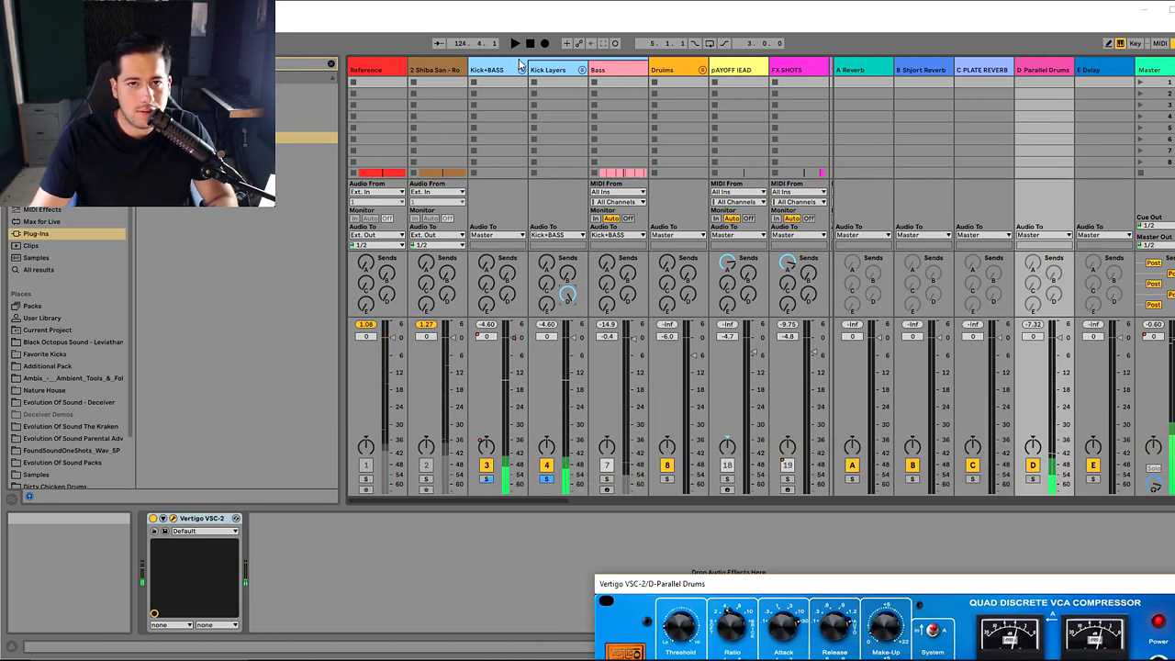
- Fold the Kick+BASS group, set the Drums group's send to D Parallel Drums to 0.0 dB, and solo Drums during playback
click(521, 69)
click(560, 70)
key(space)
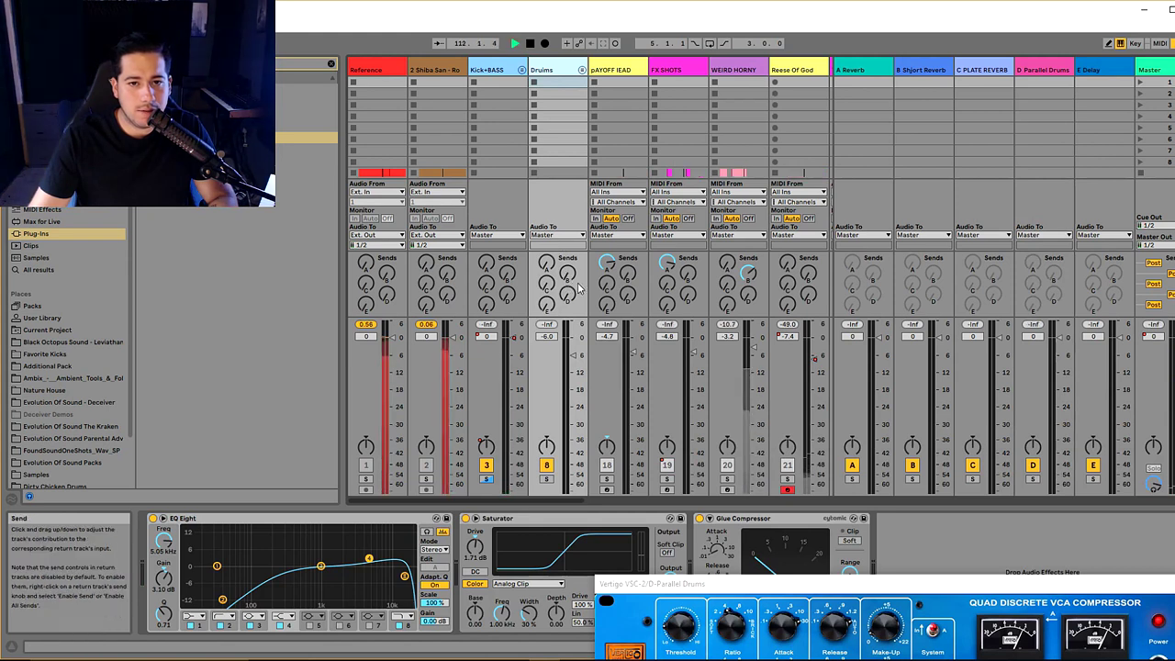
drag(567, 300, 568, 229)
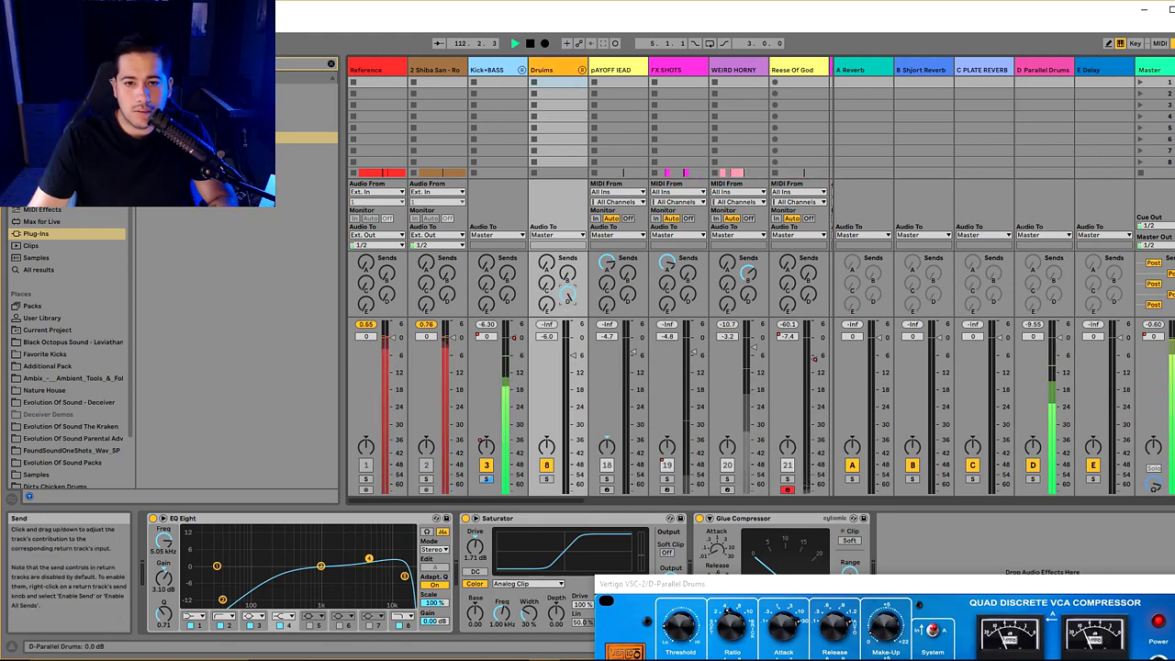
click(546, 479)
- Check the Vertigo VSC-2 on the soloed drums, close it, and lower the D Parallel Drums volume to -2.4 dB
drag(690, 584, 452, 419)
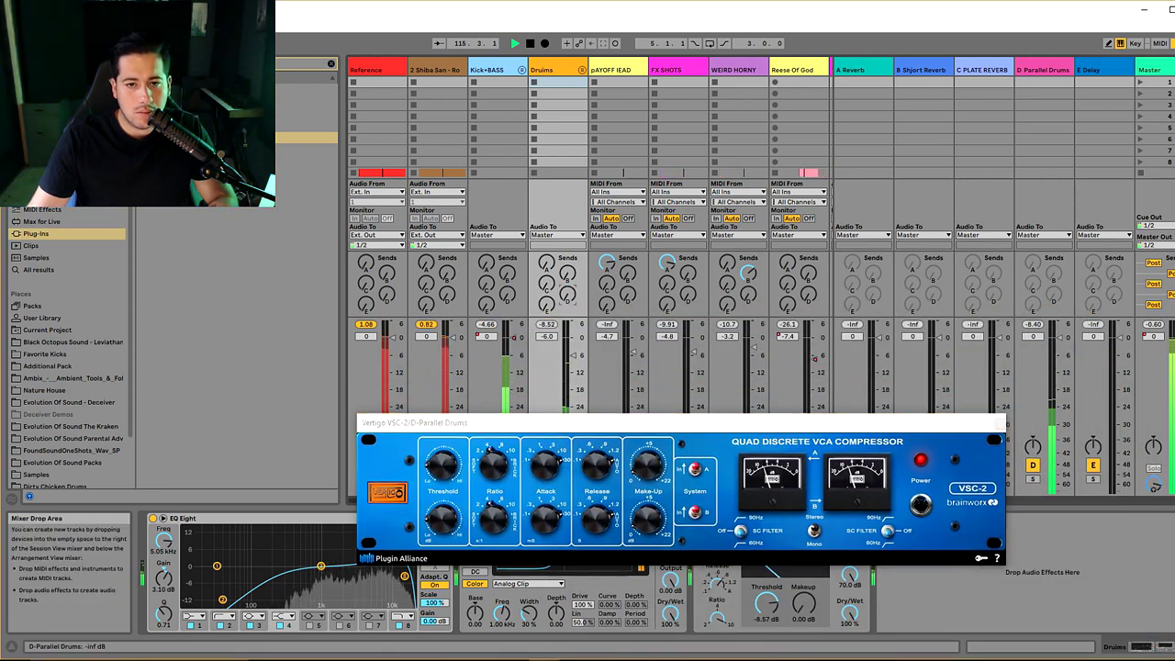
drag(670, 423, 628, 404)
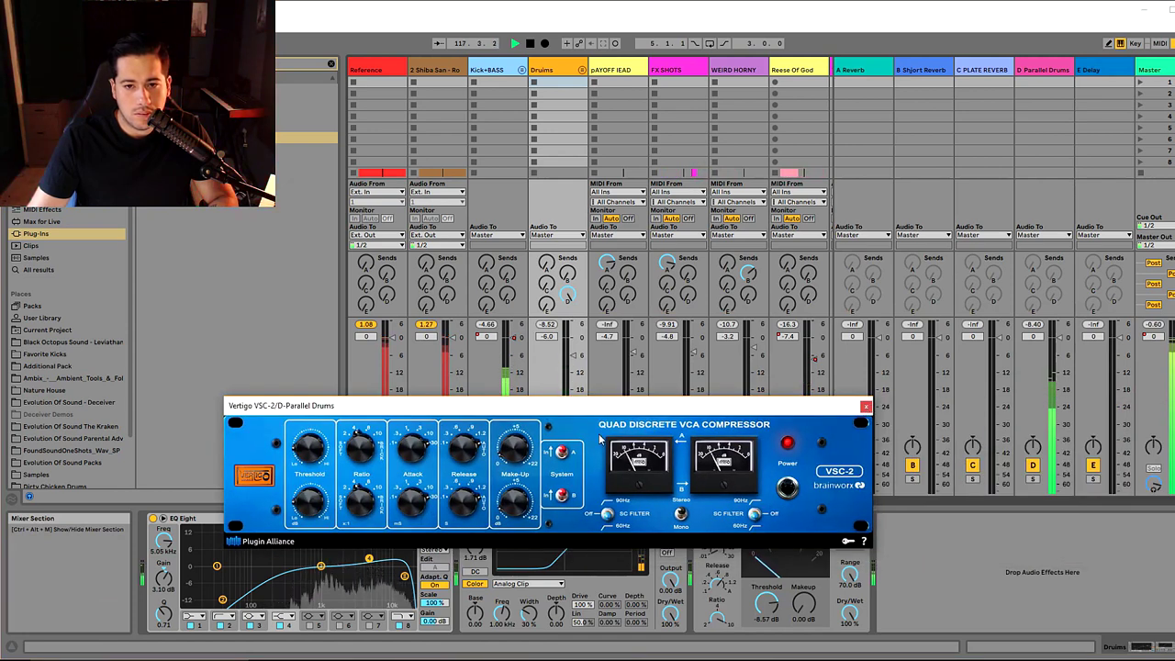
click(865, 406)
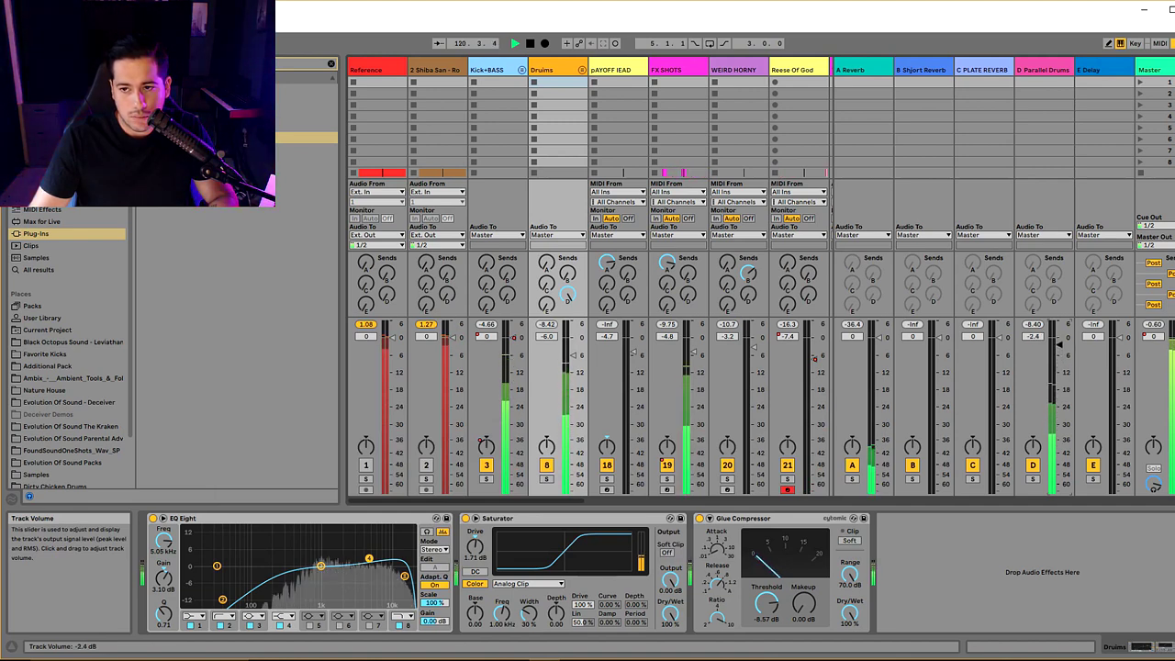
- Select the Master track, zoom the arrangement out, and play the opening section with the session mixer shown
key(Tab)
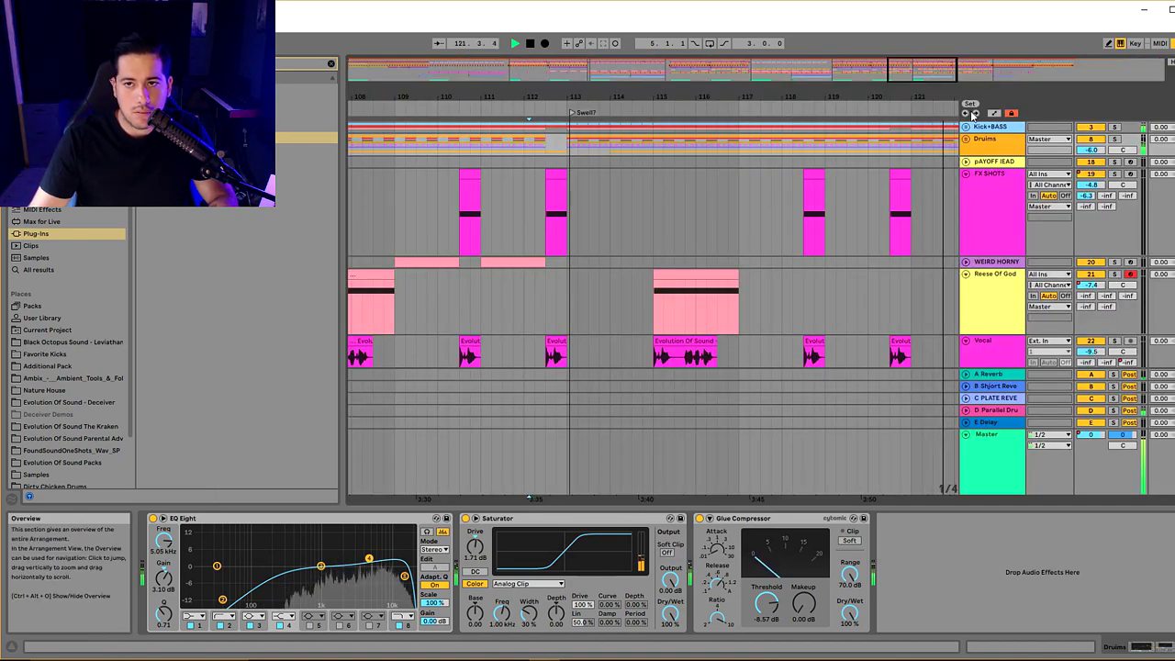
key(Tab)
click(1149, 69)
key(Tab)
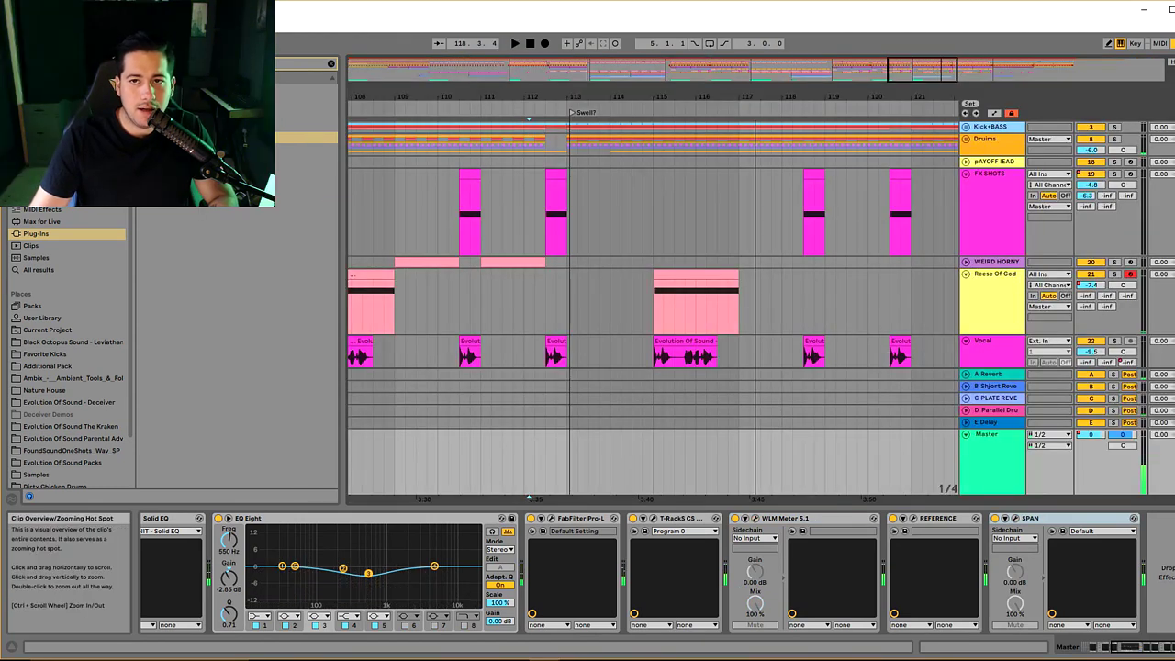
key(minus)
key(Tab)
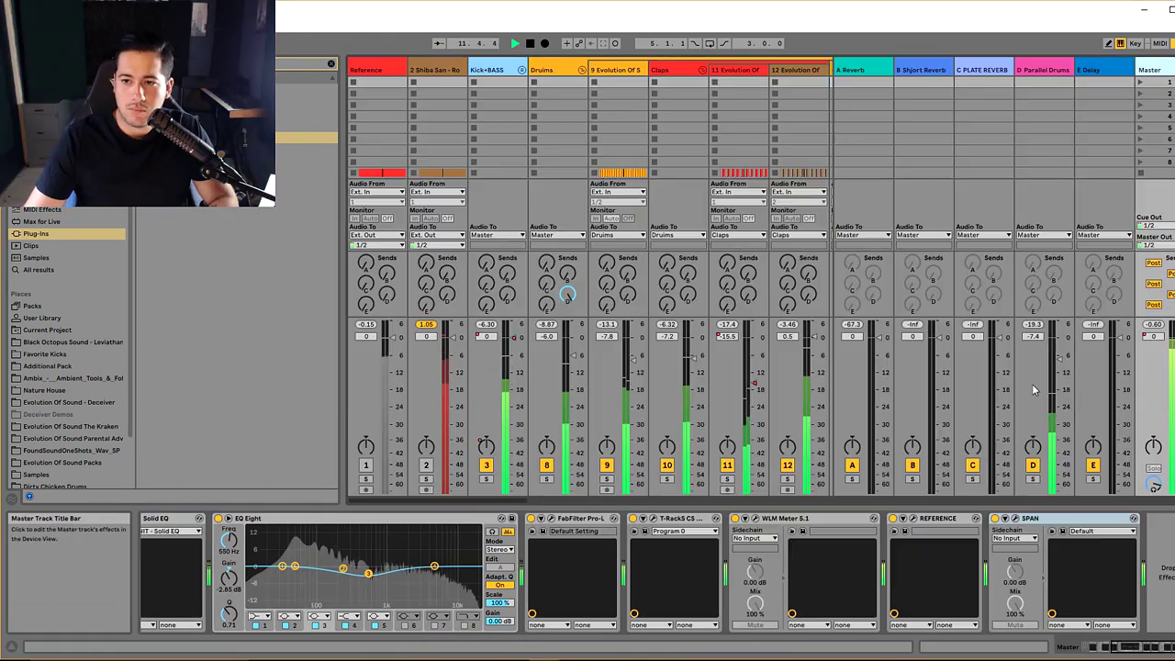
- Switch the D Parallel Drums return off and on to compare, and set its volume to -7.4 dB
click(1032, 466)
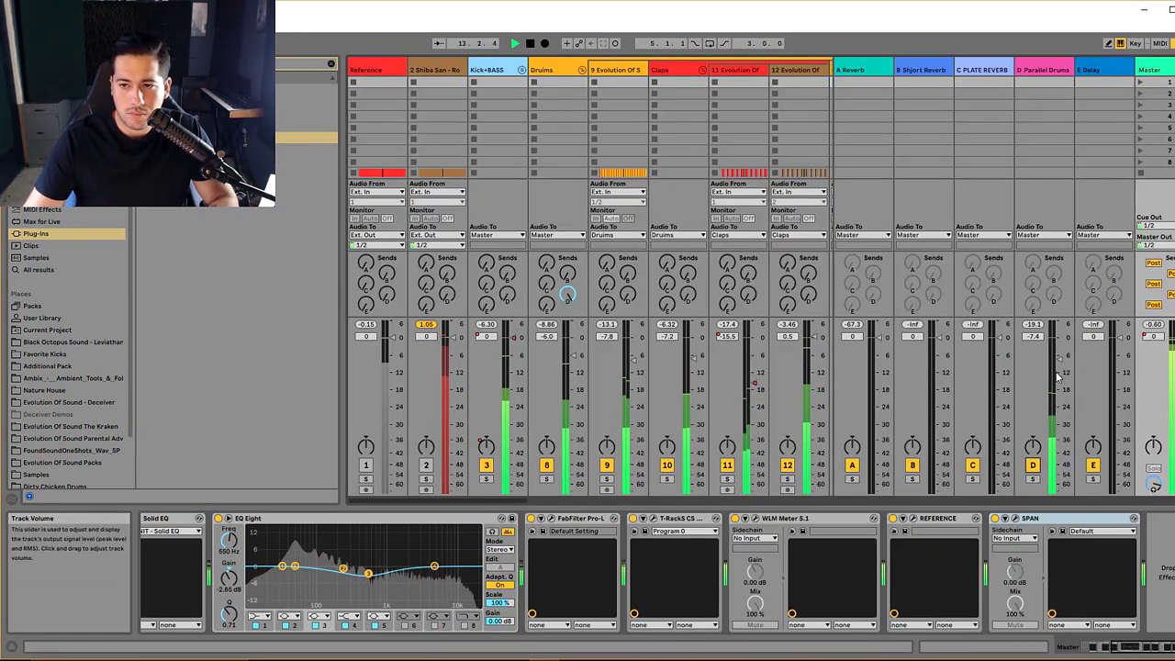
click(1033, 465)
drag(1058, 336, 1058, 350)
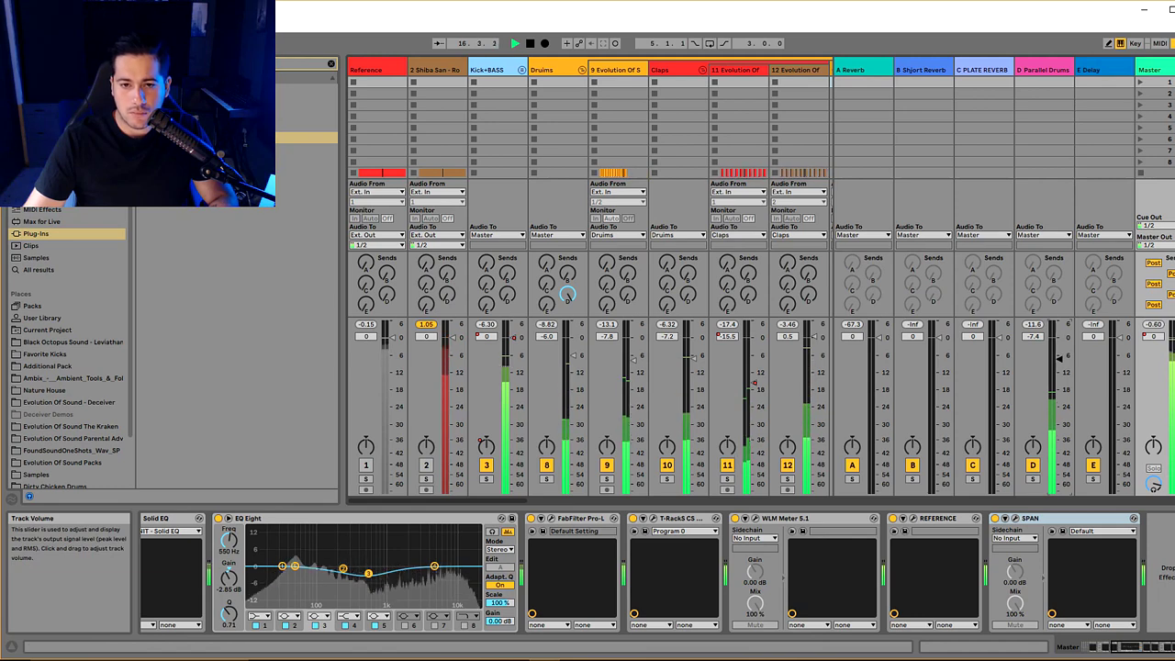
- Play the 1ST Drop BASS section with D Parallel Drums at -5.6 dB, and switch that return off to compare
key(Tab)
click(609, 241)
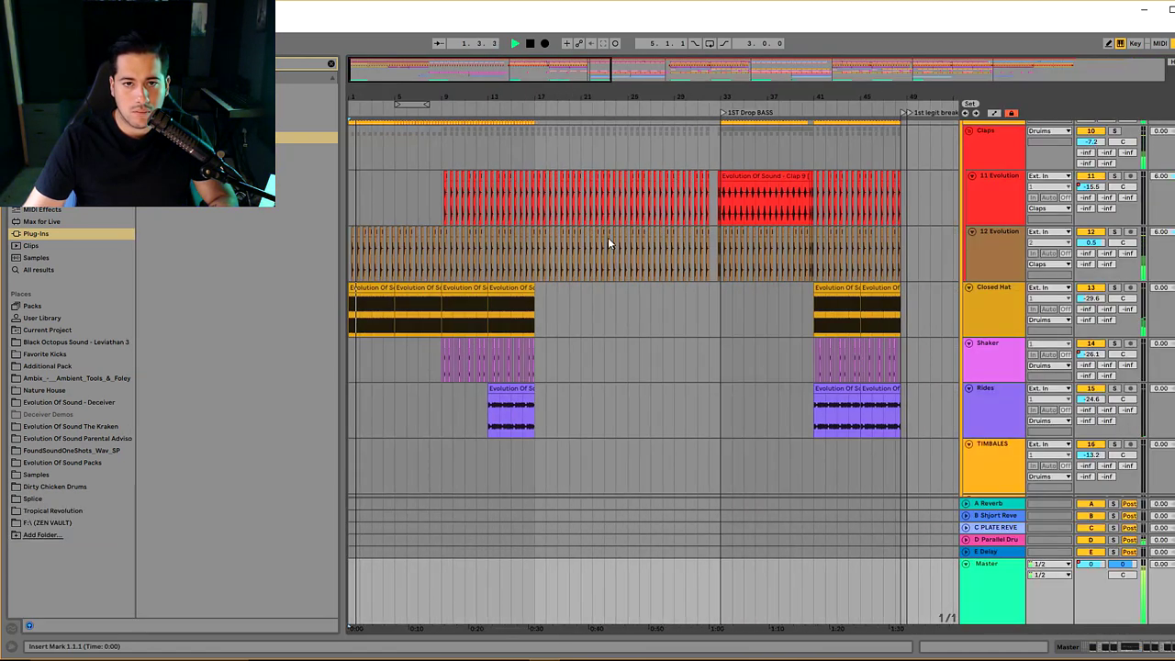
key(Tab)
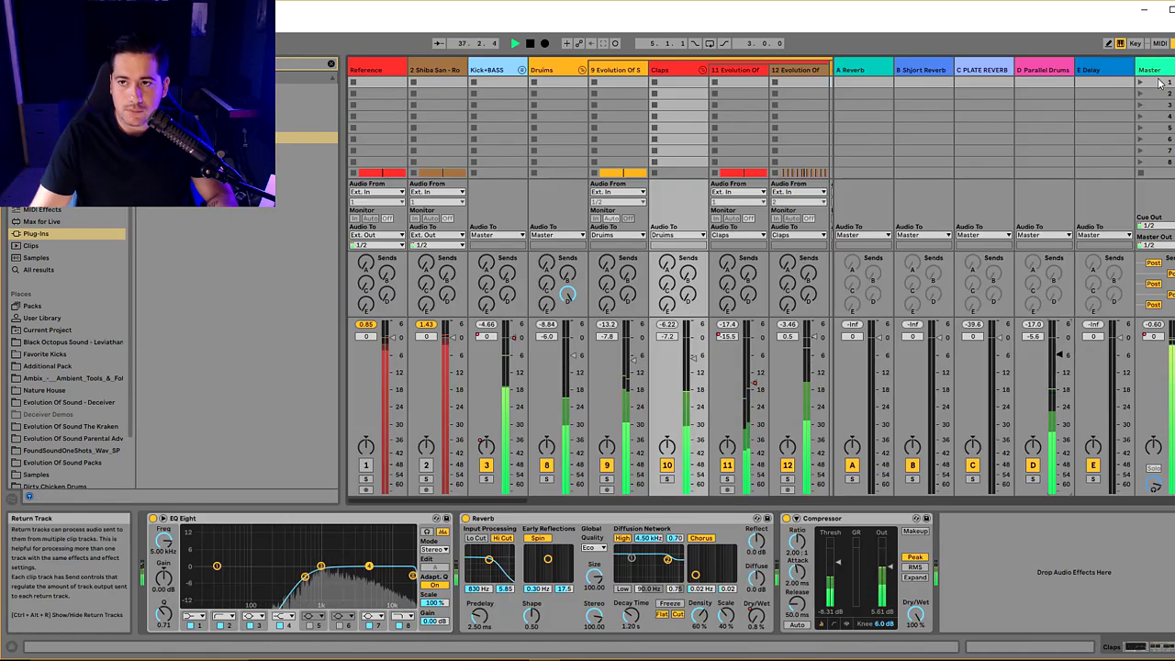
click(1042, 404)
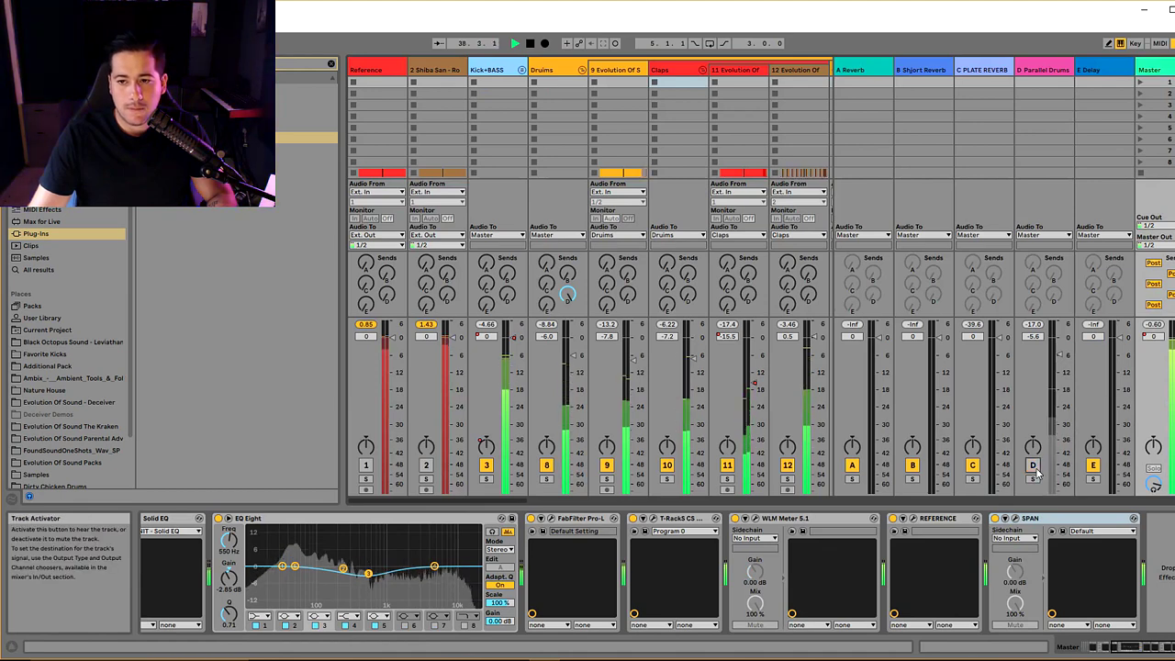
- Check the master's frequency spectrum in SPAN while the drop plays, and close the analyzer
click(1015, 517)
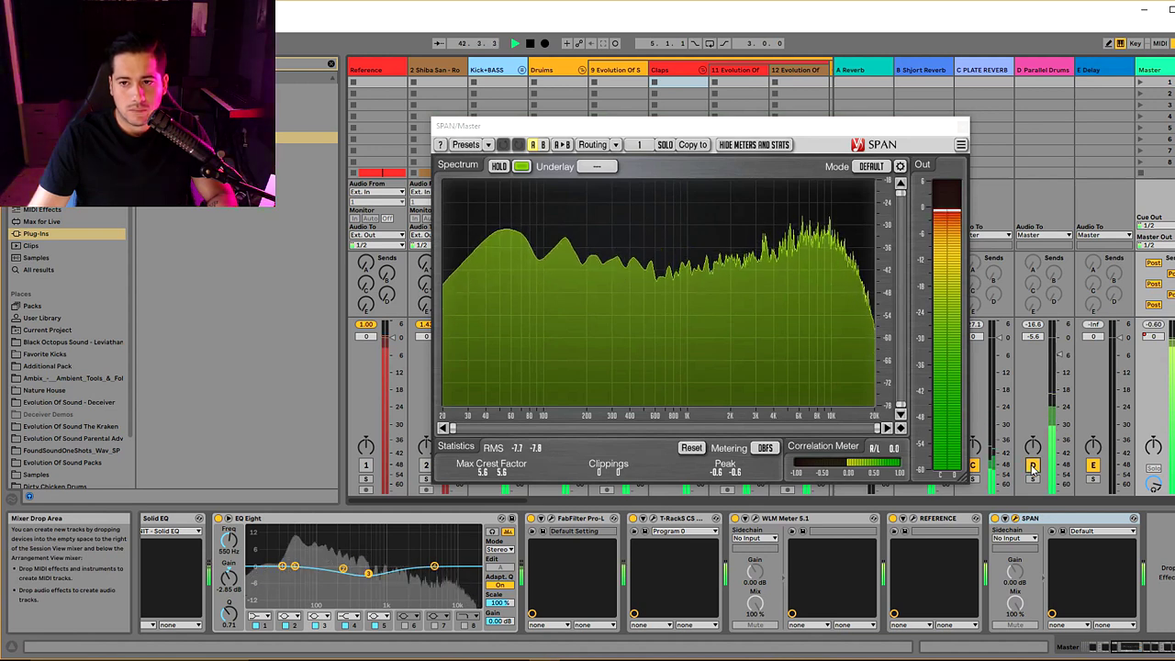
click(966, 150)
click(963, 126)
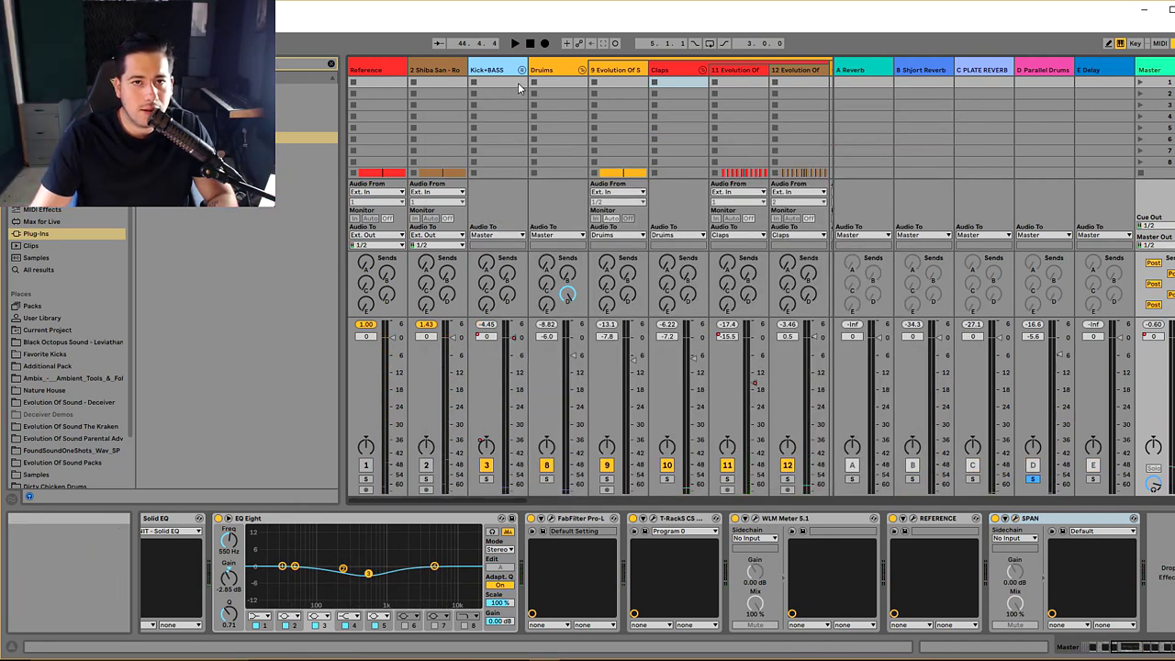
- Unfold the Kick+BASS group, restart playback, and toggle the solo on D Parallel Drums to audition it
click(522, 70)
key(space)
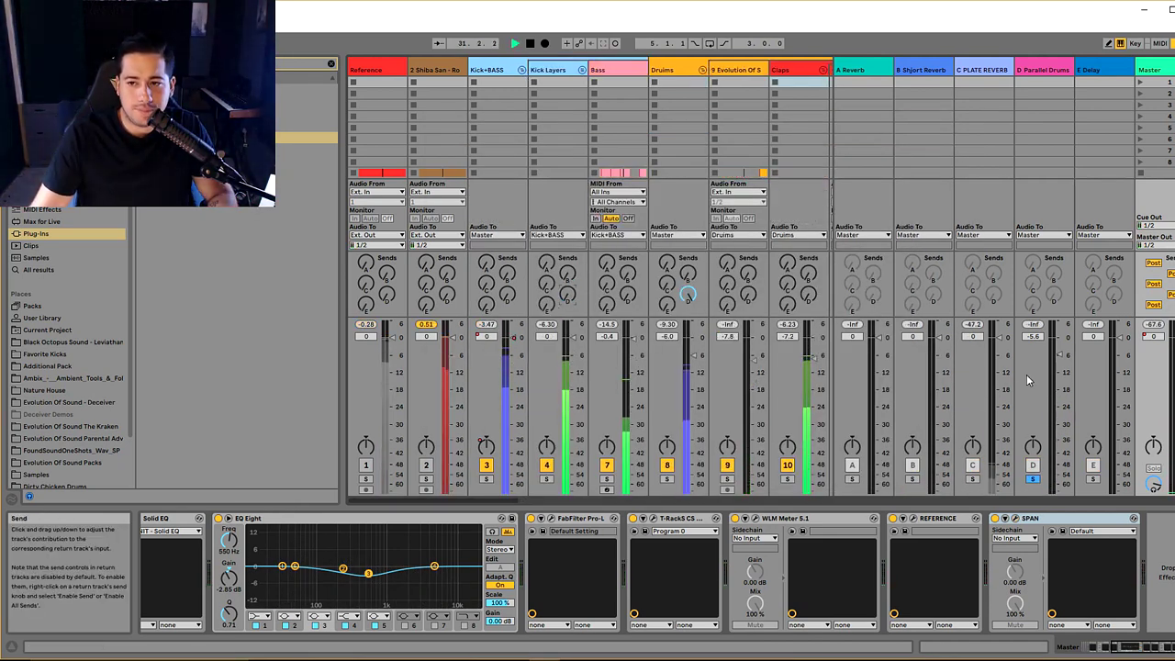
click(1032, 478)
click(1033, 478)
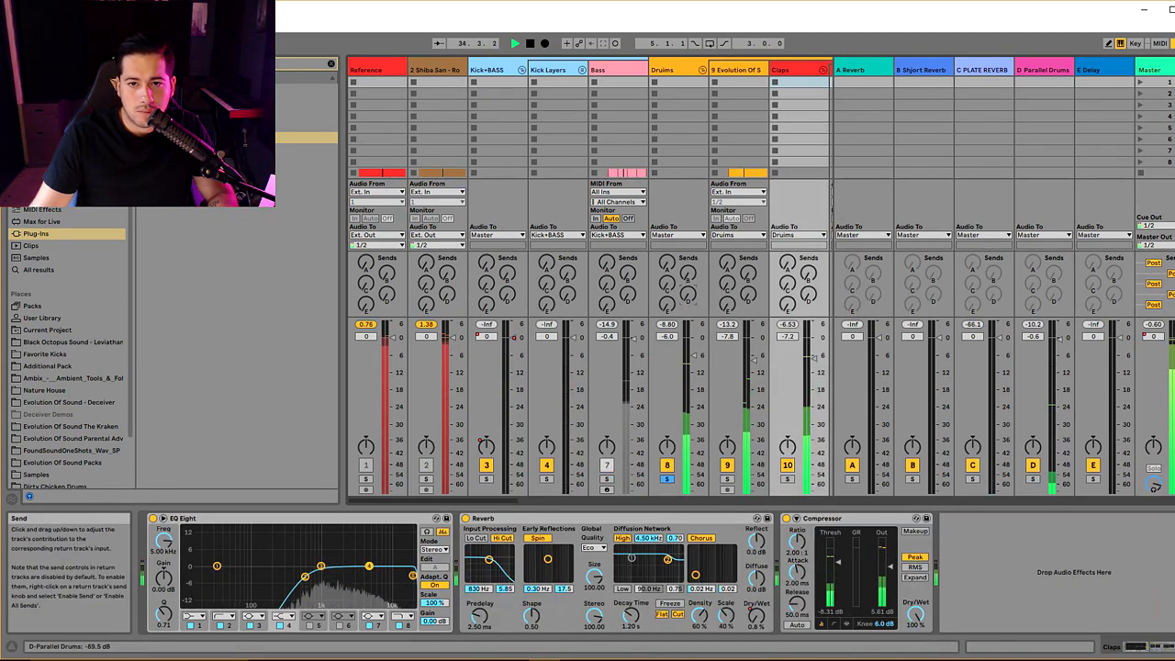
- Open the Vertigo VSC-2 on D Parallel Drums, audition the return soloed and in the mix, and close the compressor
click(1043, 120)
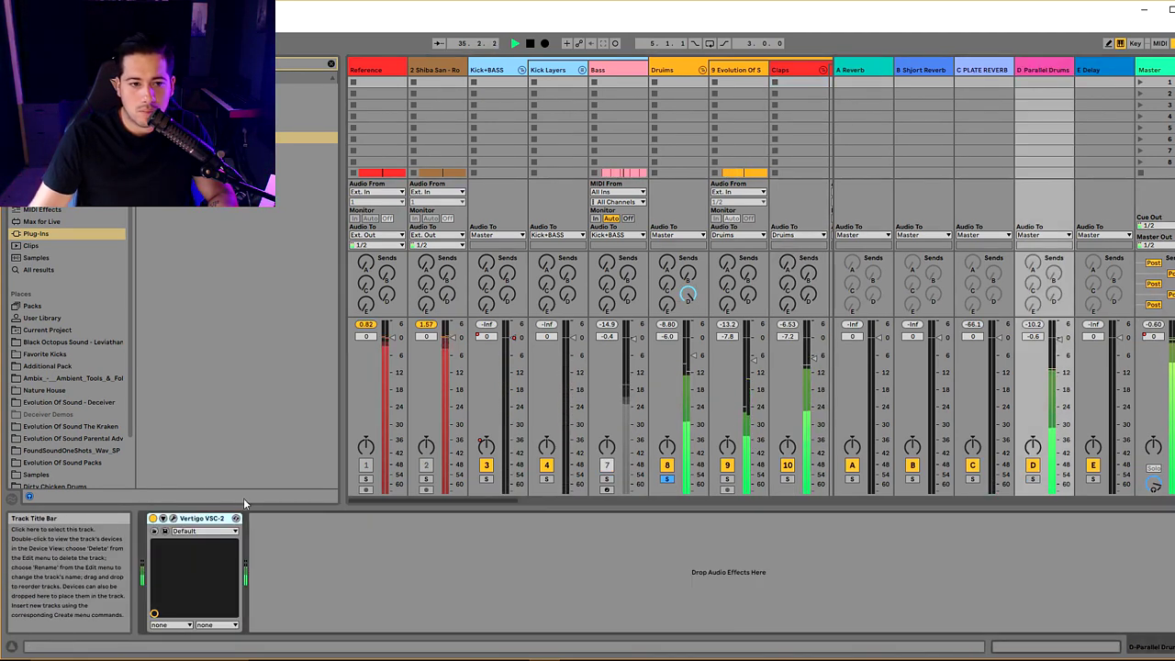
click(165, 530)
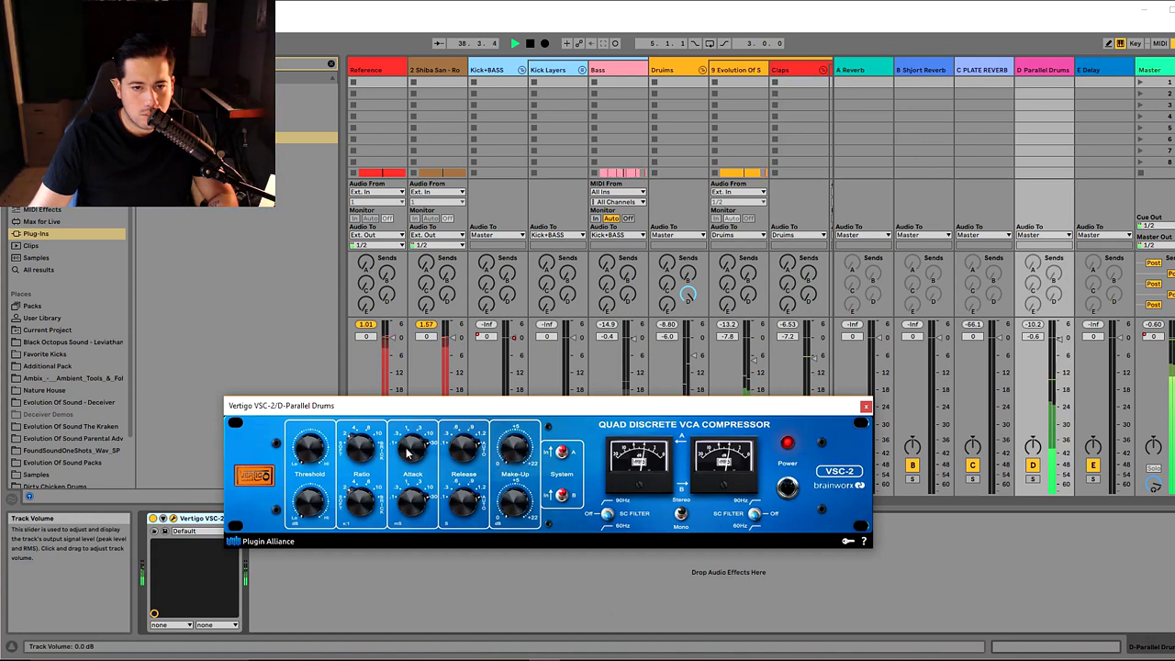
click(1033, 478)
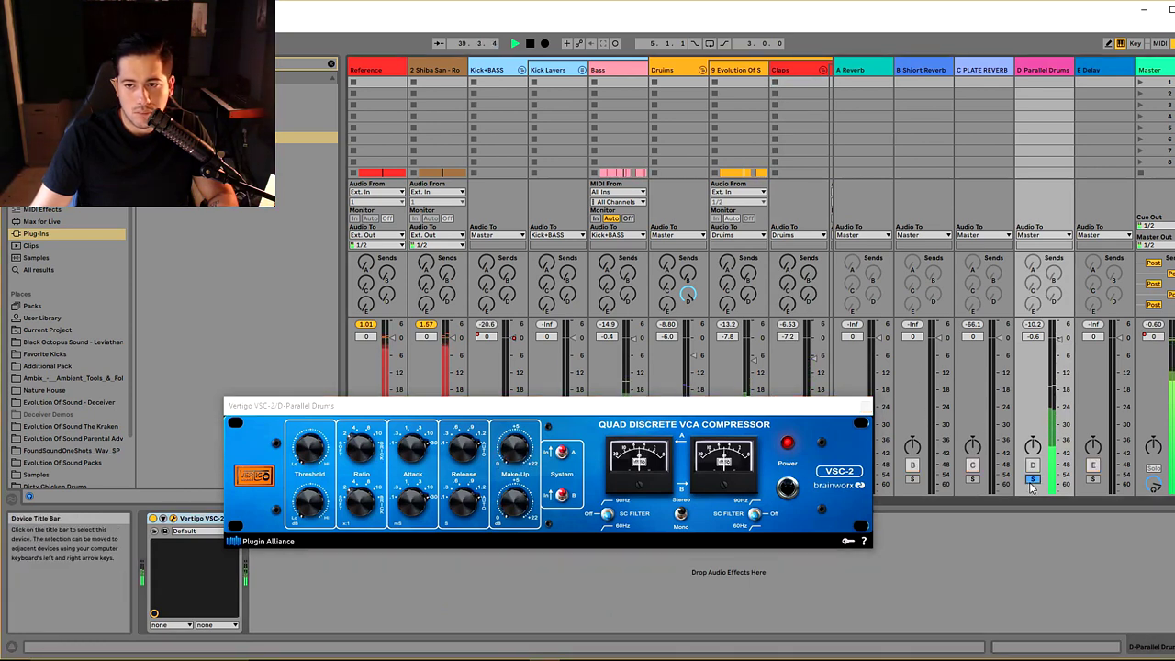
click(319, 452)
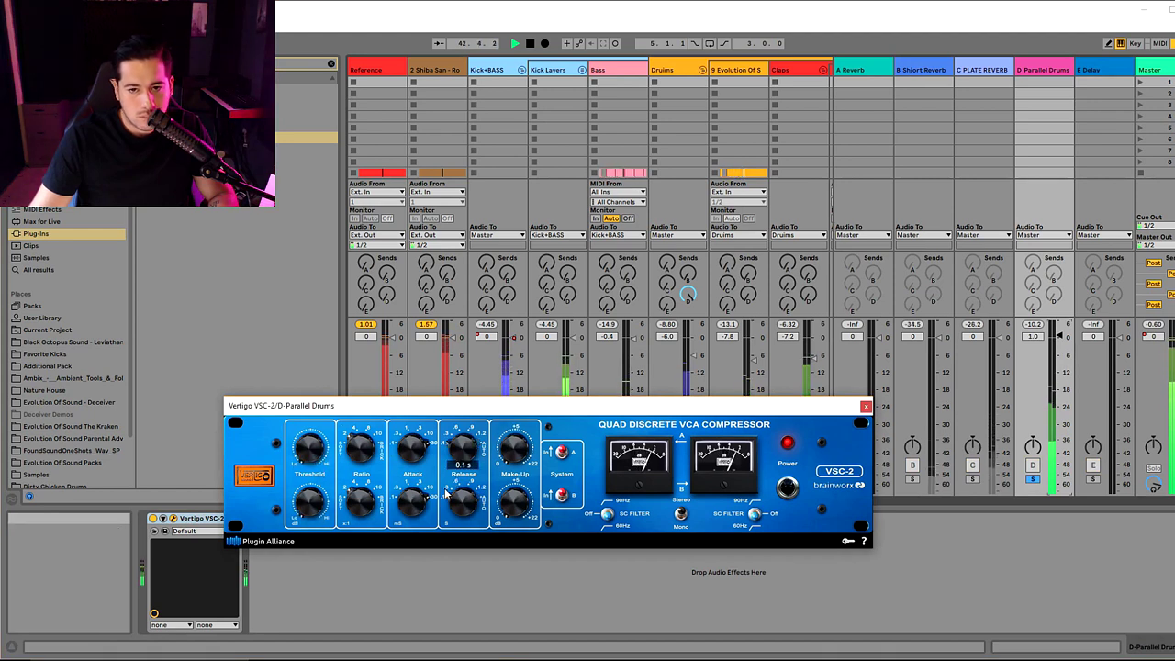
click(1032, 478)
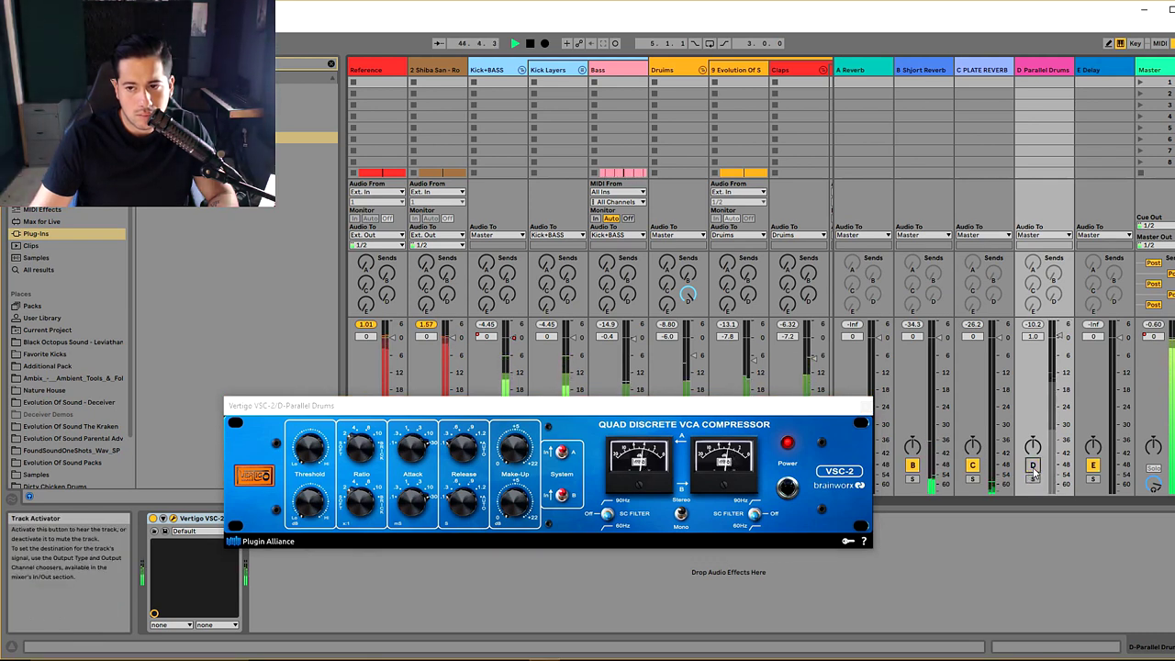
click(867, 405)
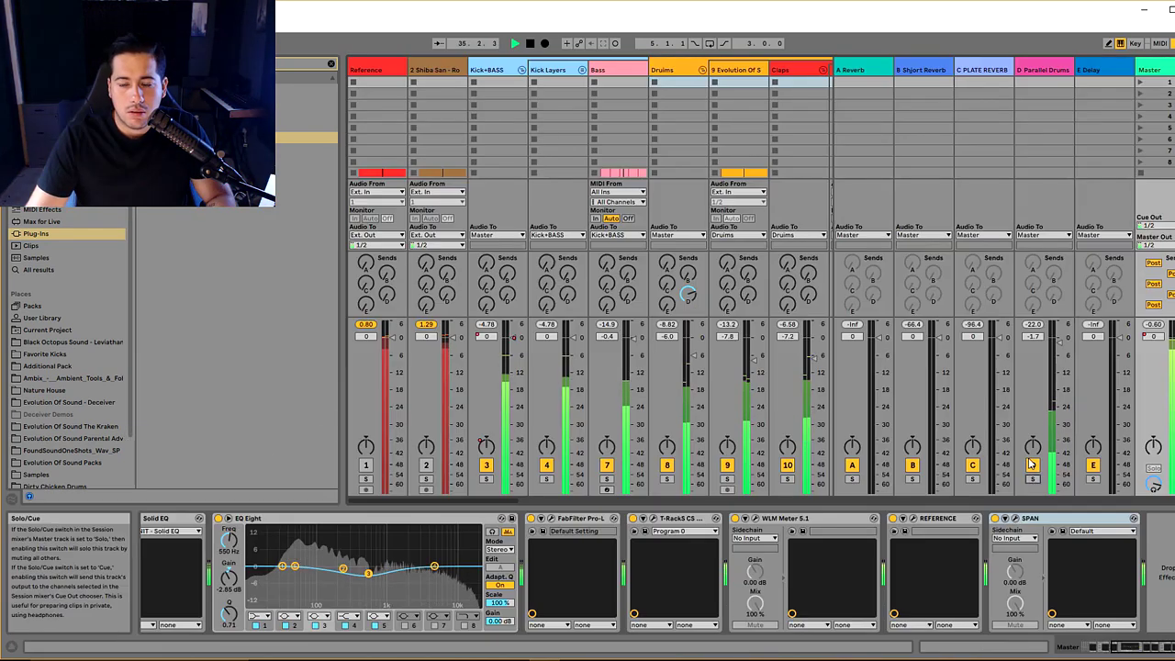
- Compare the mix with D Parallel Drums off and on, lower its volume to -4.5 dB, and stop playback
key(Tab)
key(Tab)
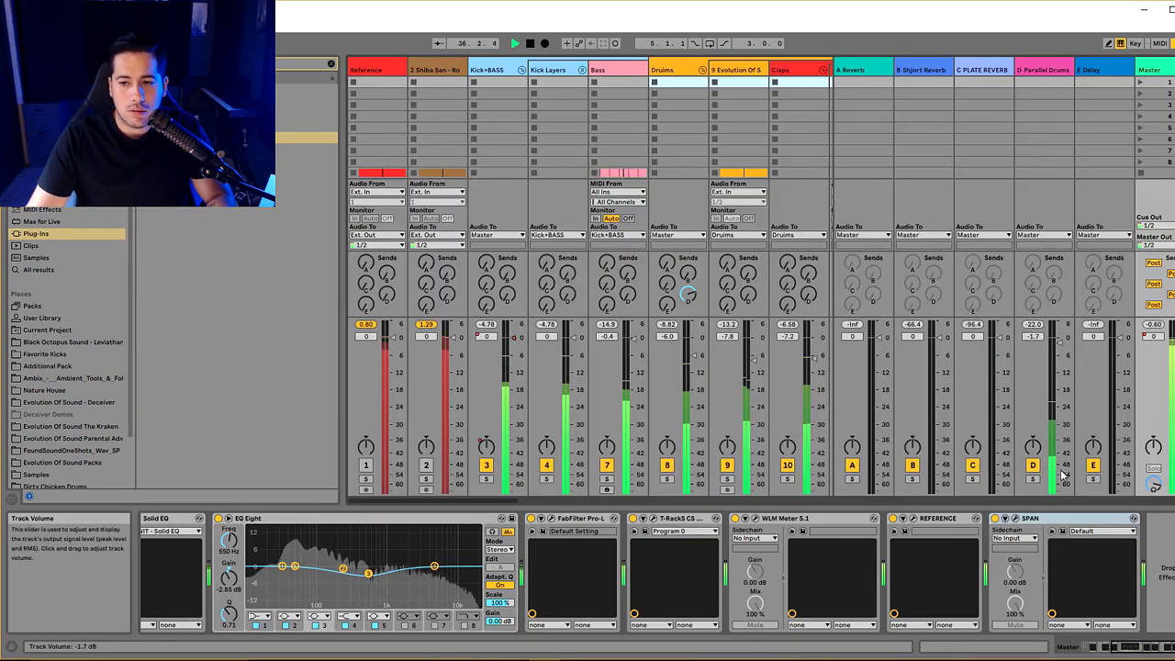
click(1031, 468)
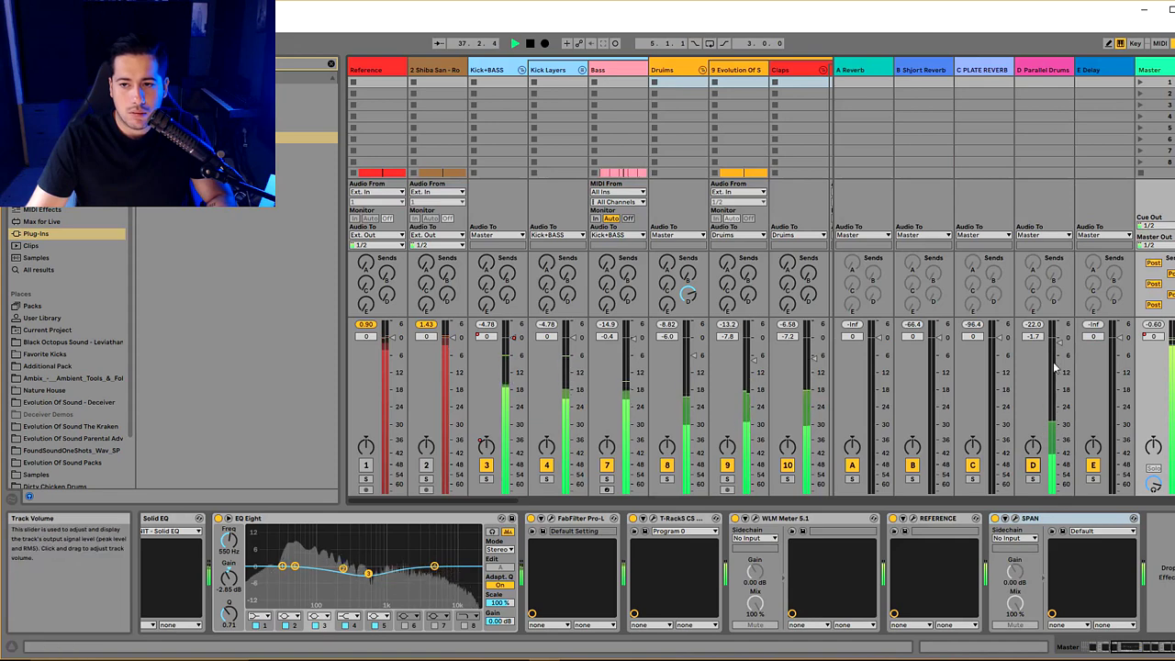
drag(1058, 343, 1058, 352)
key(Tab)
key(space)
key(Tab)
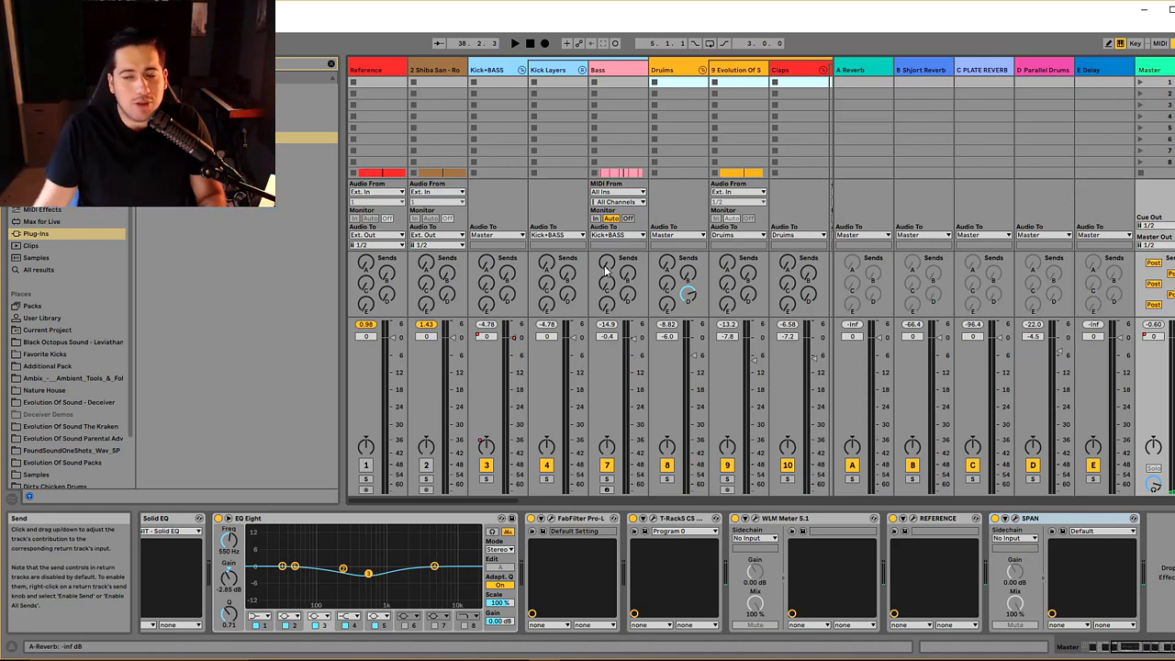
- Reopen the Vertigo VSC-2, audition D Parallel Drums soloed and in the mix with its volume raised to -0.6 dB, and close the compressor
click(1043, 70)
click(173, 519)
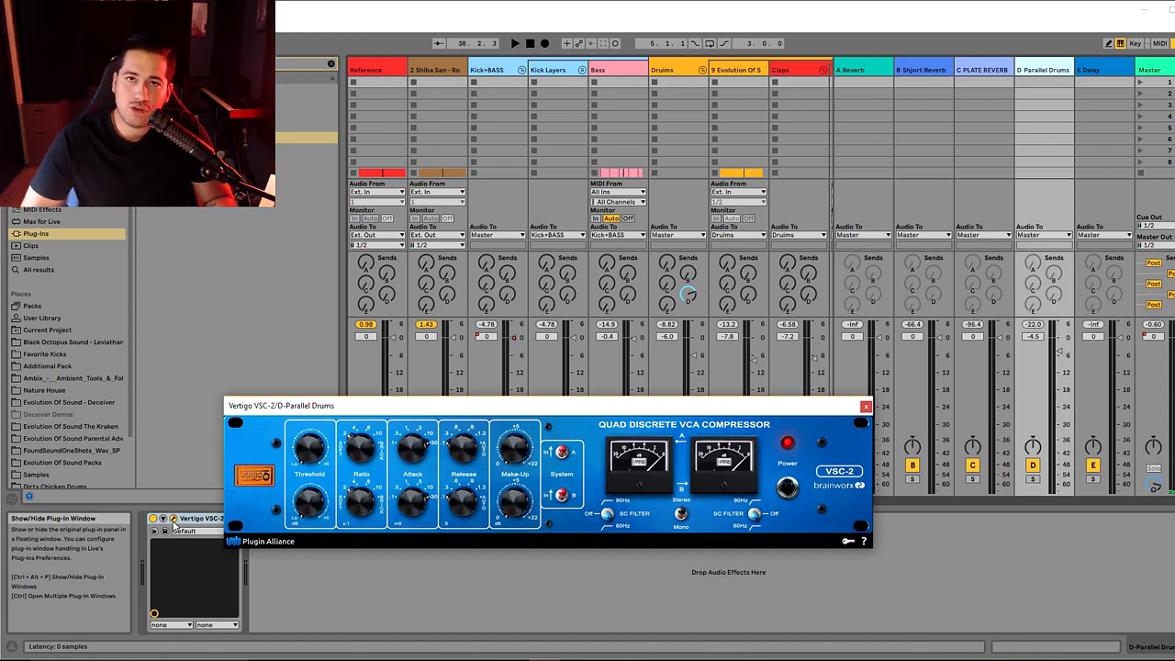
key(space)
drag(1058, 349, 1058, 339)
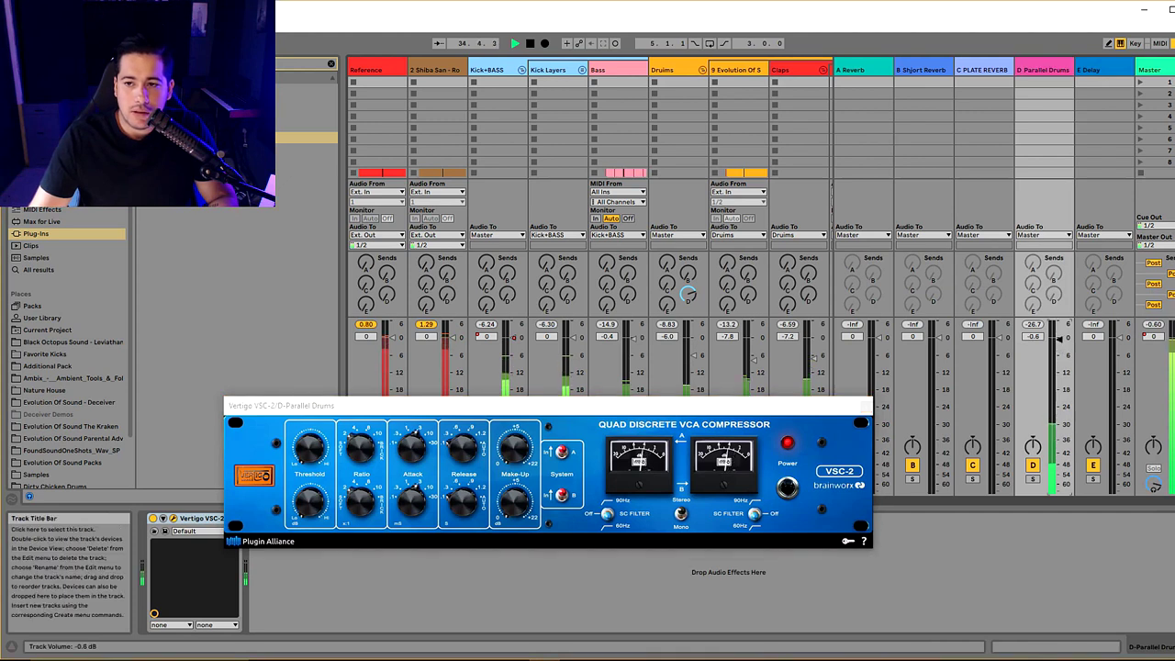
click(1033, 480)
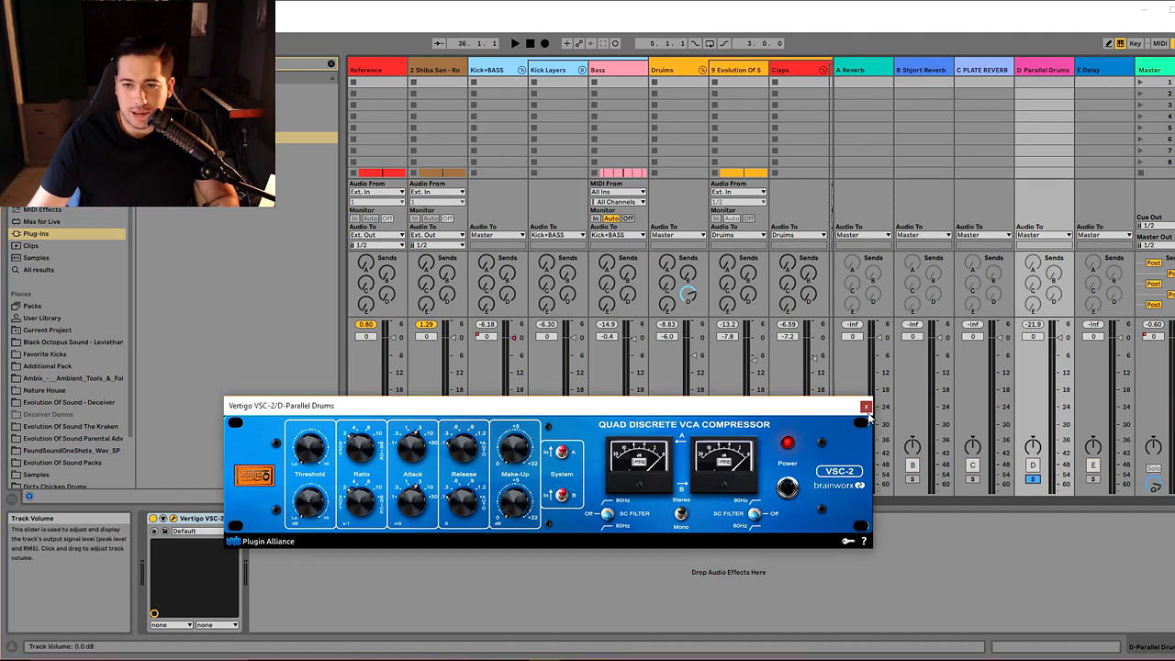
key(ctrl+alt+p)
- With the Drums group temporarily soloed, set its D Parallel Drums send to -9.0 dB and the return's volume to -7.2 dB
click(666, 478)
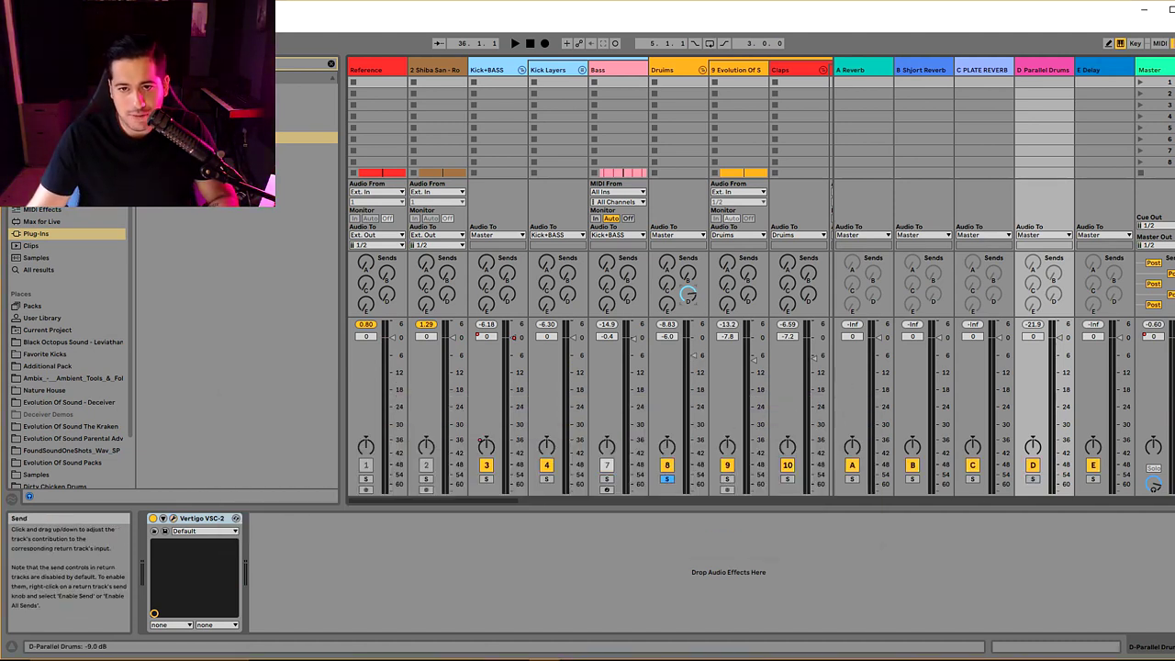
key(space)
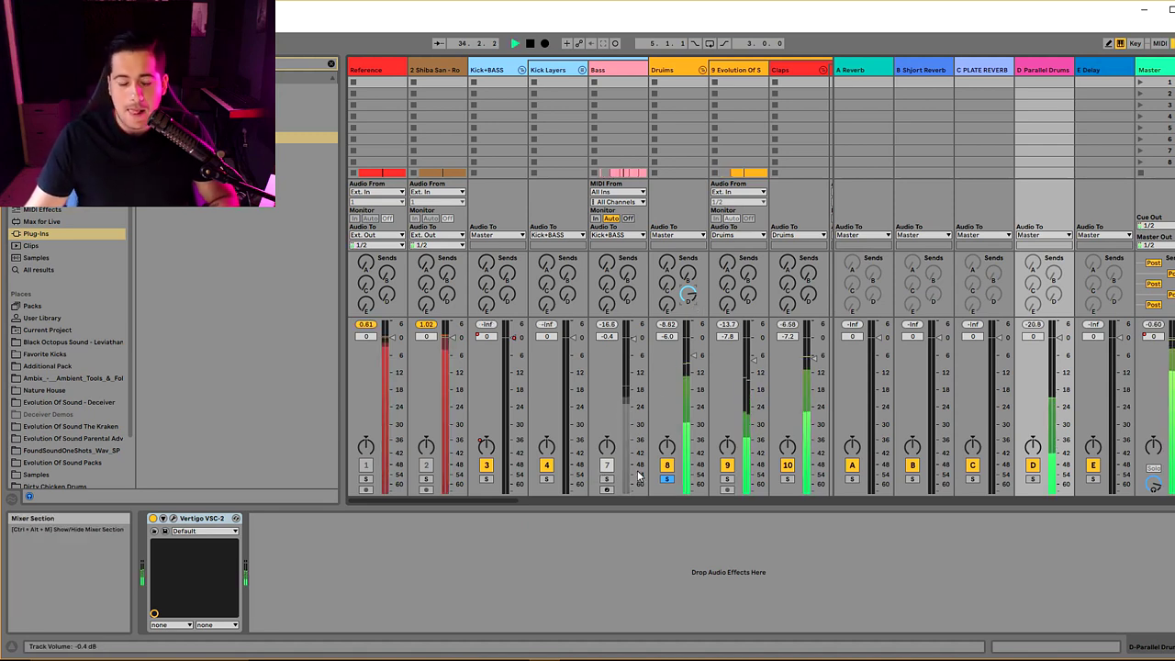
click(1034, 465)
drag(1056, 338, 1056, 362)
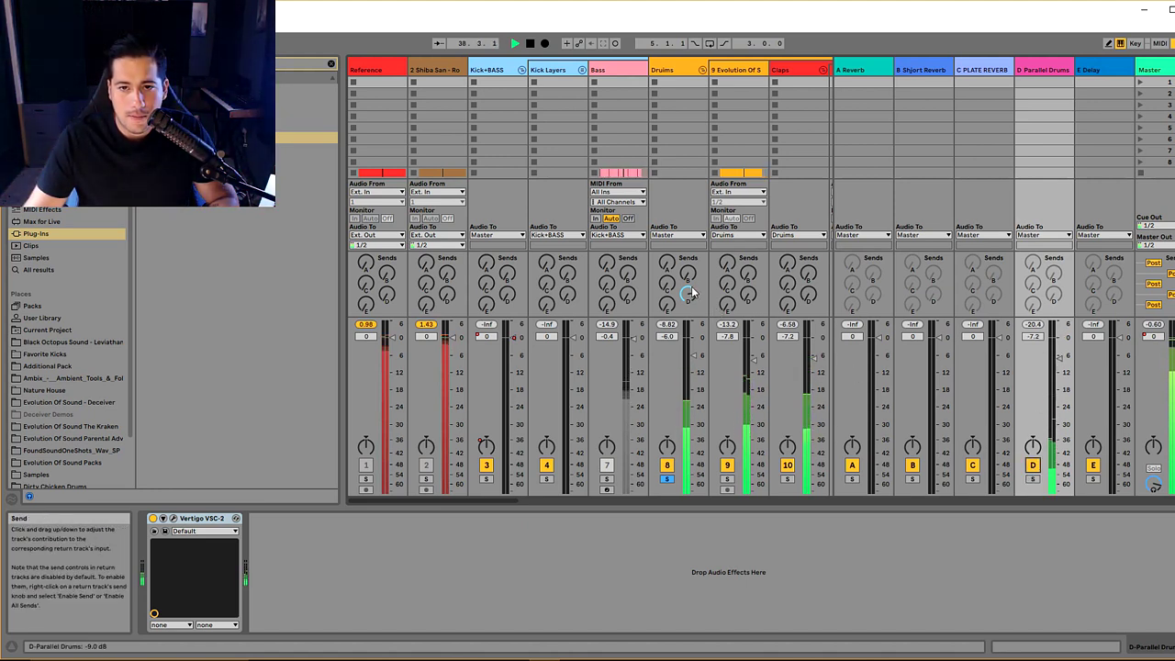
click(669, 480)
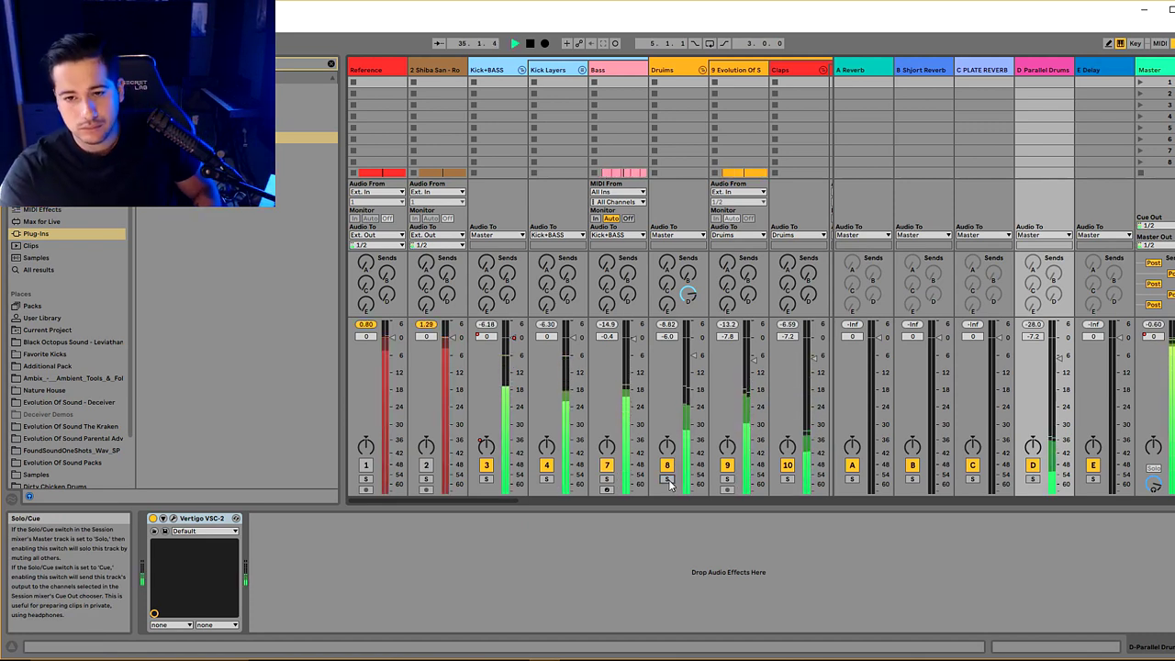
- Check the master's loudness on the WLM Meter during playback, and close the meter
click(1144, 211)
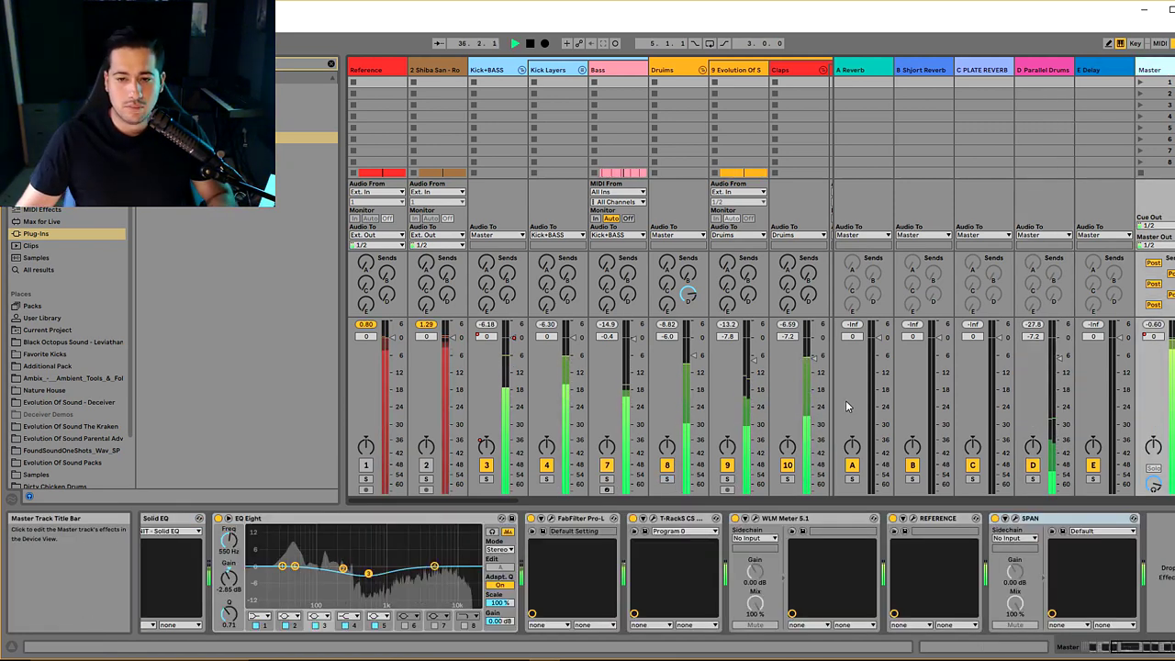
click(755, 519)
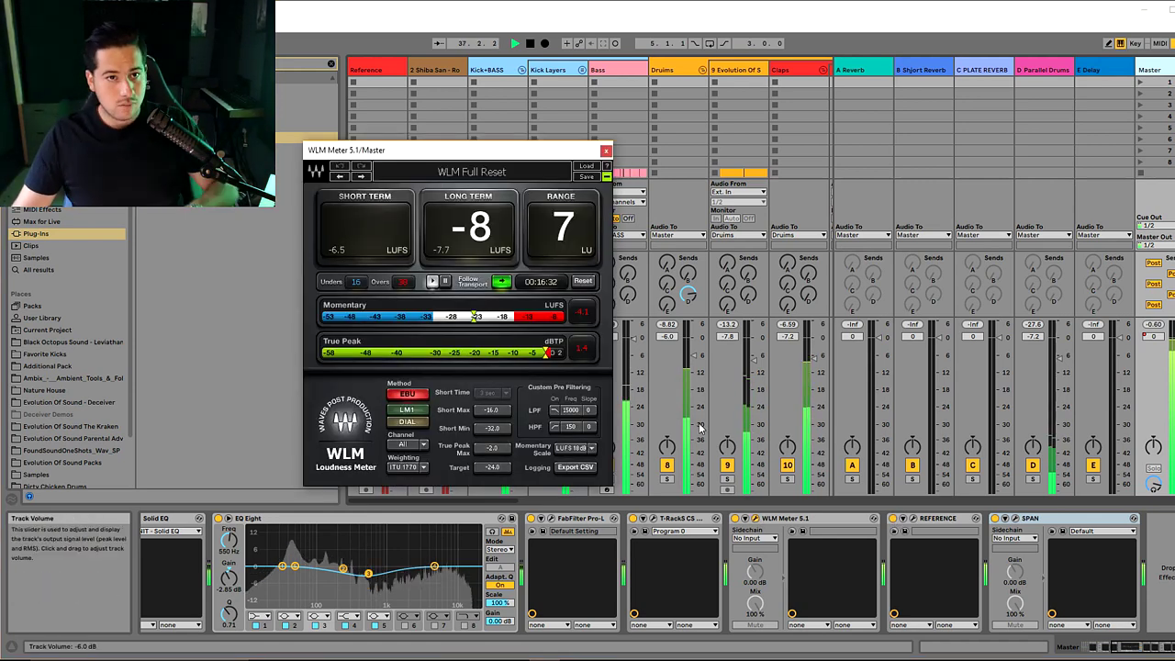
click(605, 151)
- Show the arrangement and play from the end of the 1ST Drop BASS section to the Transition section
key(Tab)
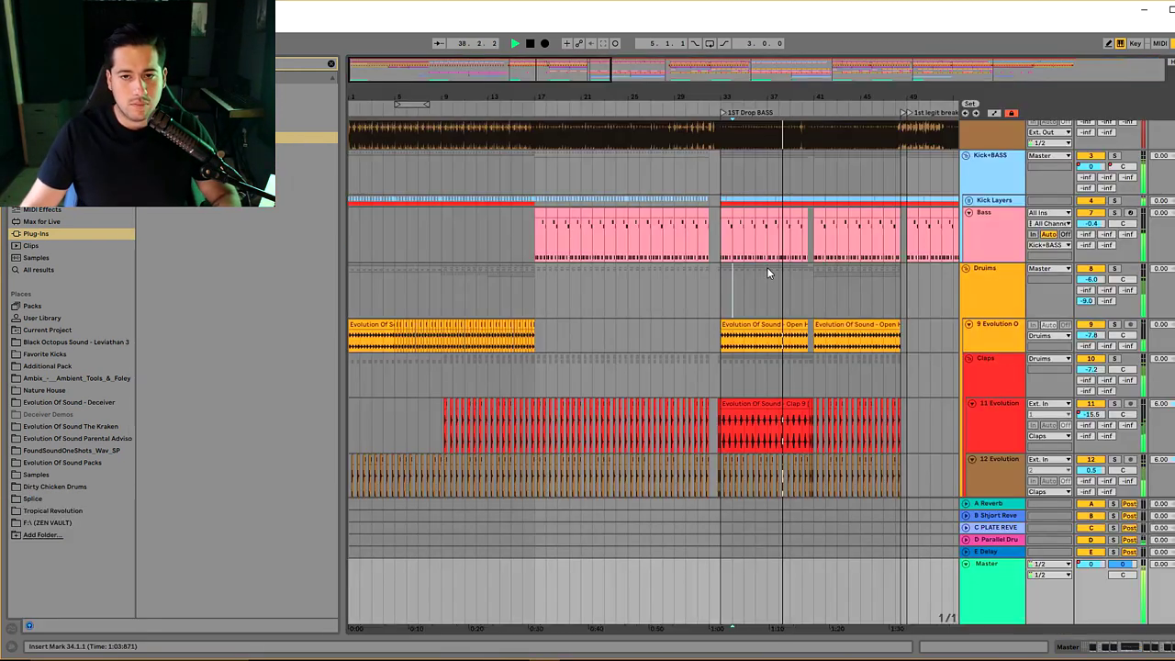
key(space)
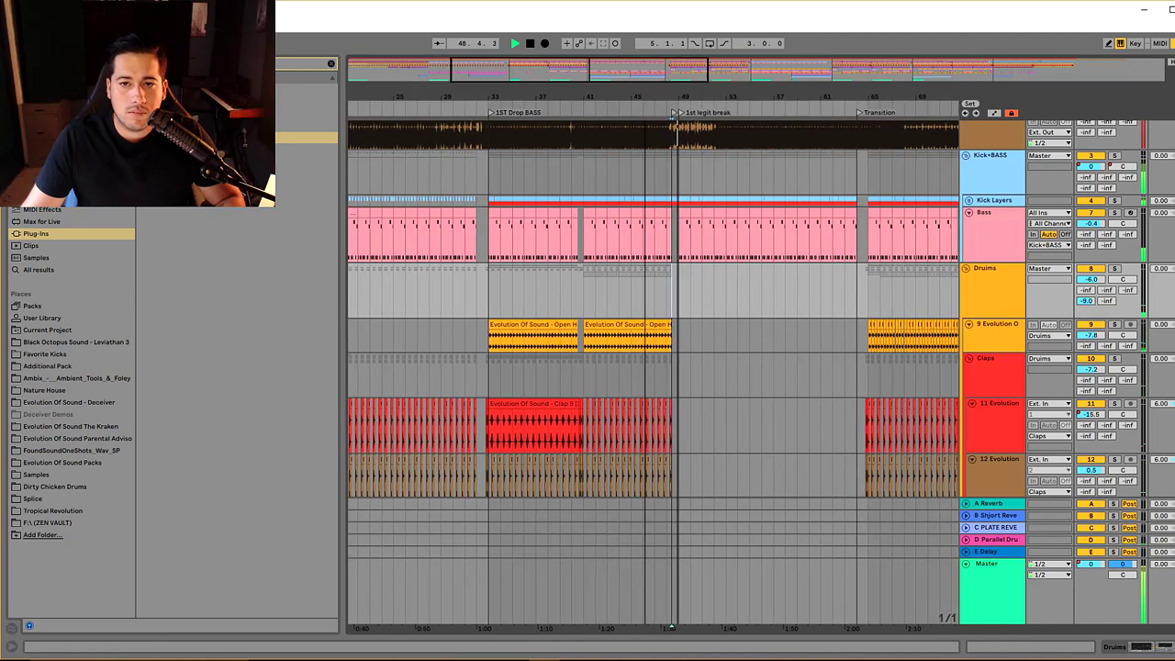
click(846, 250)
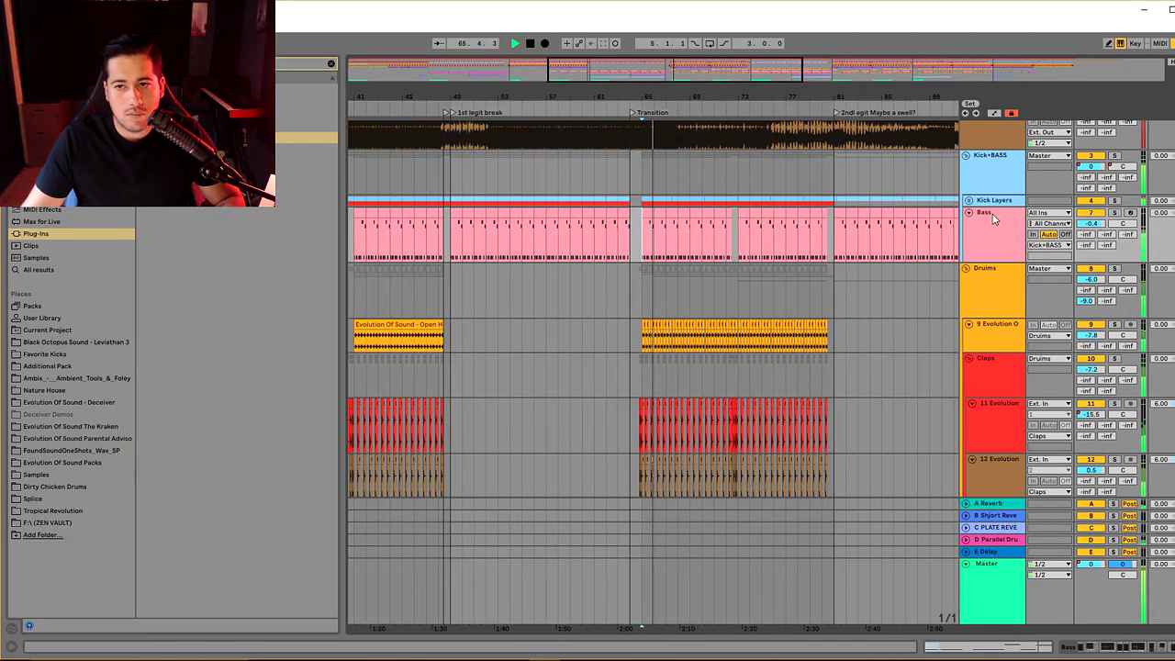
- Add a return track named BASS over and load RCompressor Mono on it with the Bass Guitar preset
key(Tab)
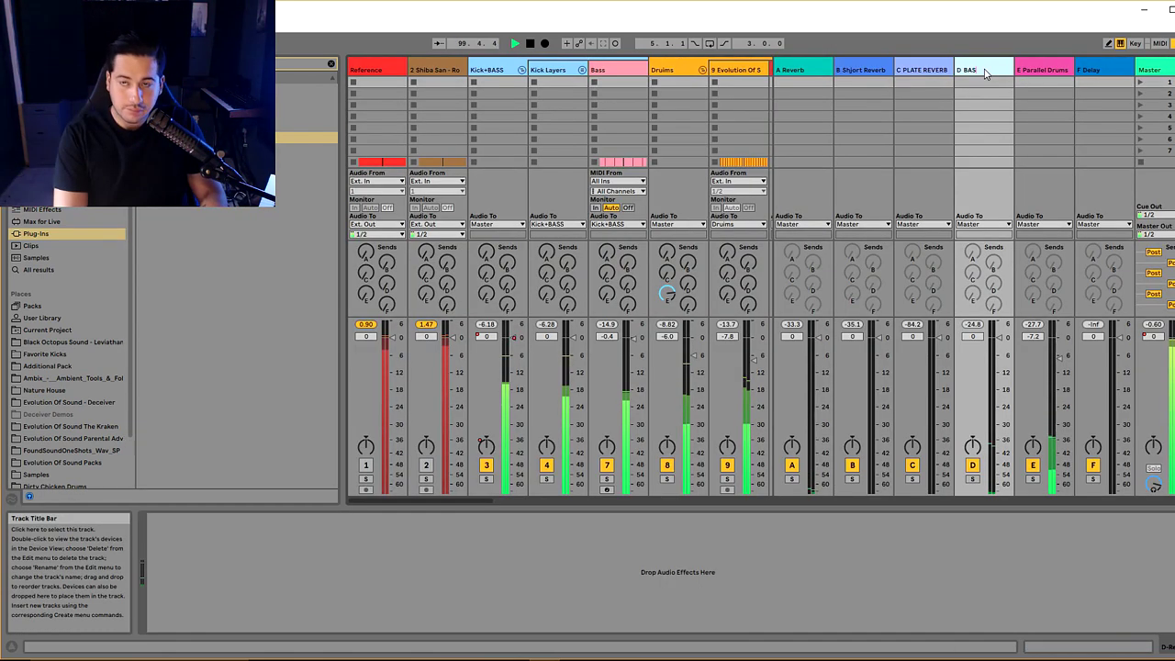
click(331, 62)
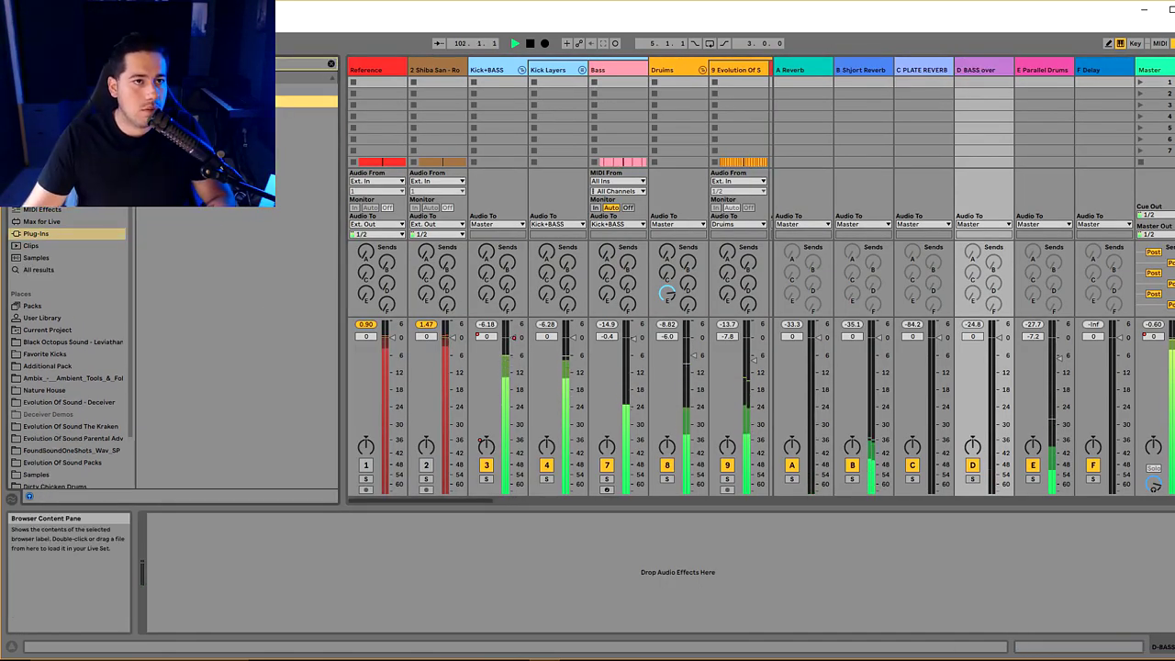
click(925, 448)
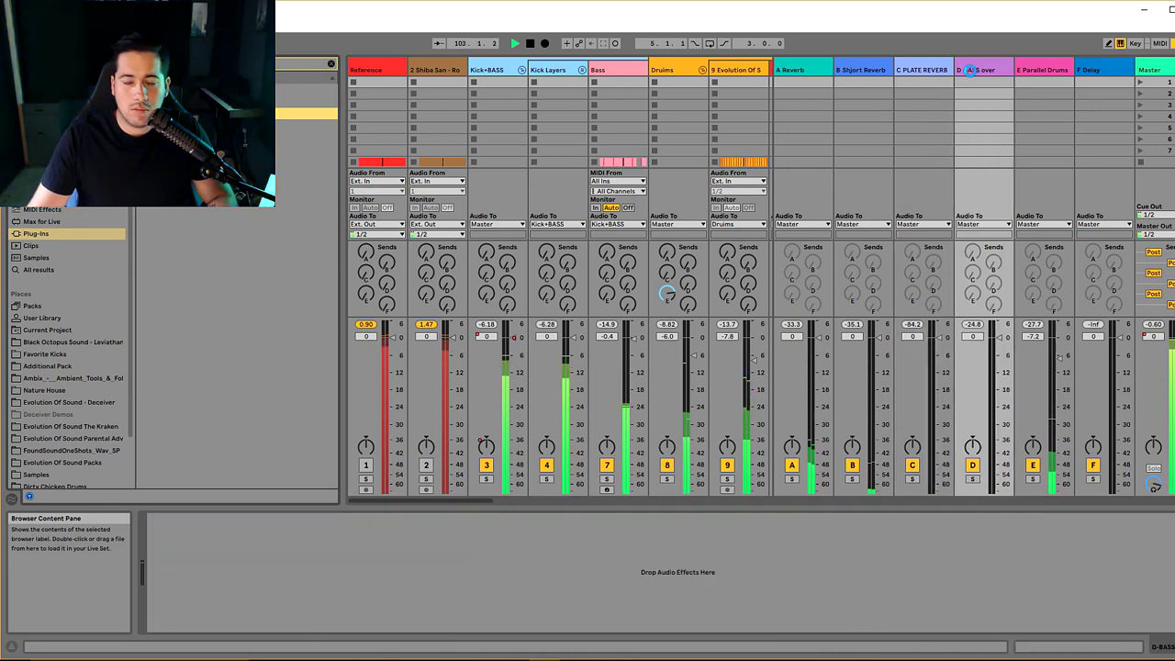
click(1001, 191)
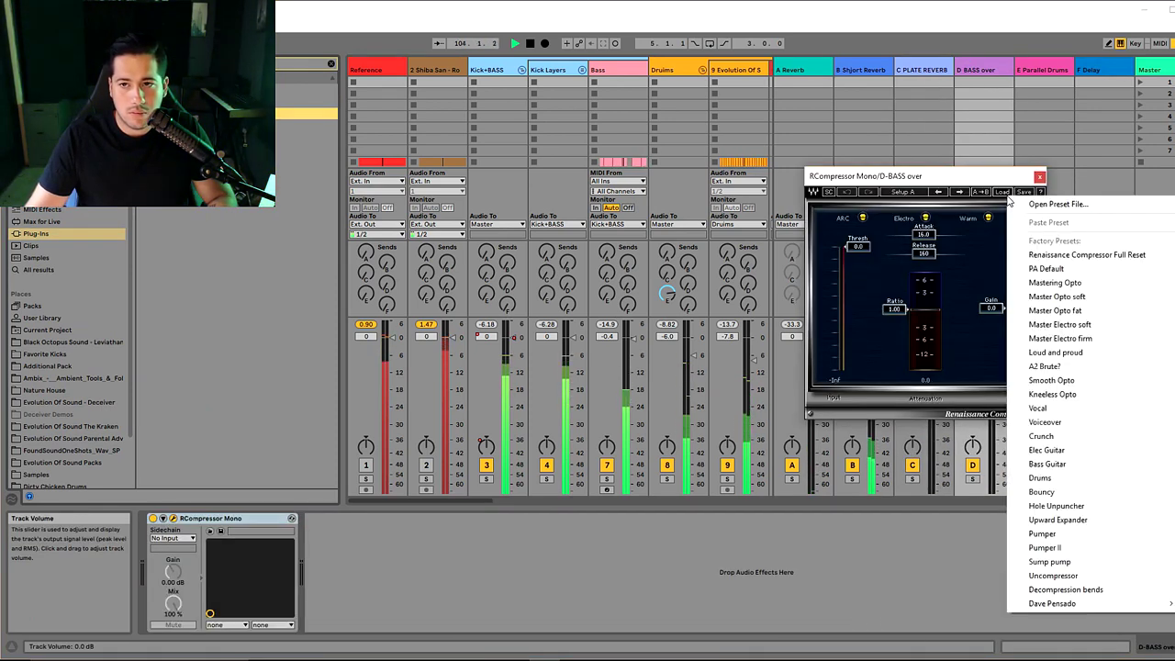
click(1046, 463)
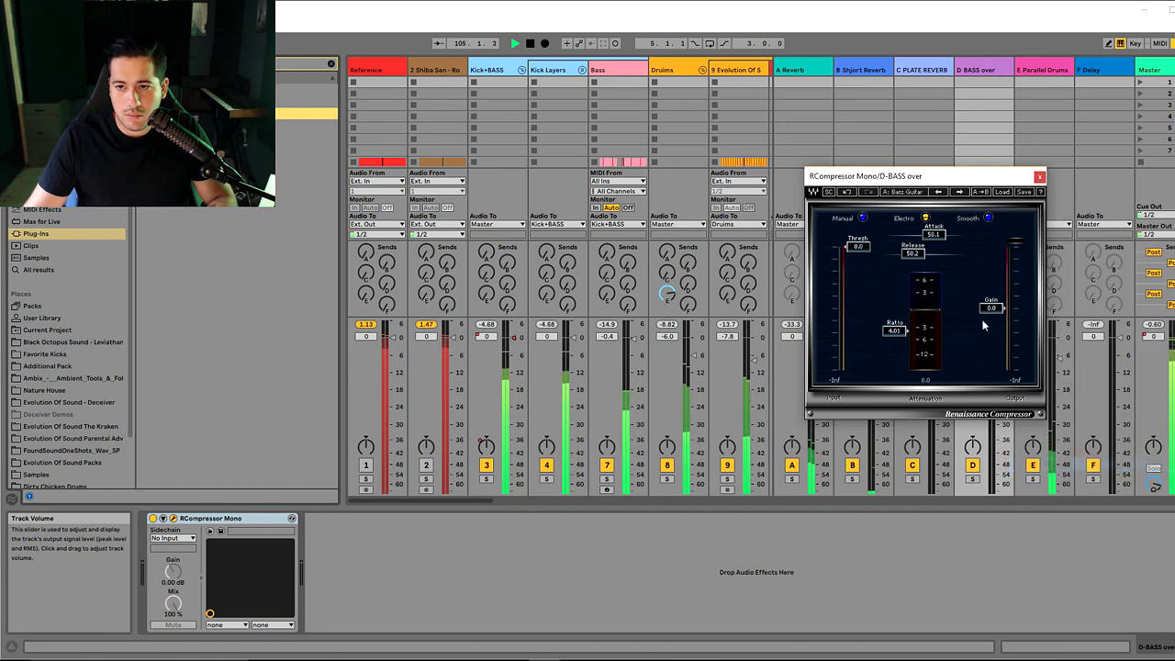
- Set the Bass track's send to BASS over to -3.0 dB and the RCompressor threshold to -32.3
drag(881, 175, 663, 346)
key(Tab)
key(Tab)
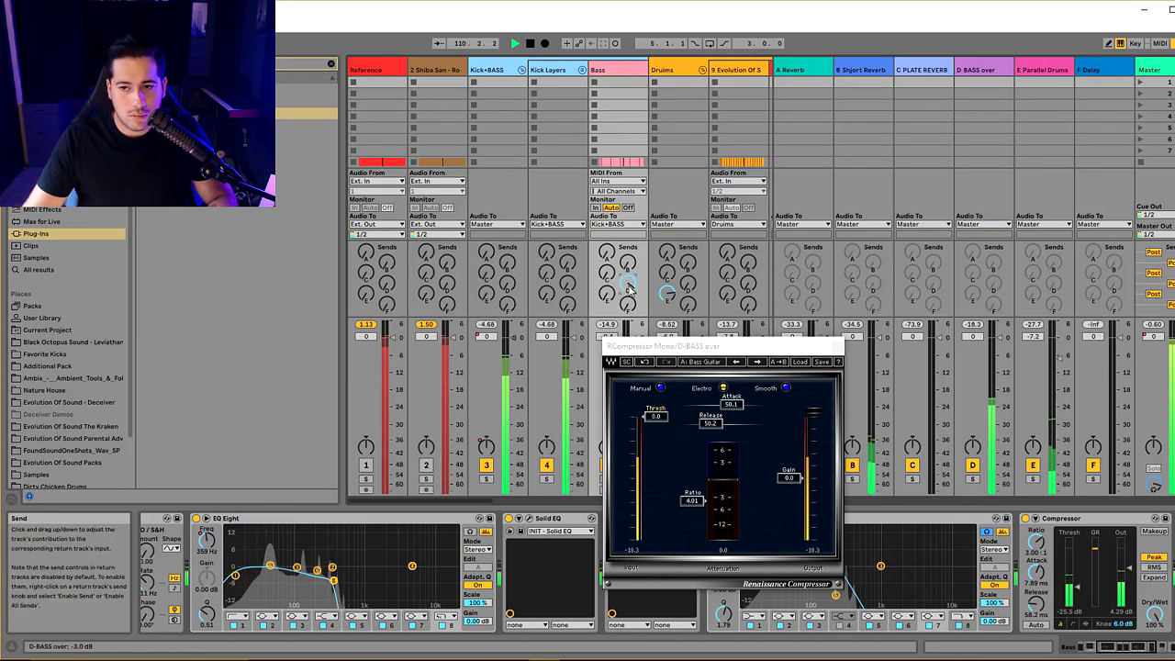
drag(655, 416, 654, 475)
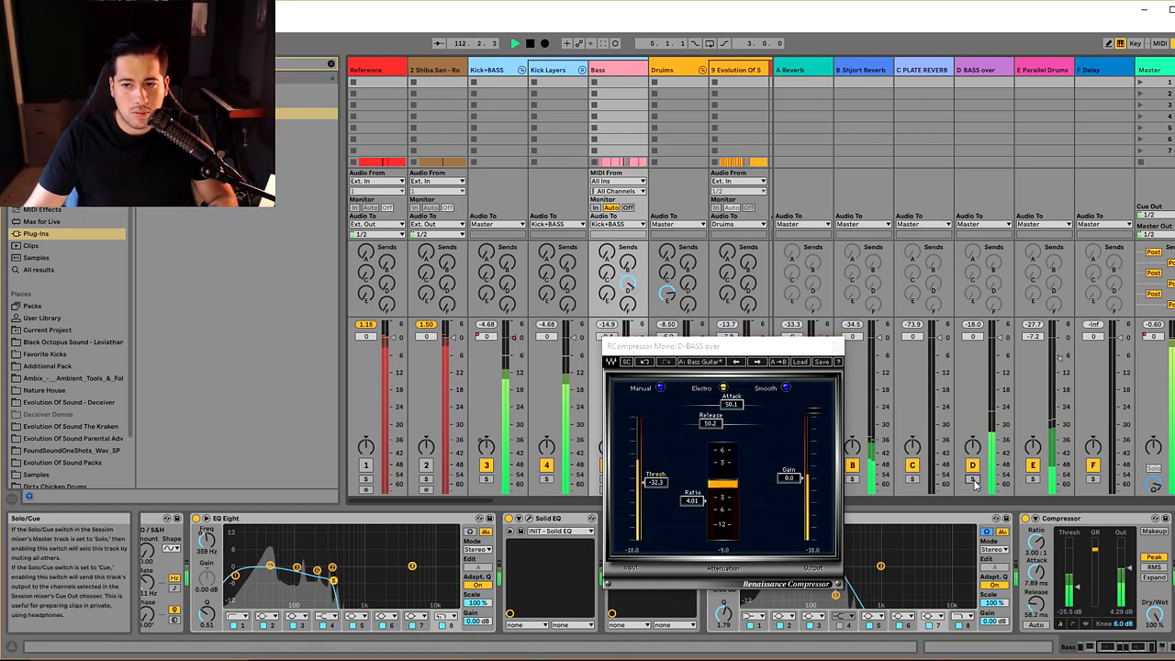
- Solo the Bass track and compare it with and without the BASS over return
click(598, 473)
click(606, 478)
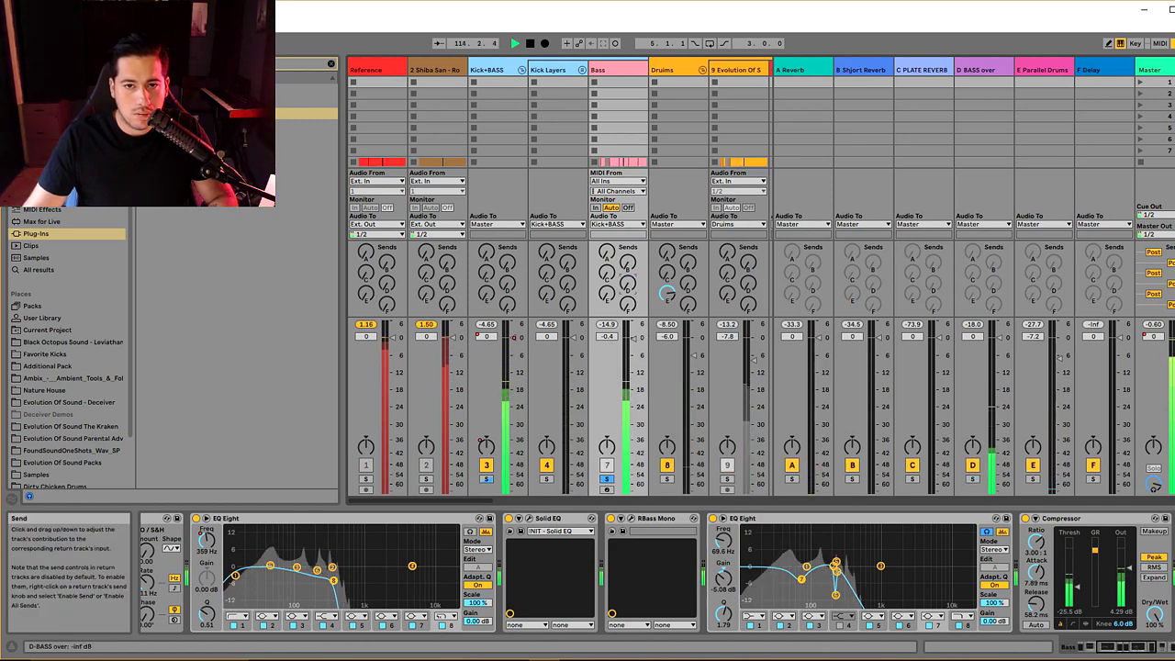
click(974, 479)
- Set the Bass track's send to BASS over to 0.0 dB while checking the master in SPAN, and close the analyzer
click(1152, 423)
click(904, 518)
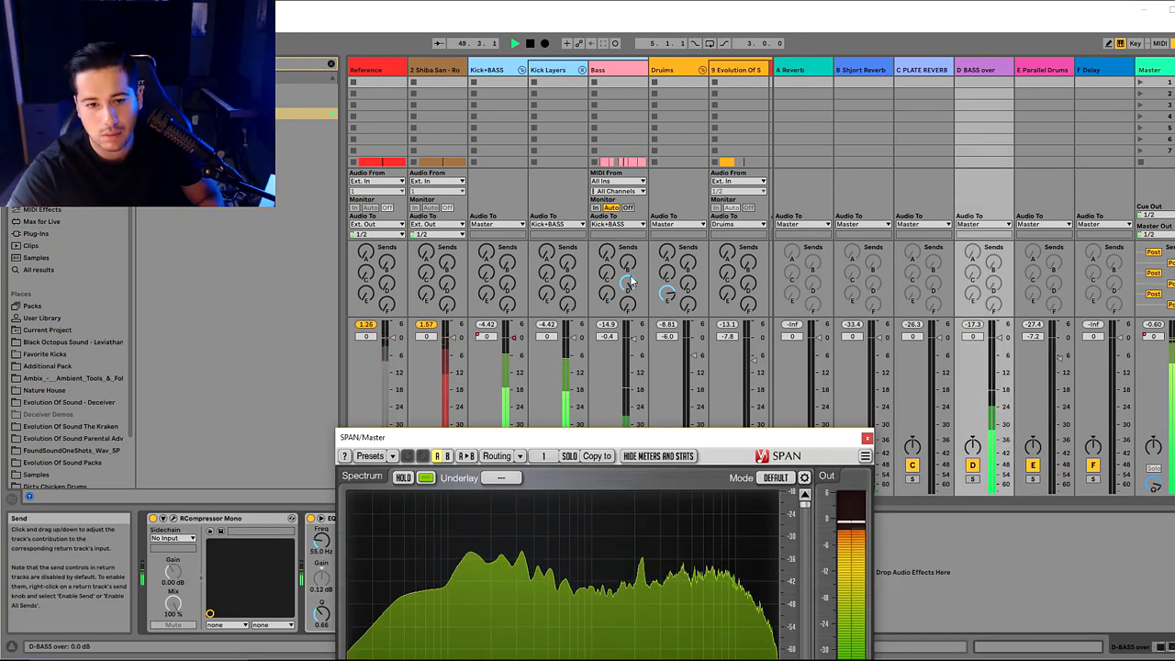
click(867, 438)
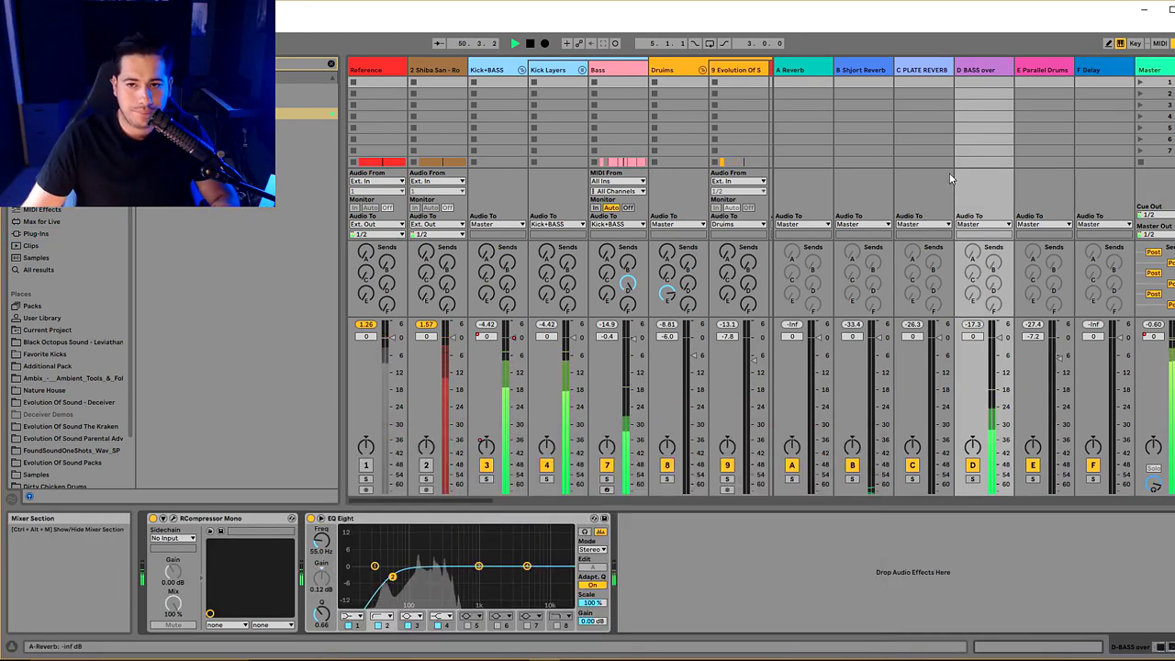
- Compare the kick and bass with the BASS over return switched off and on, and stop playback
click(971, 465)
click(971, 466)
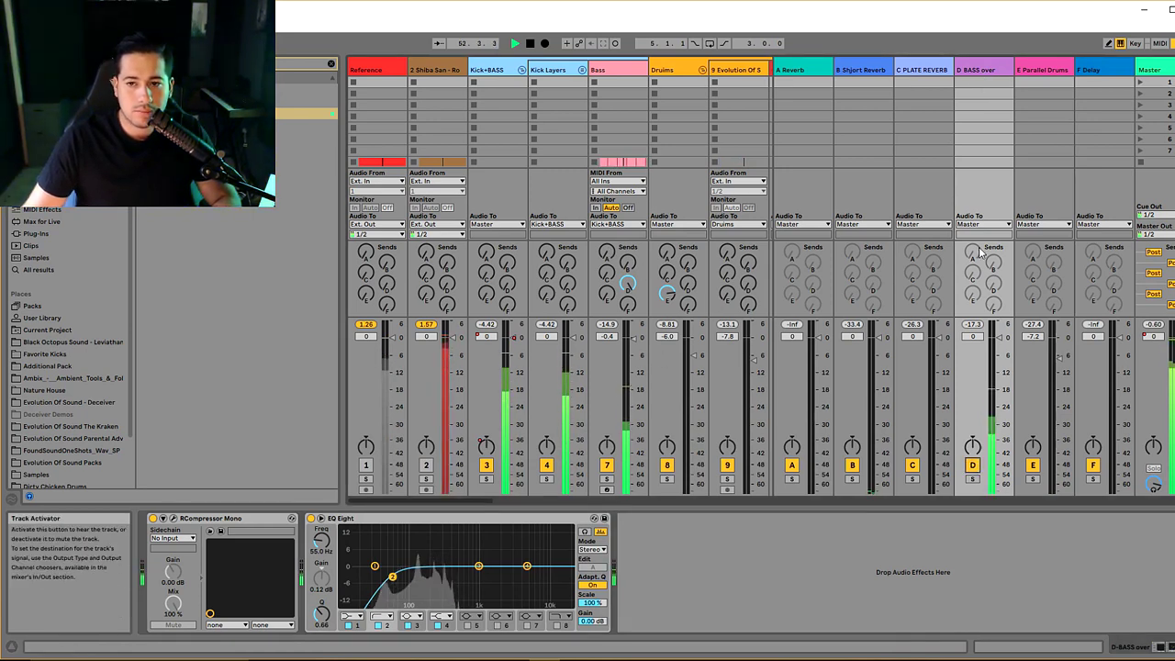
key(space)
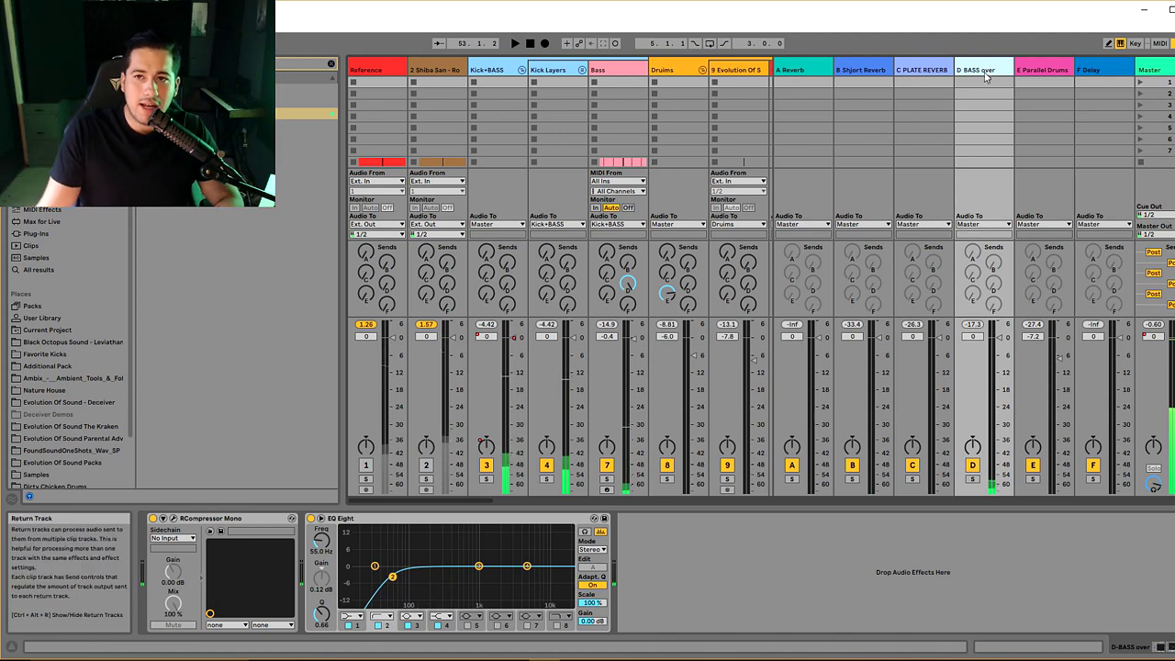
- Solo the BASS over return and review its RCompressor Mono settings alongside the Bass track's device chain
click(971, 478)
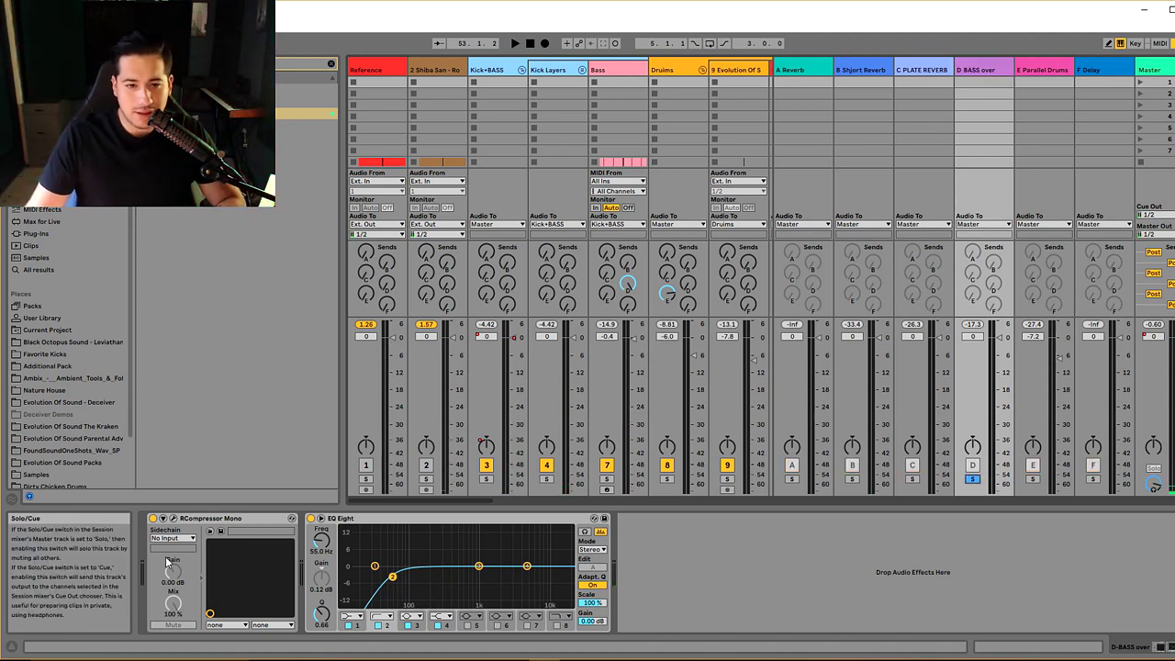
click(172, 519)
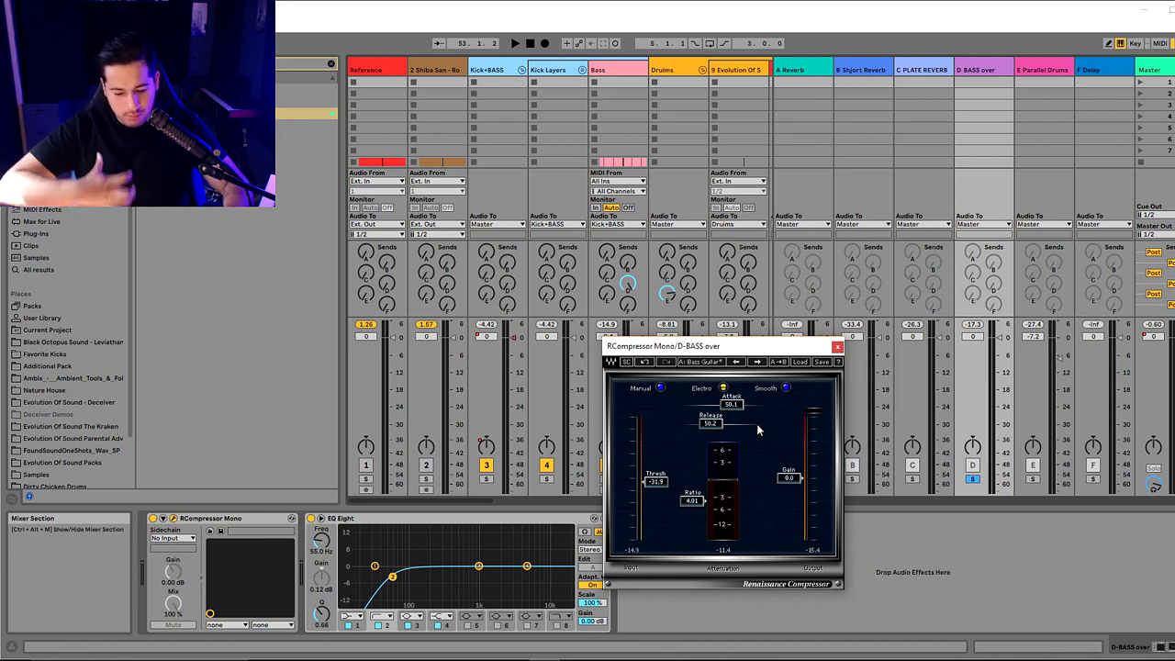
click(837, 346)
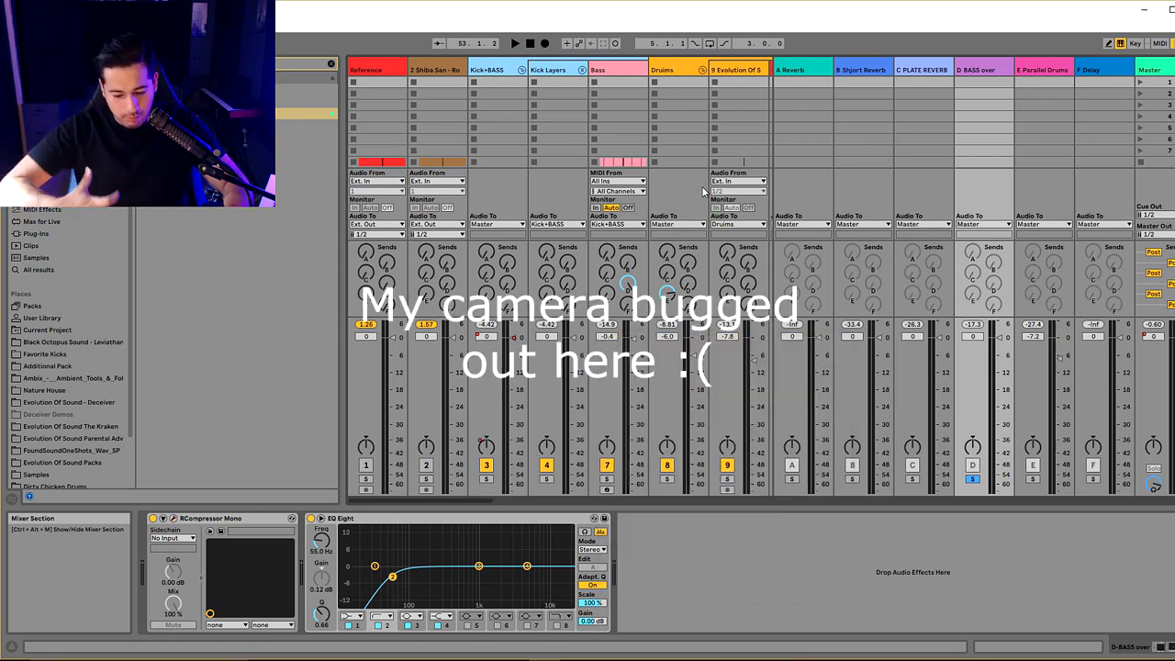
click(612, 74)
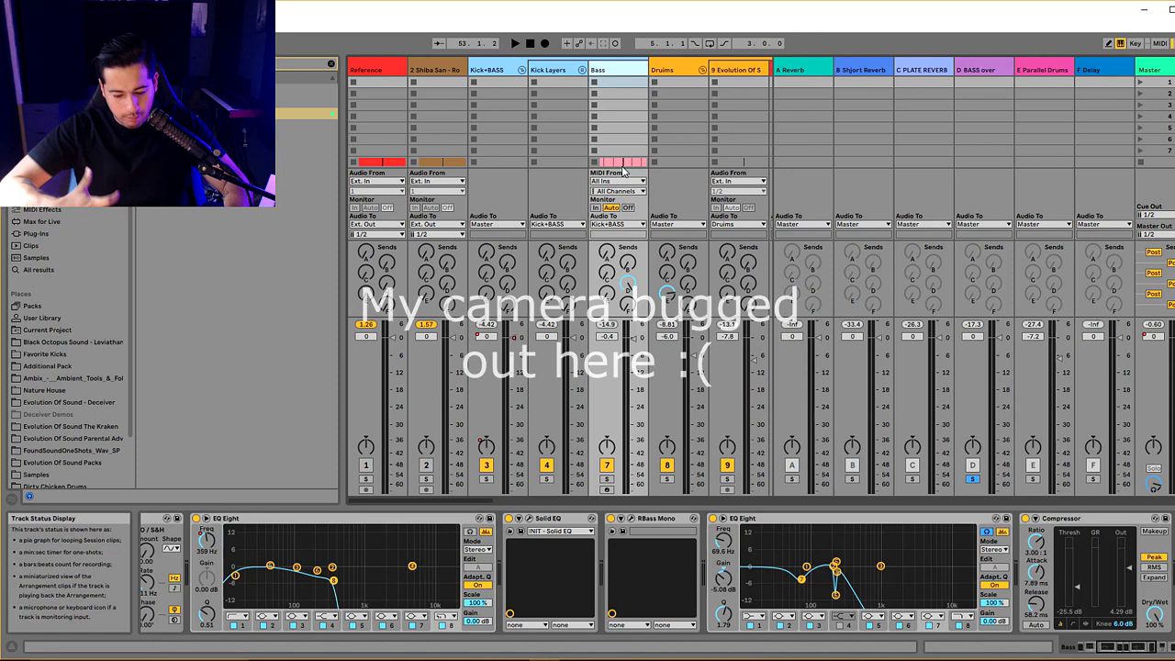
click(954, 84)
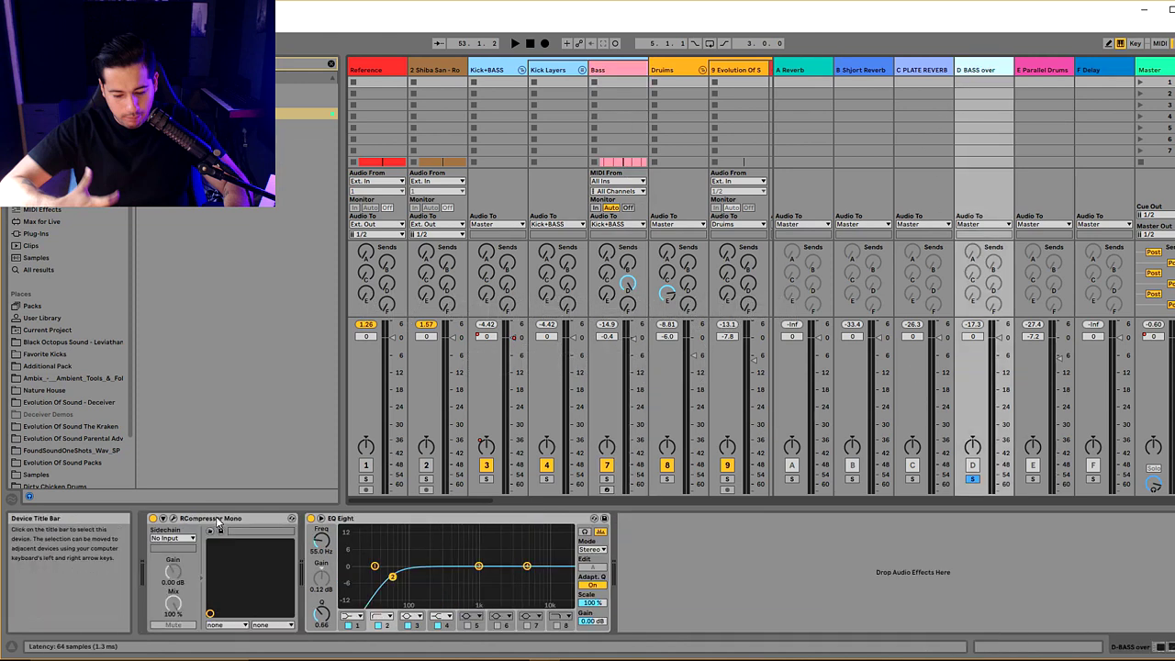
- Set the BASS over EQ Eight low-cut band to 72.6 Hz with Q 0.75 while playing from the first drop
drag(392, 576, 394, 582)
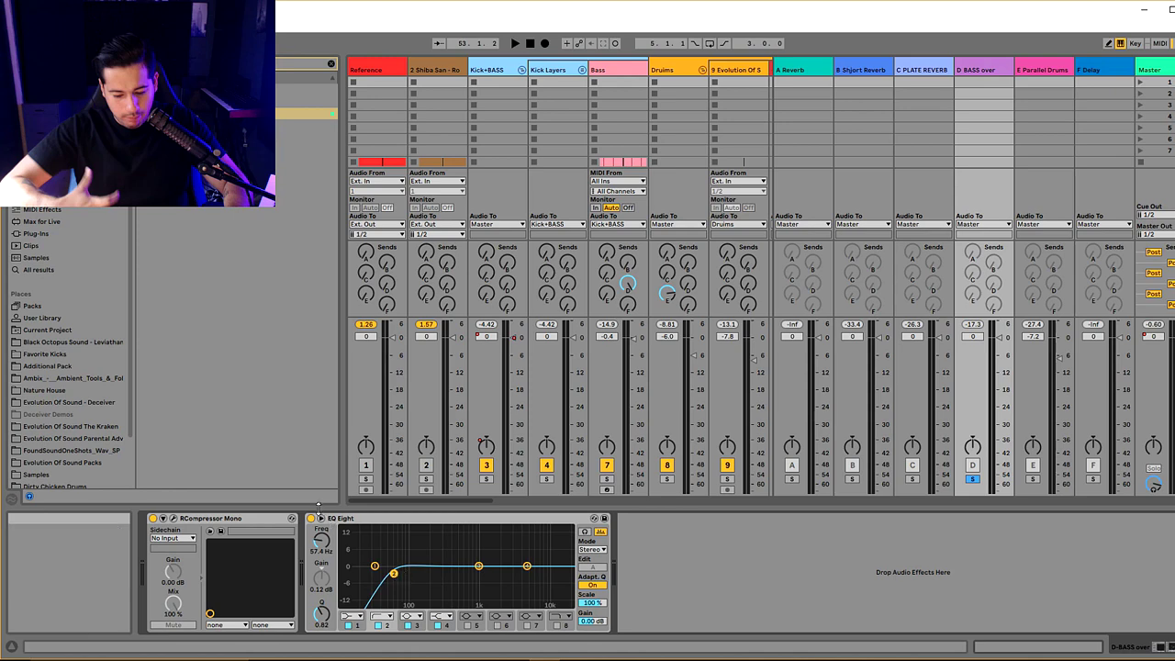
key(space)
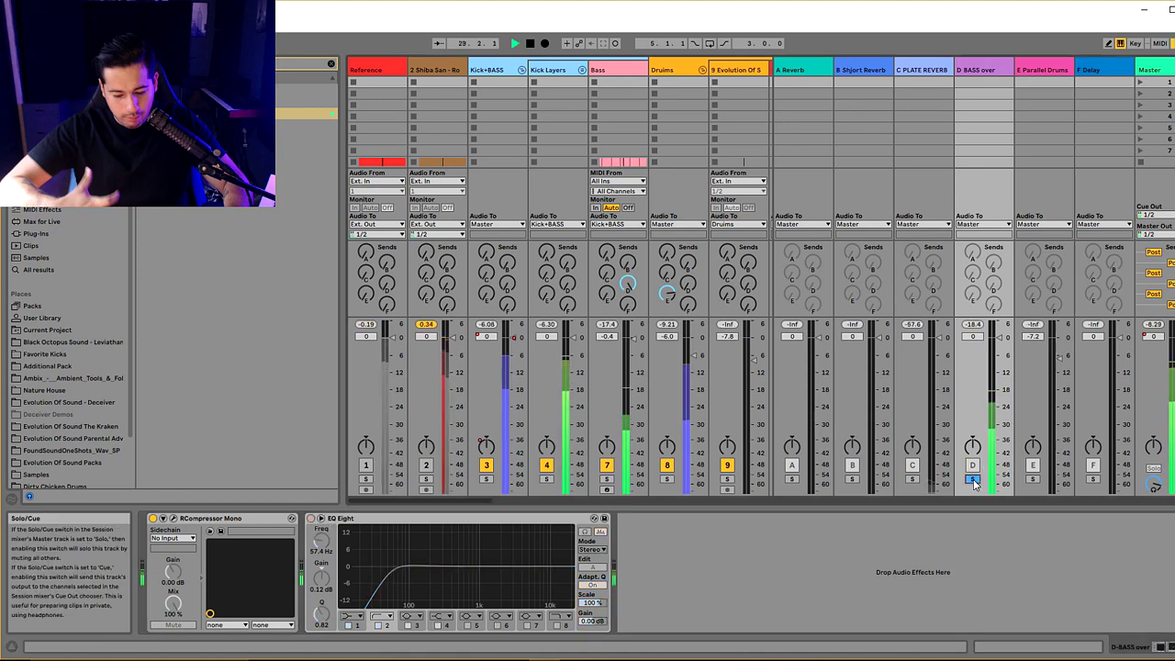
key(Tab)
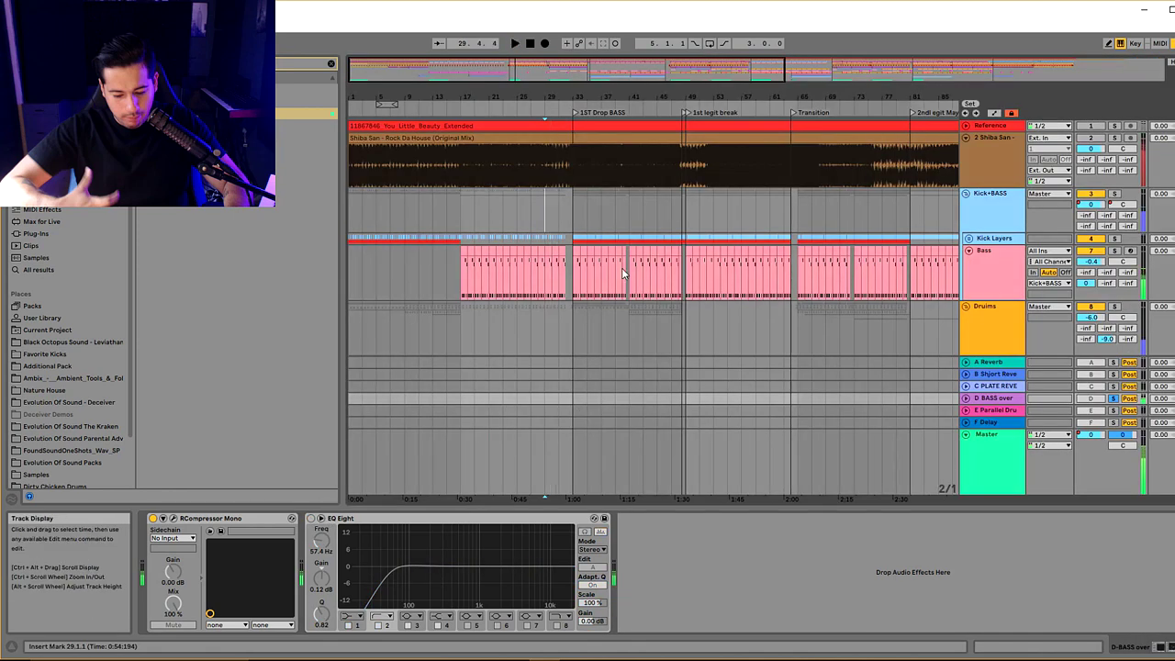
click(577, 277)
key(Tab)
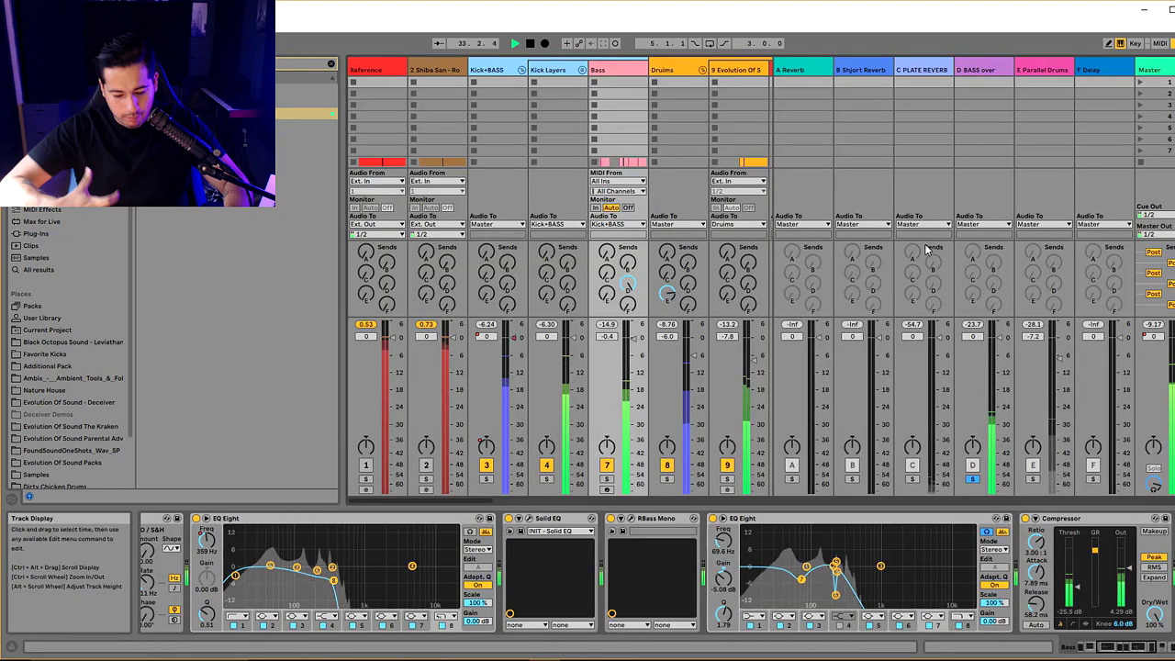
click(957, 81)
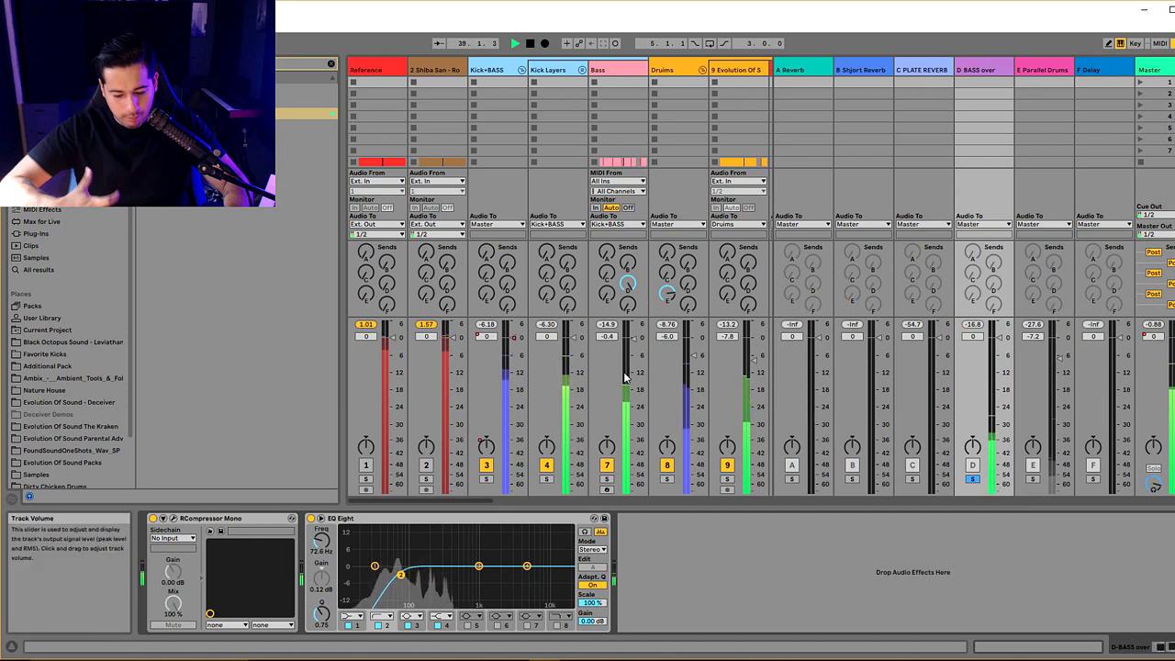
- Compare the soloed Bass track with and without BASS over, stop playback and clear the solo
click(972, 476)
click(972, 465)
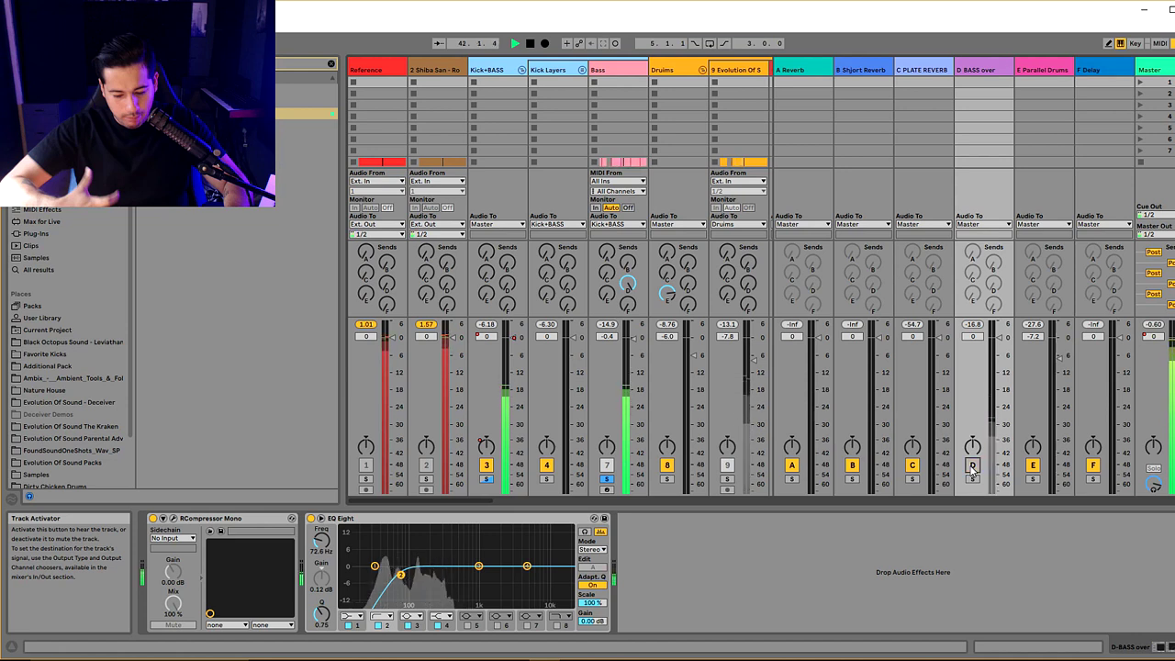
click(972, 465)
key(space)
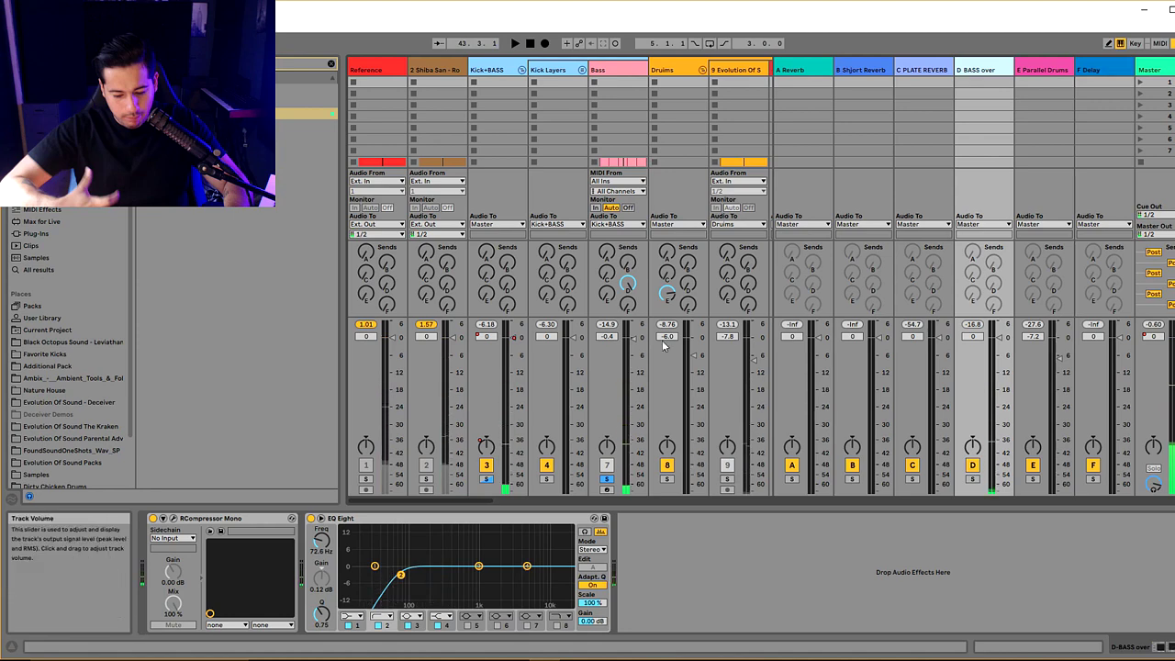
click(606, 466)
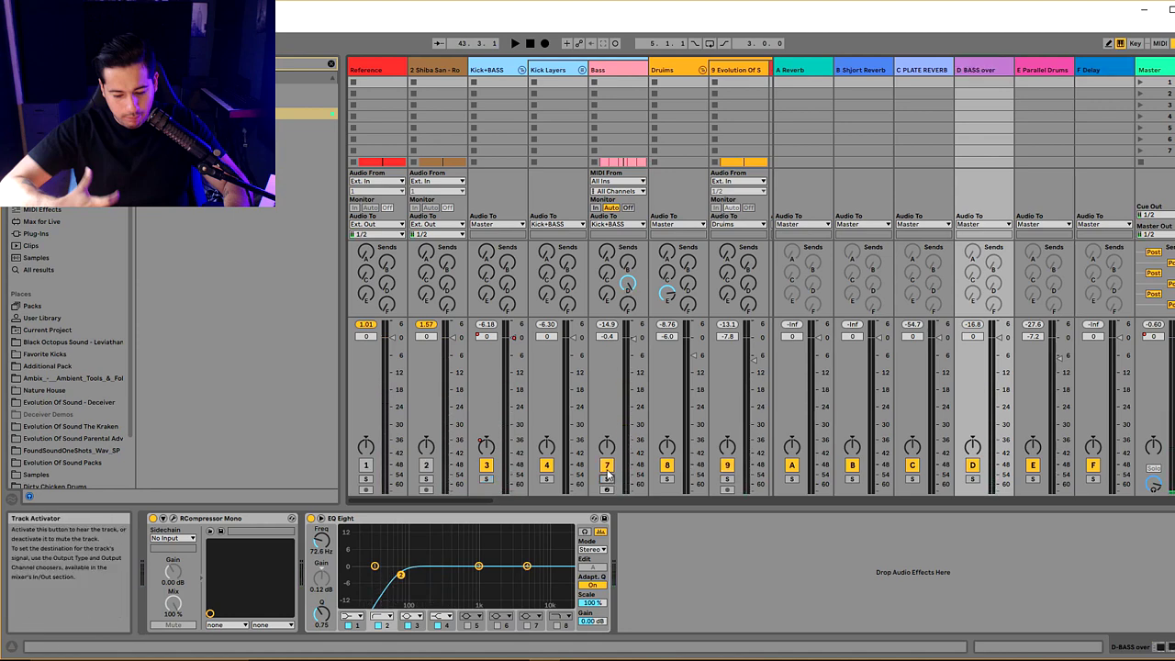
- Play from the 1st legit break marker and compare the mix with the BASS over return off and on
key(Tab)
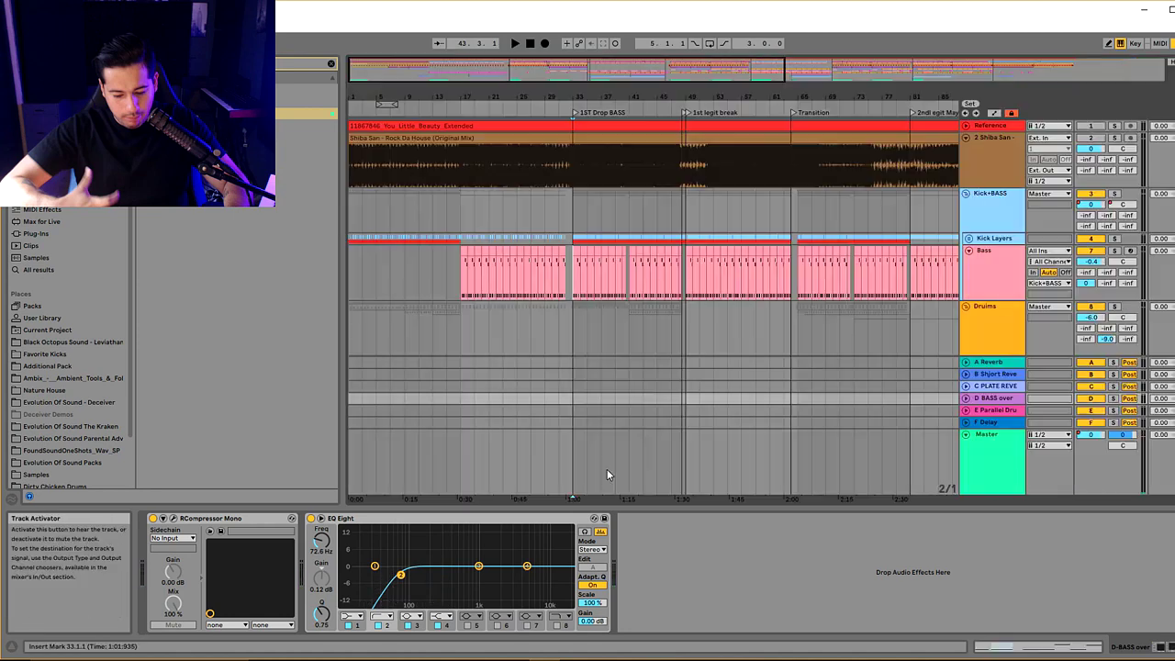
click(704, 301)
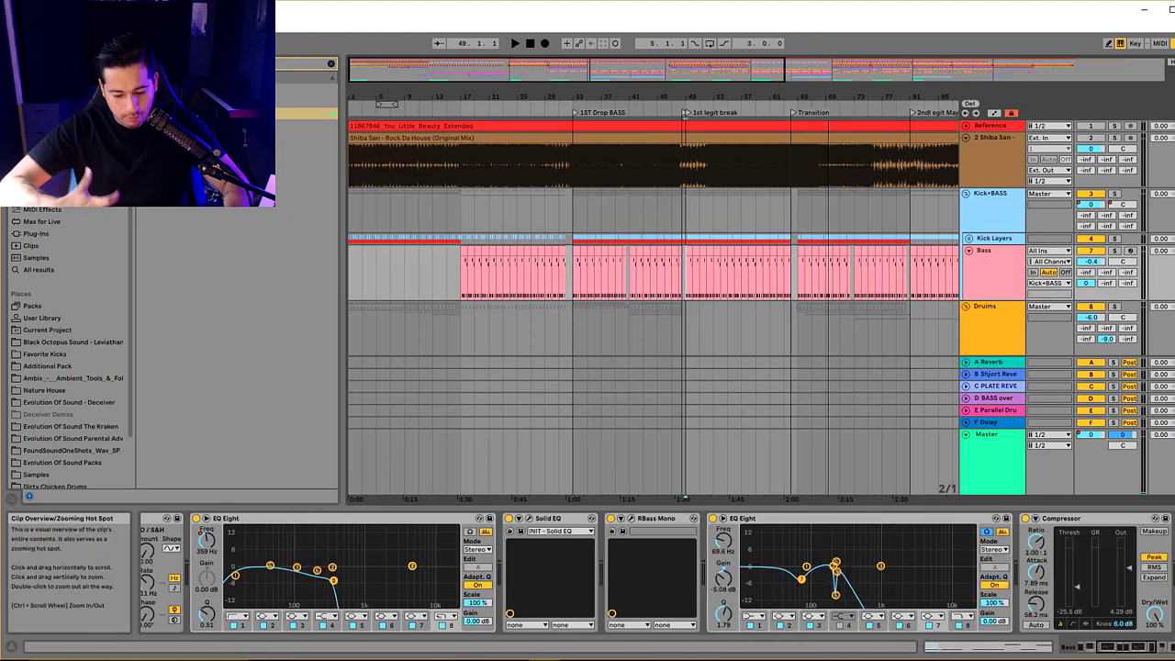
key(plus)
key(space)
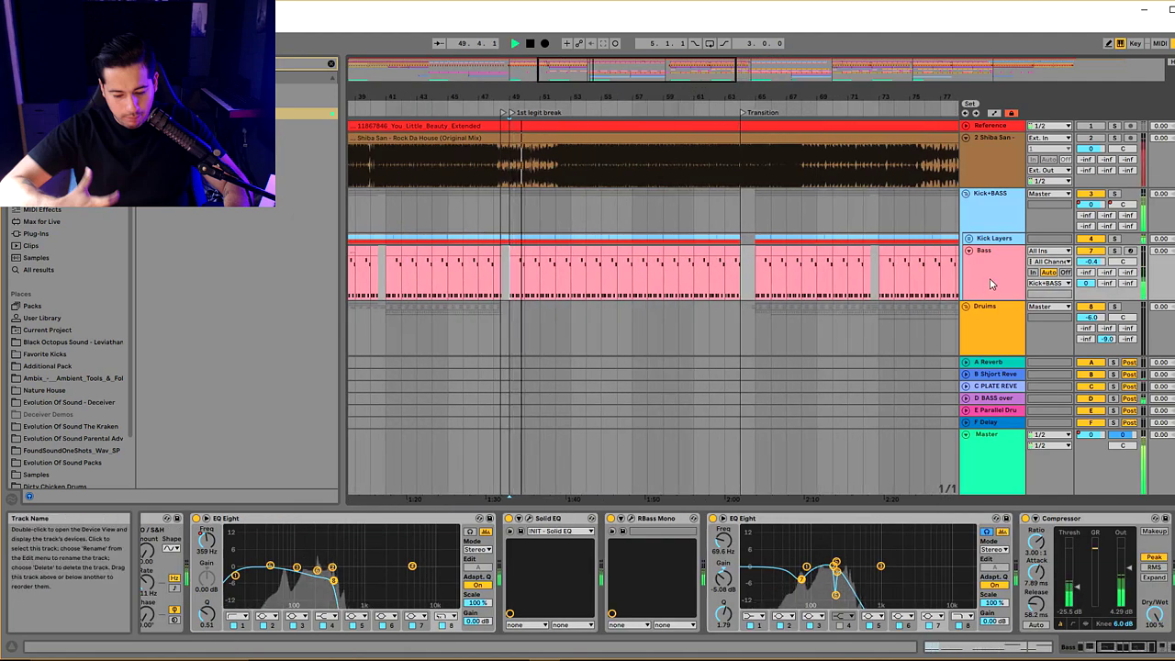
key(Tab)
click(973, 466)
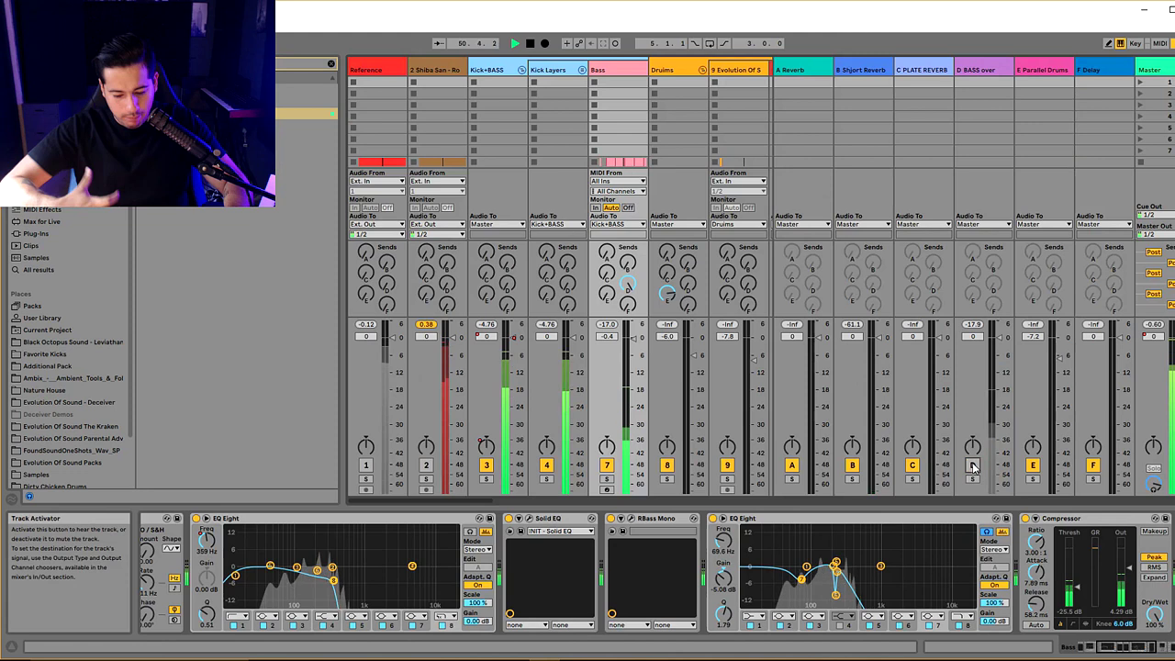
click(973, 466)
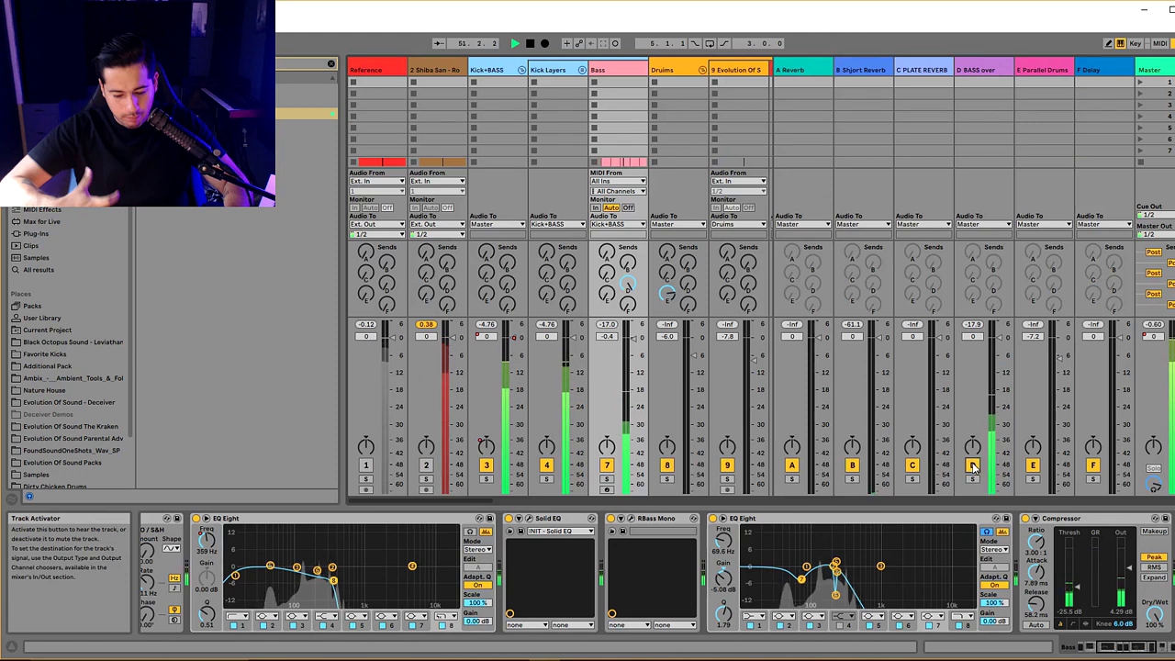
- Audition the BASS over return in solo and lower the Bass track's send to it
click(993, 370)
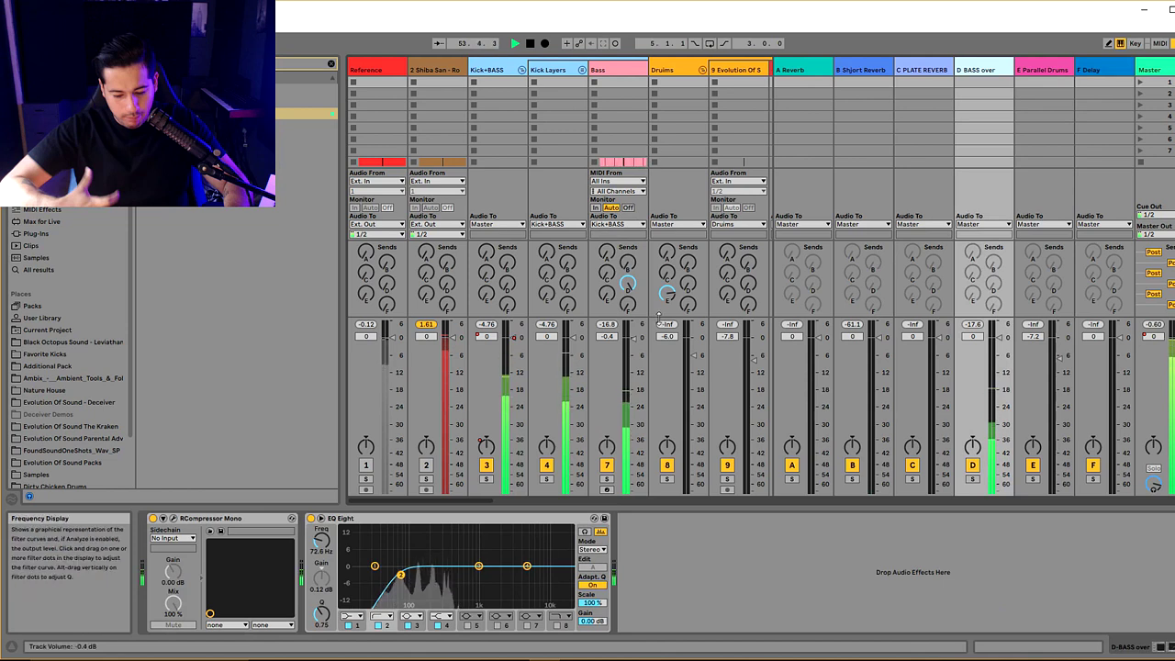
click(974, 479)
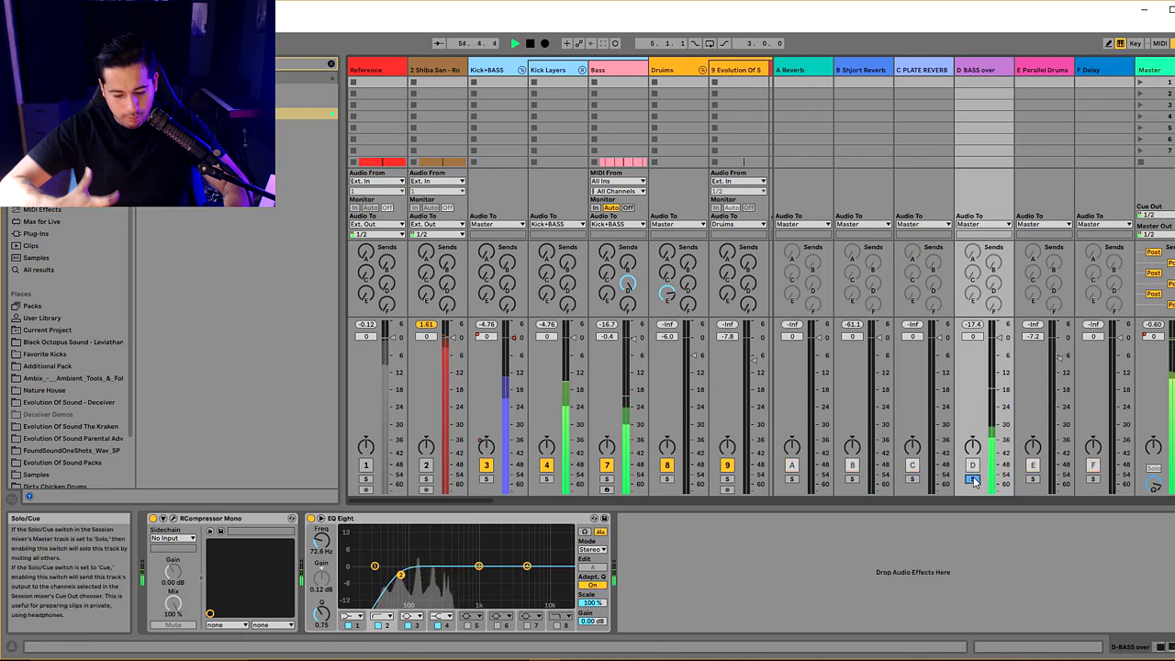
key(Left)
key(Left)
key(Left)
key(Left)
key(Left)
key(Left)
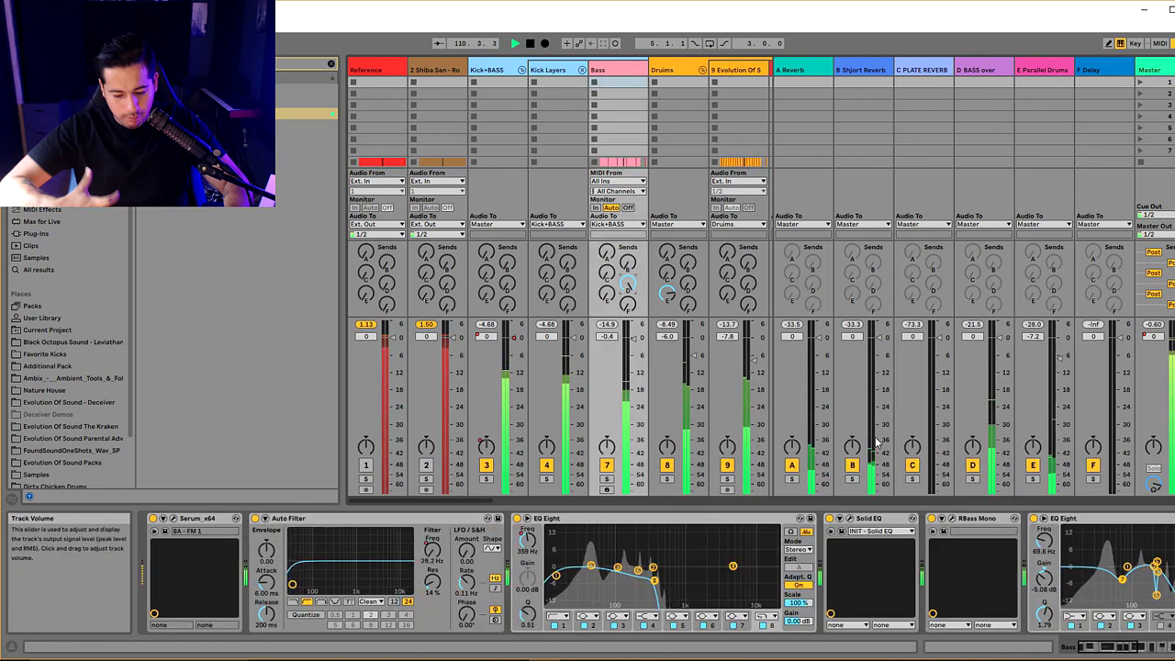
- Compare the full mix near bar 114 with the BASS over return off and on
click(973, 466)
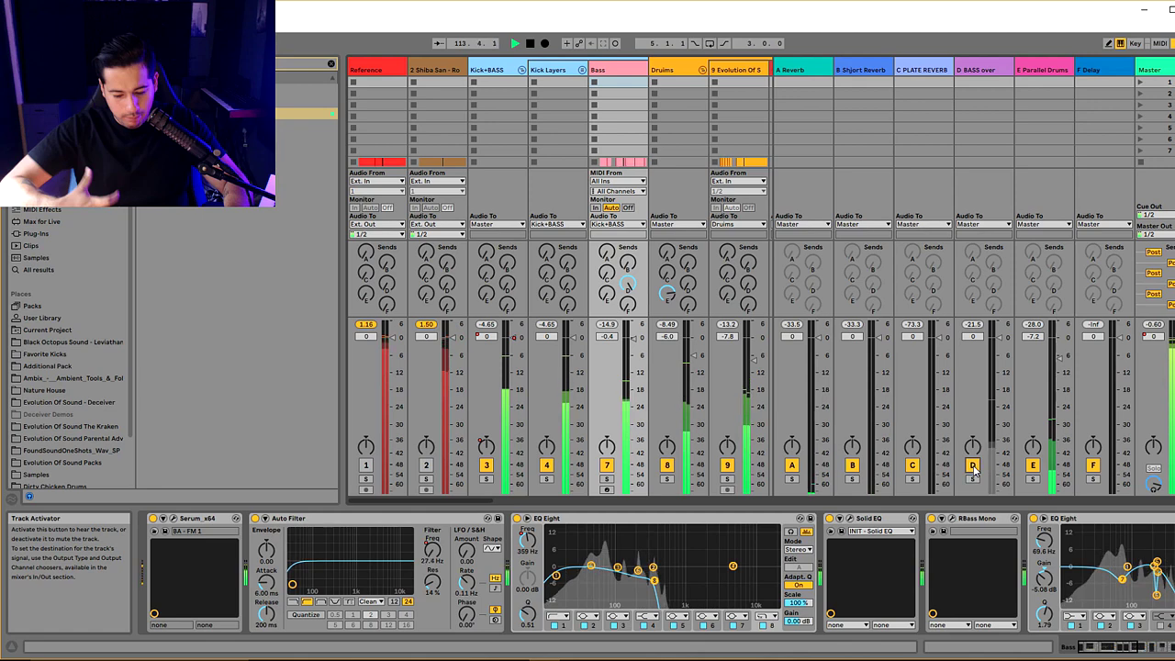
click(973, 466)
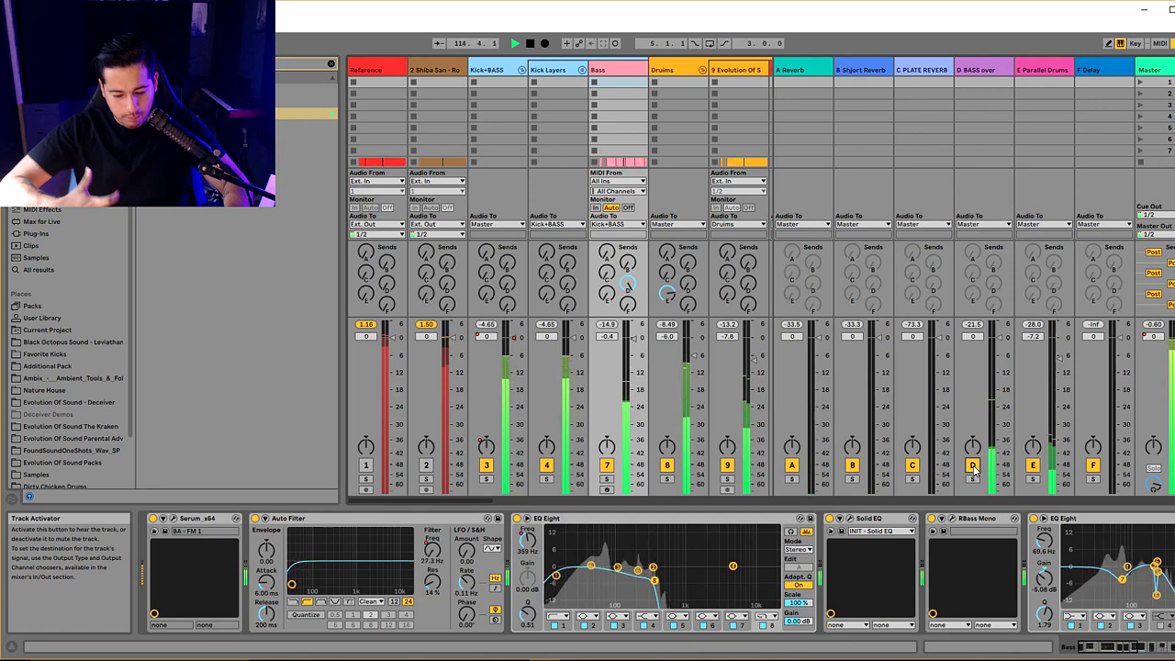
click(973, 465)
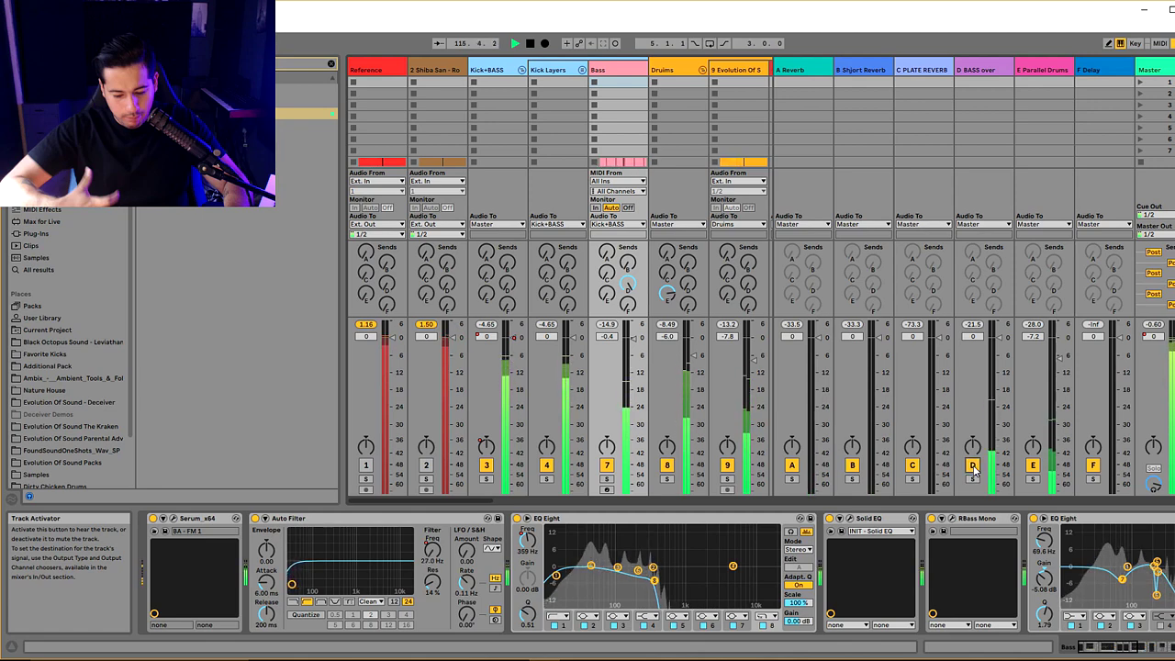
- Restart playback earlier and, on BASS over, put EQ Eight before RCompressor with threshold -35.5, attack 1.18, release 90.4 and gain 4.9
key(Tab)
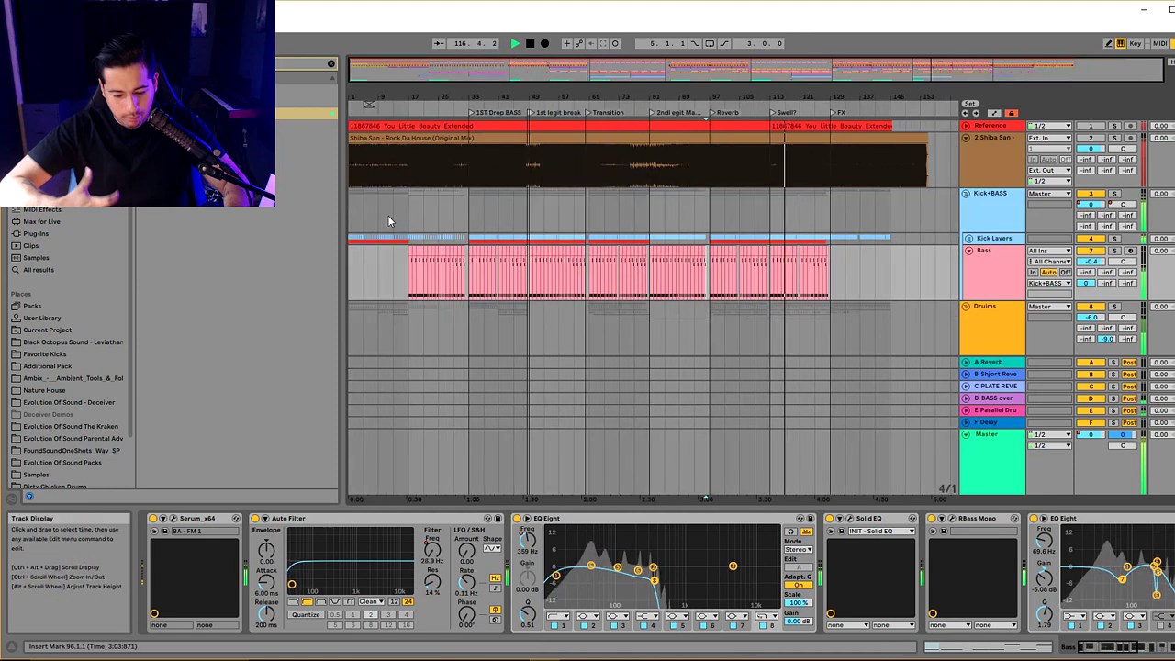
click(387, 215)
key(space)
key(Tab)
key(space)
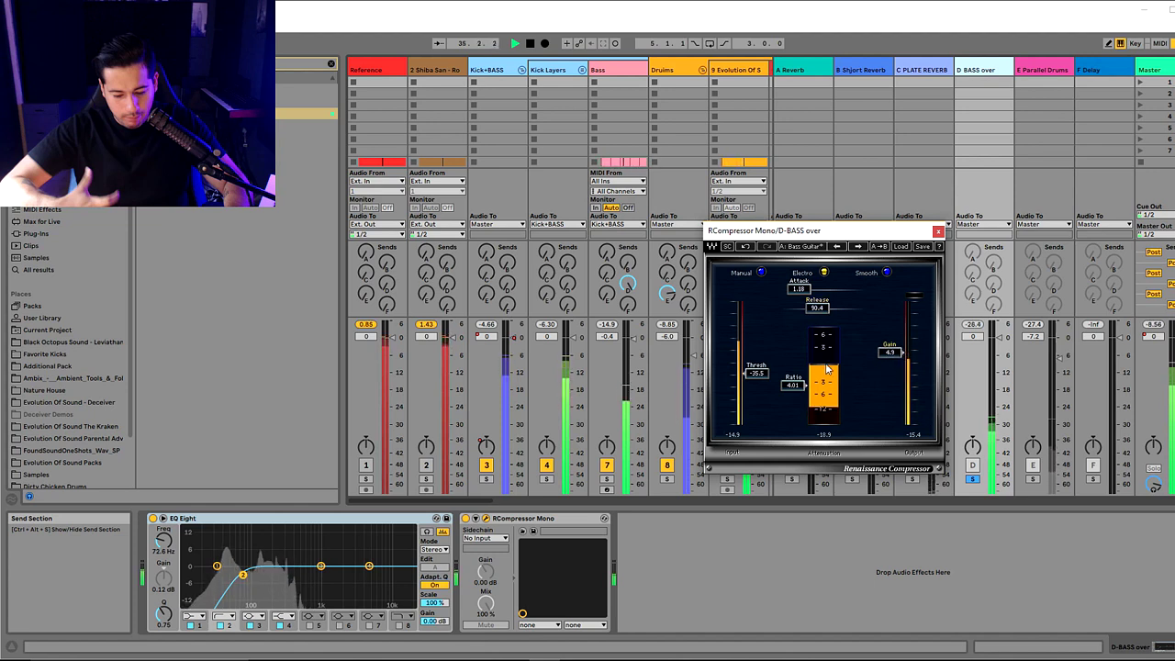
- Solo the Bass track, compare it with and without BASS over, and set the RCompressor gain to 2.5
click(607, 480)
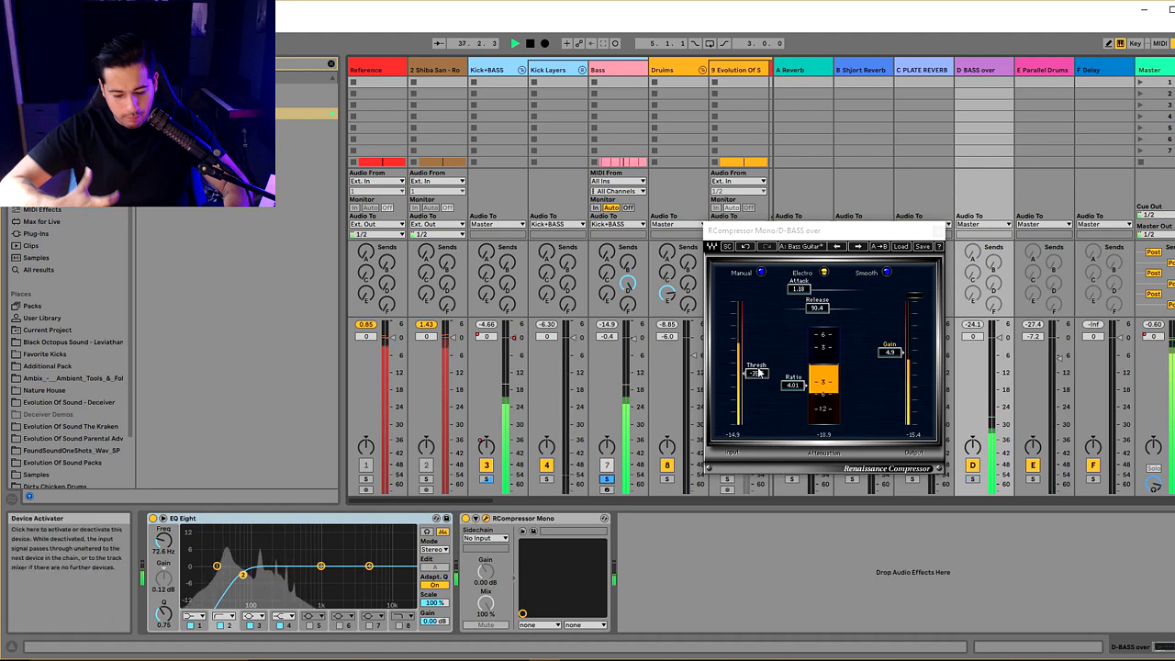
click(972, 465)
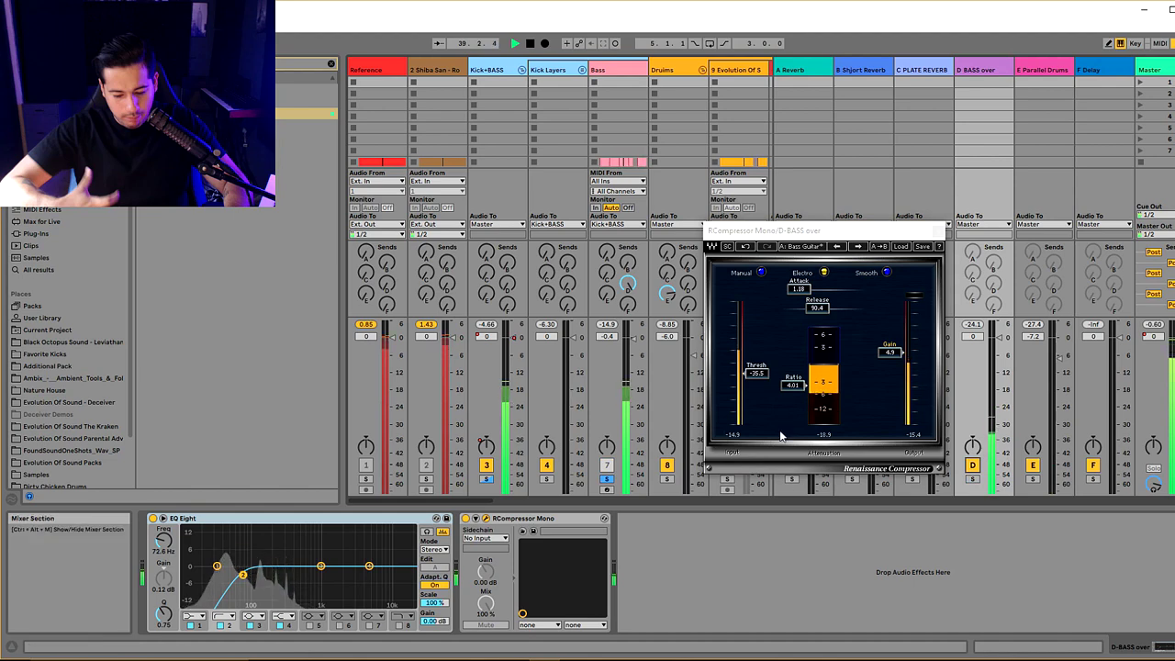
drag(889, 352, 889, 356)
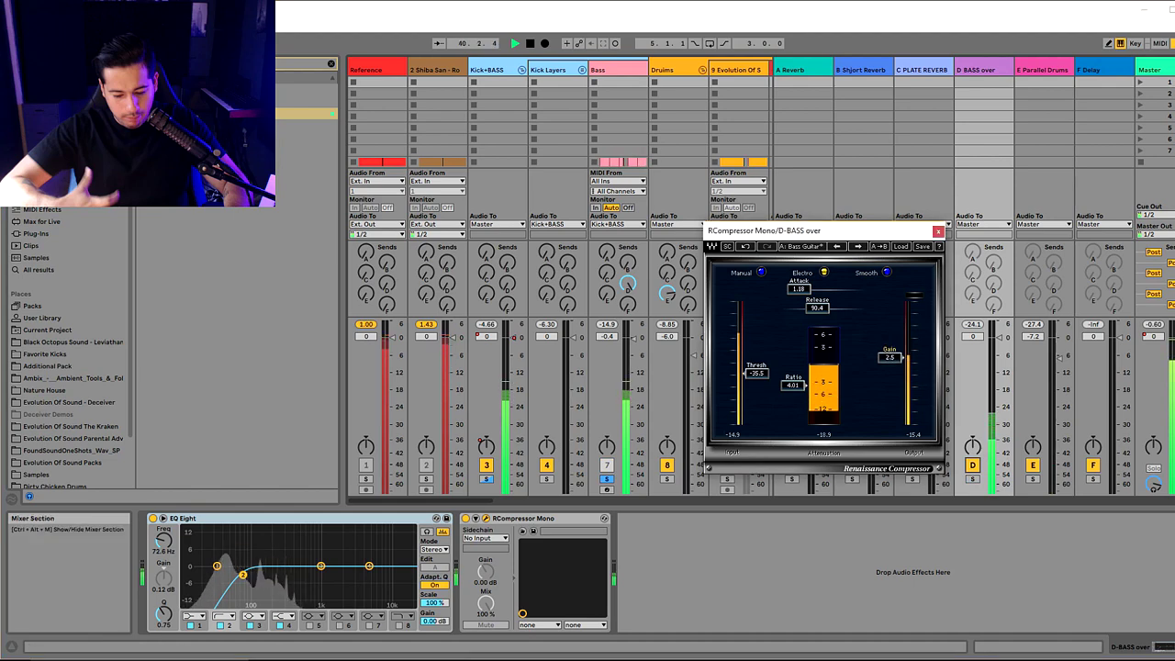
- Compare the master's low band and loudness with the You Little Beauty track in REFERENCE and SPAN, and close both plug-ins
click(1149, 70)
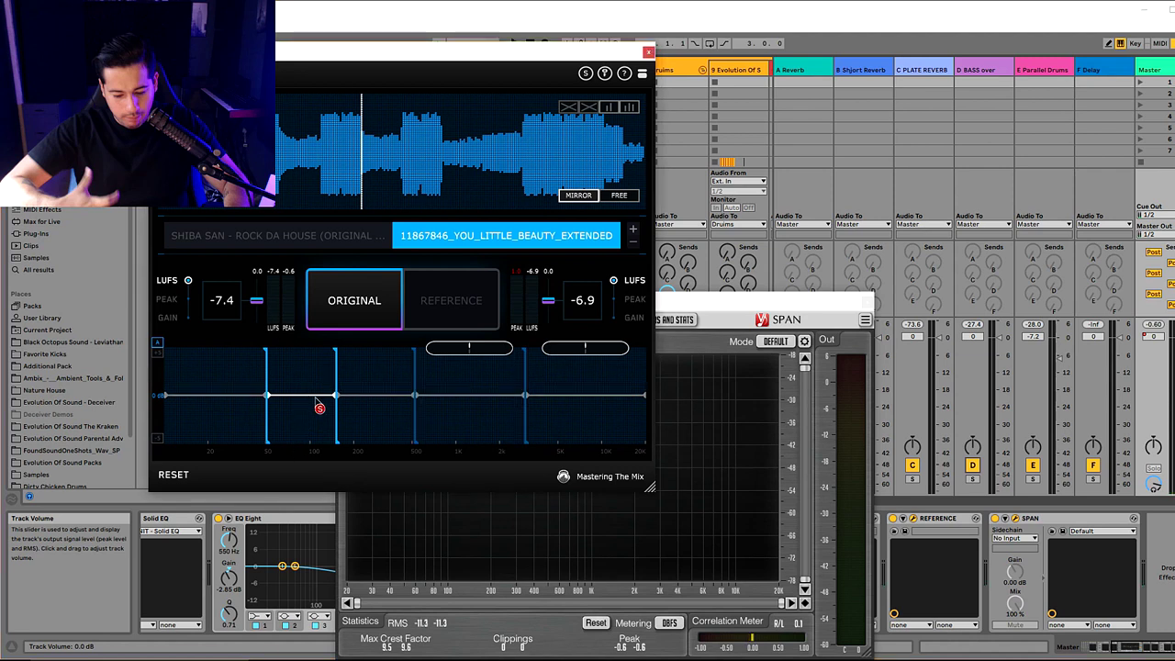
key(space)
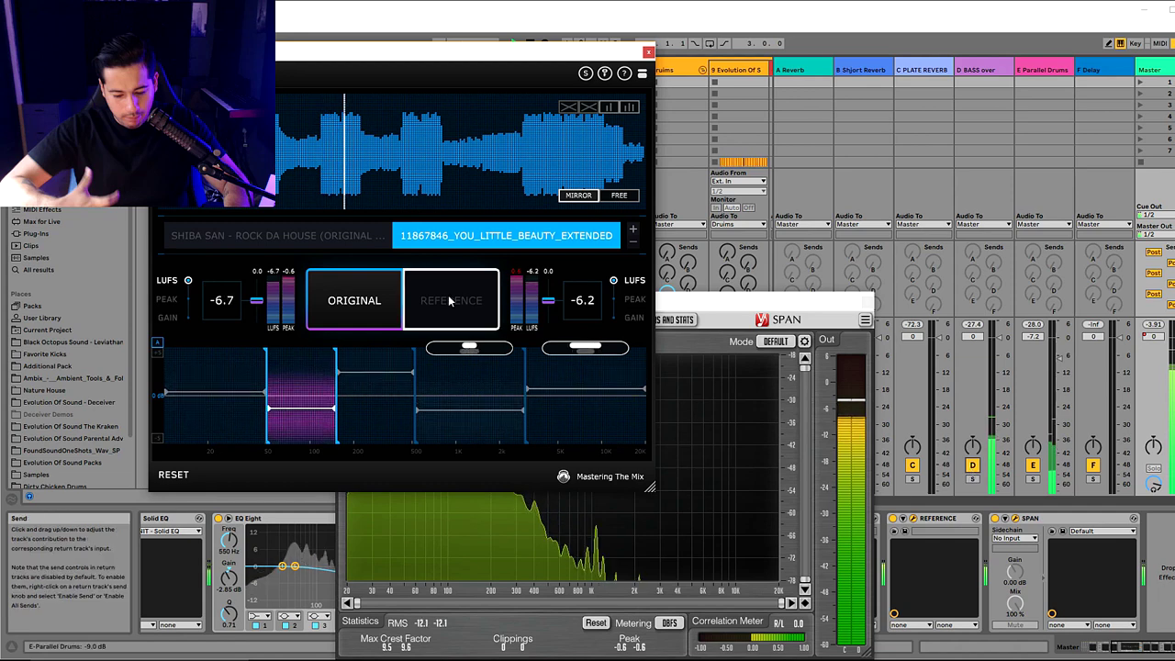
click(648, 53)
click(867, 301)
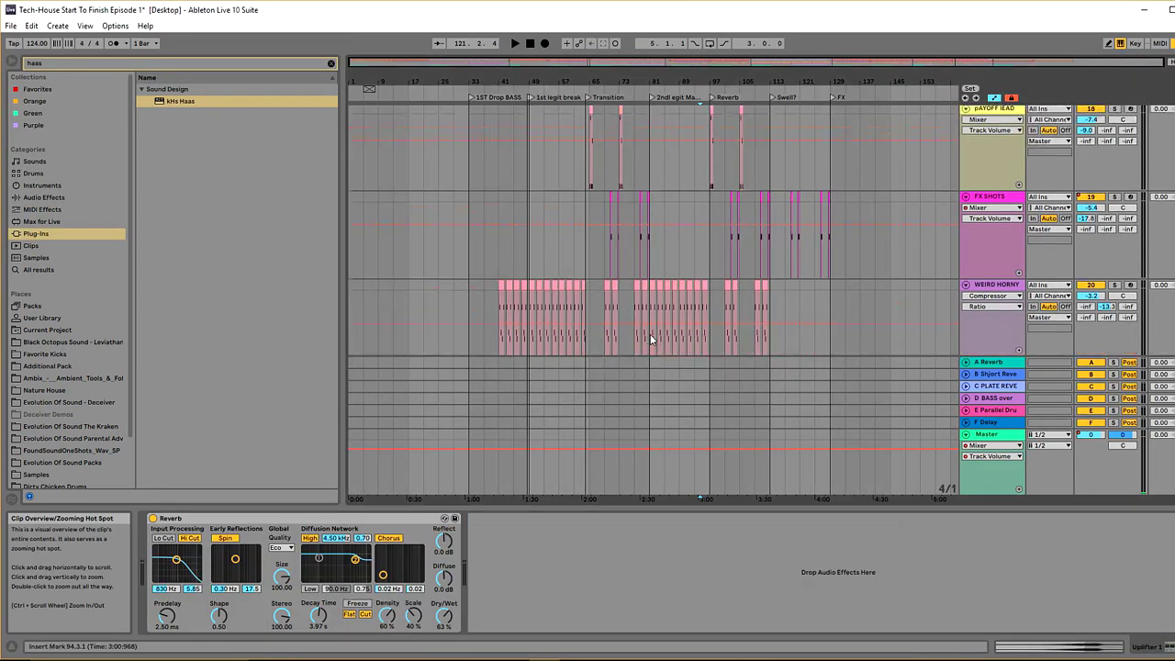
scroll(649, 340, up, 10)
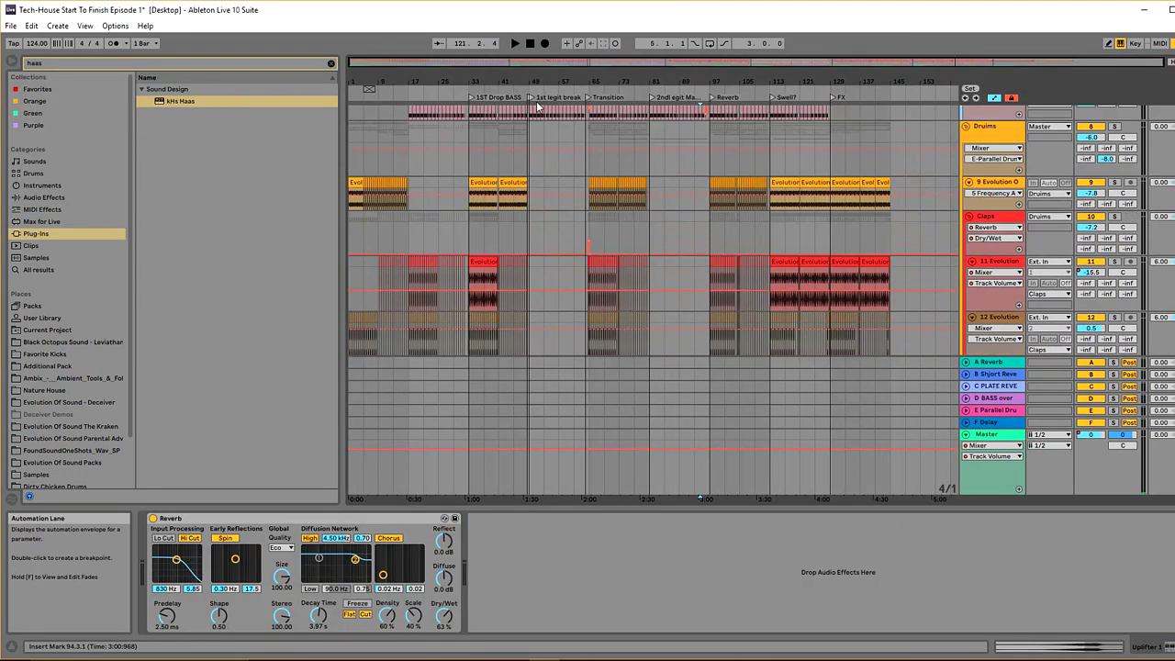
- Show the Session mixer and review the RCompressor settings on the BASS over return, closing the plug-in when done
scroll(581, 219, up, 5)
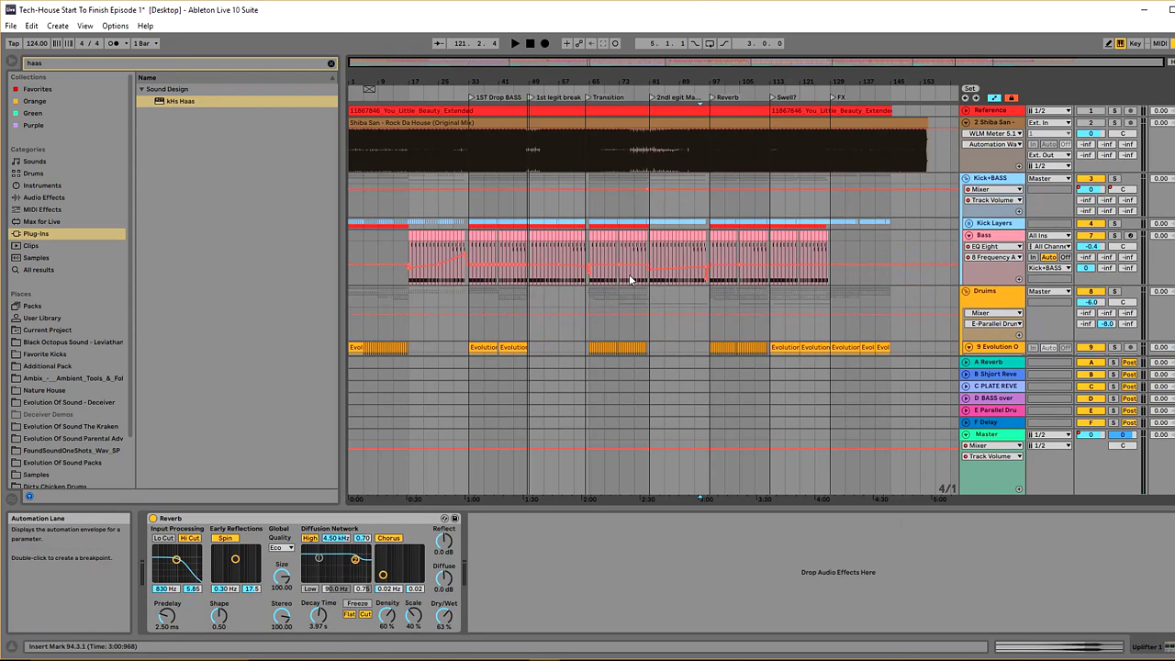
scroll(628, 277, down, 8)
key(Tab)
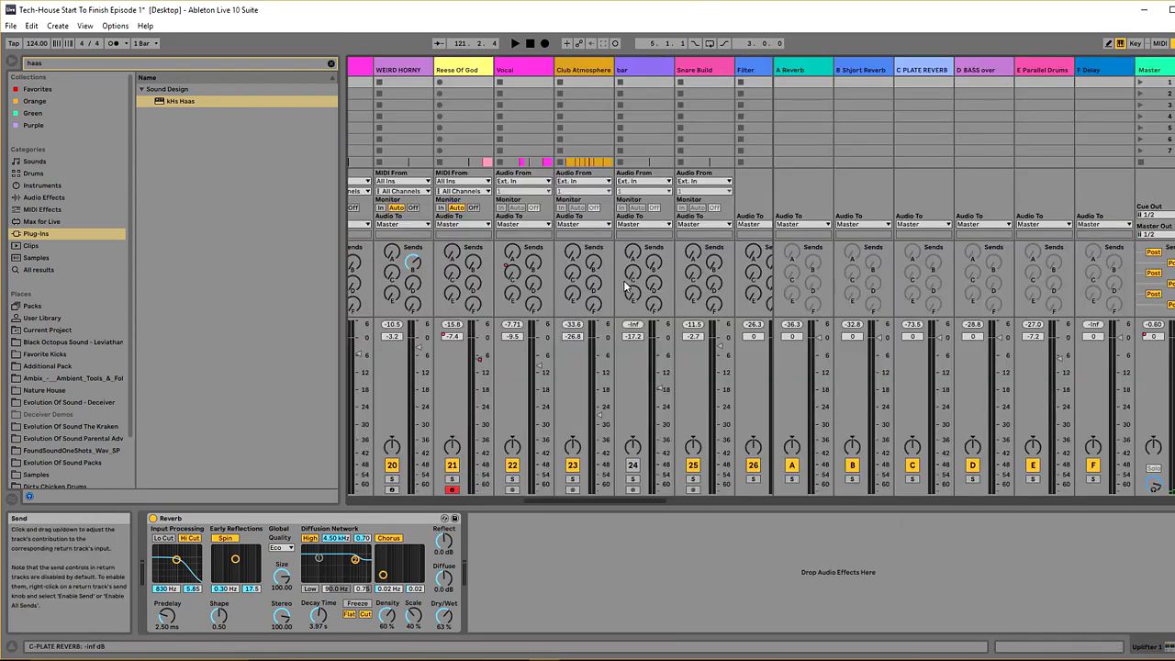
click(408, 66)
click(971, 73)
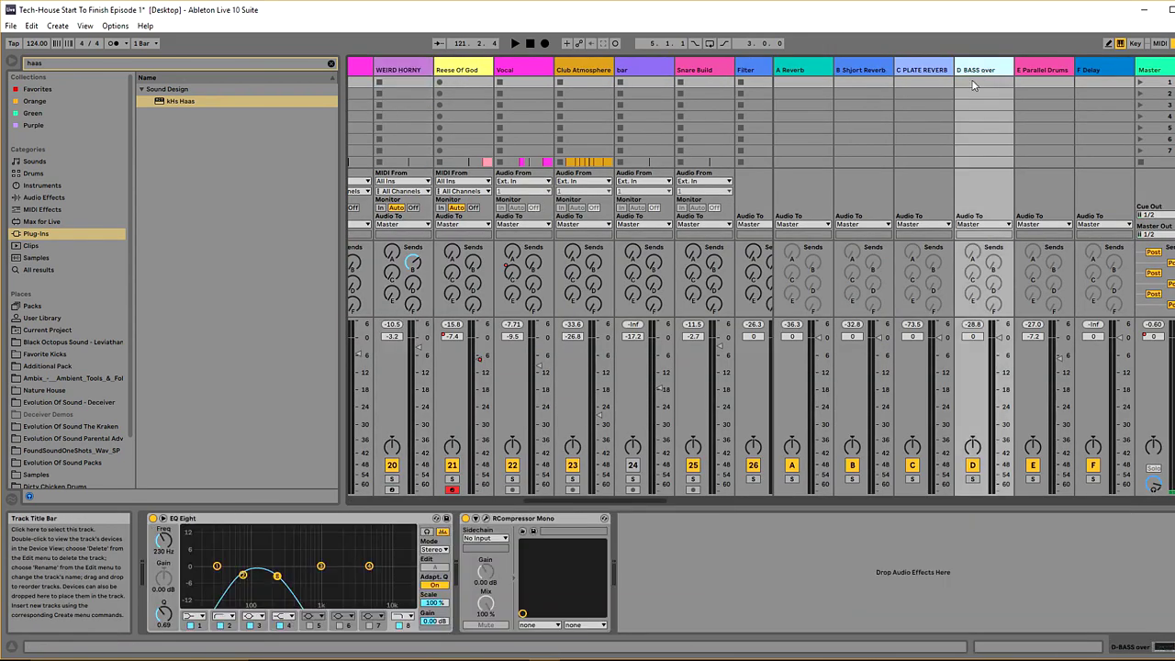
click(485, 530)
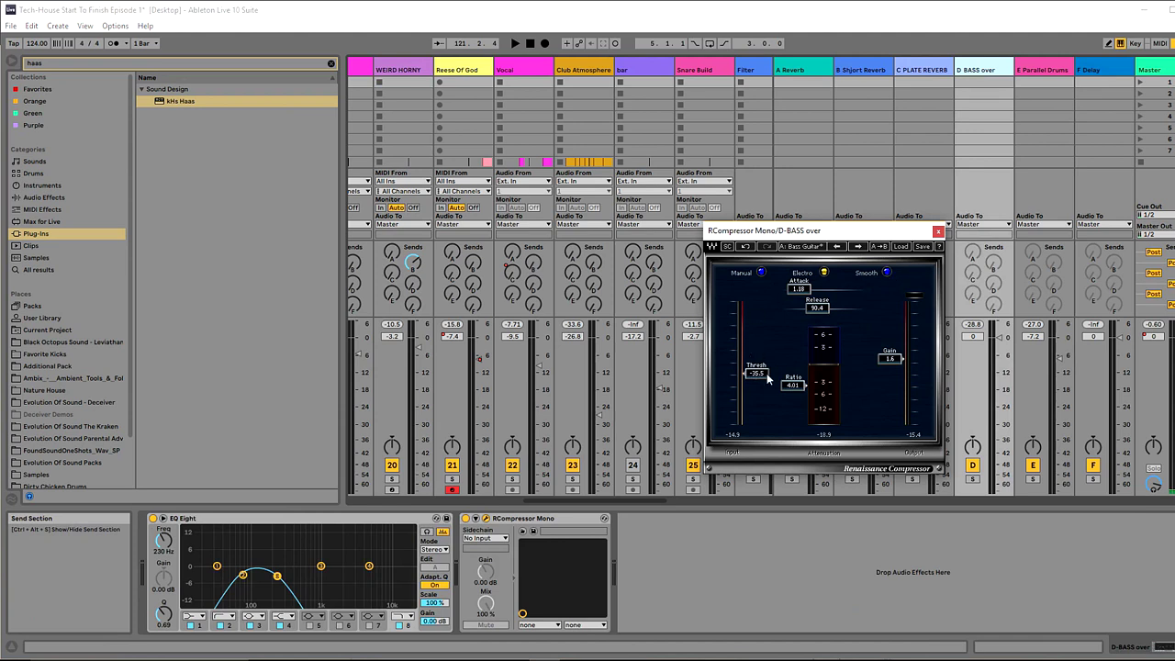
click(938, 231)
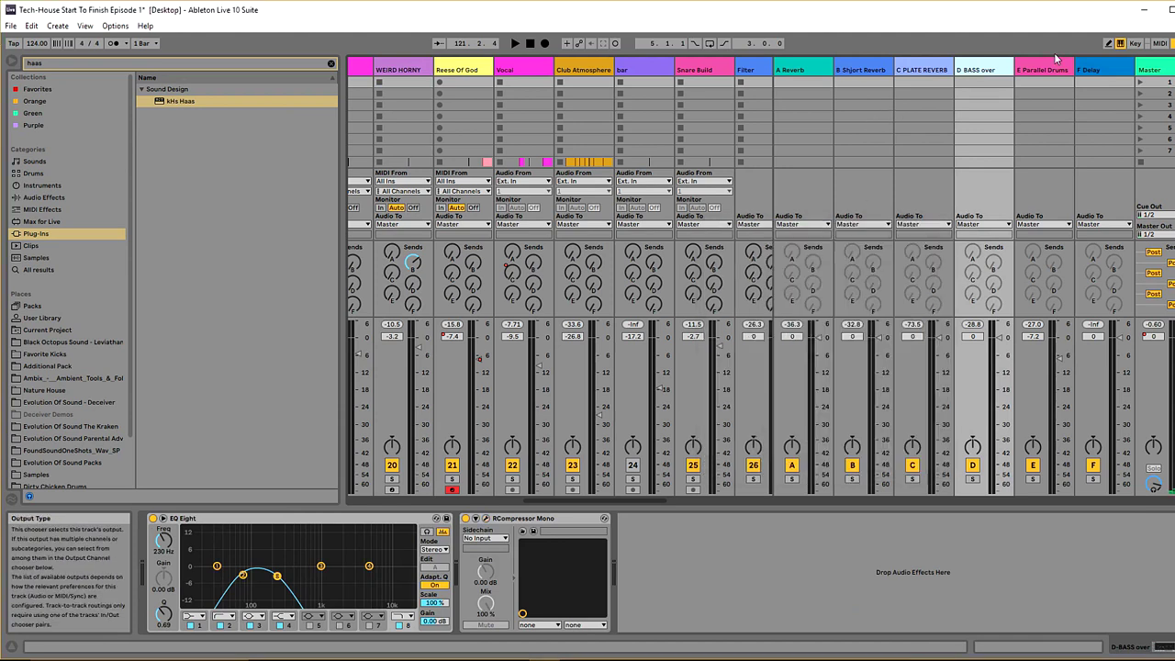
- Inspect the Vertigo VSC-2 compressor on the Parallel Drums return and close its window
click(1026, 98)
click(164, 532)
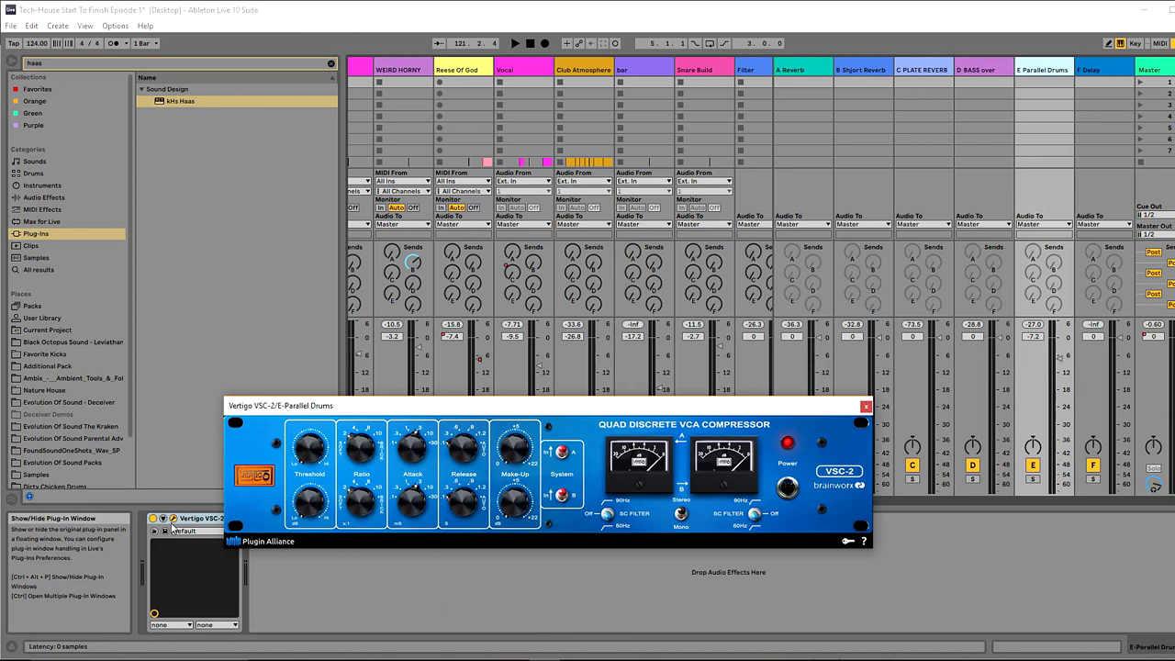
drag(495, 415, 704, 318)
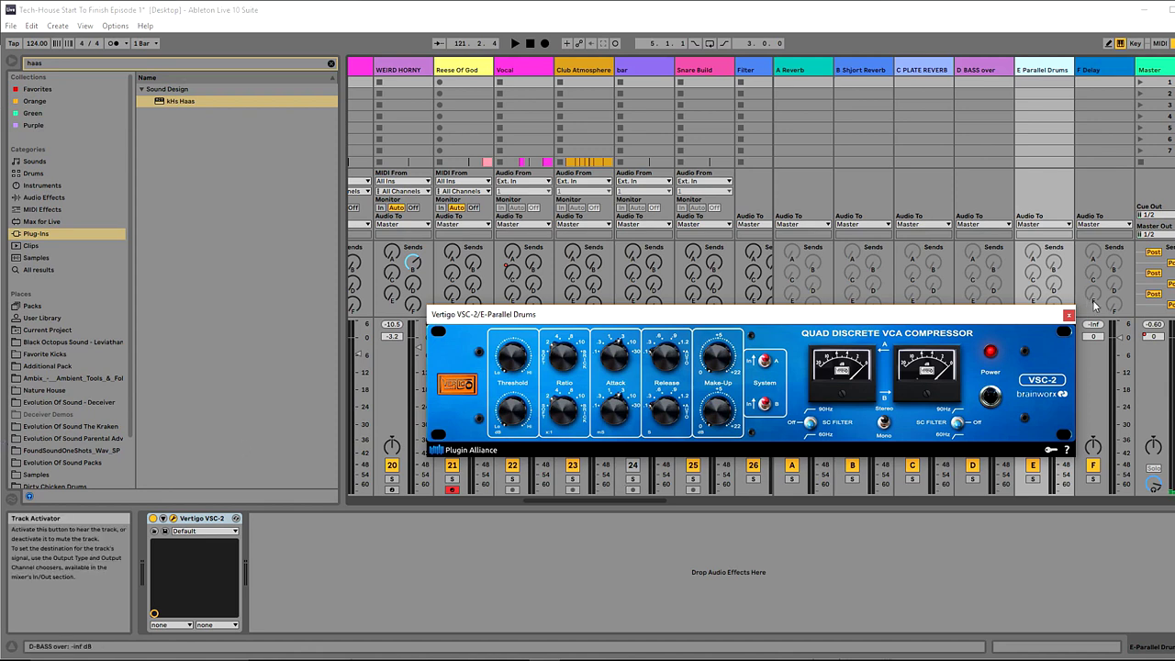
click(1068, 315)
- Return to the Arrangement, collapse the device view and show the song's full length
key(Tab)
scroll(830, 271, up, 5)
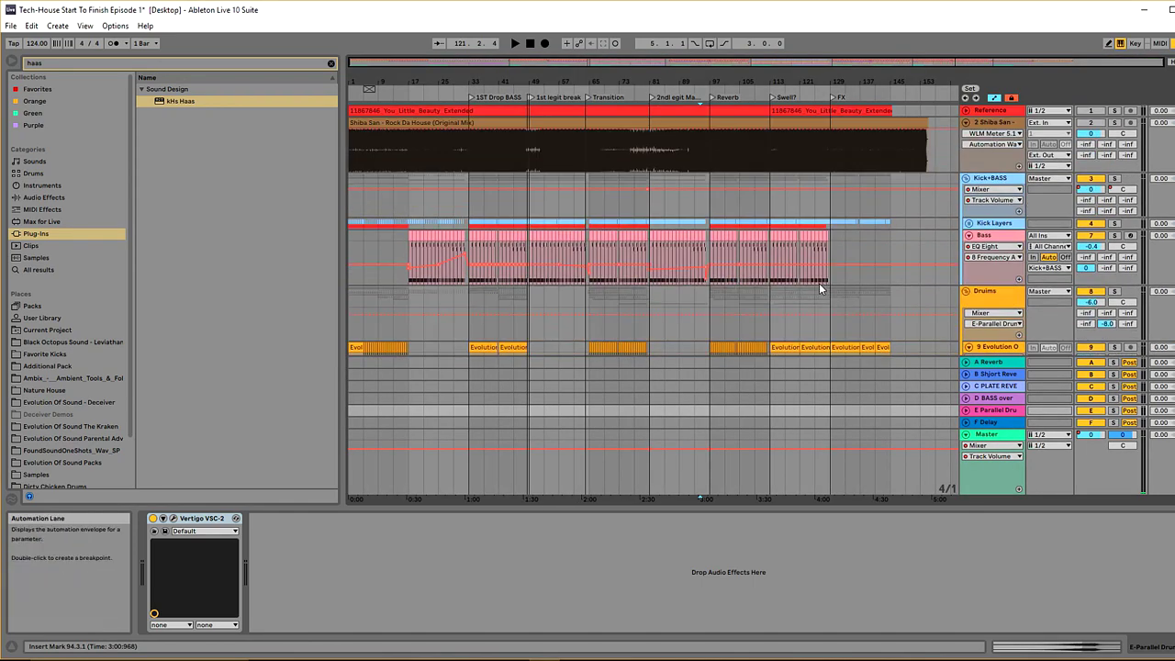
click(530, 266)
drag(780, 62, 836, 388)
scroll(739, 242, down, 8)
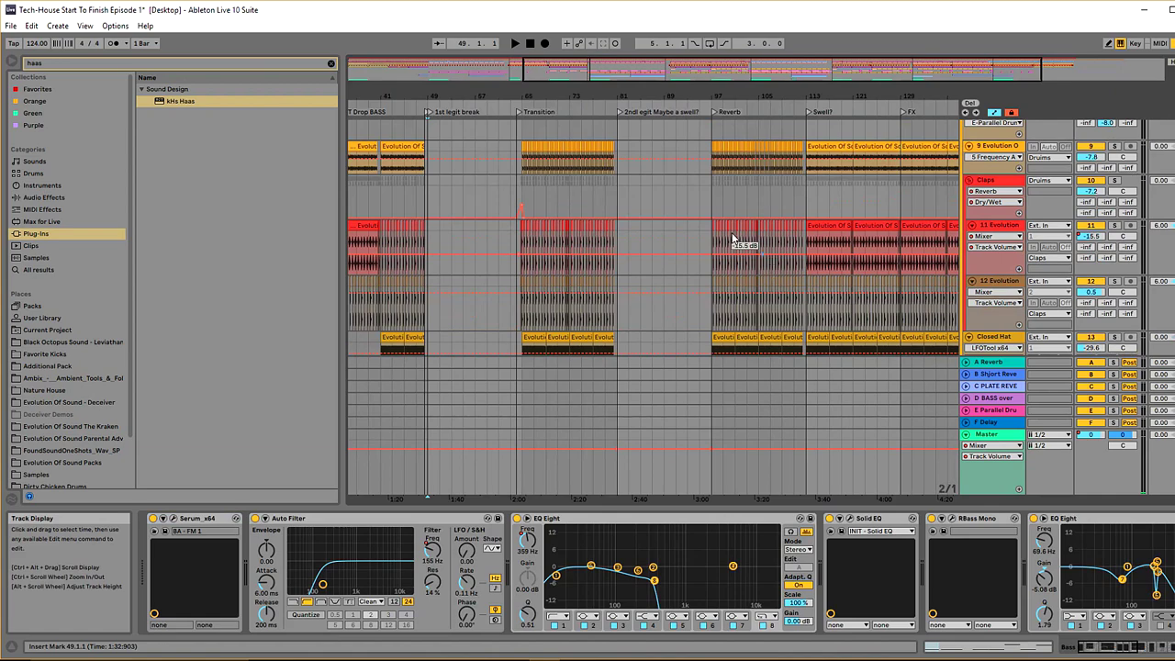
drag(802, 507, 801, 633)
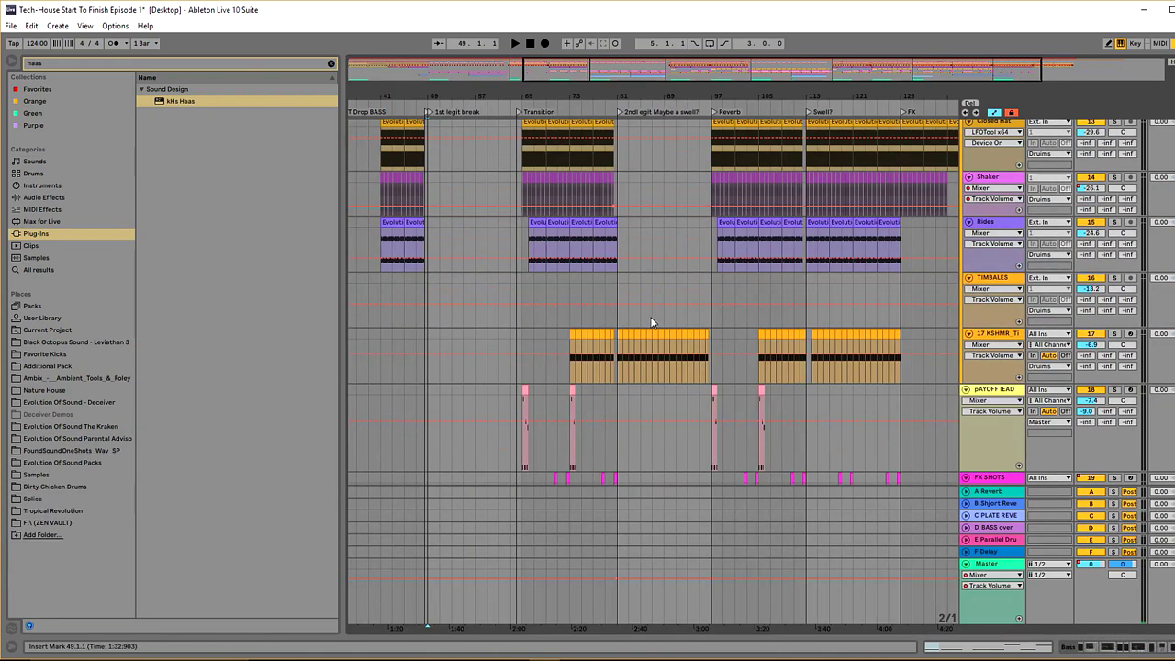
scroll(651, 317, up, 10)
double_click(814, 66)
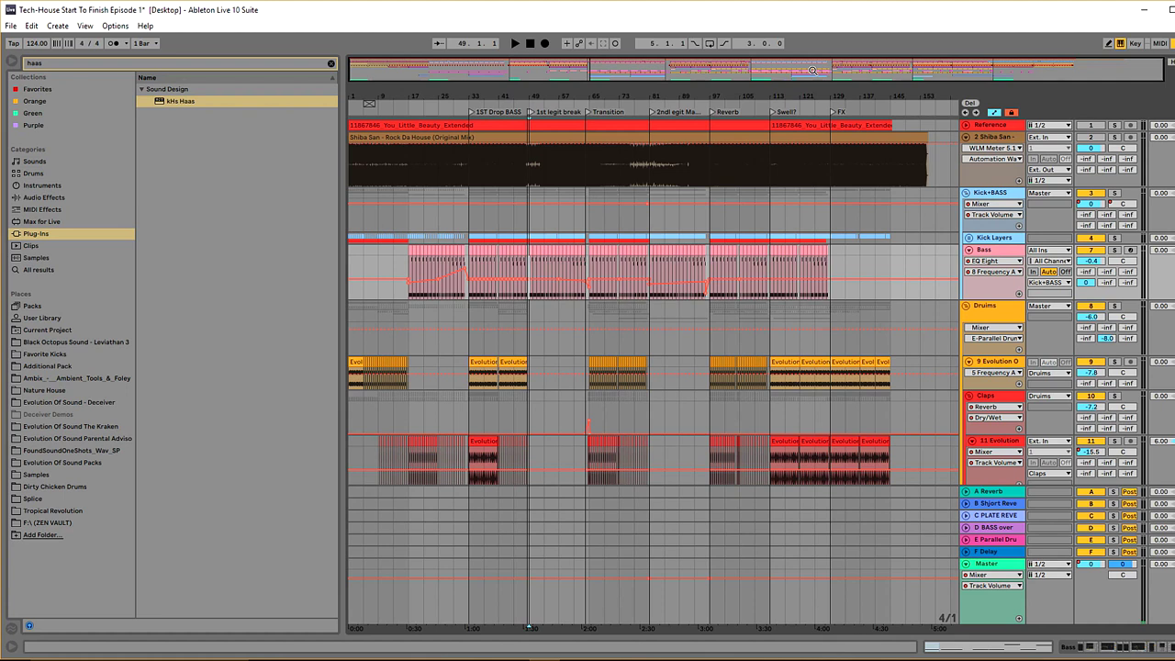
- Solo the Bass track, play it briefly from the start of the 1ST Drop BASS section, and stop playback
drag(422, 73, 477, 67)
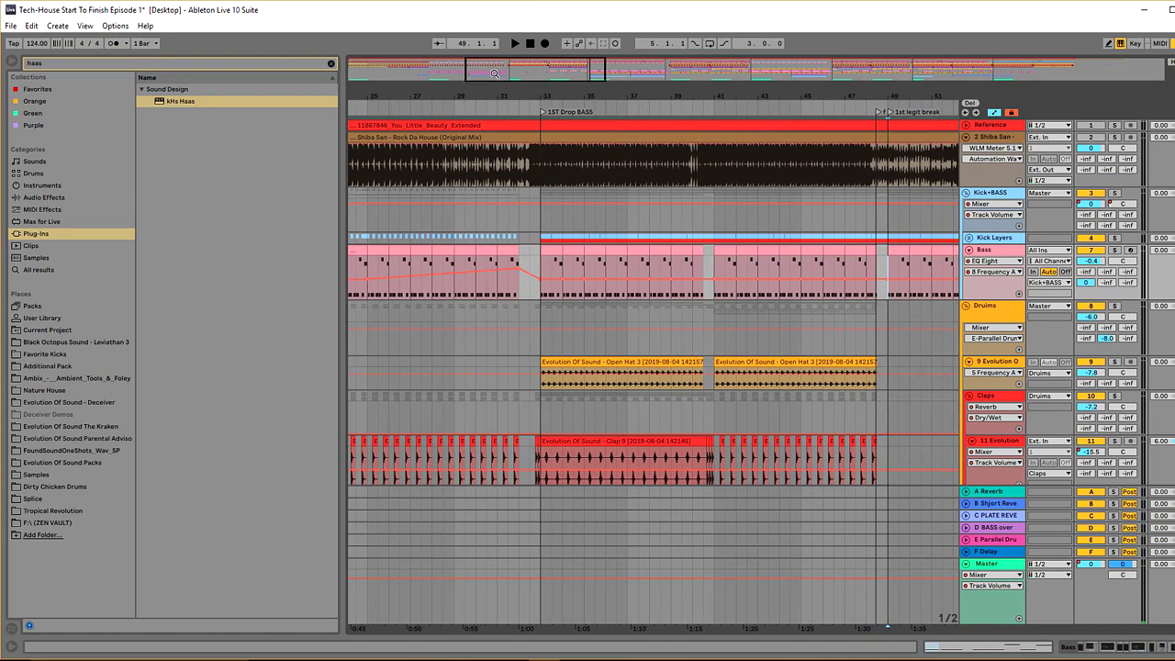
key(minus)
key(minus)
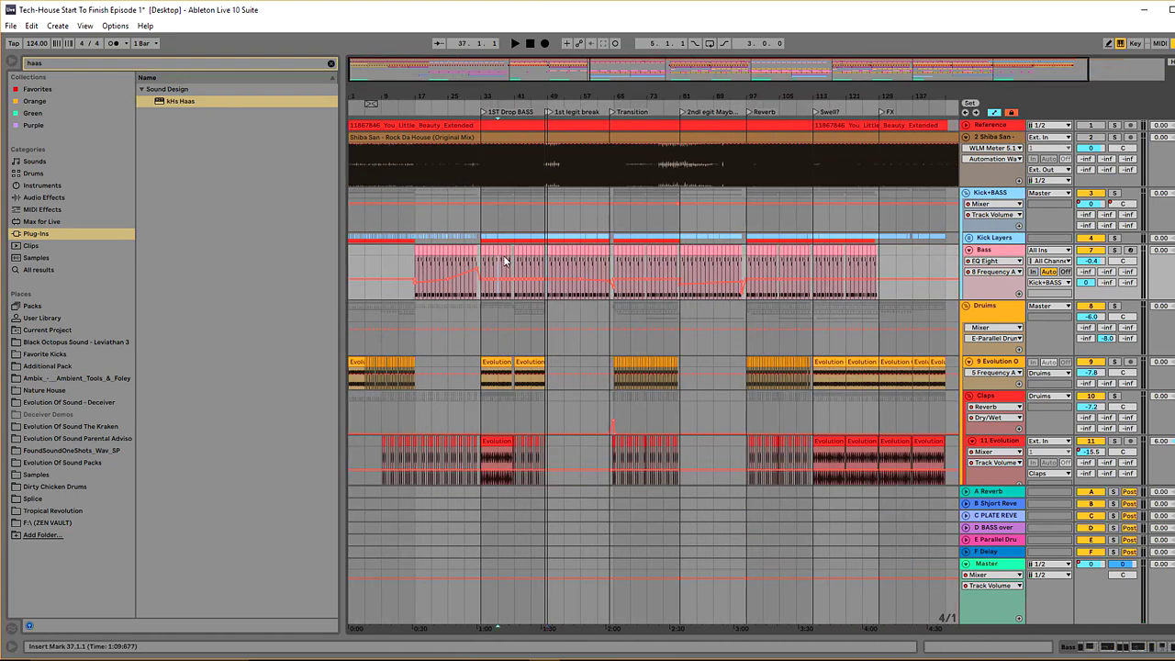
key(plus)
key(plus)
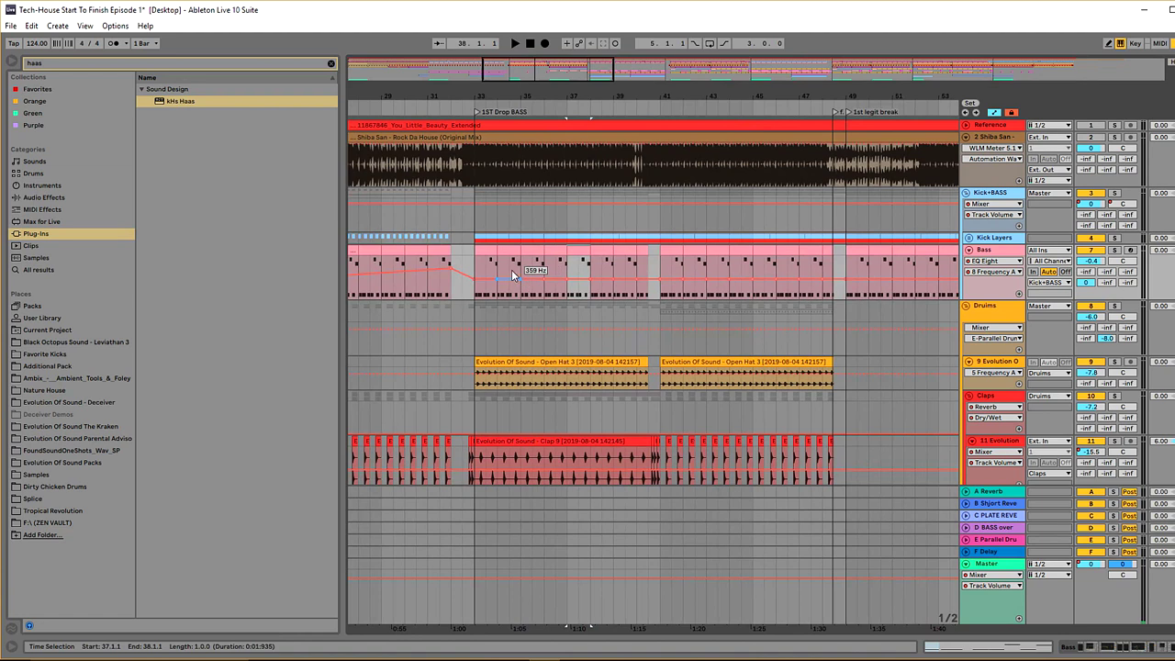
click(1115, 251)
key(space)
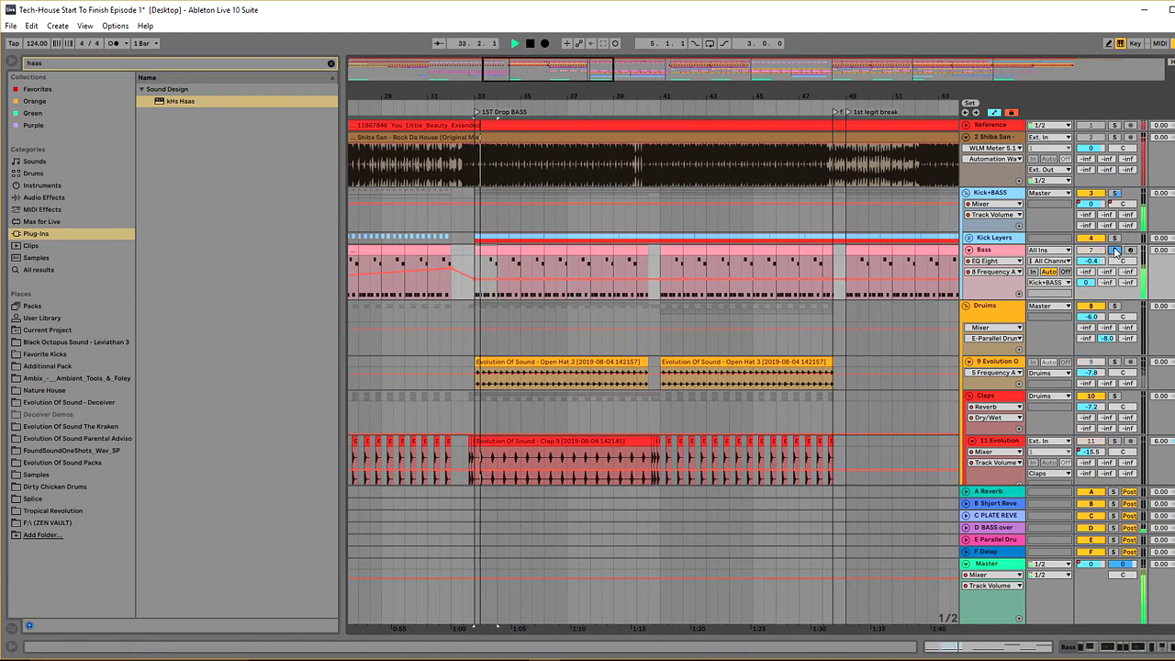
key(space)
key(minus)
key(minus)
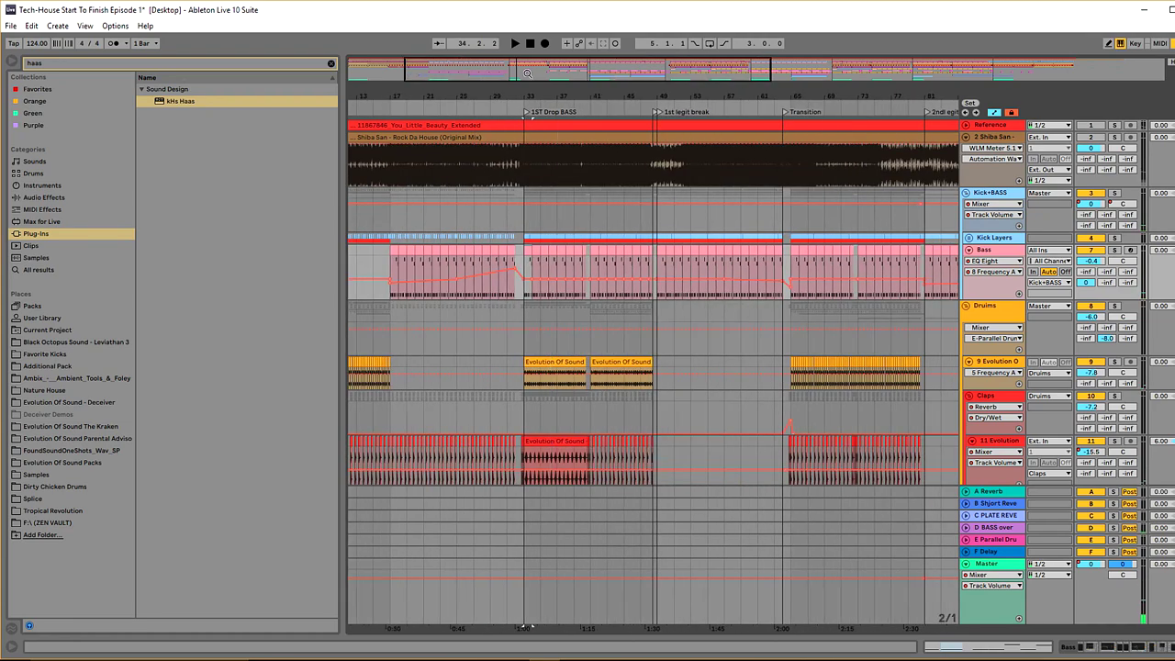
- Select bars 33 to 41 across the two clap tracks in the first drop and return to the full arrangement
key(plus)
key(plus)
scroll(679, 302, down, 5)
drag(695, 319, 434, 234)
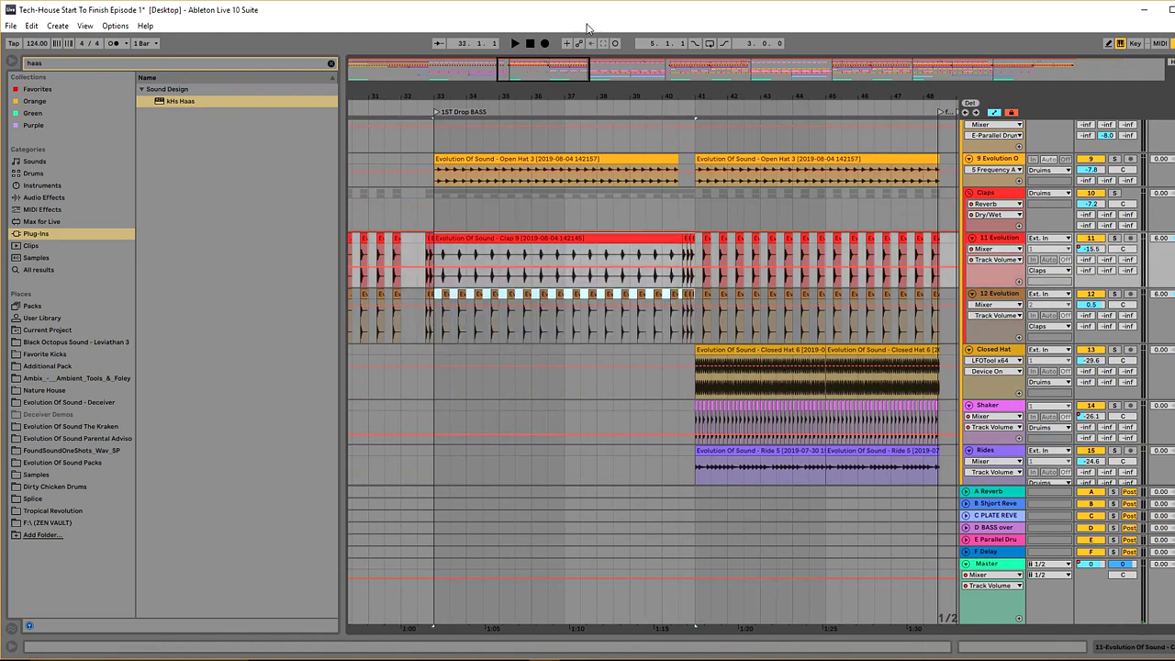
key(minus)
key(minus)
key(minus)
scroll(817, 309, up, 5)
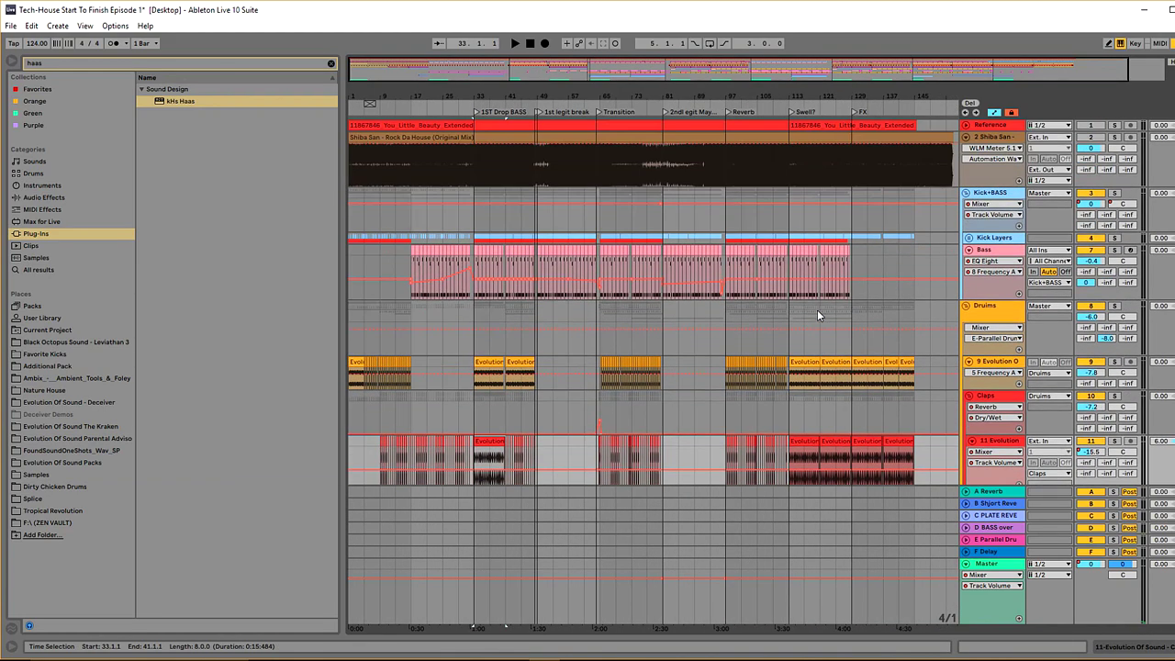
- Switch to OBS, show and reposition the Video Capture Device source, hide it again, and return to the Ableton arrangement
key(alt+Tab)
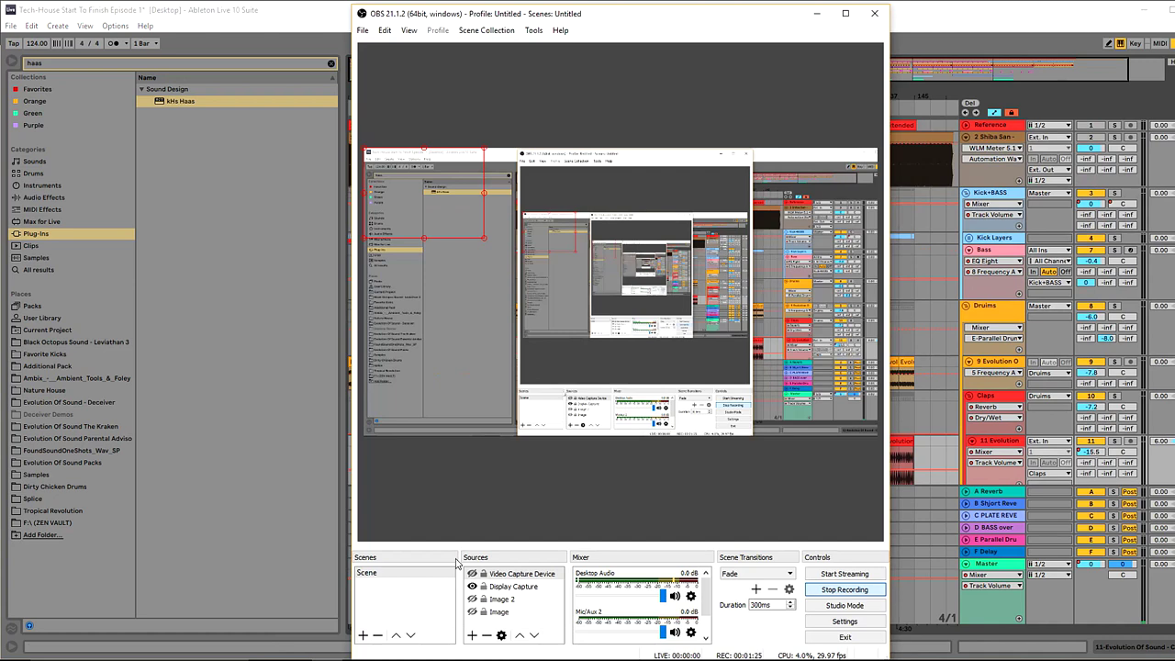
click(472, 574)
drag(421, 223, 678, 314)
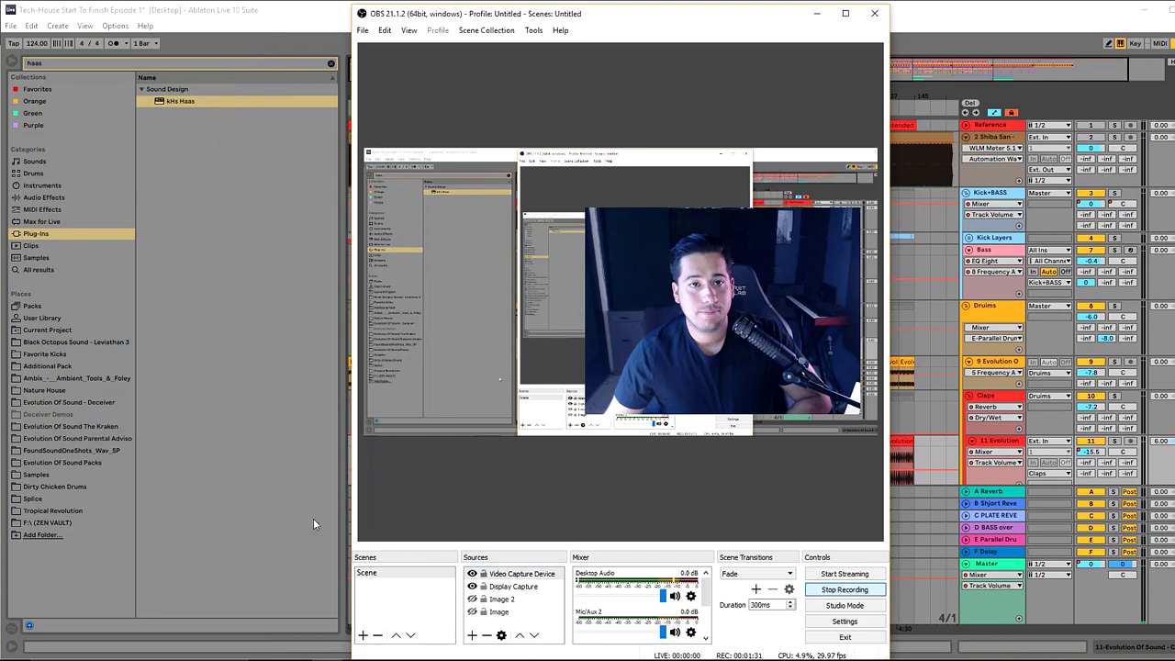
click(472, 573)
click(267, 493)
drag(532, 60, 535, 62)
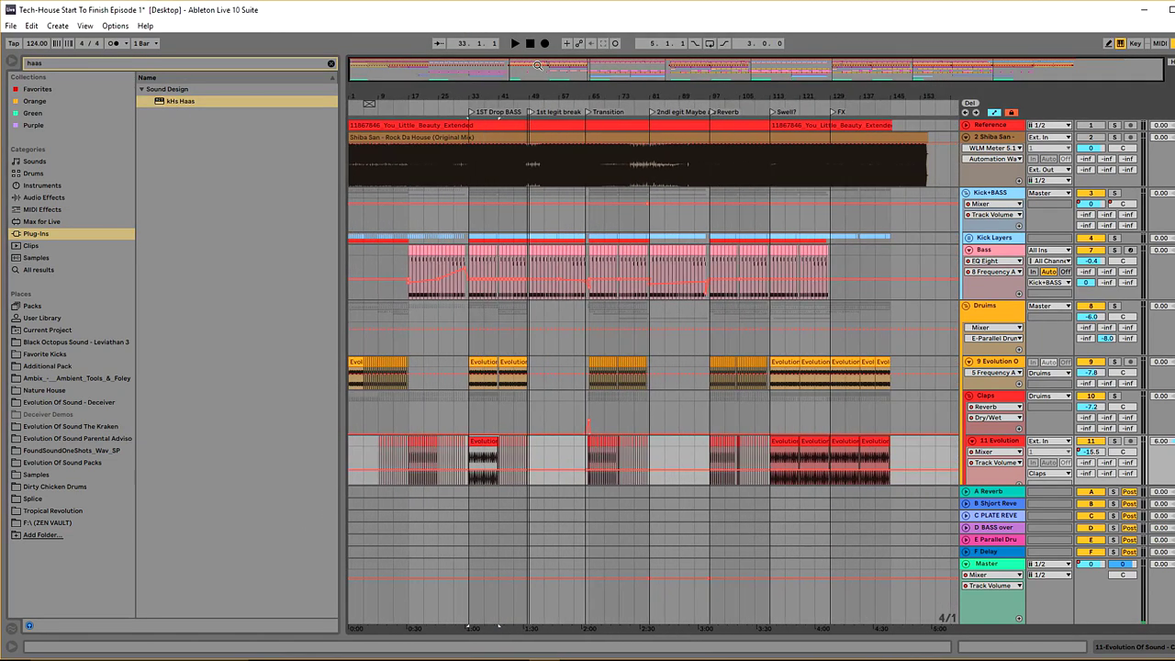